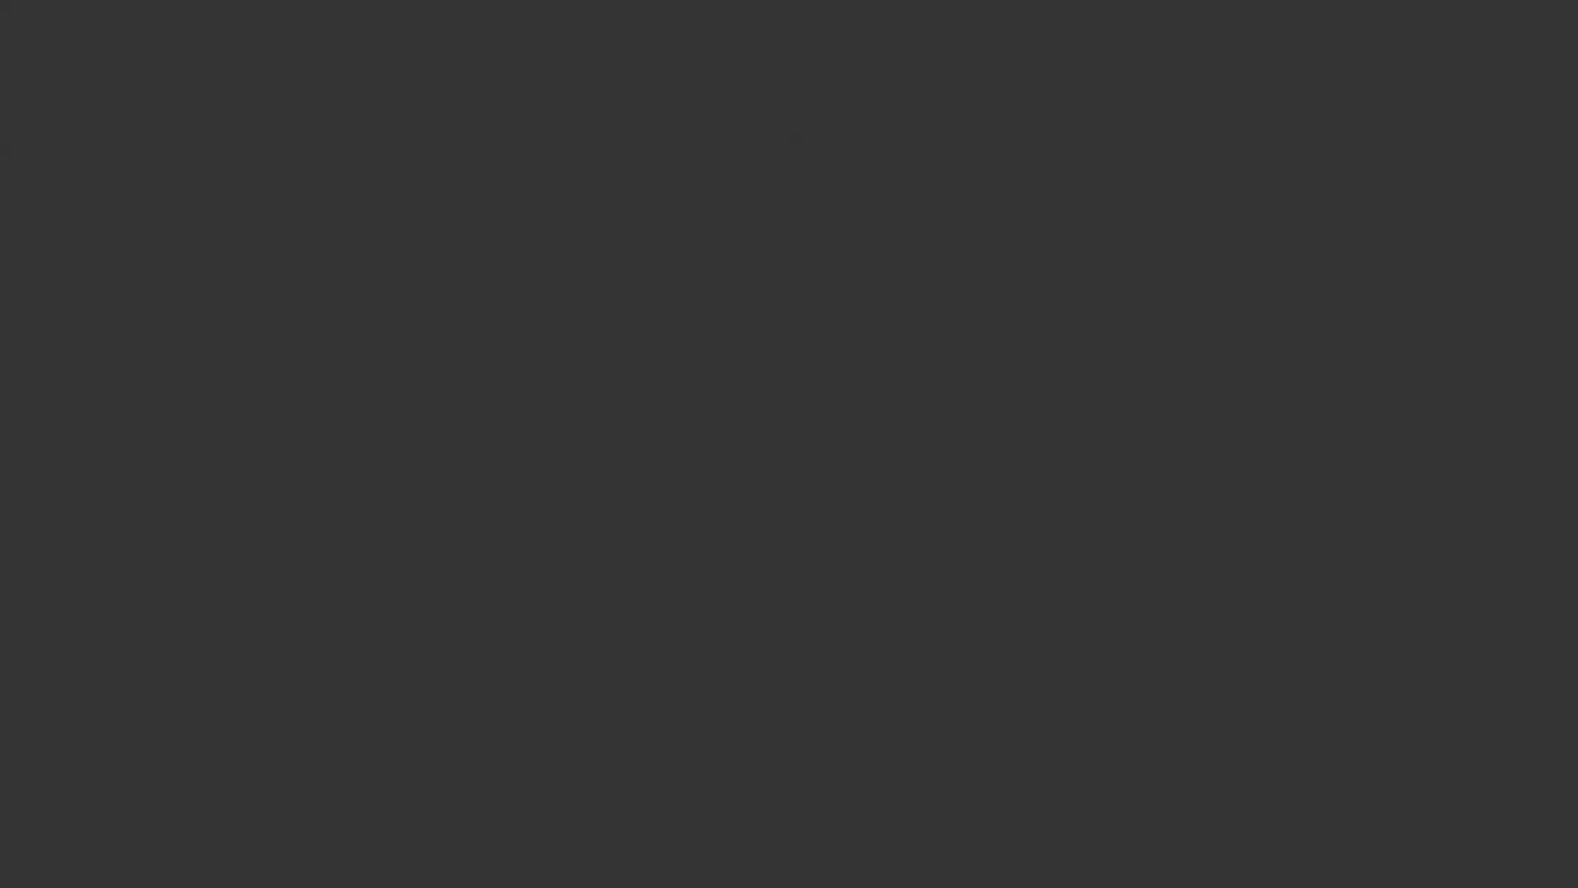
In Excel, review the root formulas for rows 6, 8 and 9 and select the first equation's results
scroll(828, 592, down, 1)
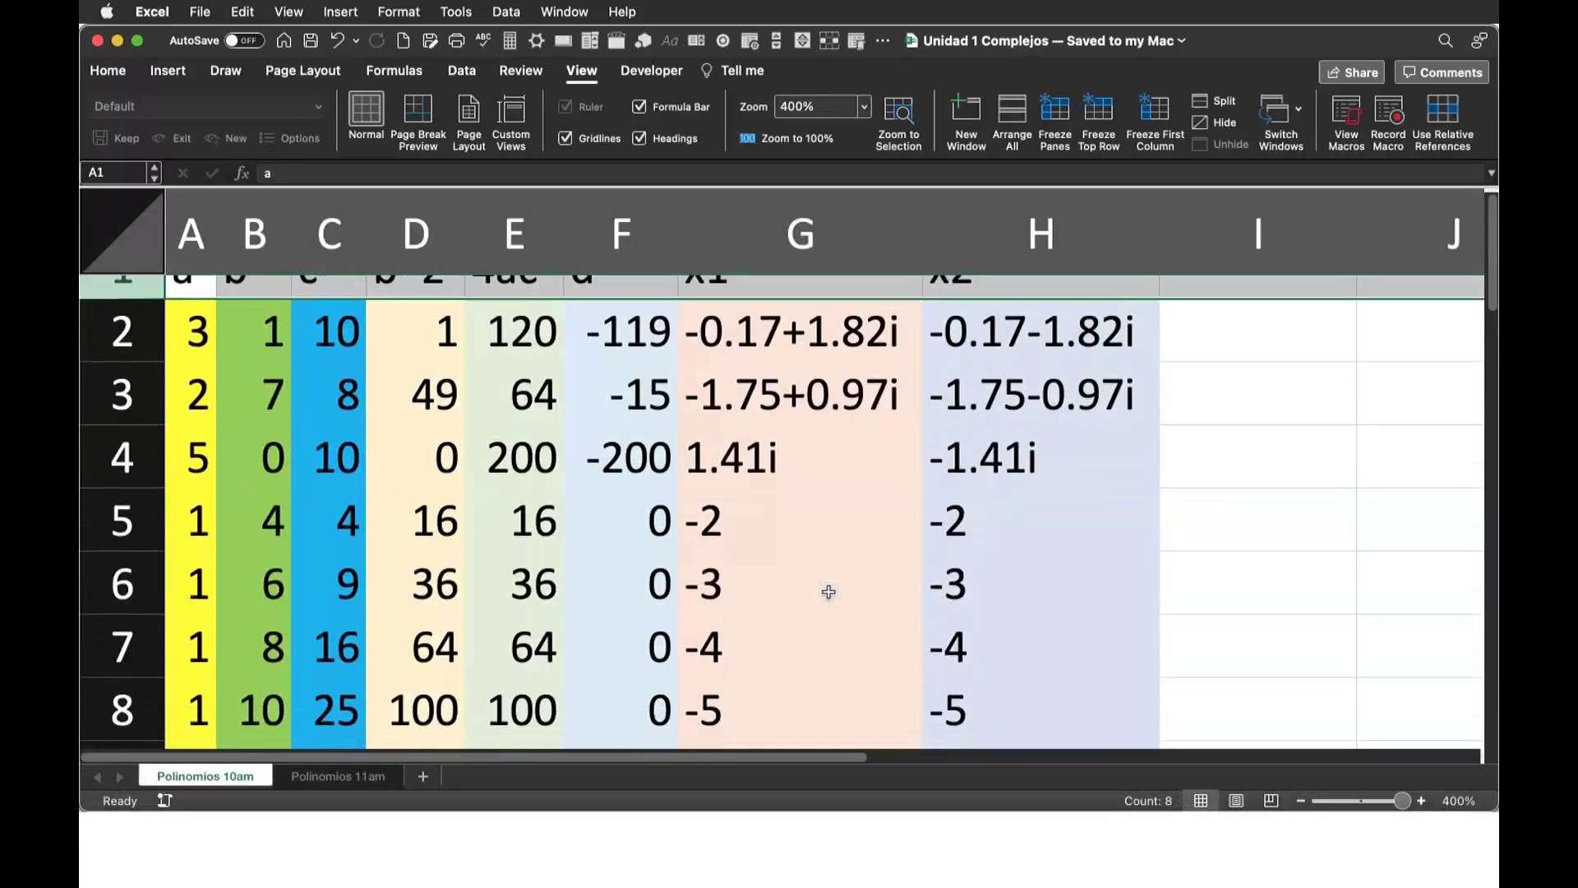
scroll(829, 592, down, 3)
scroll(856, 581, up, 1)
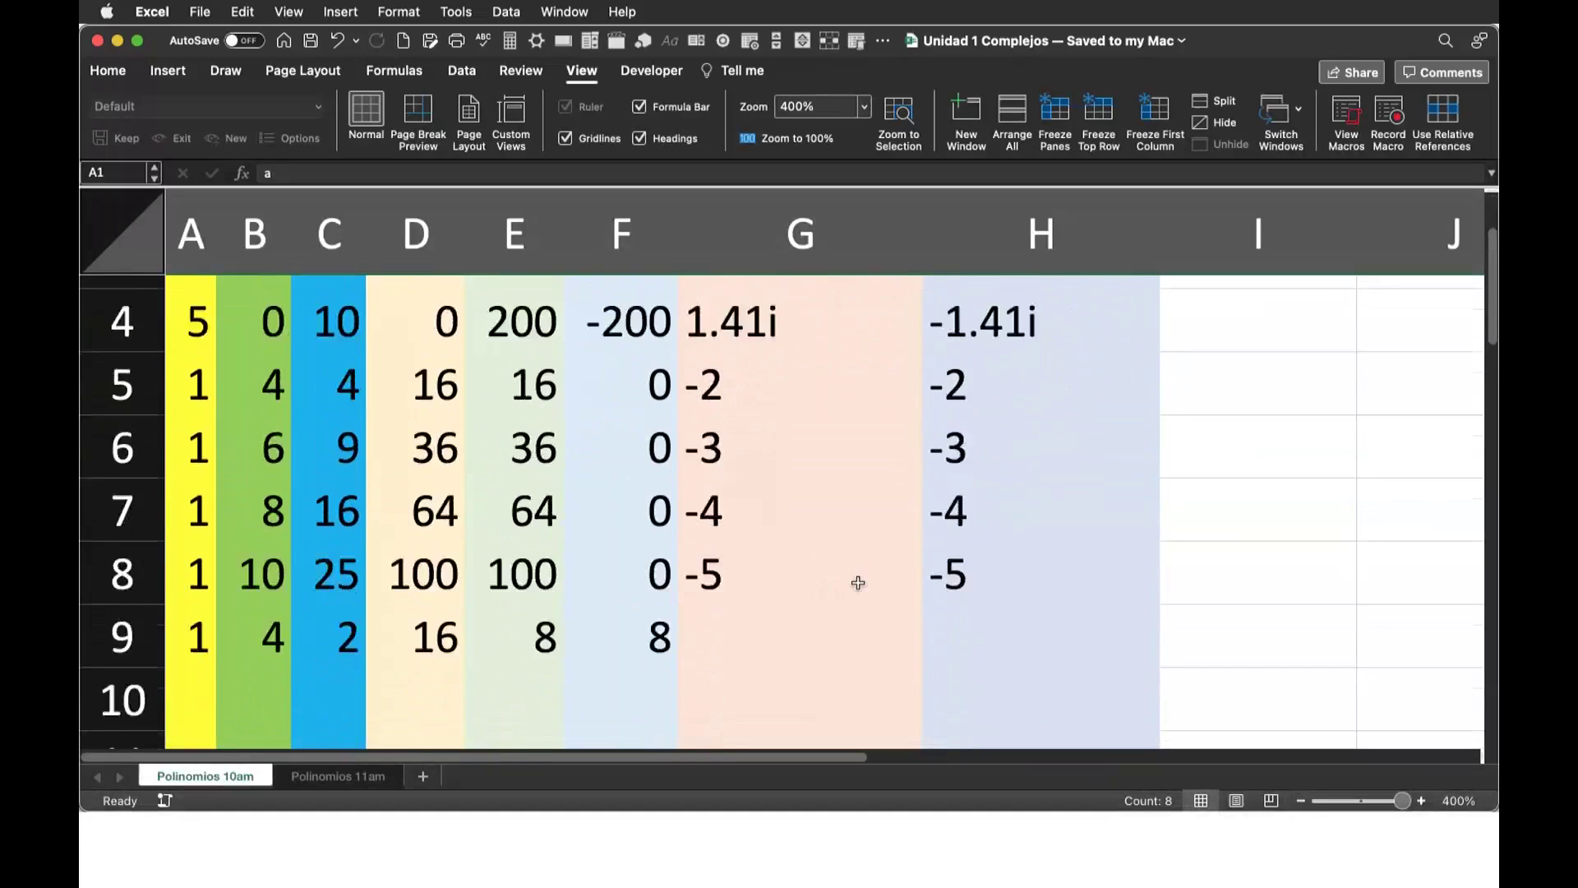
scroll(855, 567, up, 3)
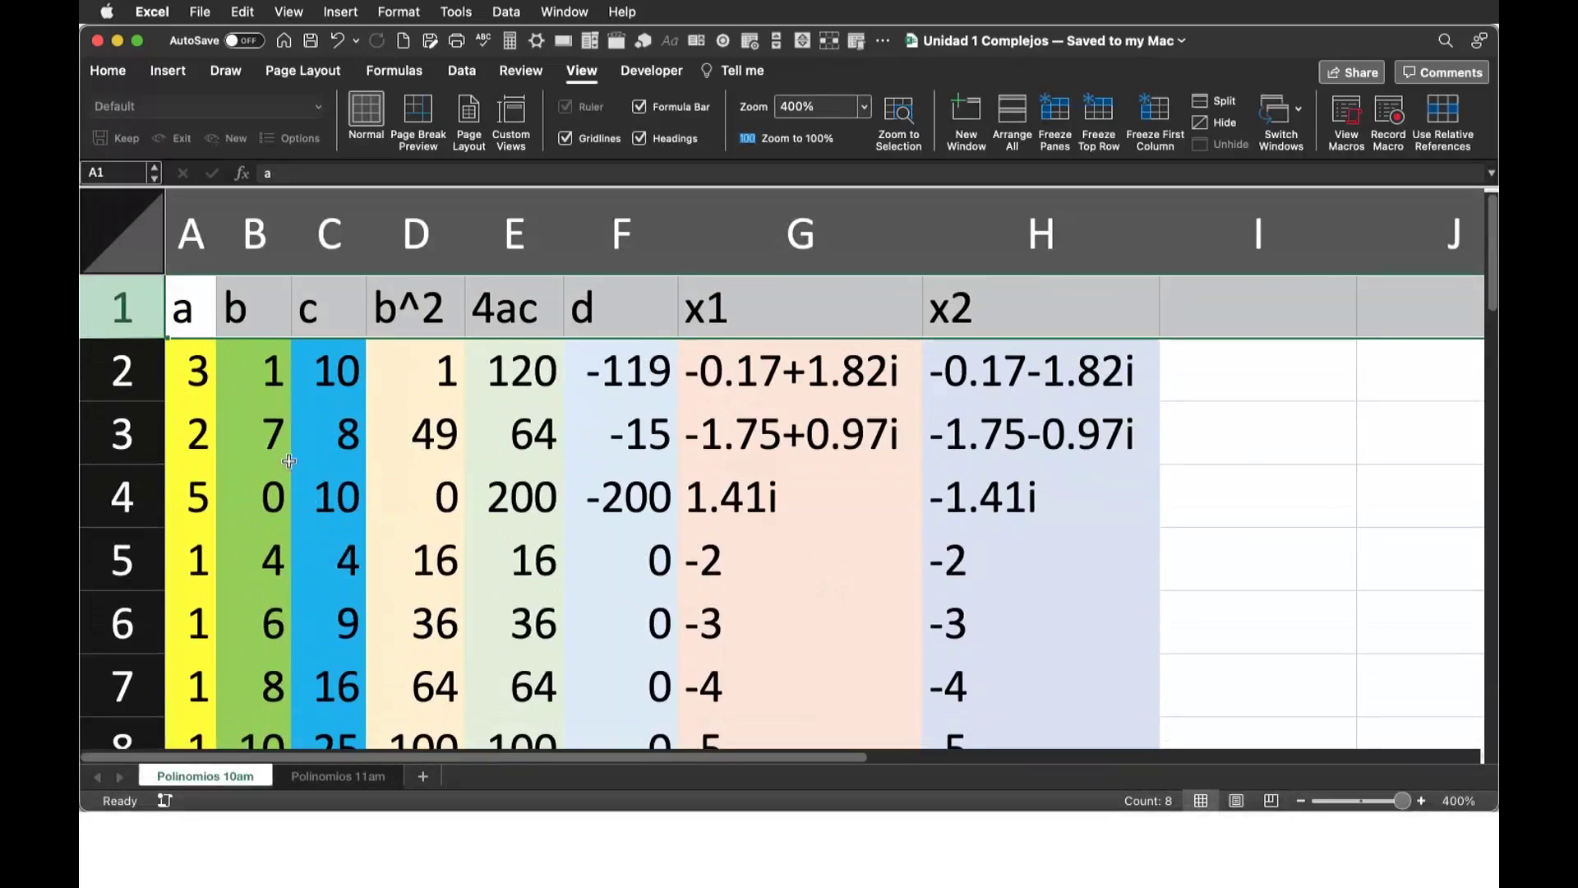
scroll(351, 559, down, 1)
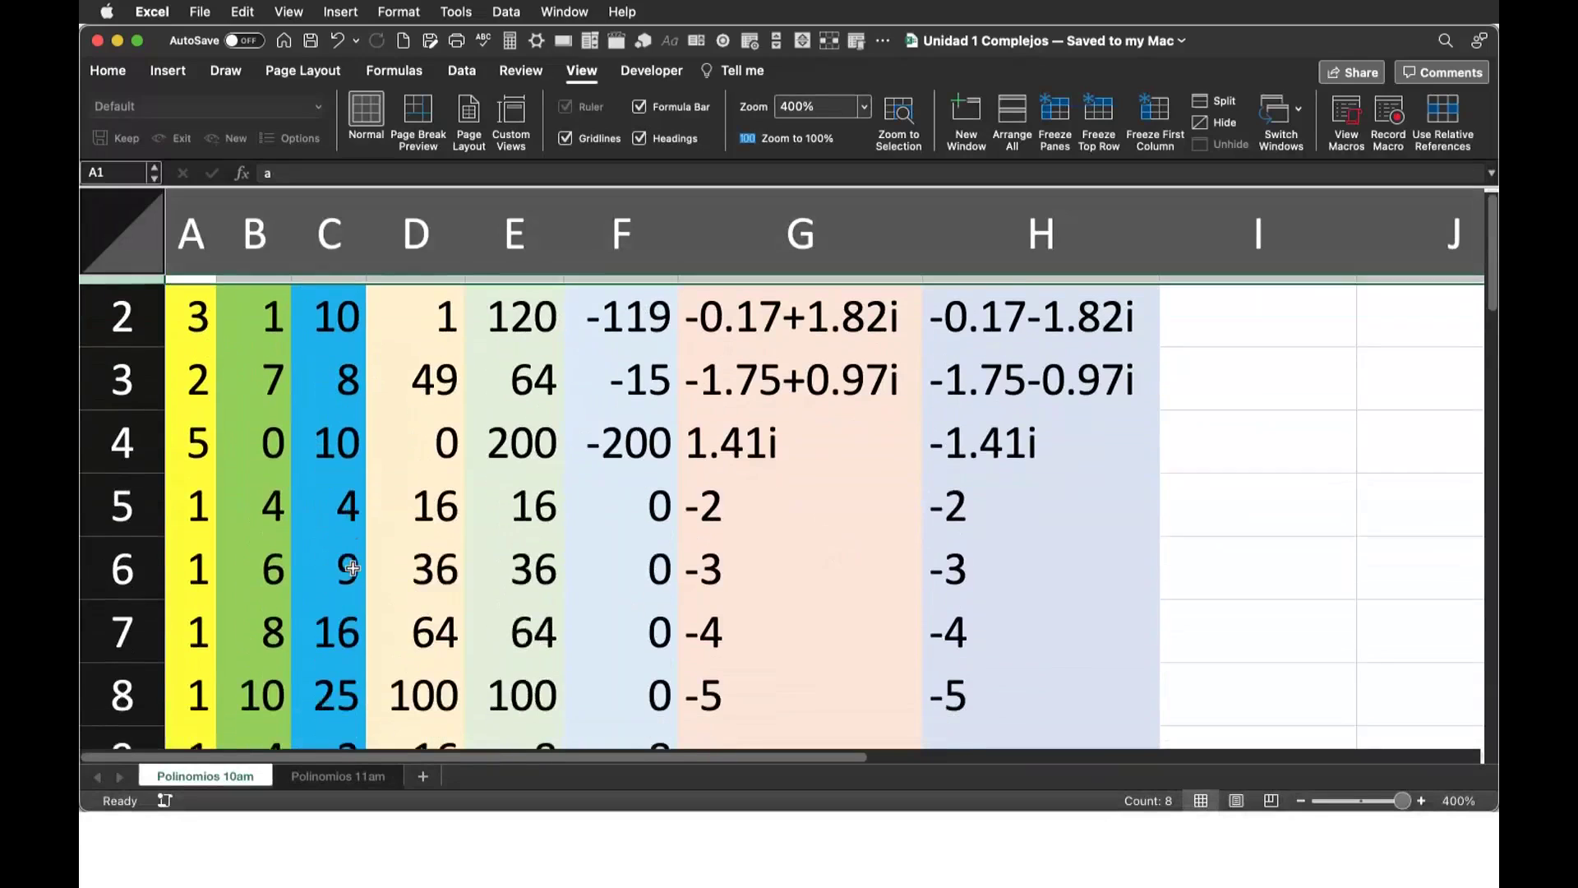
scroll(352, 568, down, 2)
scroll(352, 568, up, 2)
scroll(352, 568, up, 1)
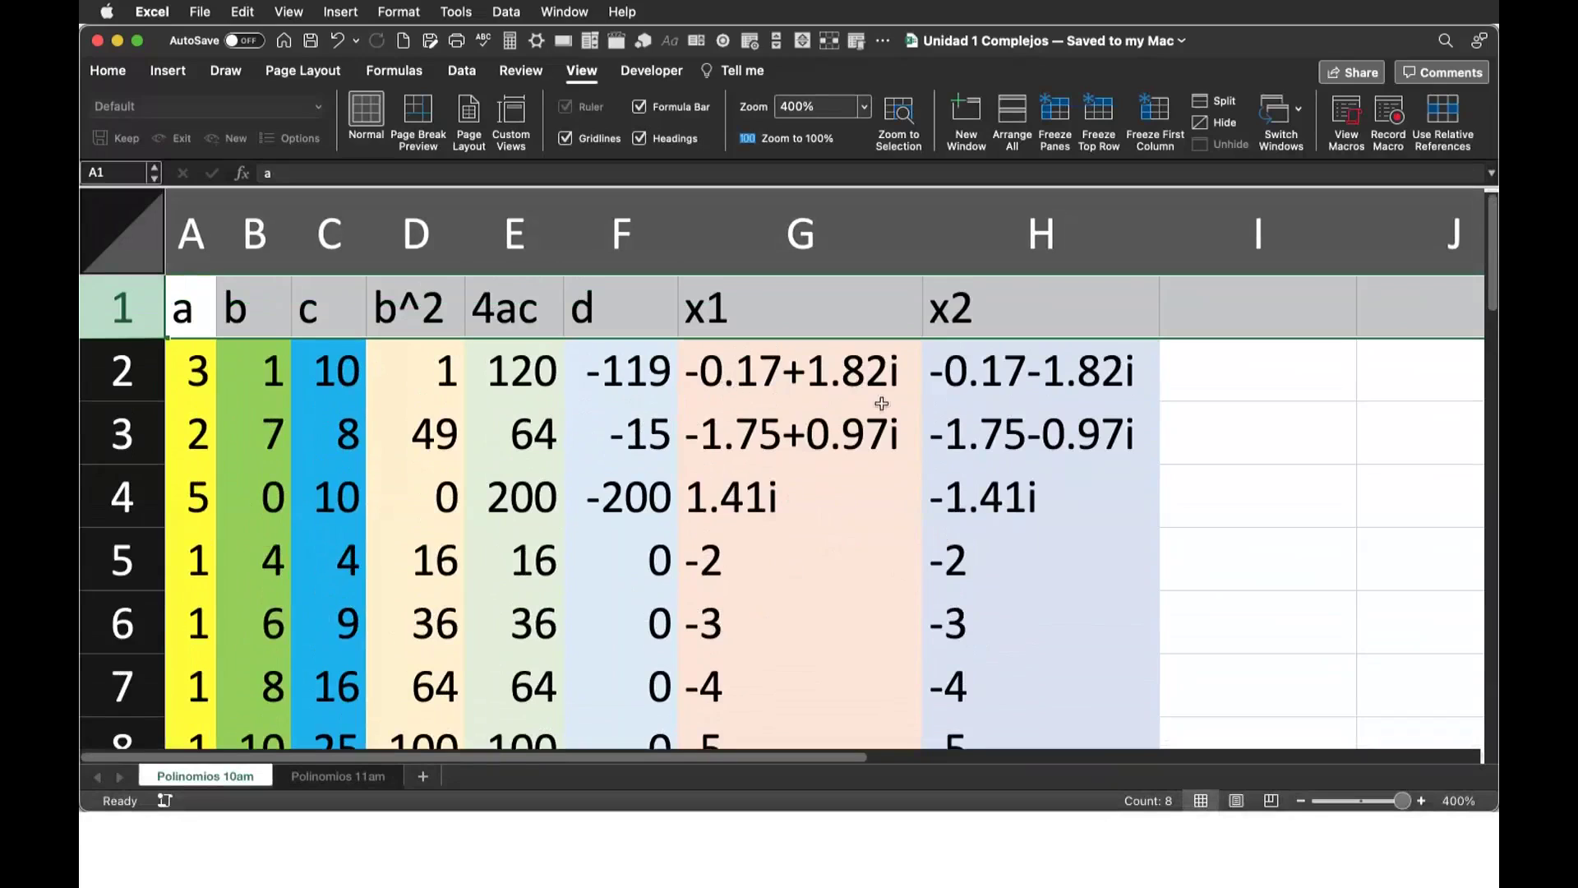
scroll(1063, 434, down, 2)
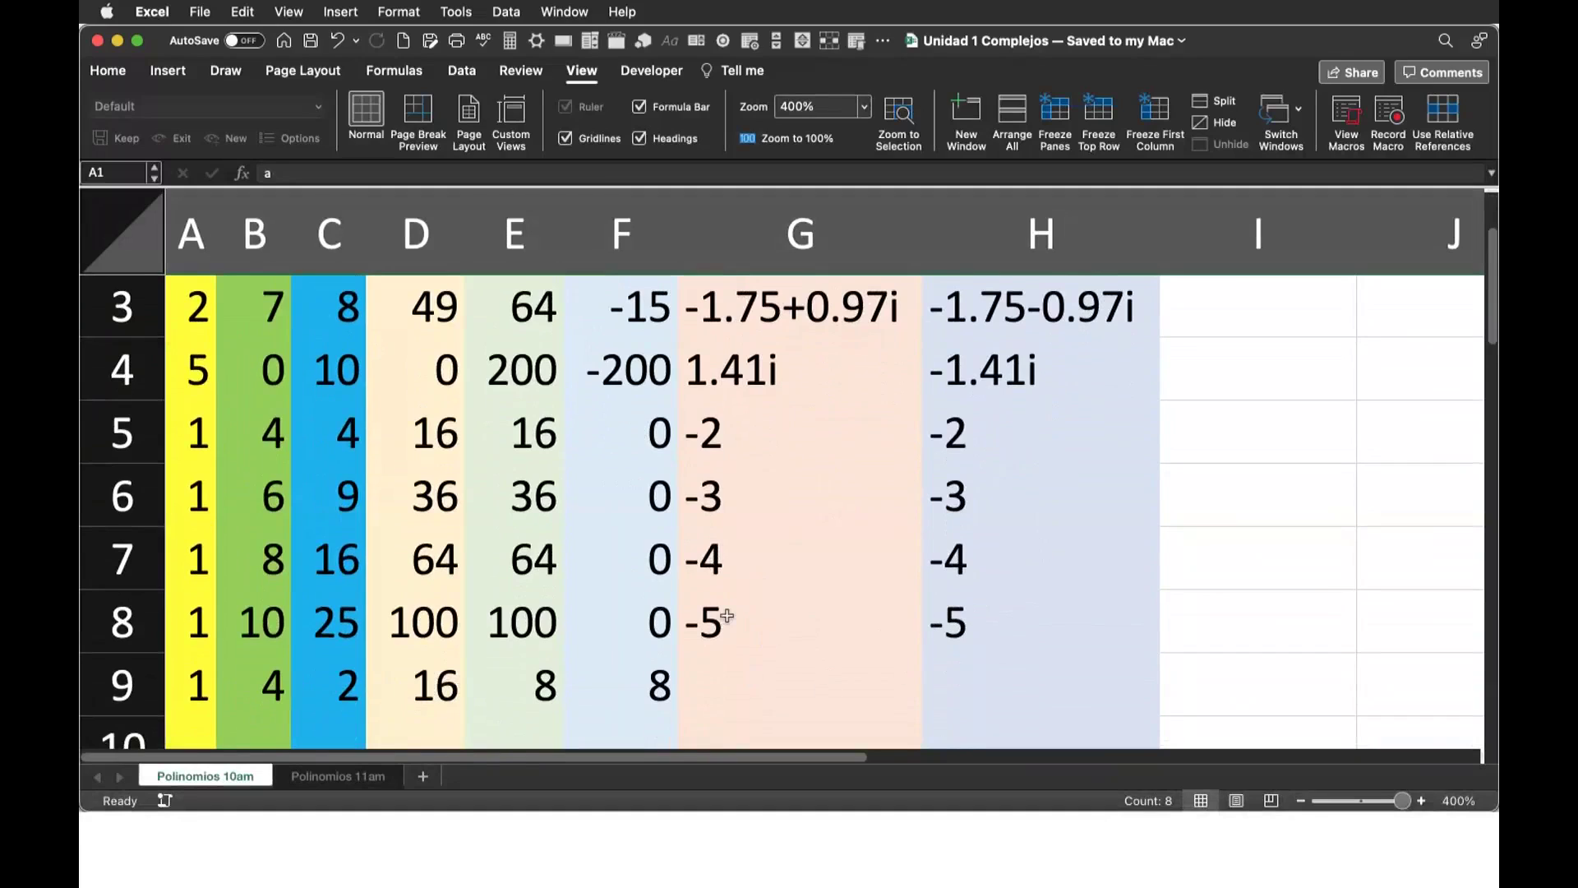
click(772, 608)
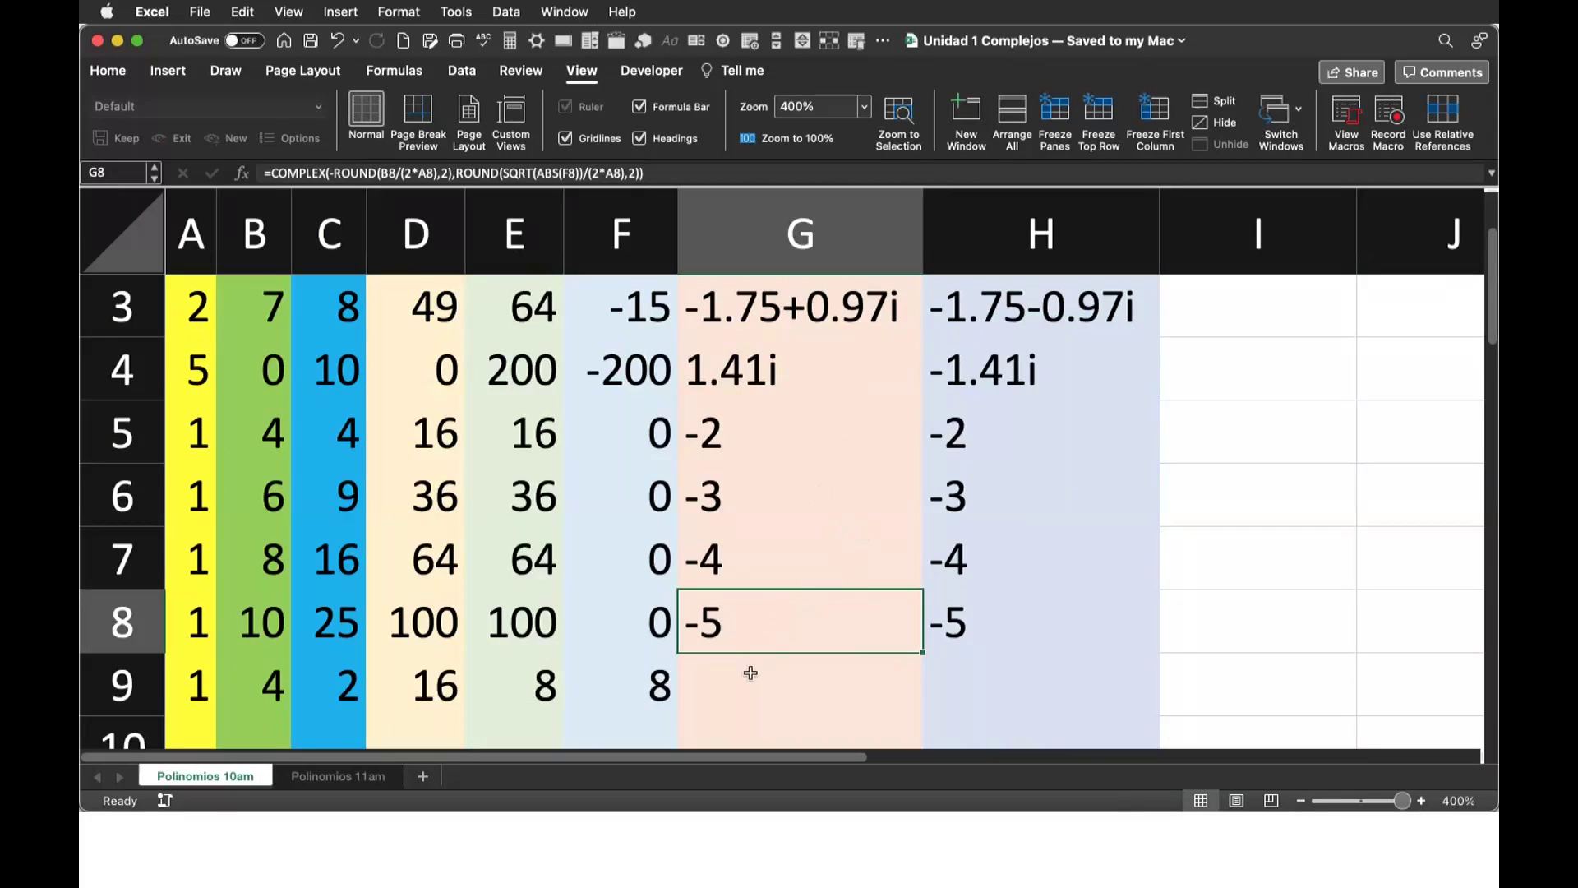
scroll(803, 515, up, 2)
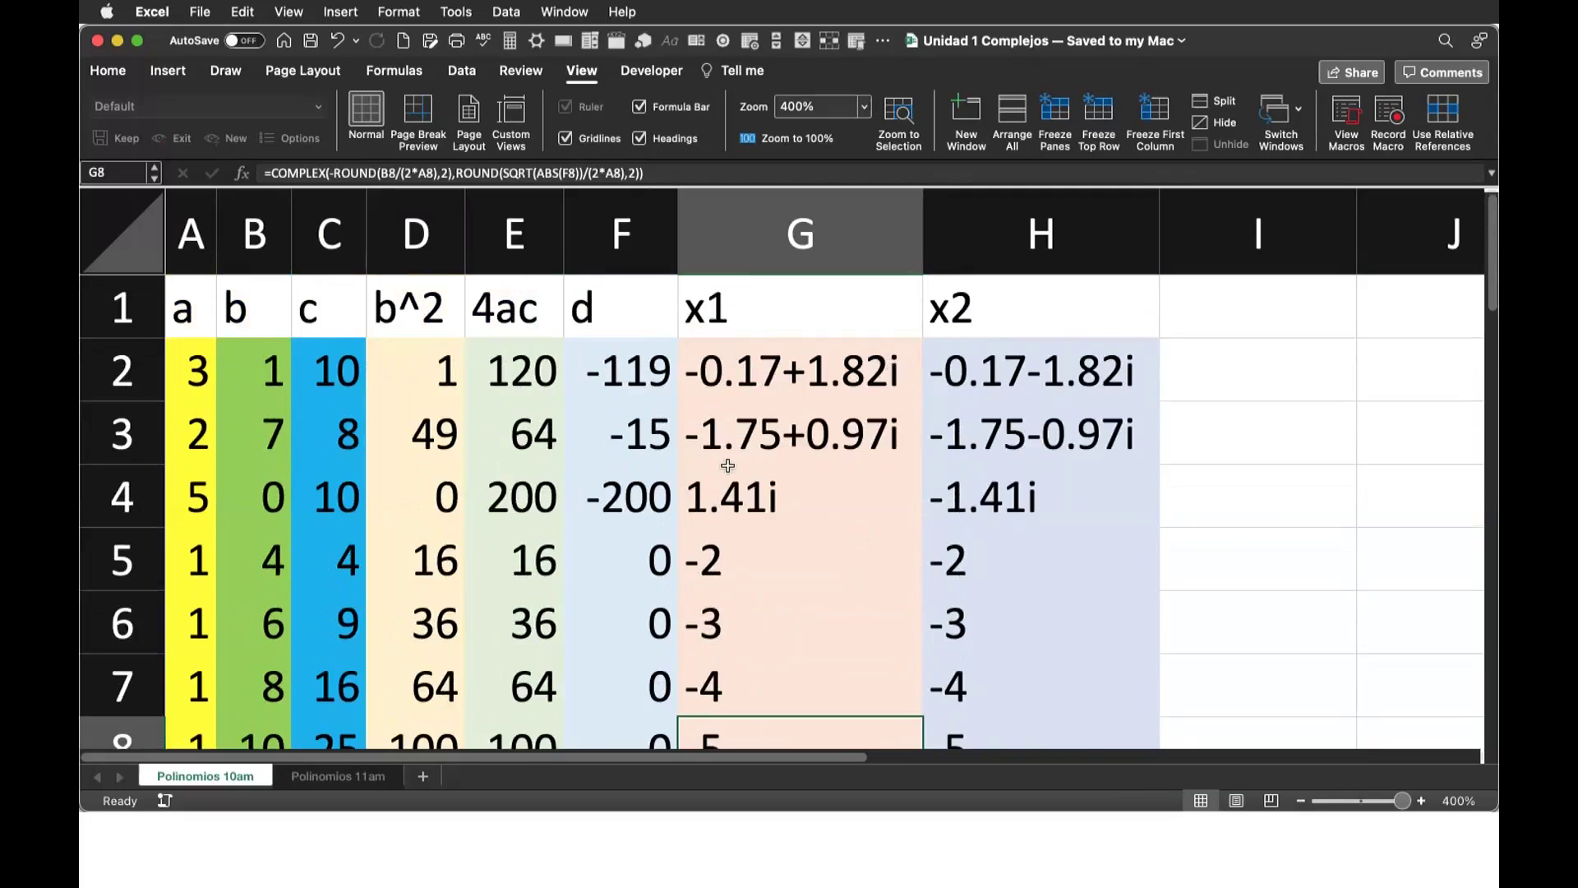
scroll(925, 625, down, 2)
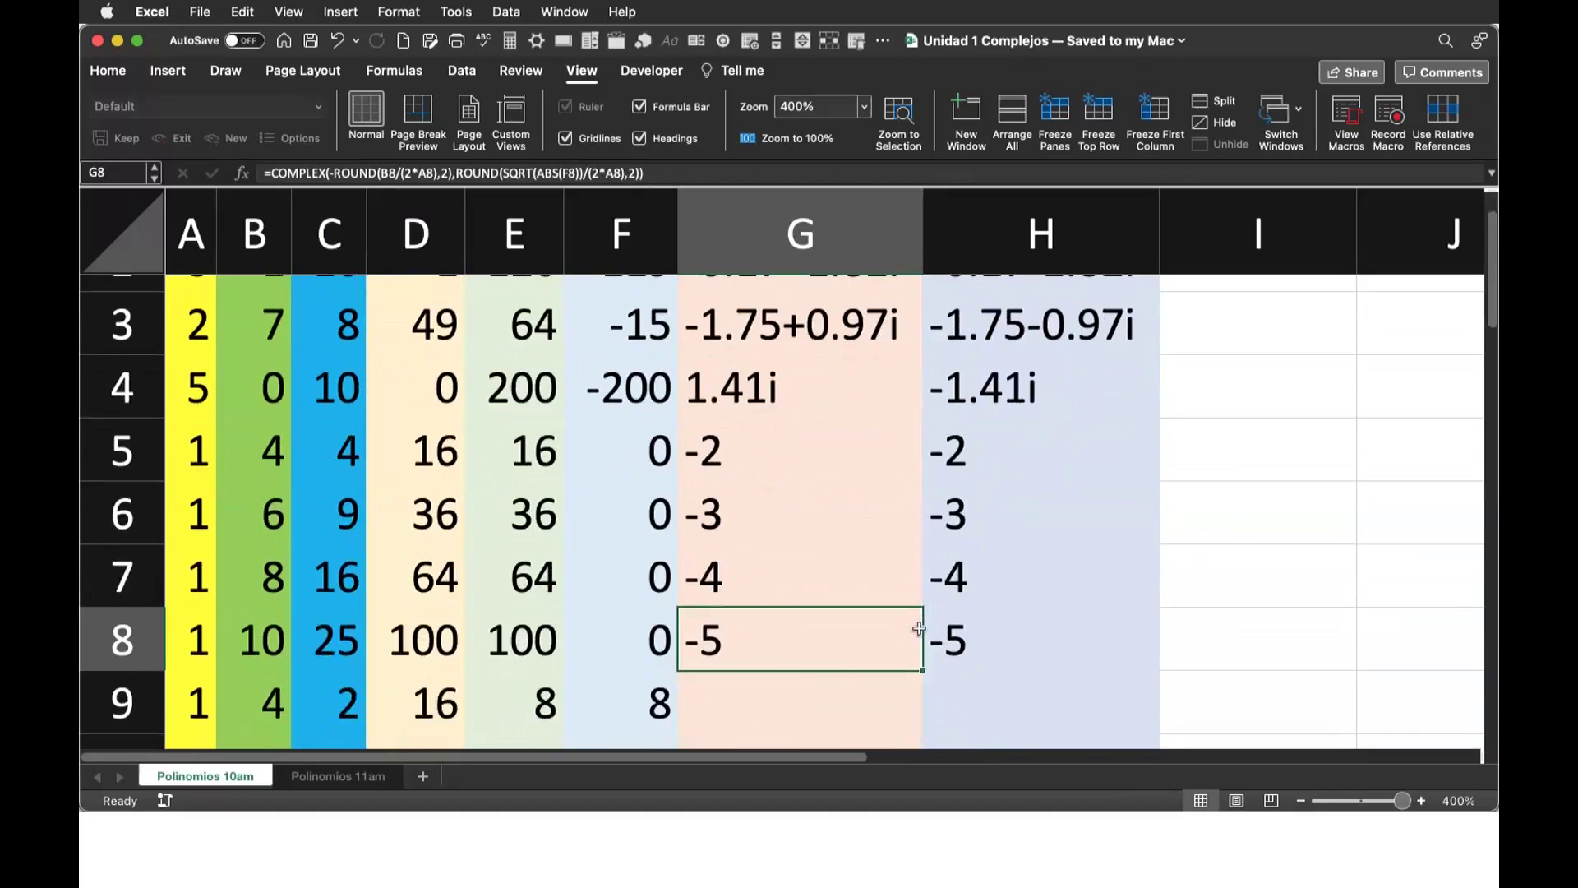
click(794, 695)
click(971, 691)
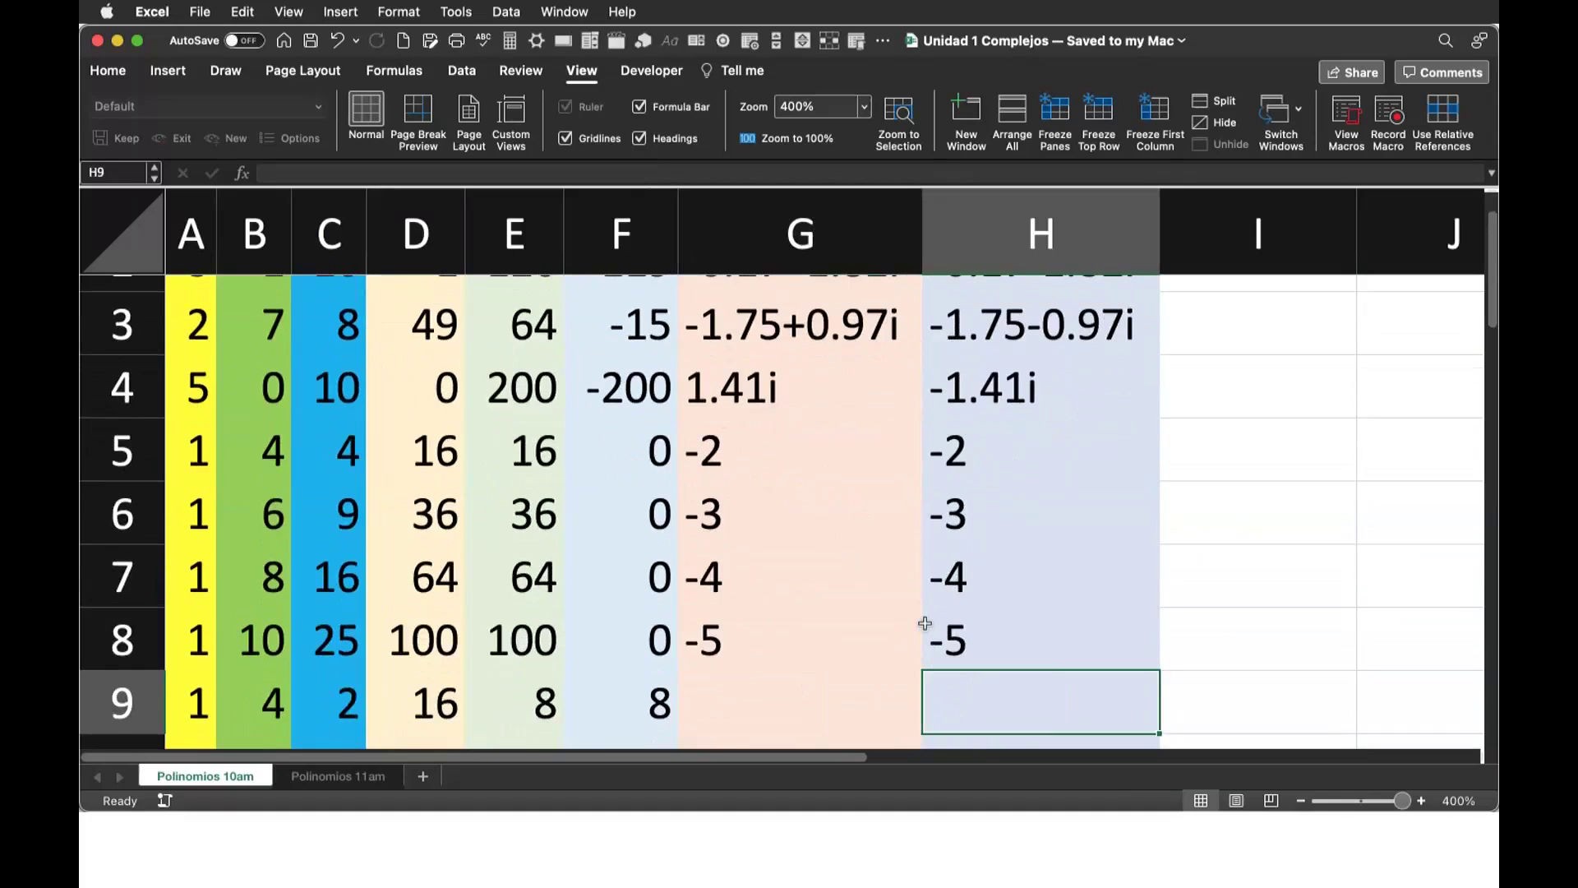
scroll(924, 623, up, 2)
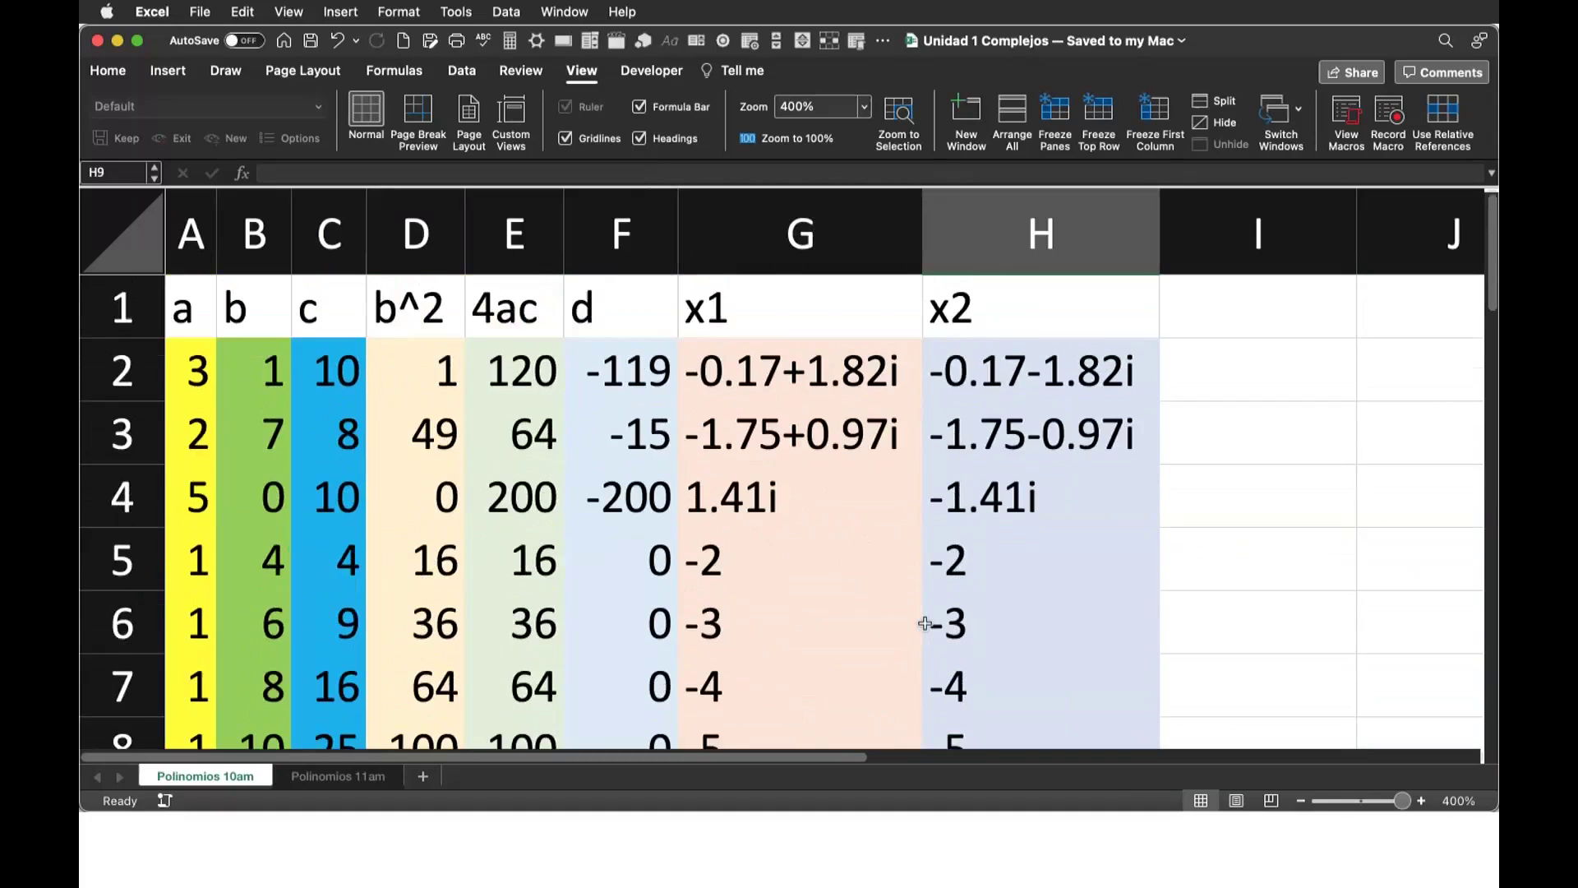
click(836, 596)
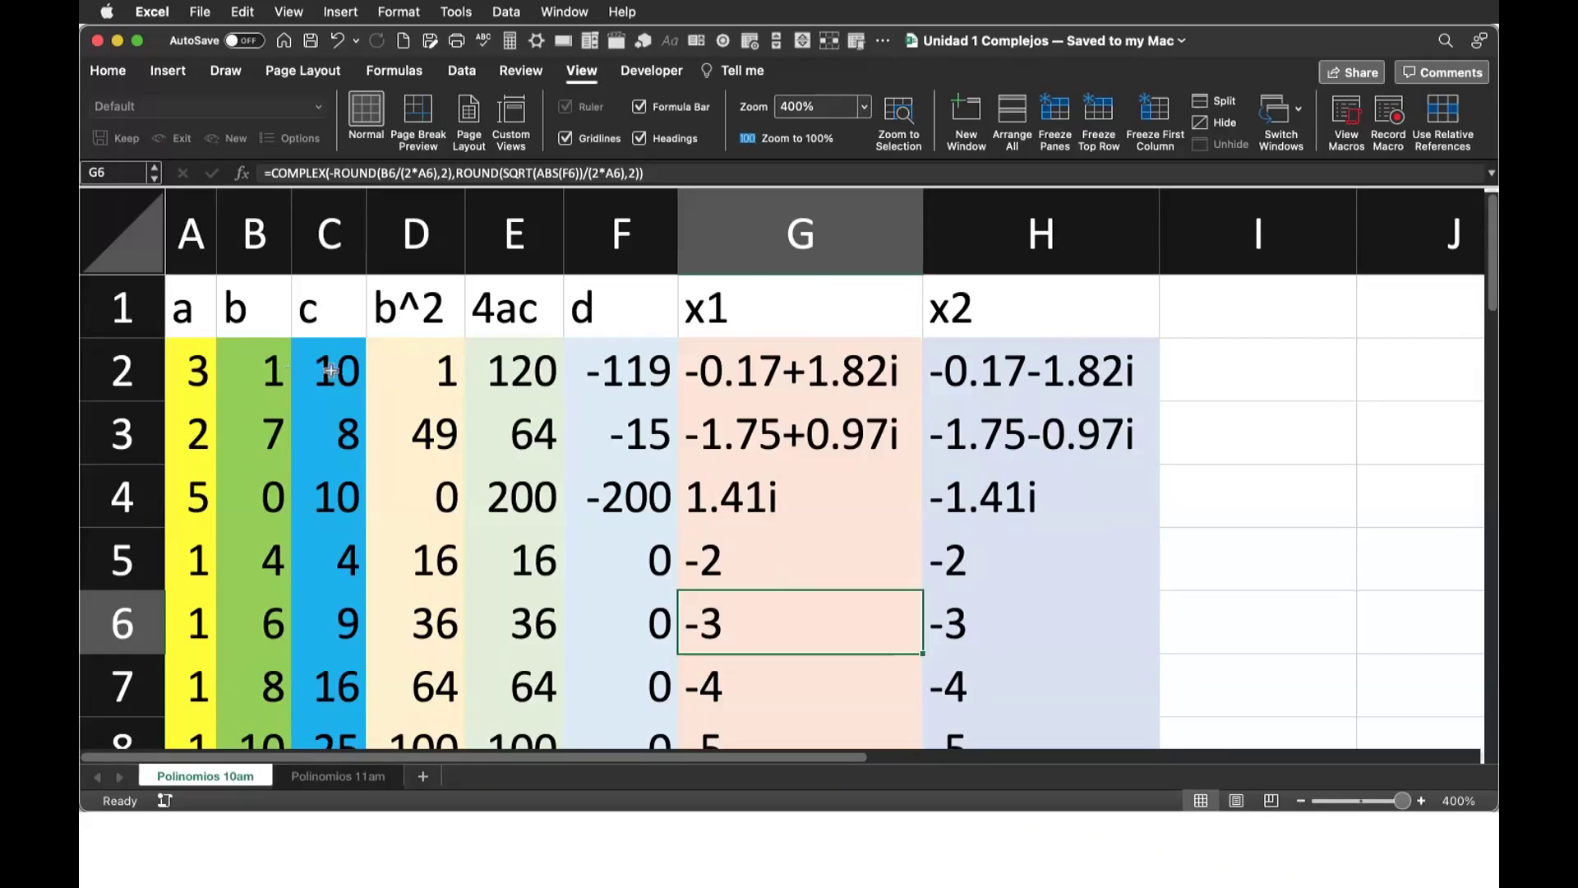
drag(436, 365, 987, 340)
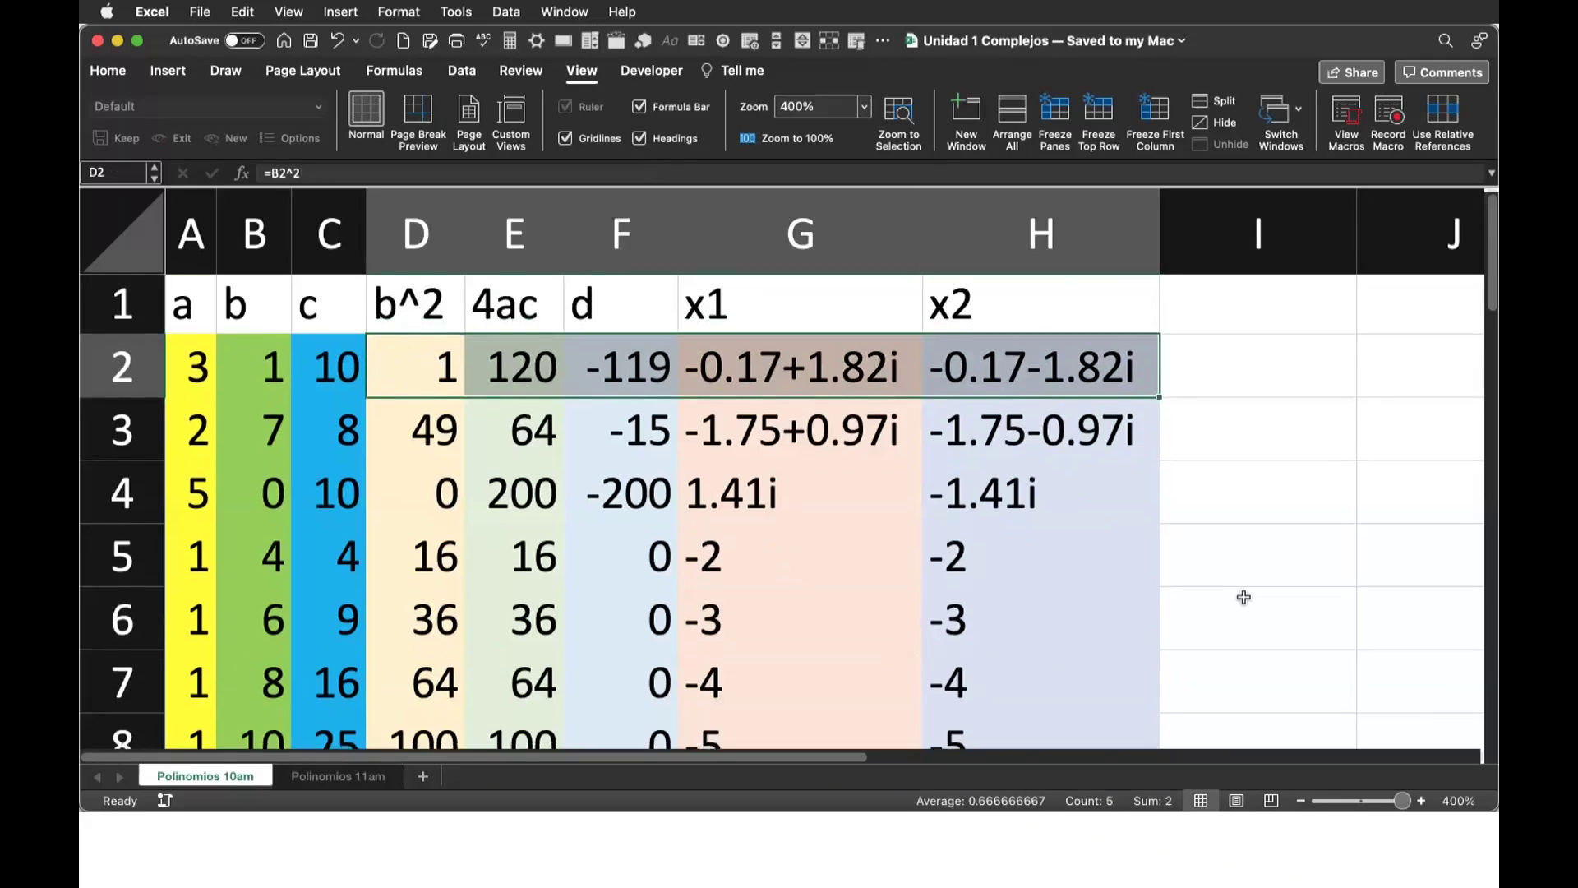
scroll(1240, 595, down, 4)
scroll(1244, 597, down, 1)
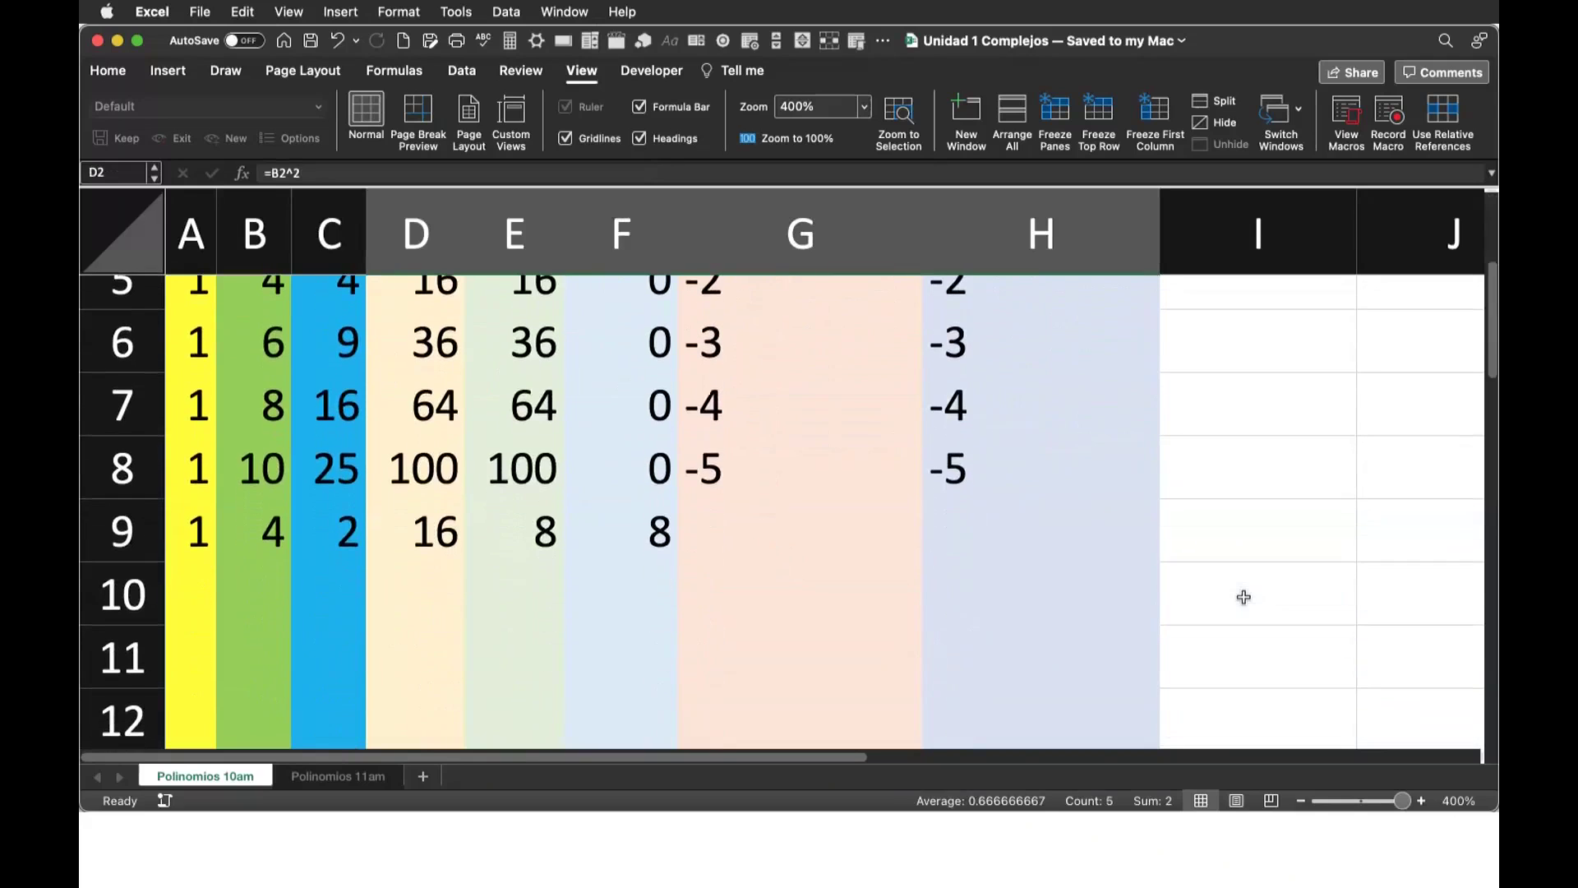
scroll(1242, 596, up, 1)
scroll(1241, 595, up, 2)
scroll(1241, 595, up, 2)
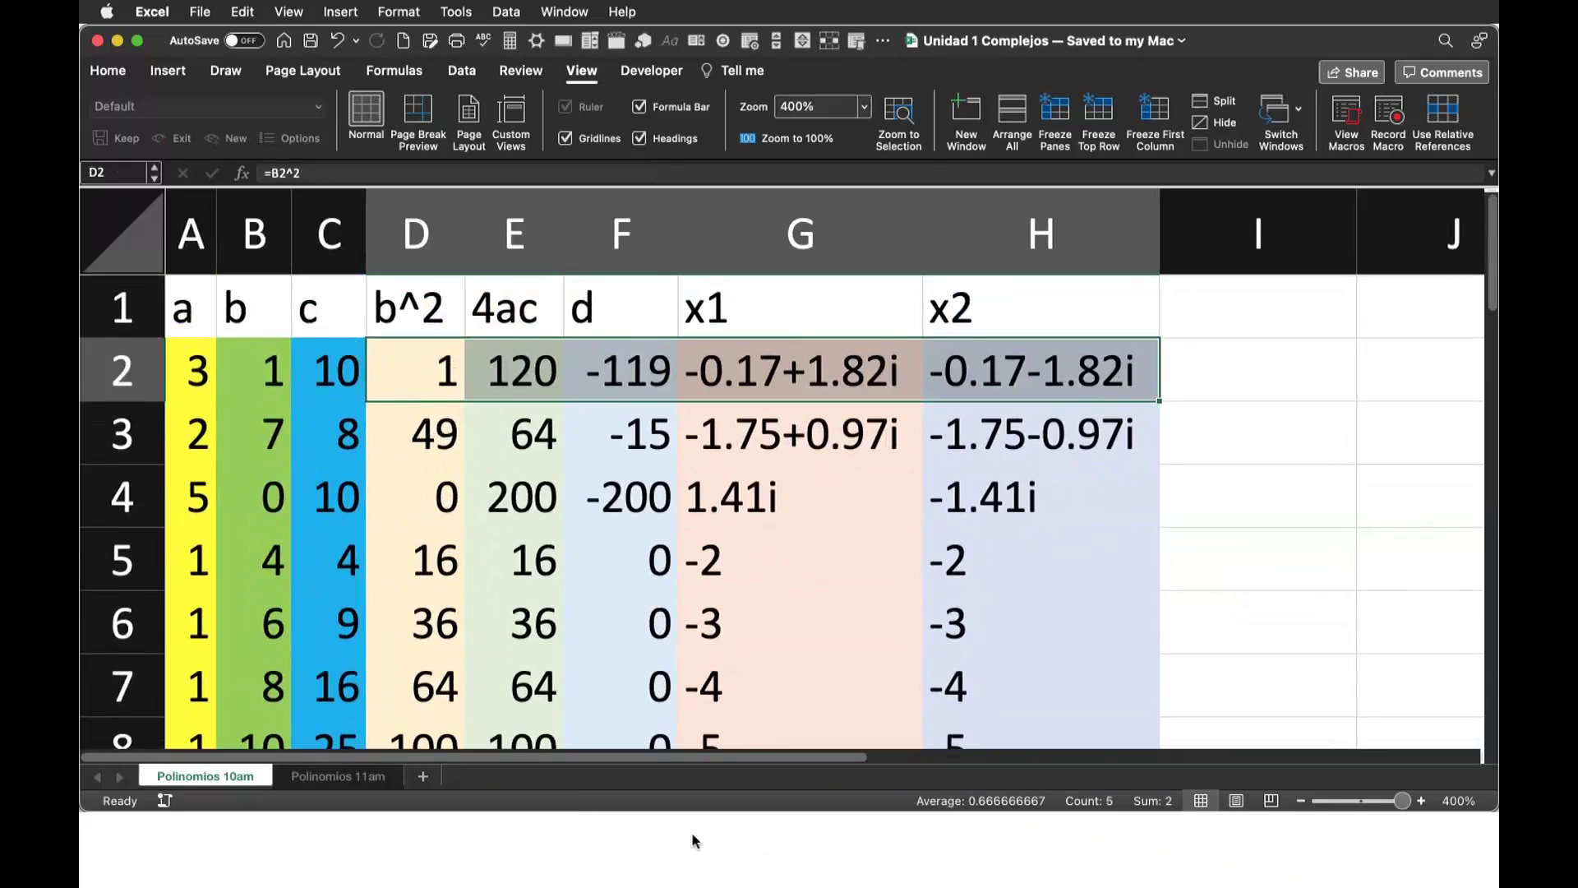
Switch to Overleaf and widen the PDF preview by narrowing the code pane
key(super+Tab)
scroll(737, 582, up, 3)
scroll(738, 582, up, 3)
scroll(738, 584, up, 5)
scroll(737, 582, up, 3)
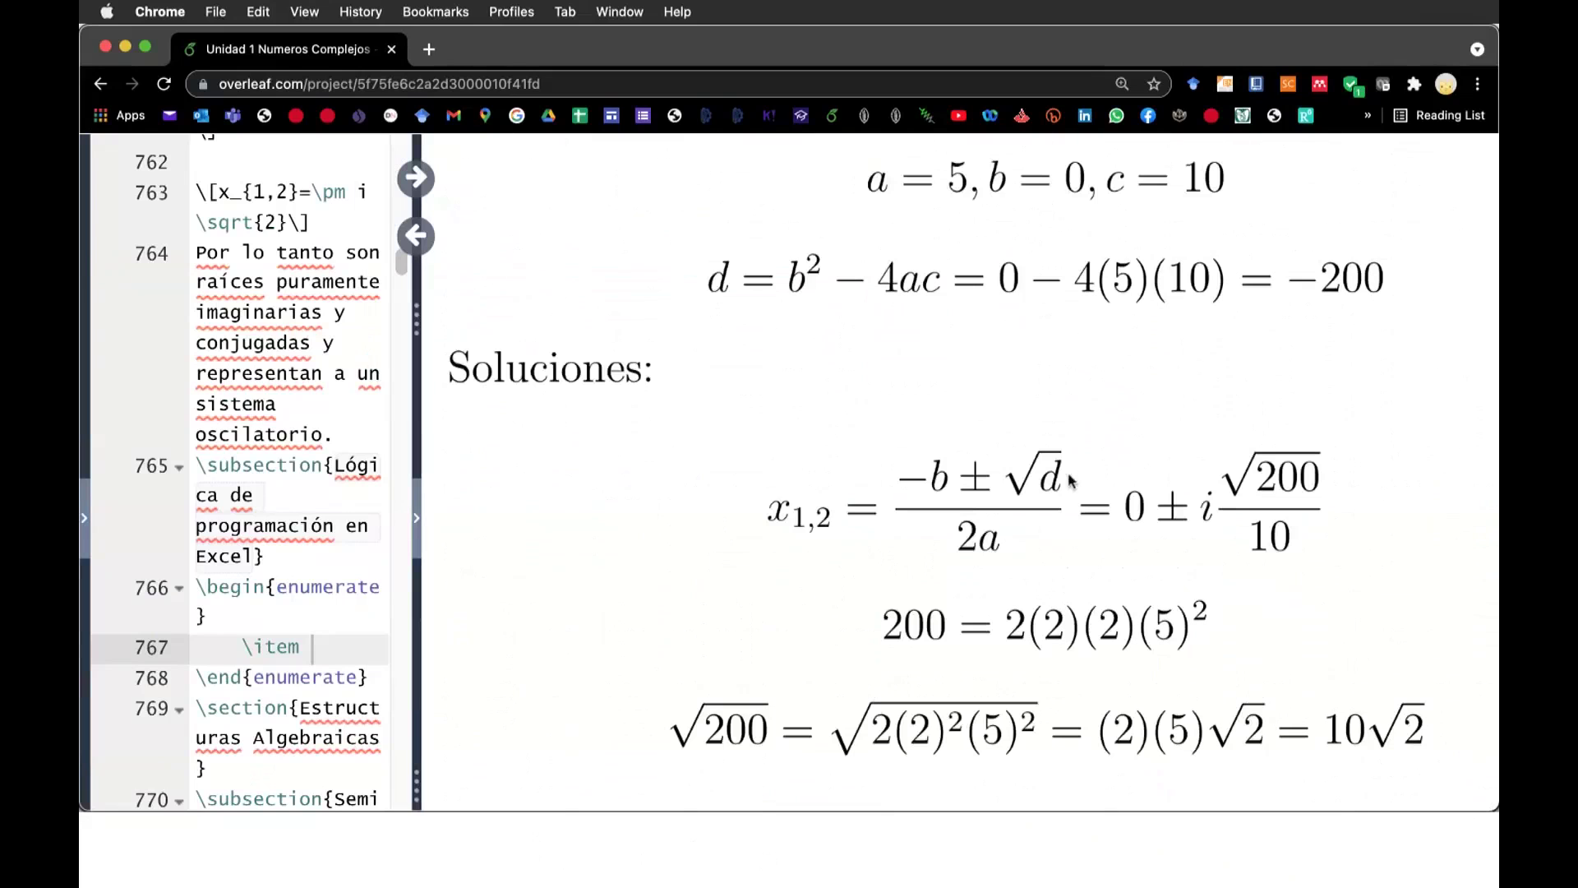
scroll(959, 433, up, 8)
scroll(1043, 468, up, 2)
scroll(1043, 468, up, 3)
scroll(1043, 468, up, 3)
scroll(1043, 468, down, 5)
scroll(1043, 468, down, 5)
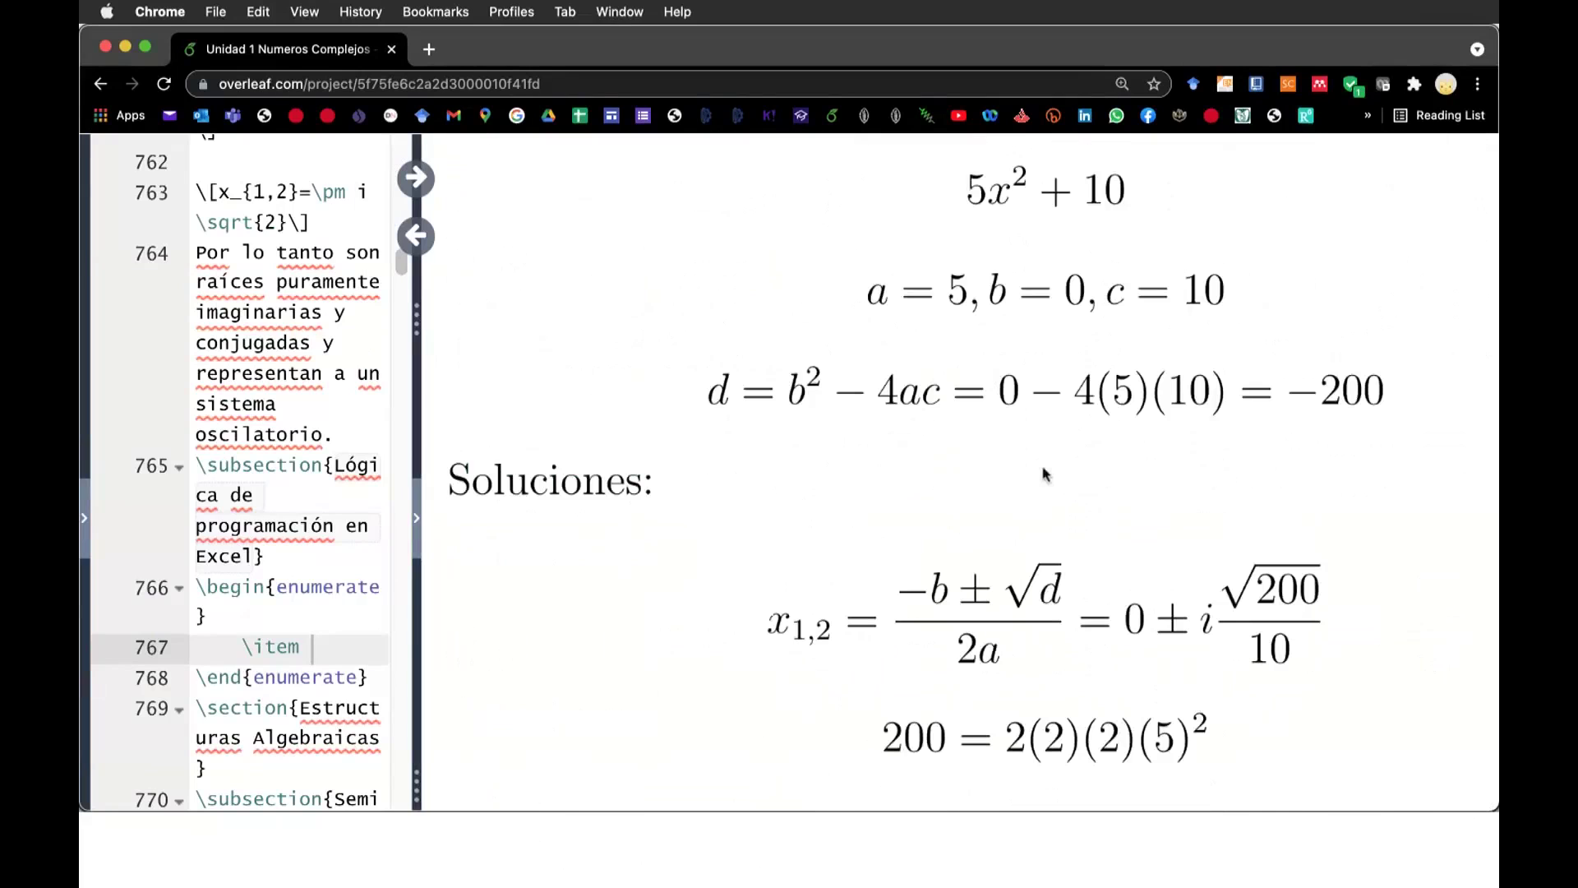
scroll(1044, 474, down, 1)
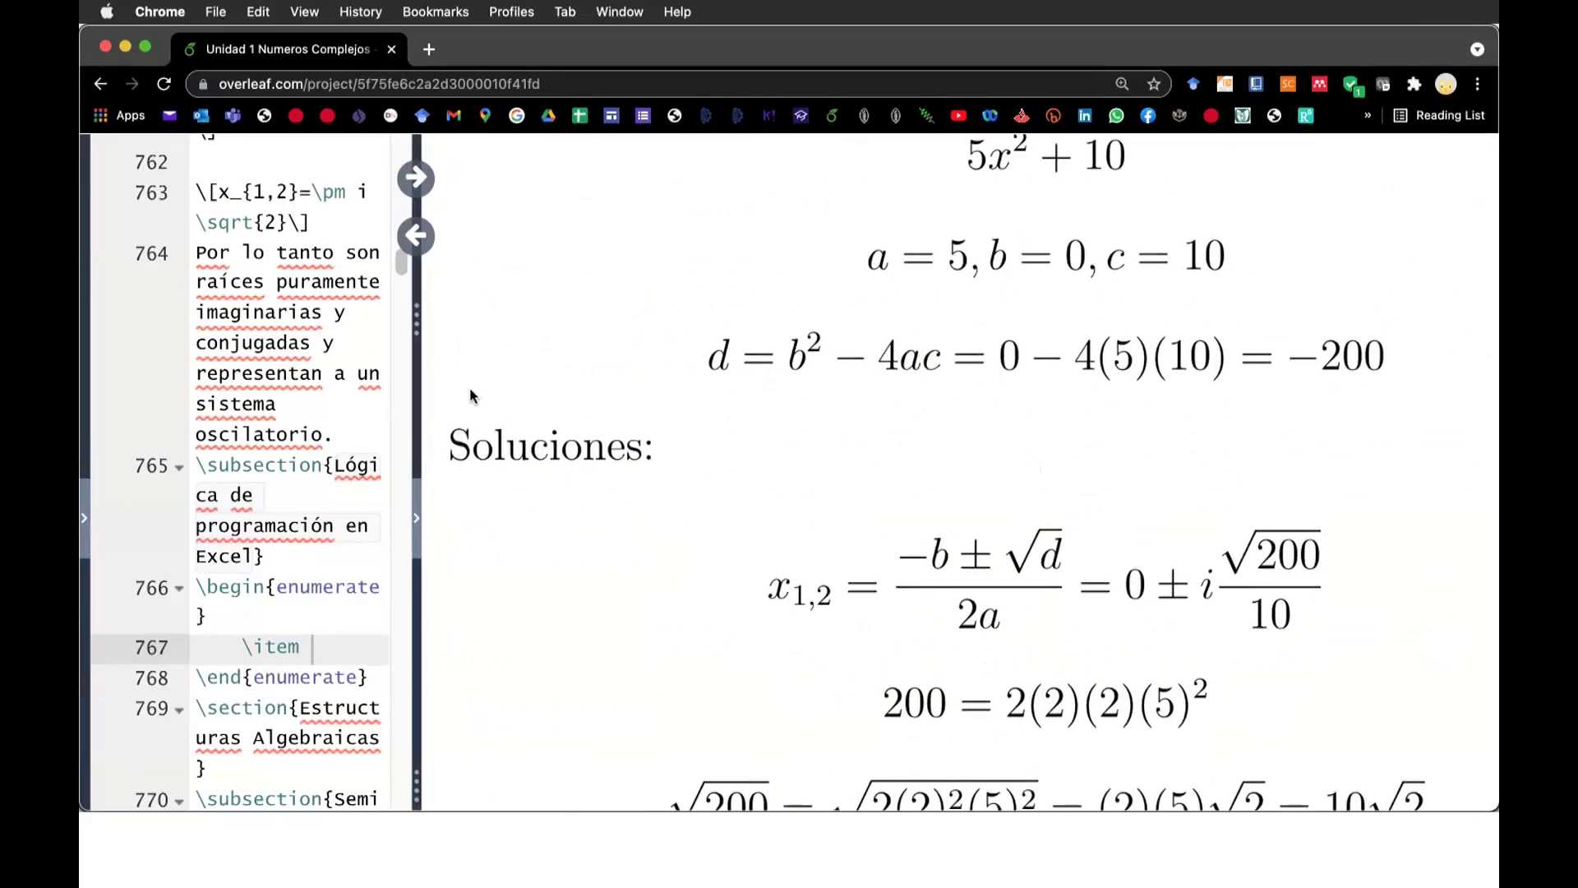
drag(414, 401, 309, 400)
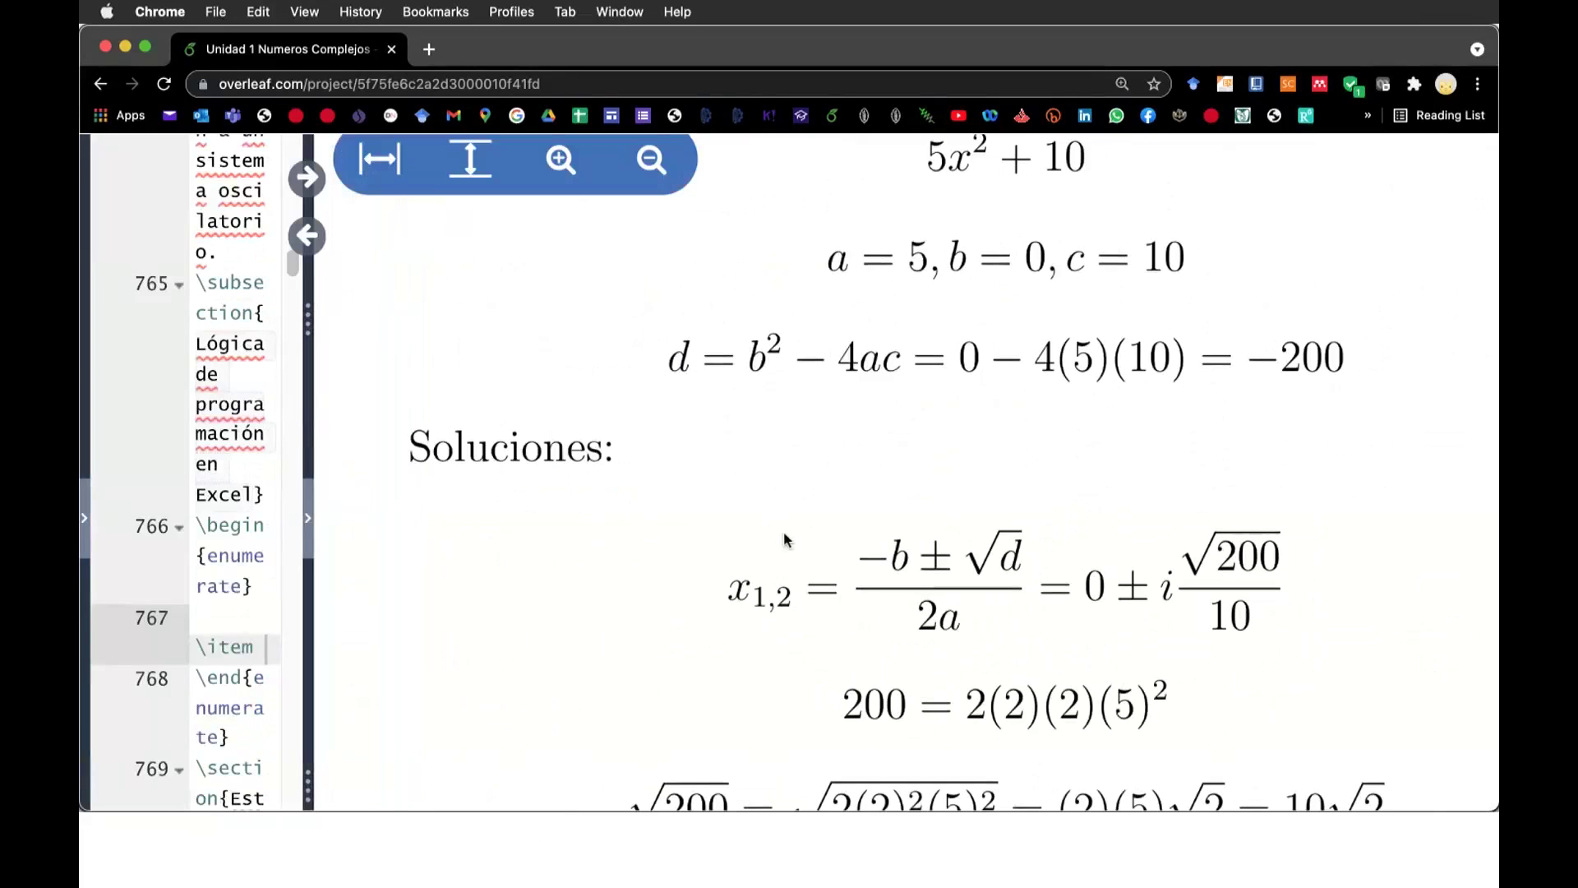
Go to section 3.3 and place the cursor in the empty item on line 767
scroll(784, 540, up, 5)
scroll(784, 539, up, 1)
scroll(785, 534, up, 5)
scroll(785, 535, up, 3)
scroll(785, 536, down, 2)
scroll(785, 536, down, 5)
scroll(785, 539, down, 4)
scroll(784, 540, down, 1)
scroll(785, 539, down, 4)
scroll(785, 535, down, 2)
scroll(785, 534, down, 2)
scroll(785, 536, down, 3)
scroll(785, 538, down, 2)
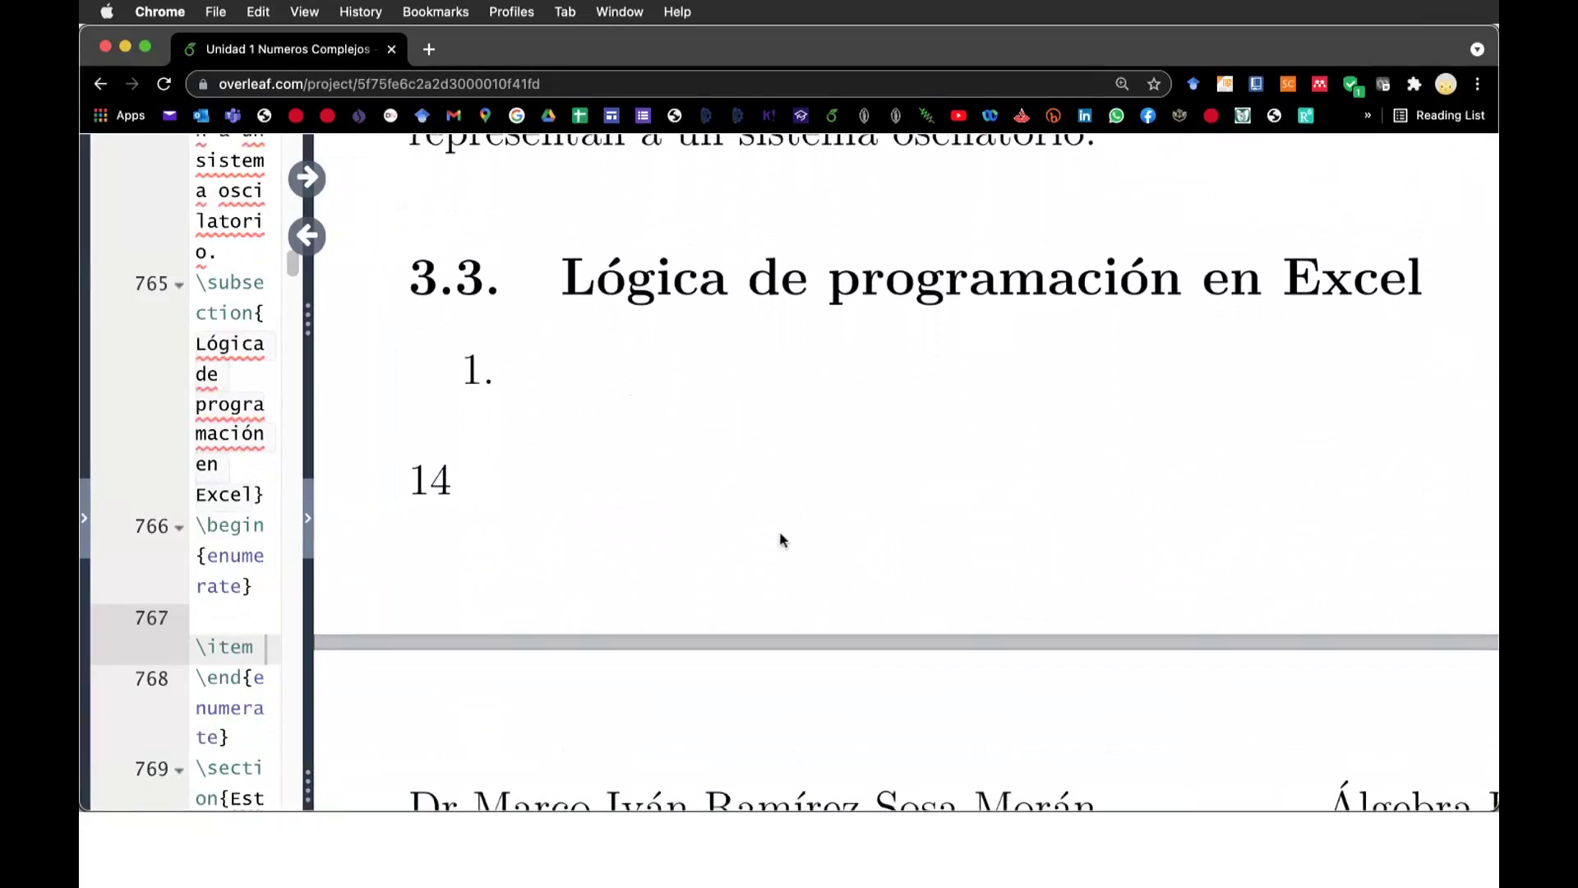
drag(488, 368, 370, 437)
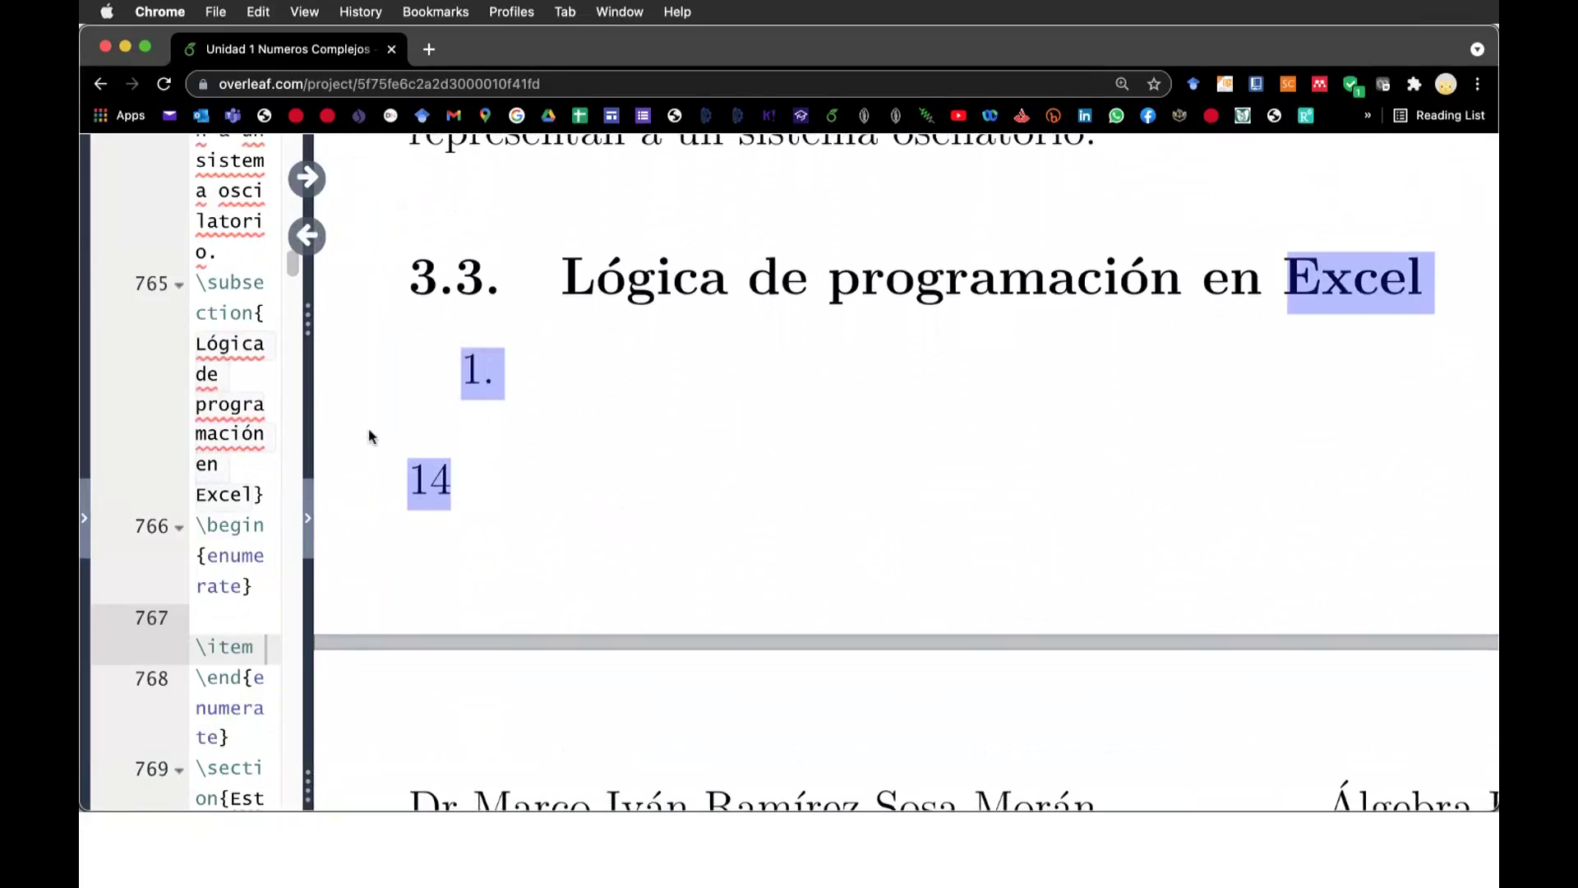
scroll(256, 604, down, 3)
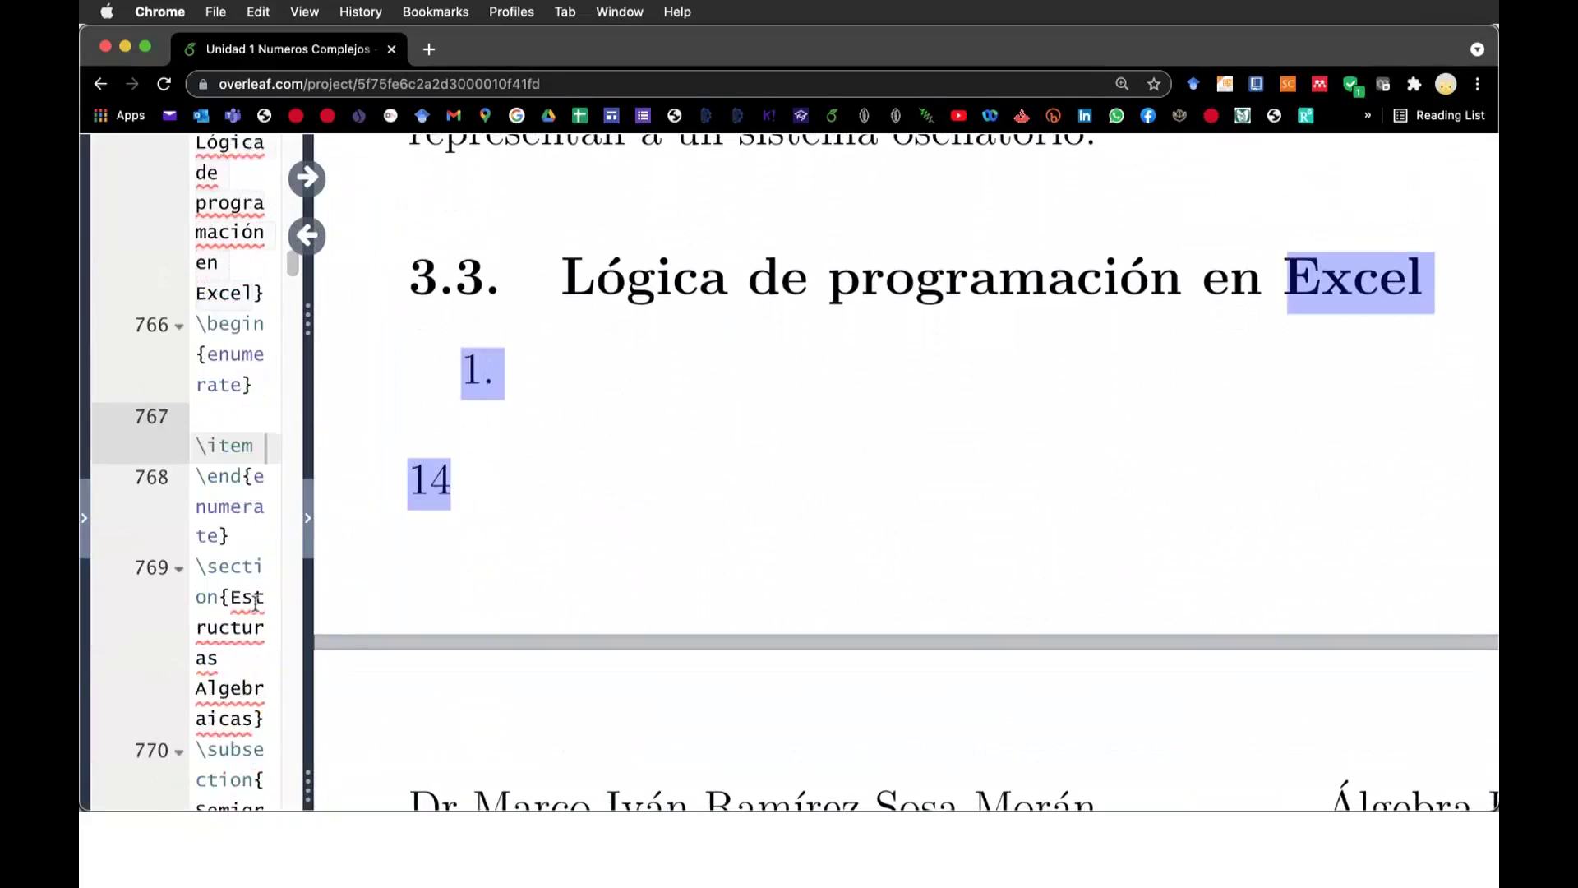
scroll(253, 543, down, 1)
click(270, 380)
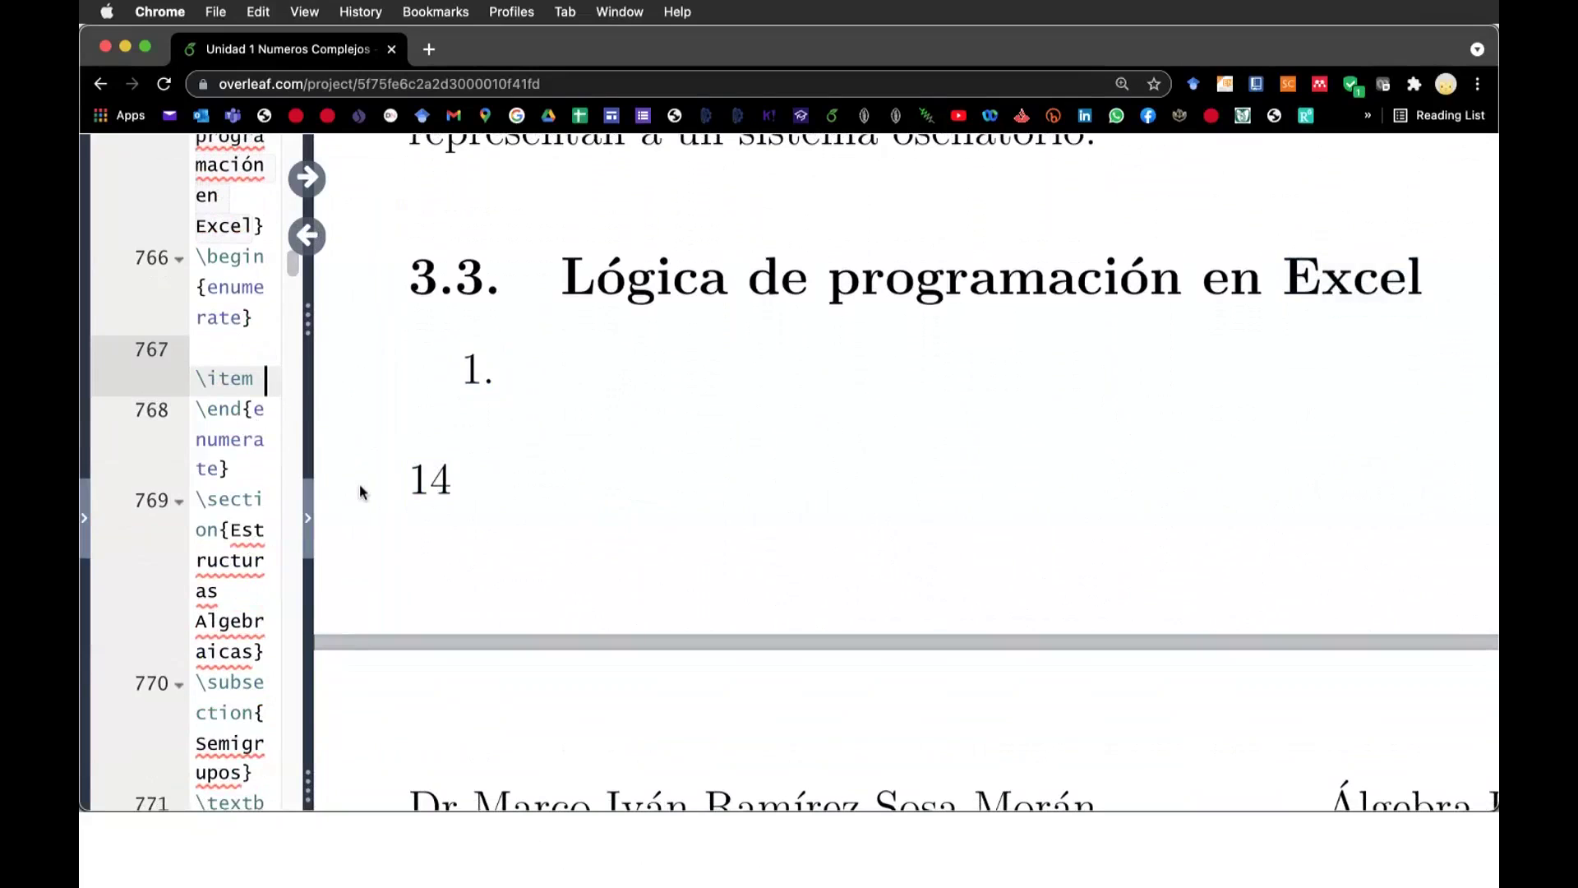
Write the first item as 'Separar la fórmula en partes y términos más sencillos.'
text(Separar l)
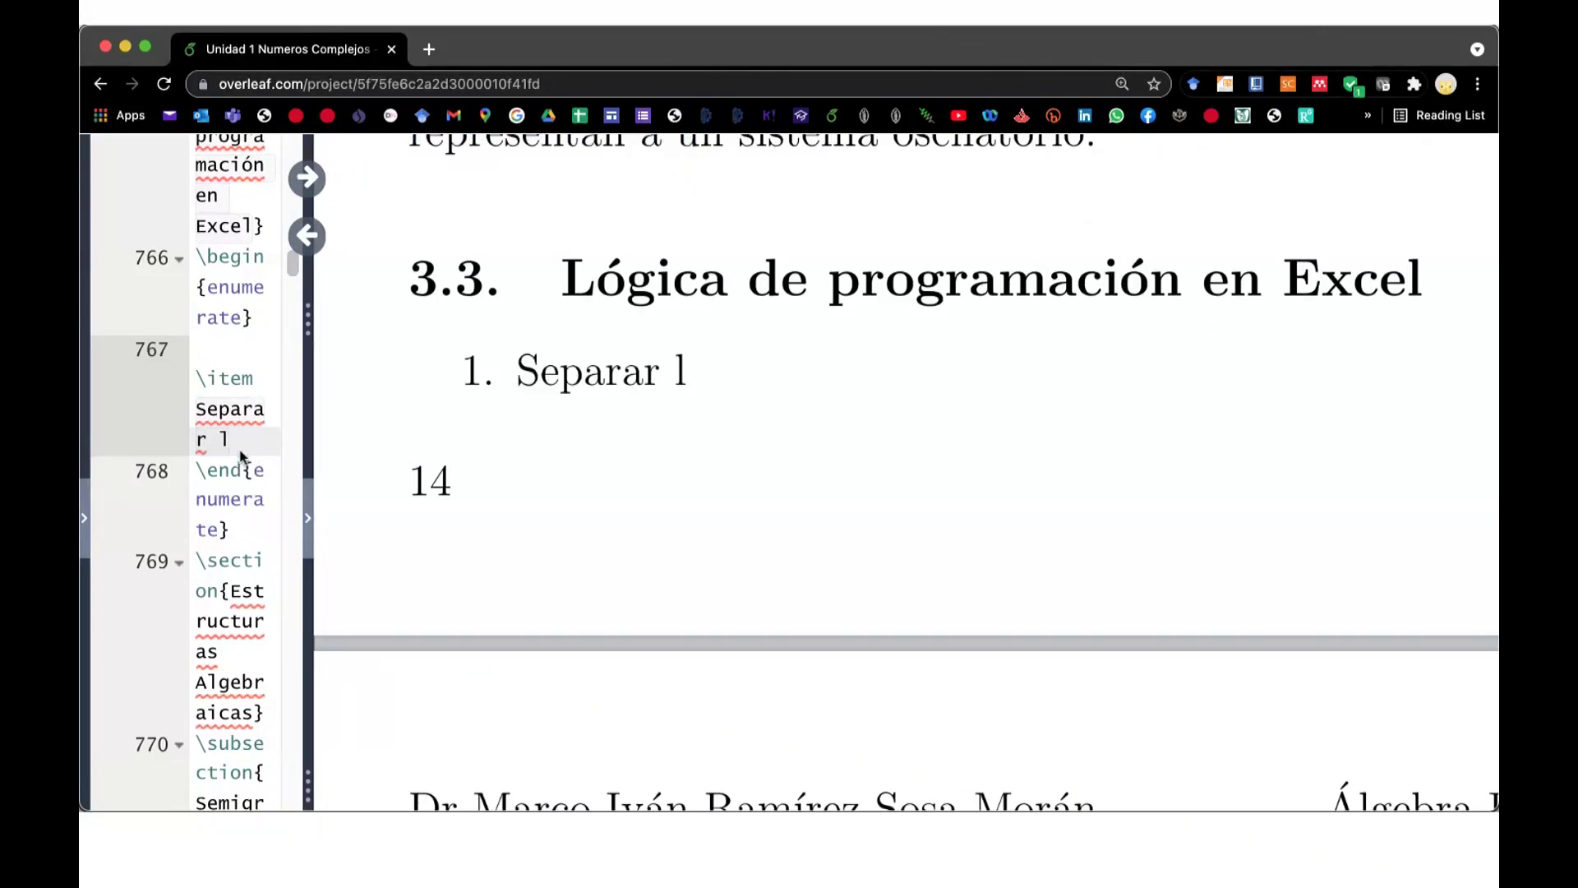
text(a f)
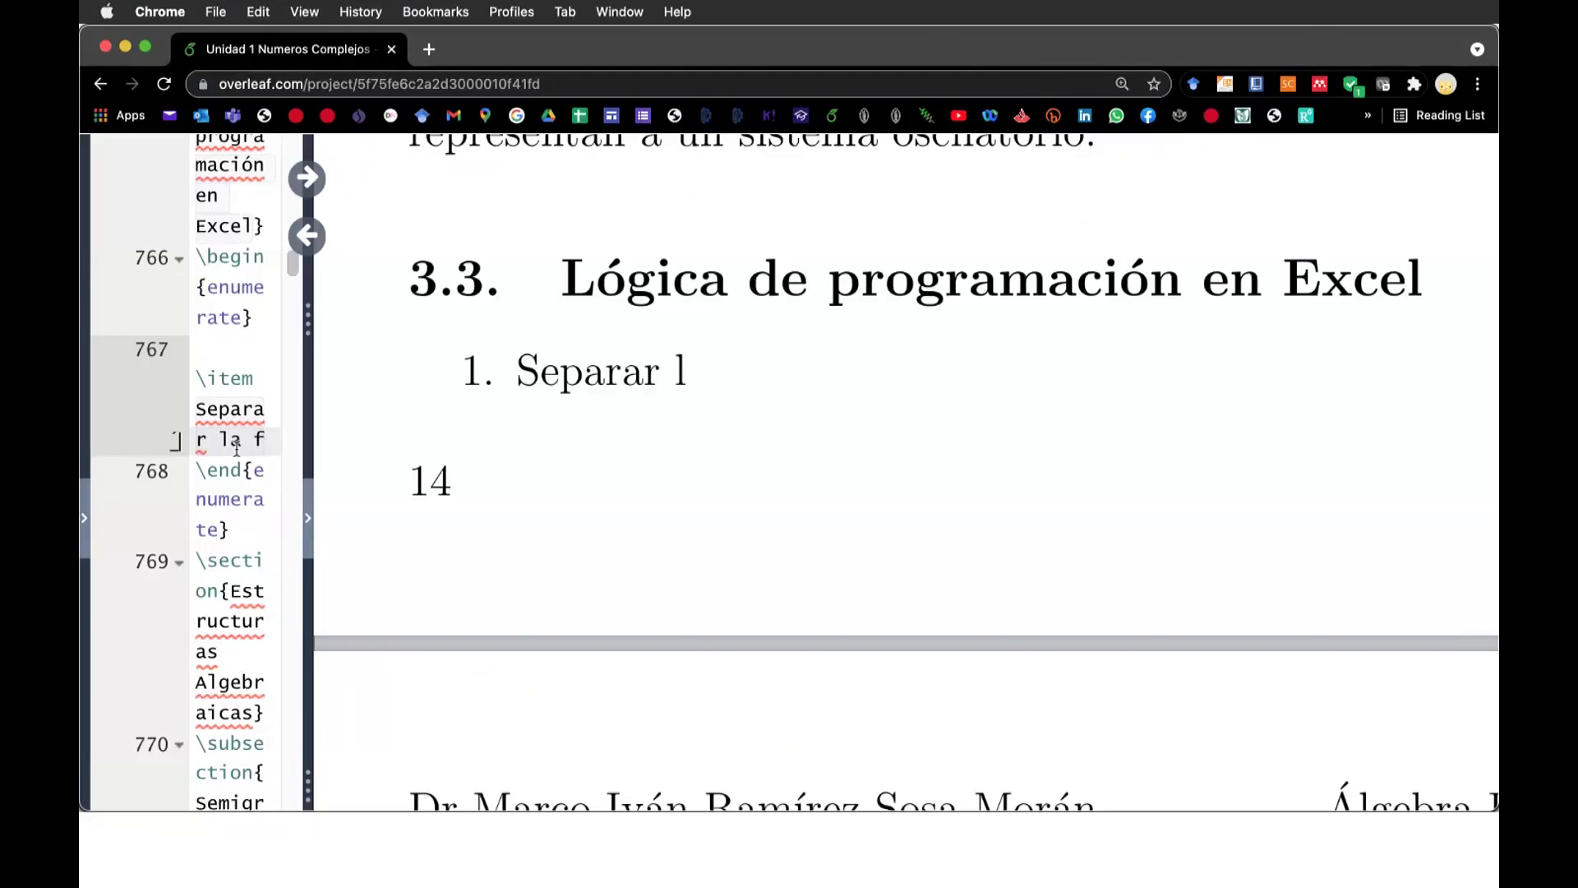
text(órmula en )
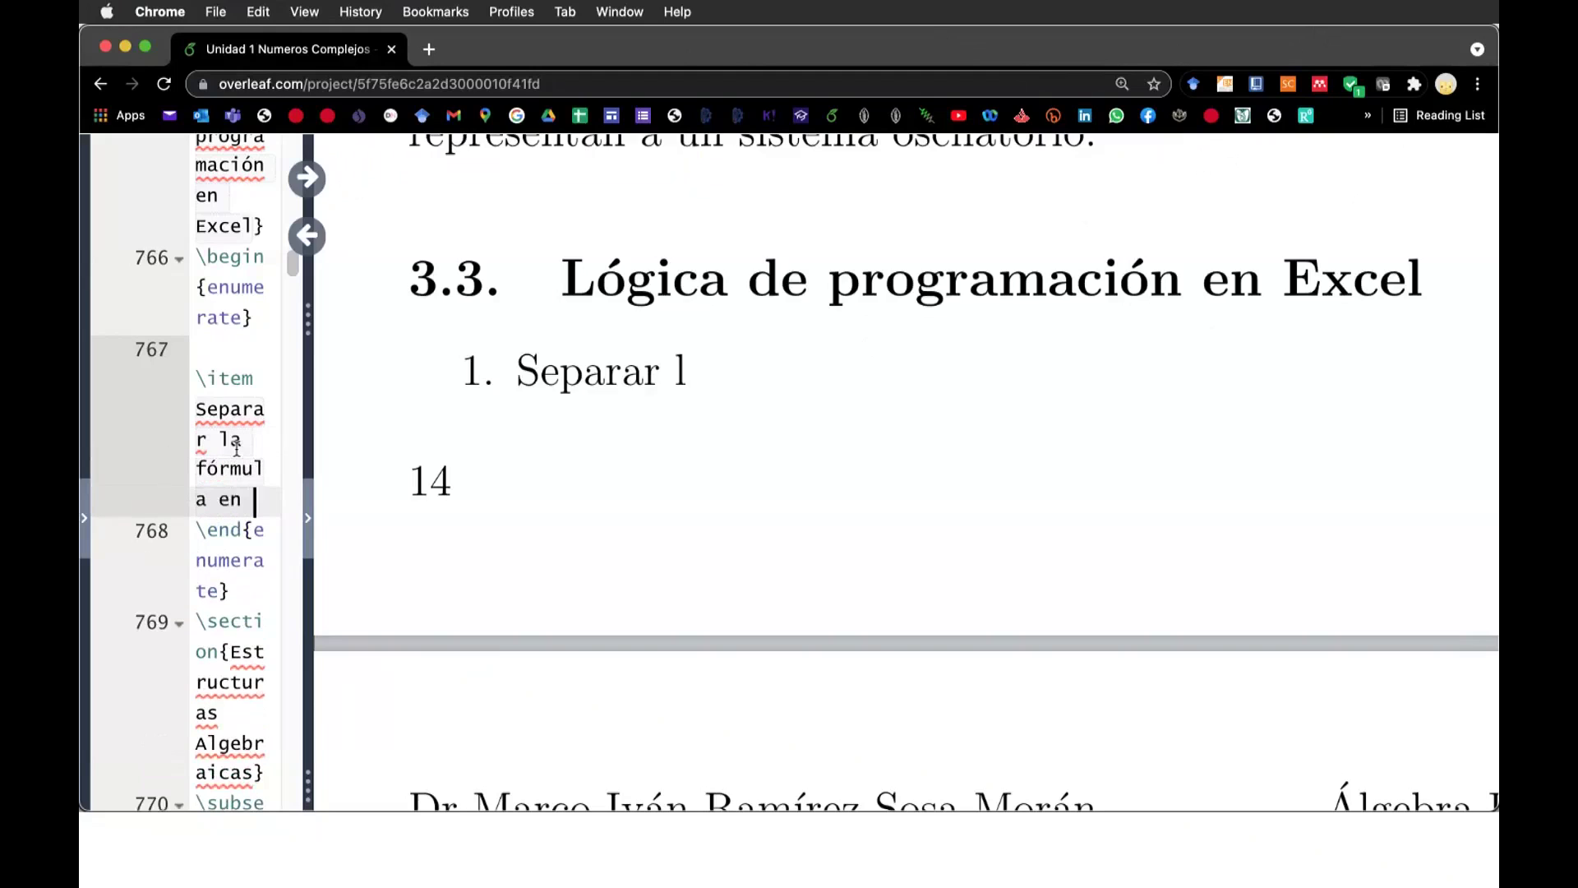
text(p)
text(artes y té)
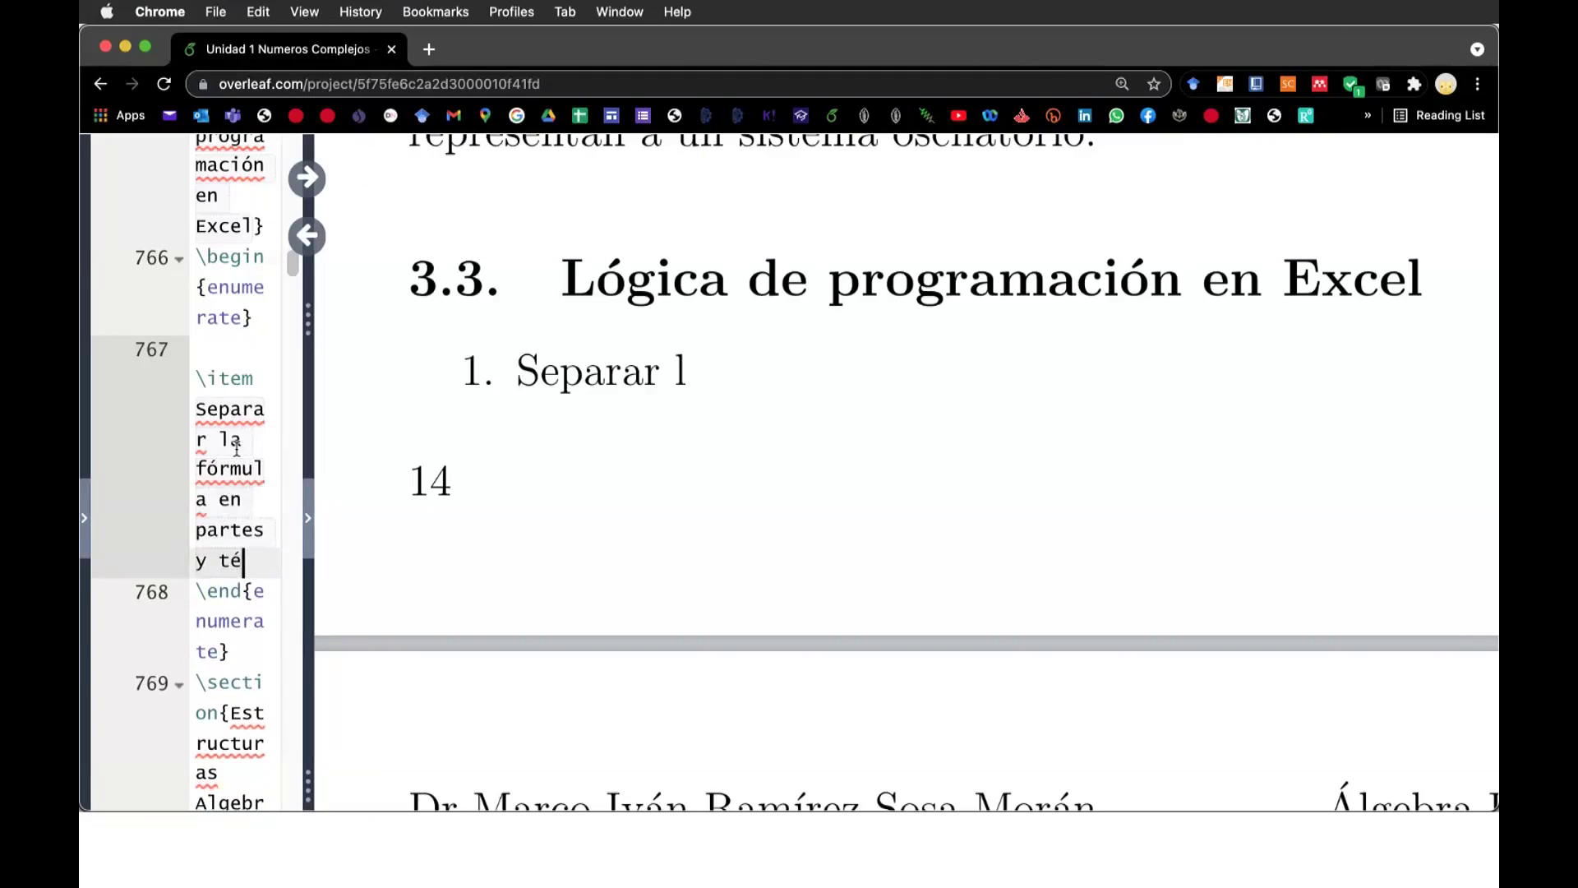
text(rminos más)
mouse_move(906, 469)
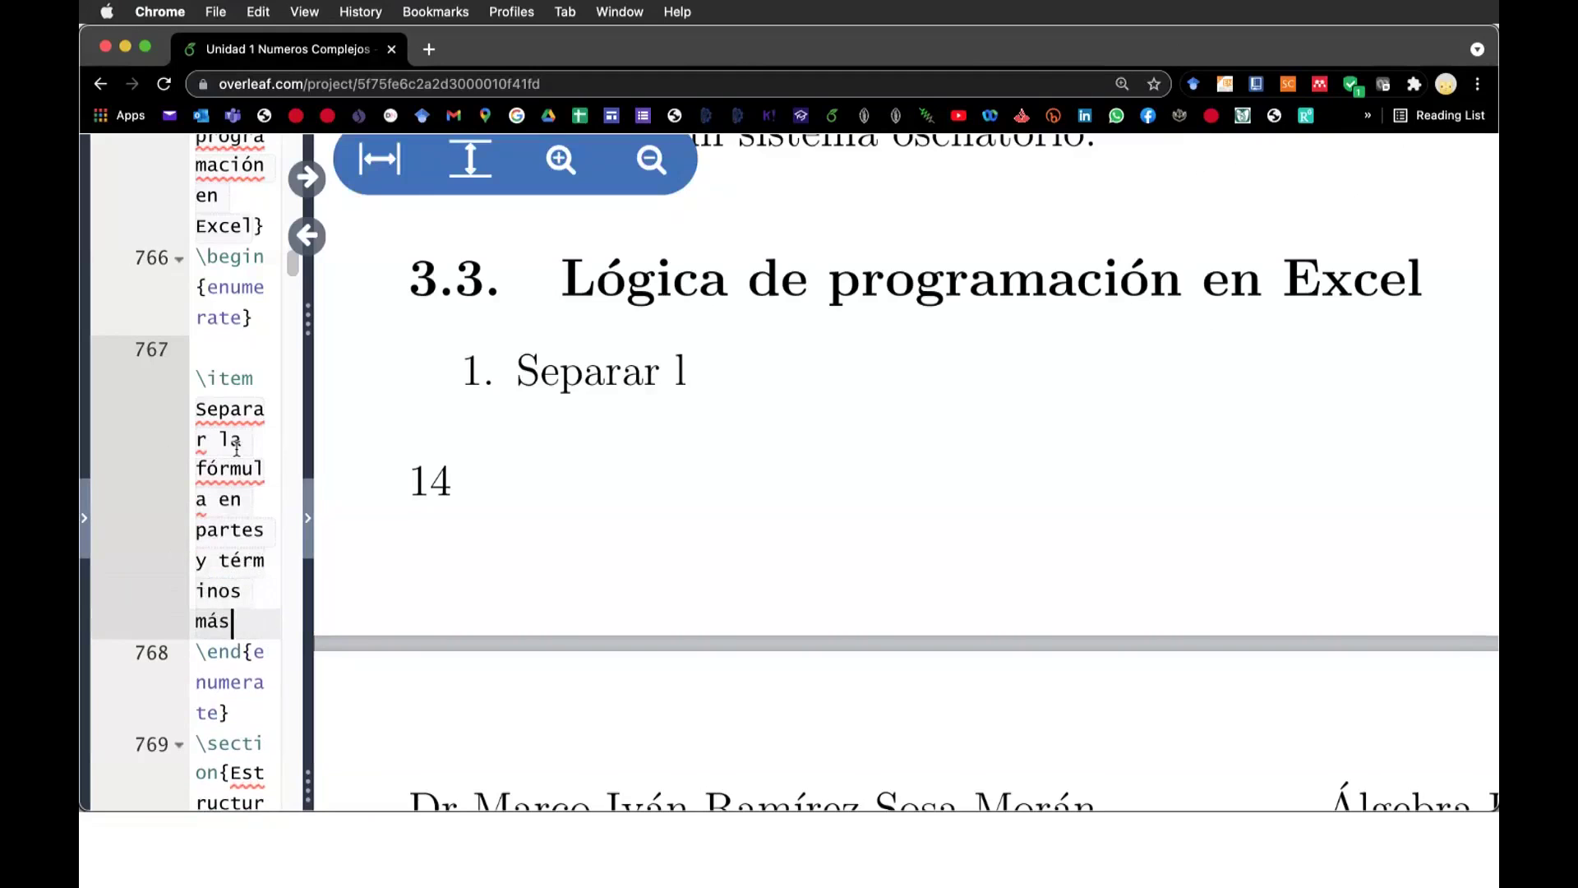
text( sencillos.)
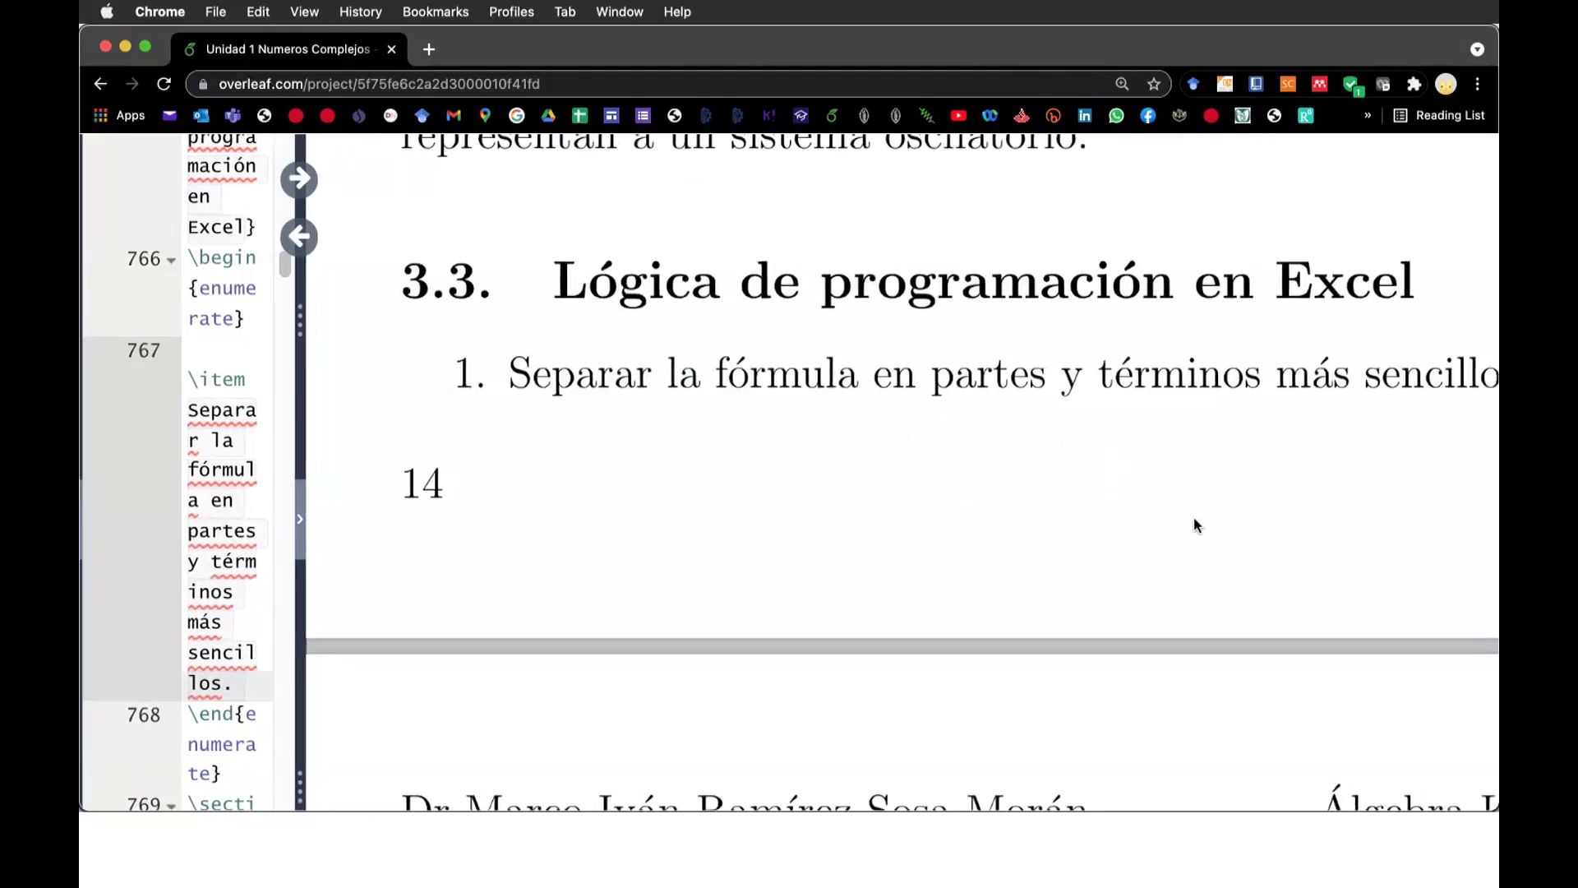
scroll(1194, 524, right, 2)
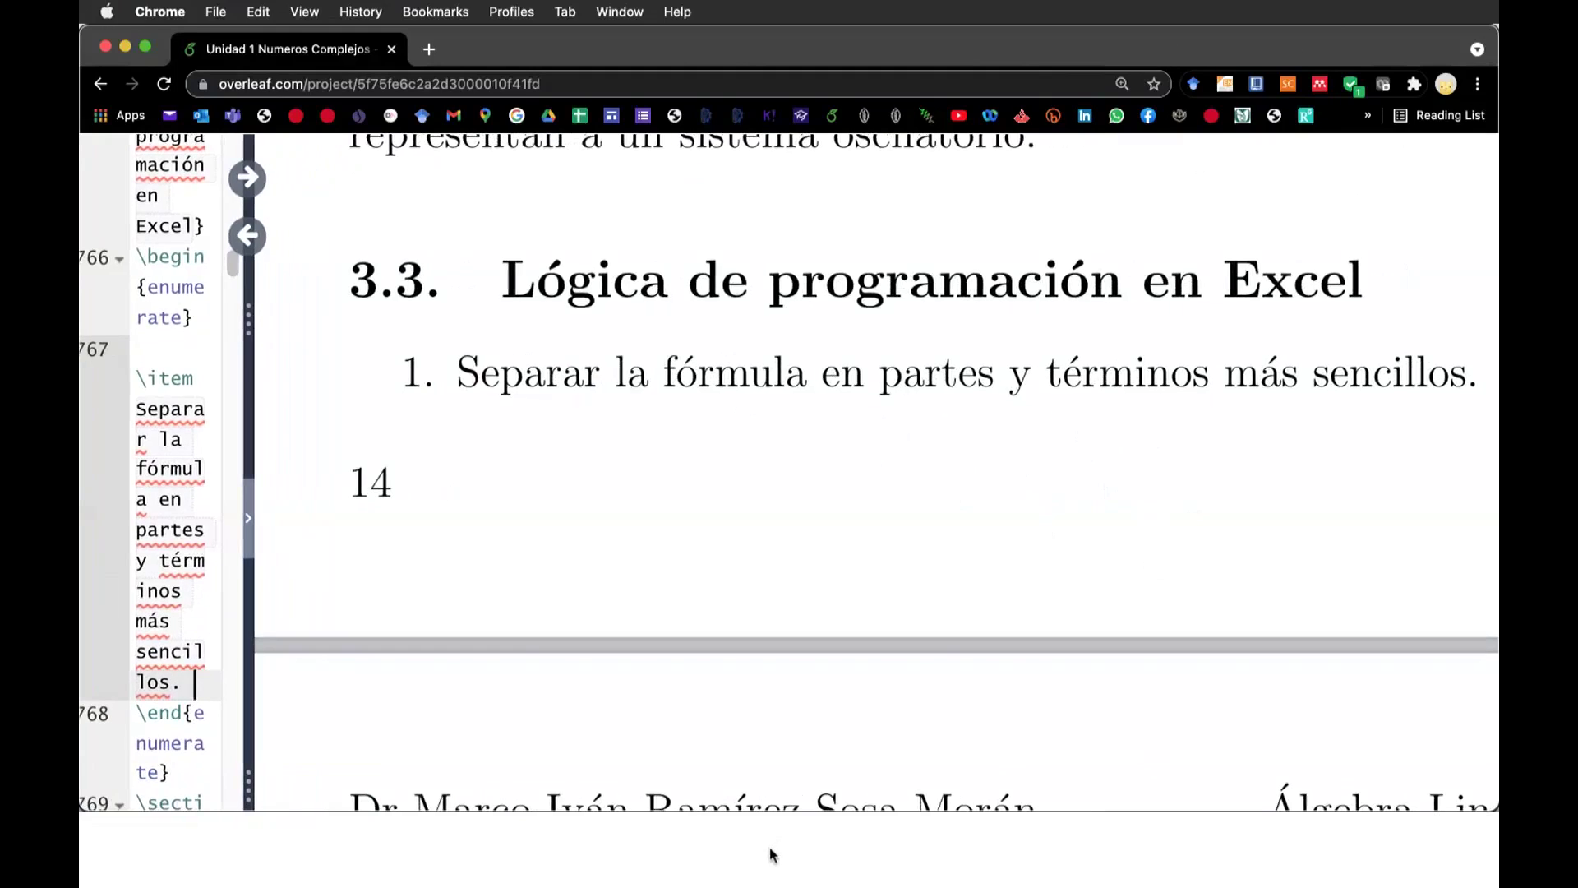
key(super+Tab)
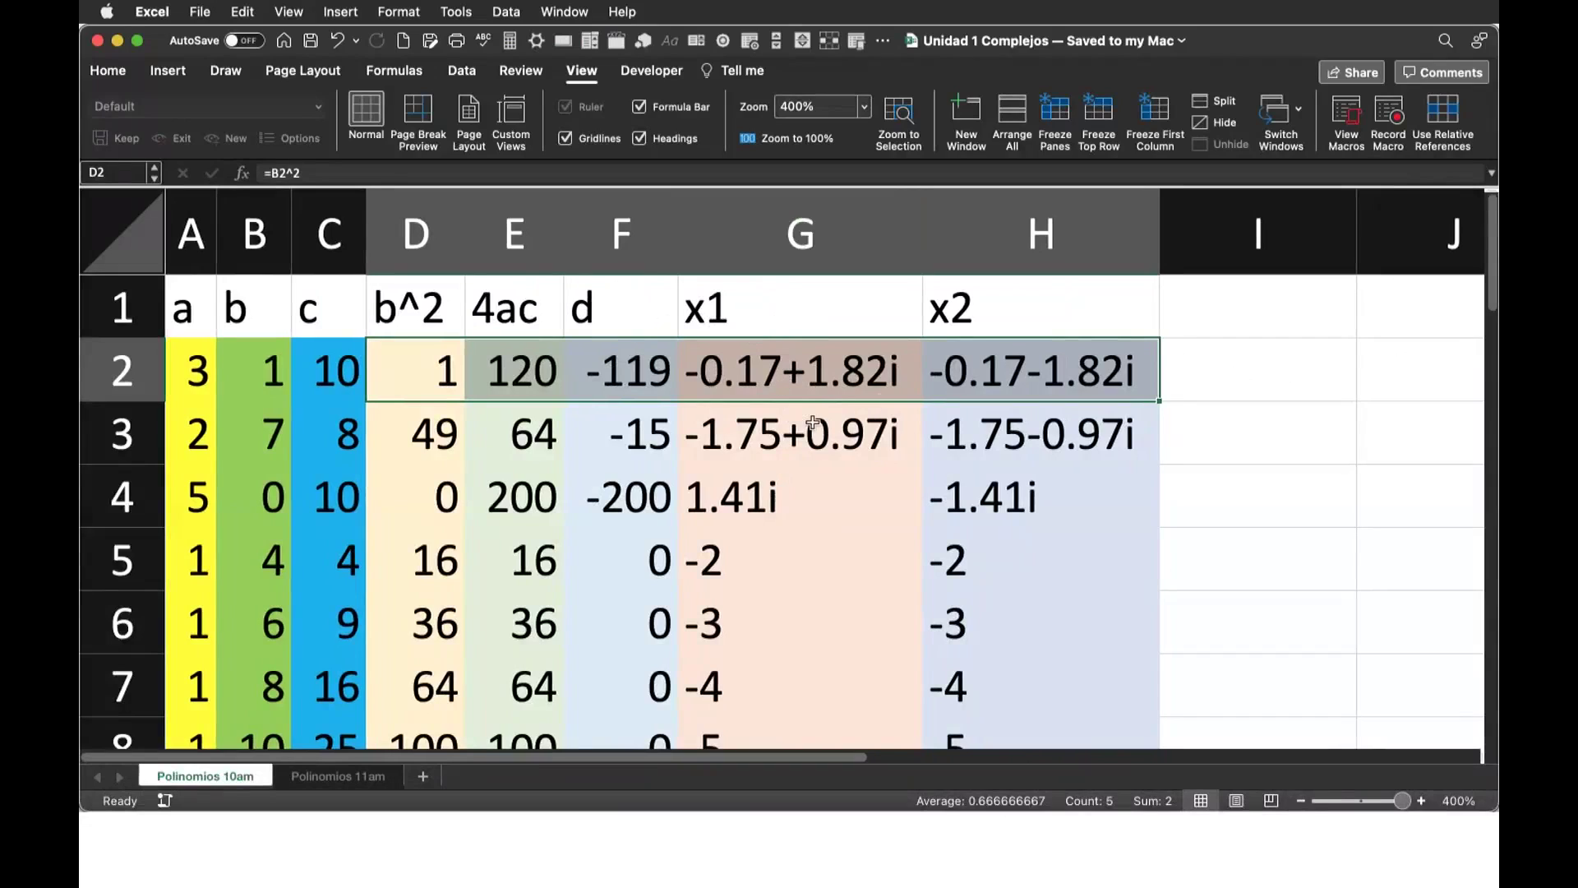
Add an empty second \item below the first step, then return to Excel's row 3 x1 root
key(super+Tab)
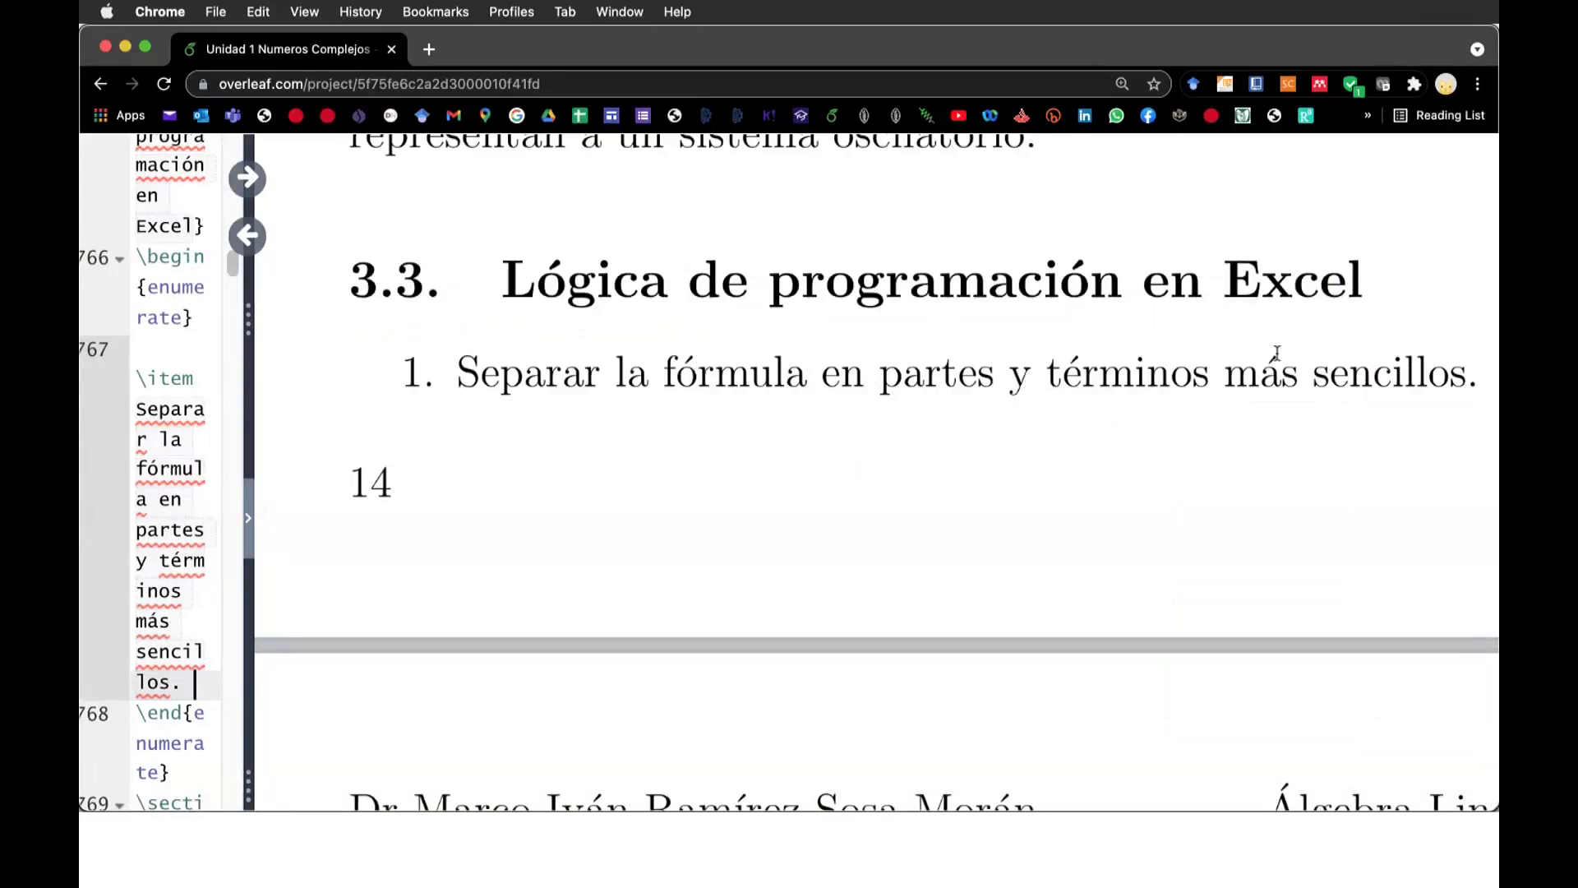
scroll(1242, 404, down, 1)
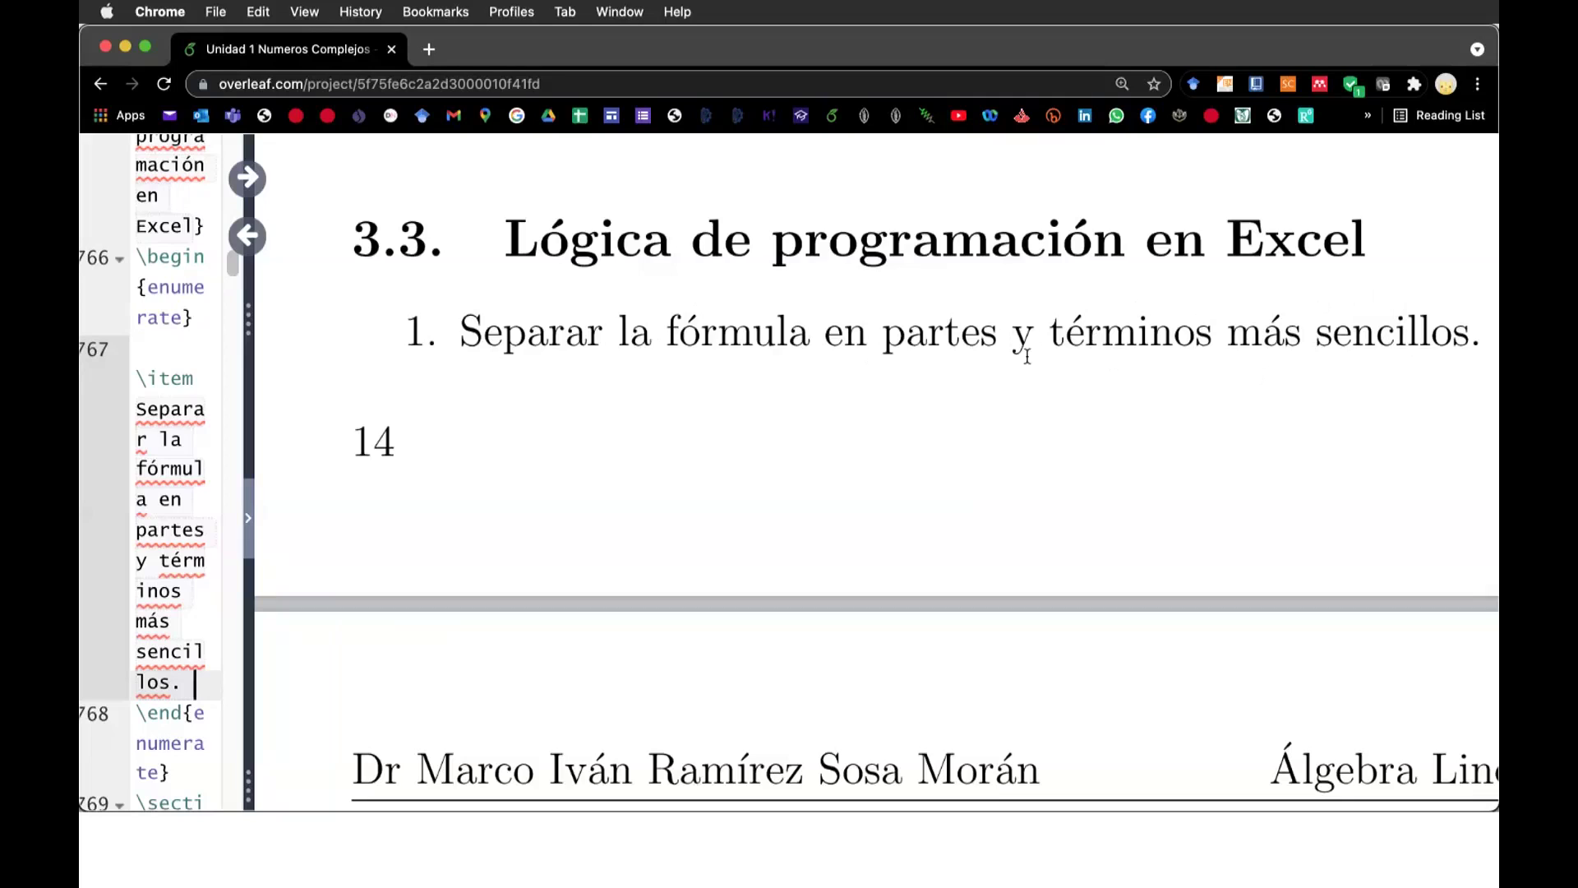
click(203, 689)
key(Return)
text(\)
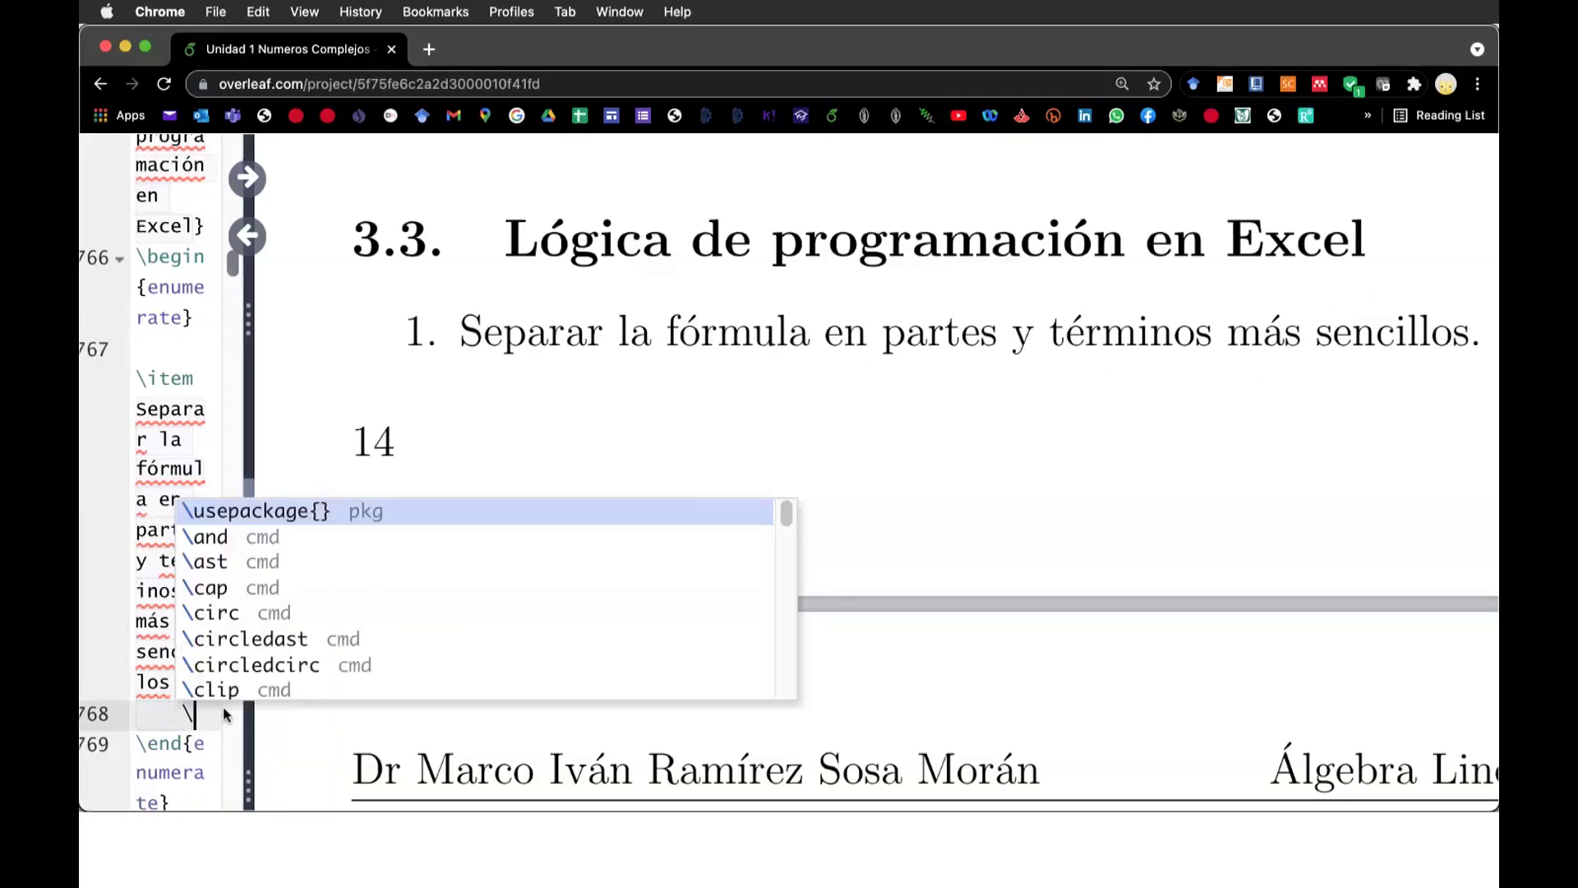
text(ite)
click(598, 526)
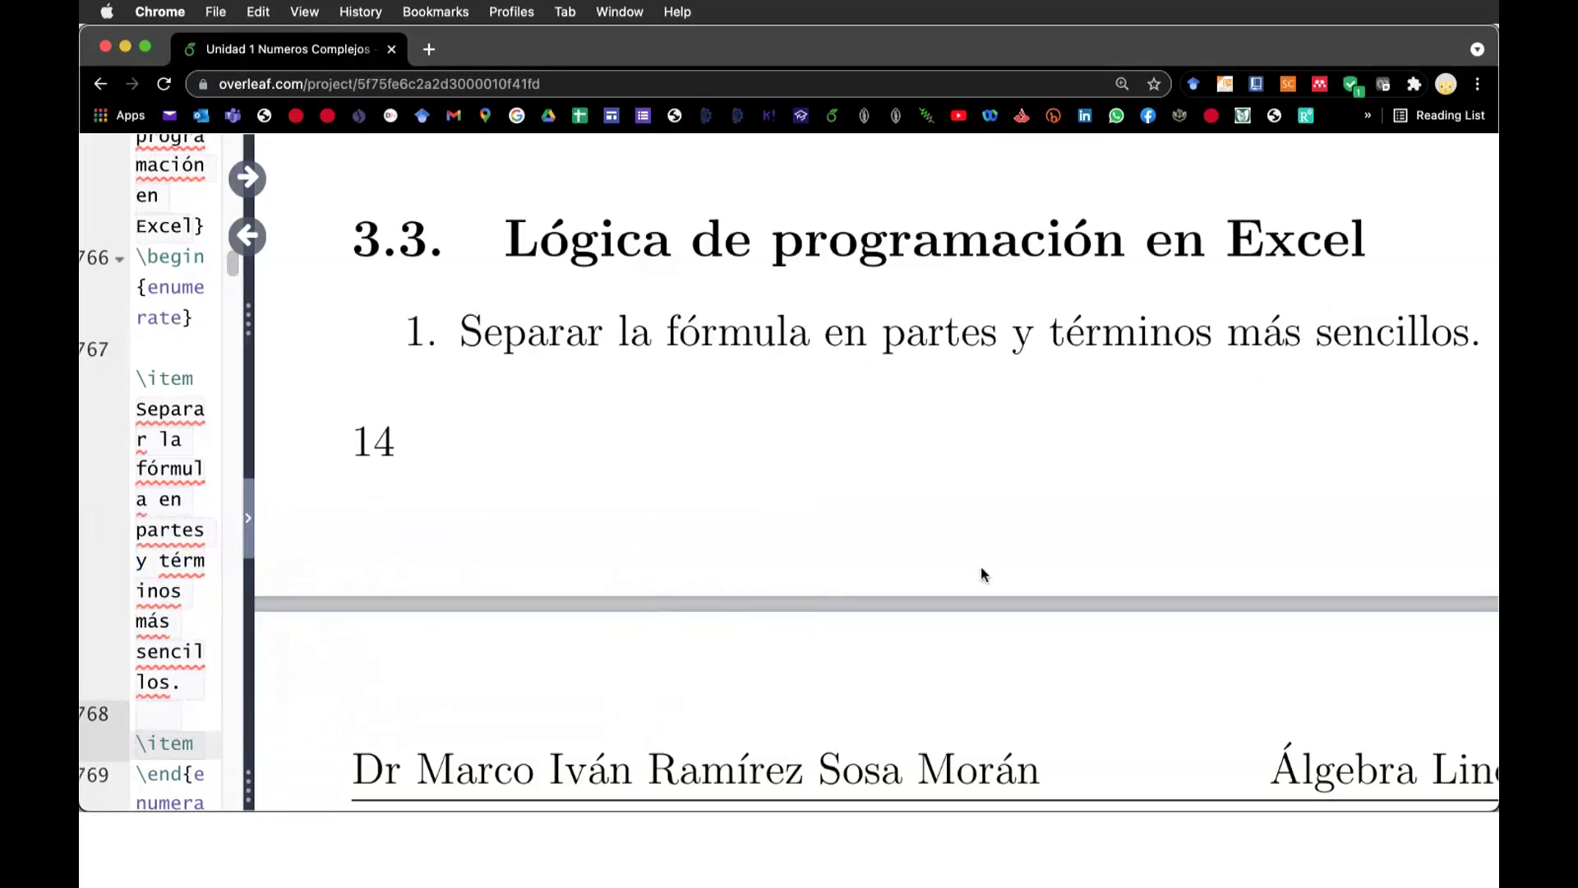
key(super+Tab)
key(Down)
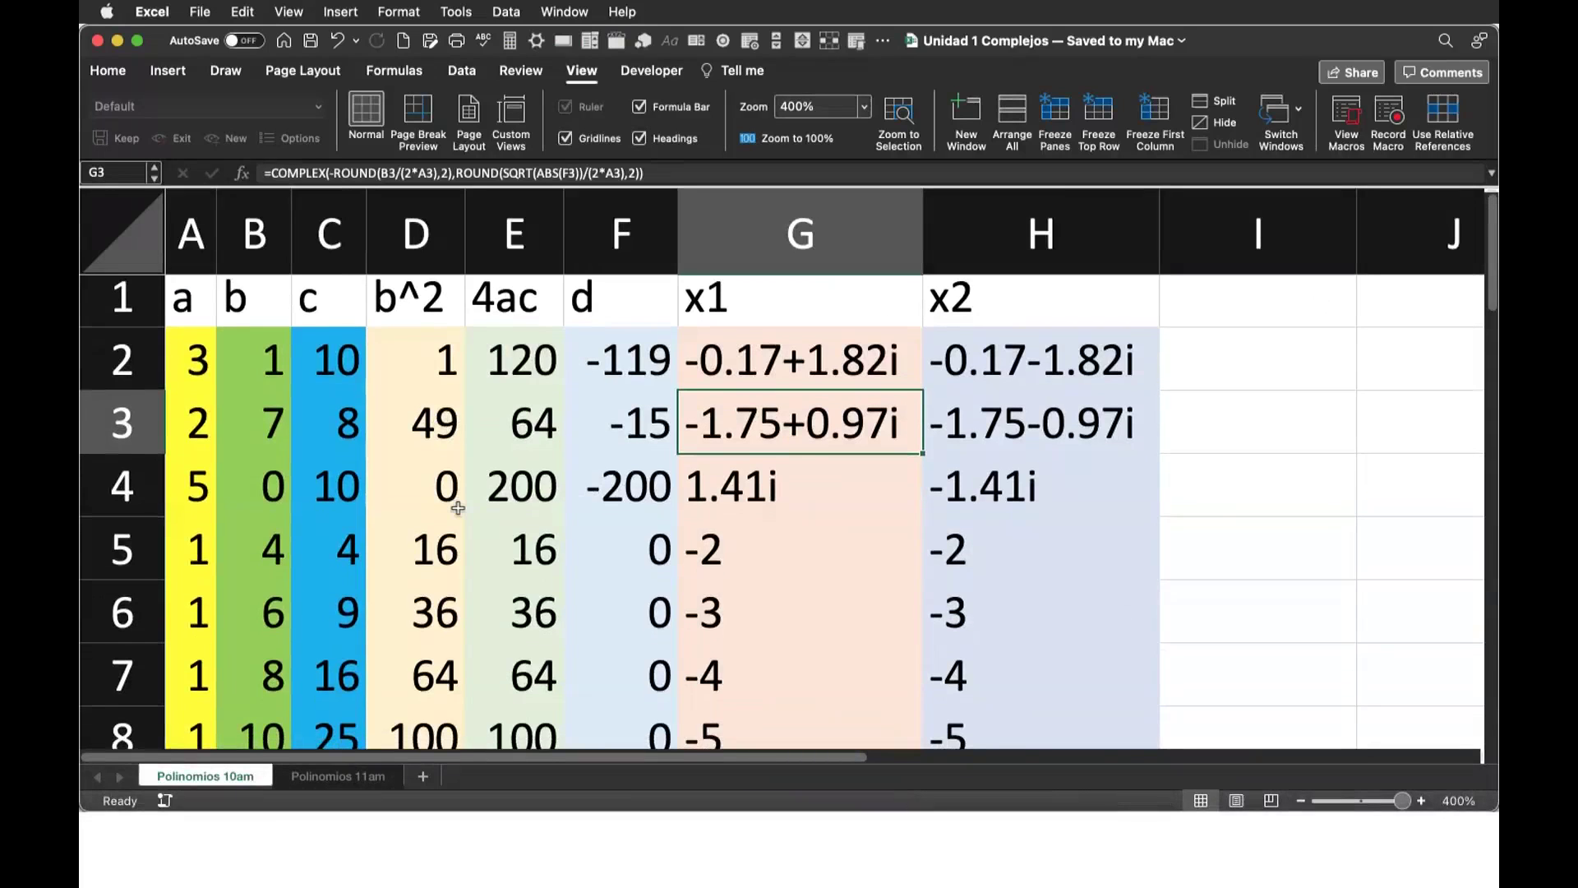
Check the discriminant d formulas in cells F2, F3 and F4
scroll(458, 507, down, 2)
scroll(458, 507, down, 1)
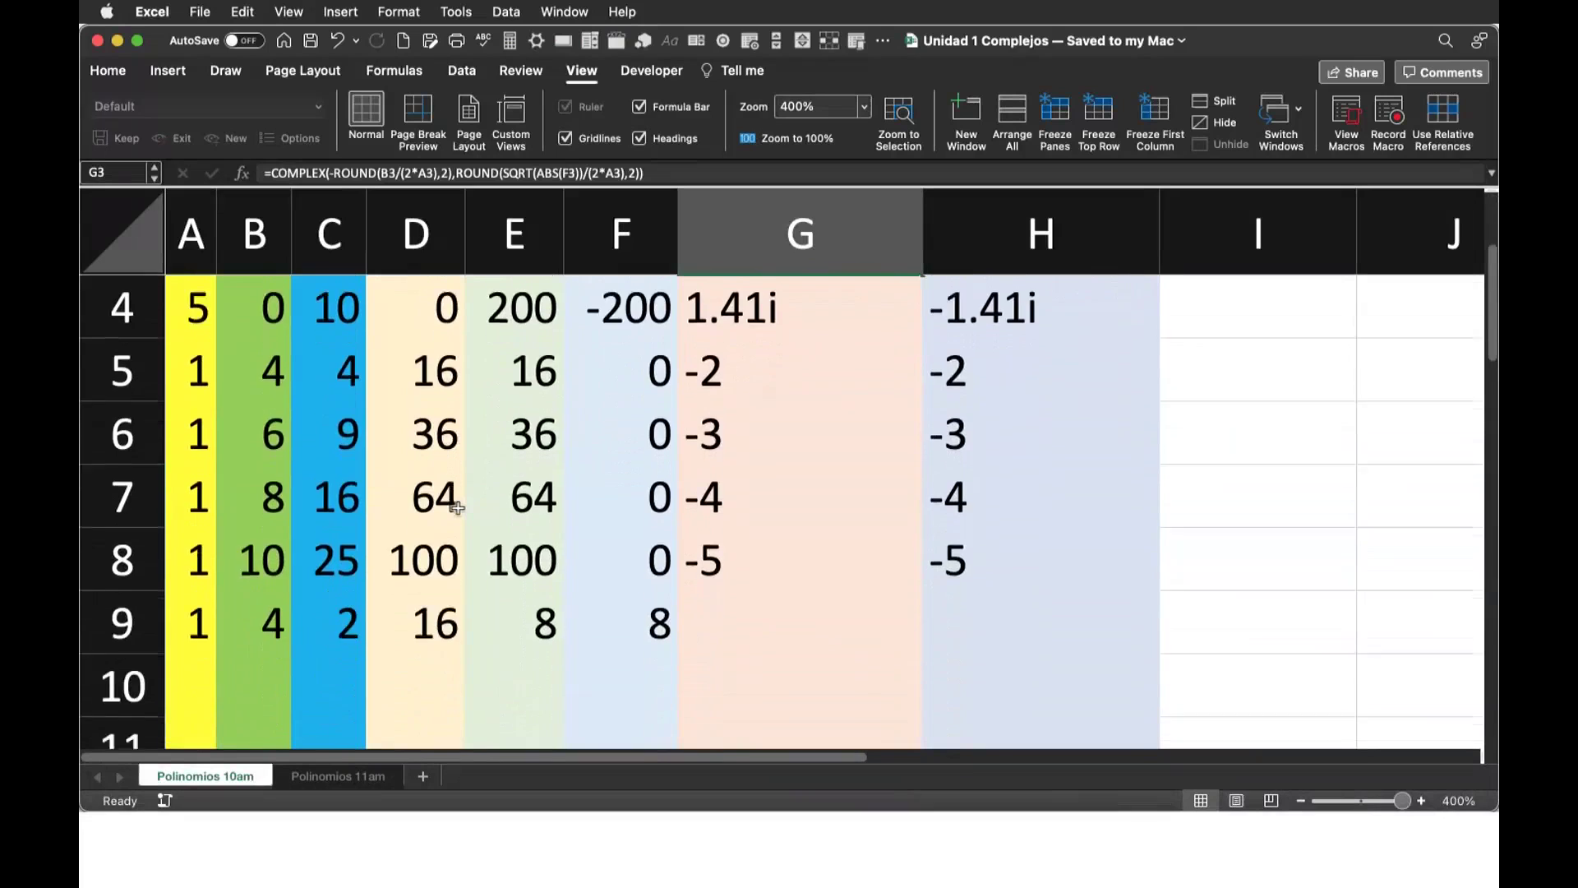
scroll(458, 507, up, 3)
click(636, 365)
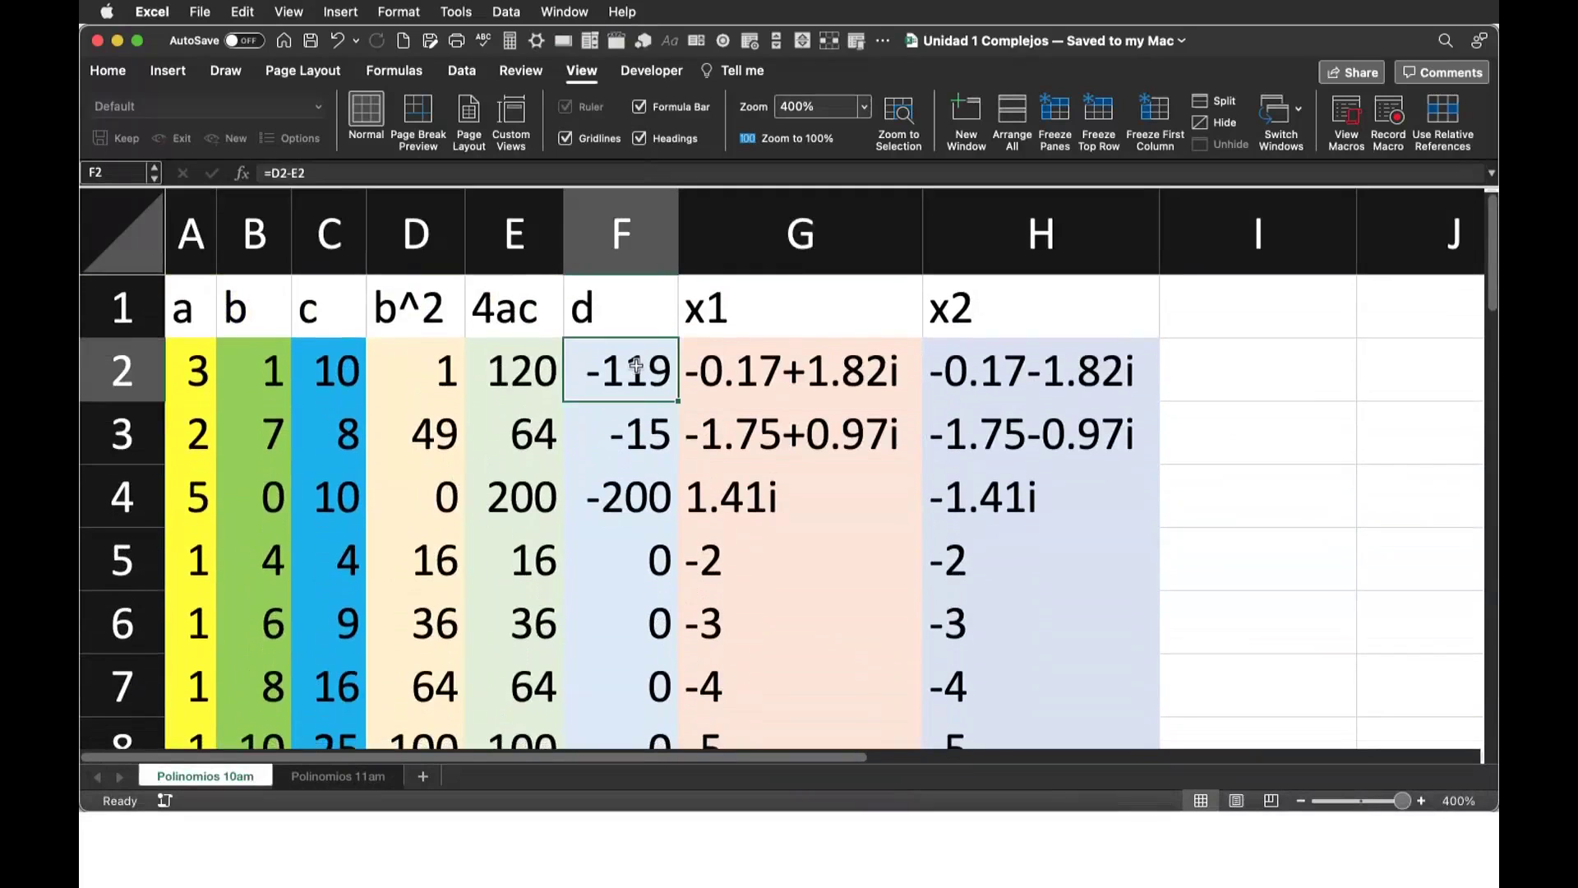
click(636, 429)
click(634, 495)
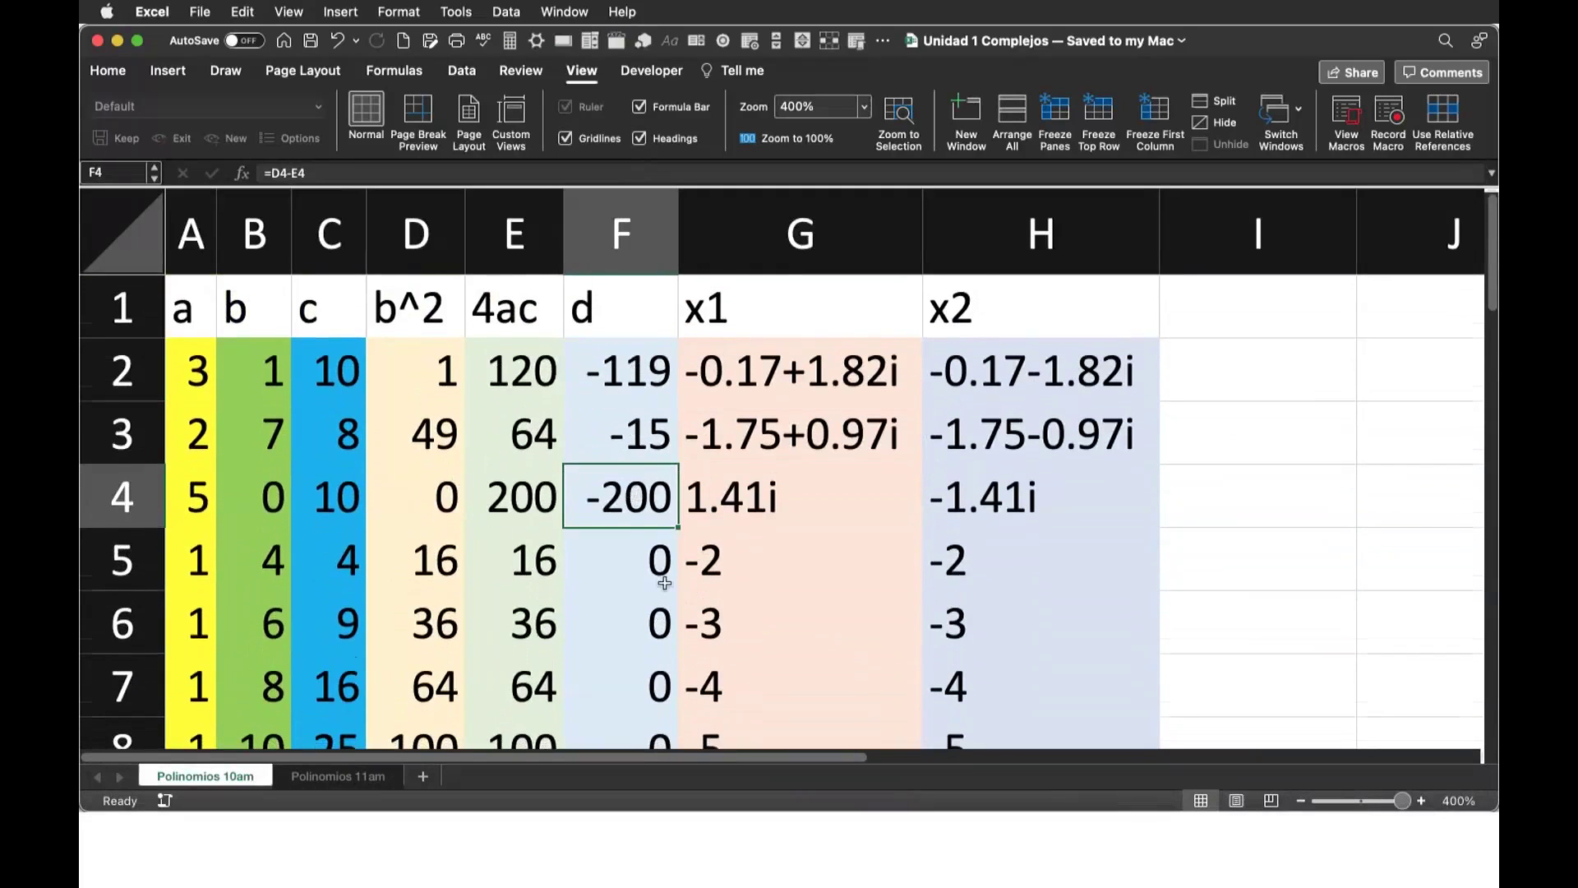
Check the COMPLEX x1 formulas in G2, G3 and G4, then return to Overleaf
scroll(637, 501, down, 1)
scroll(649, 534, down, 1)
scroll(664, 583, down, 2)
scroll(664, 583, up, 1)
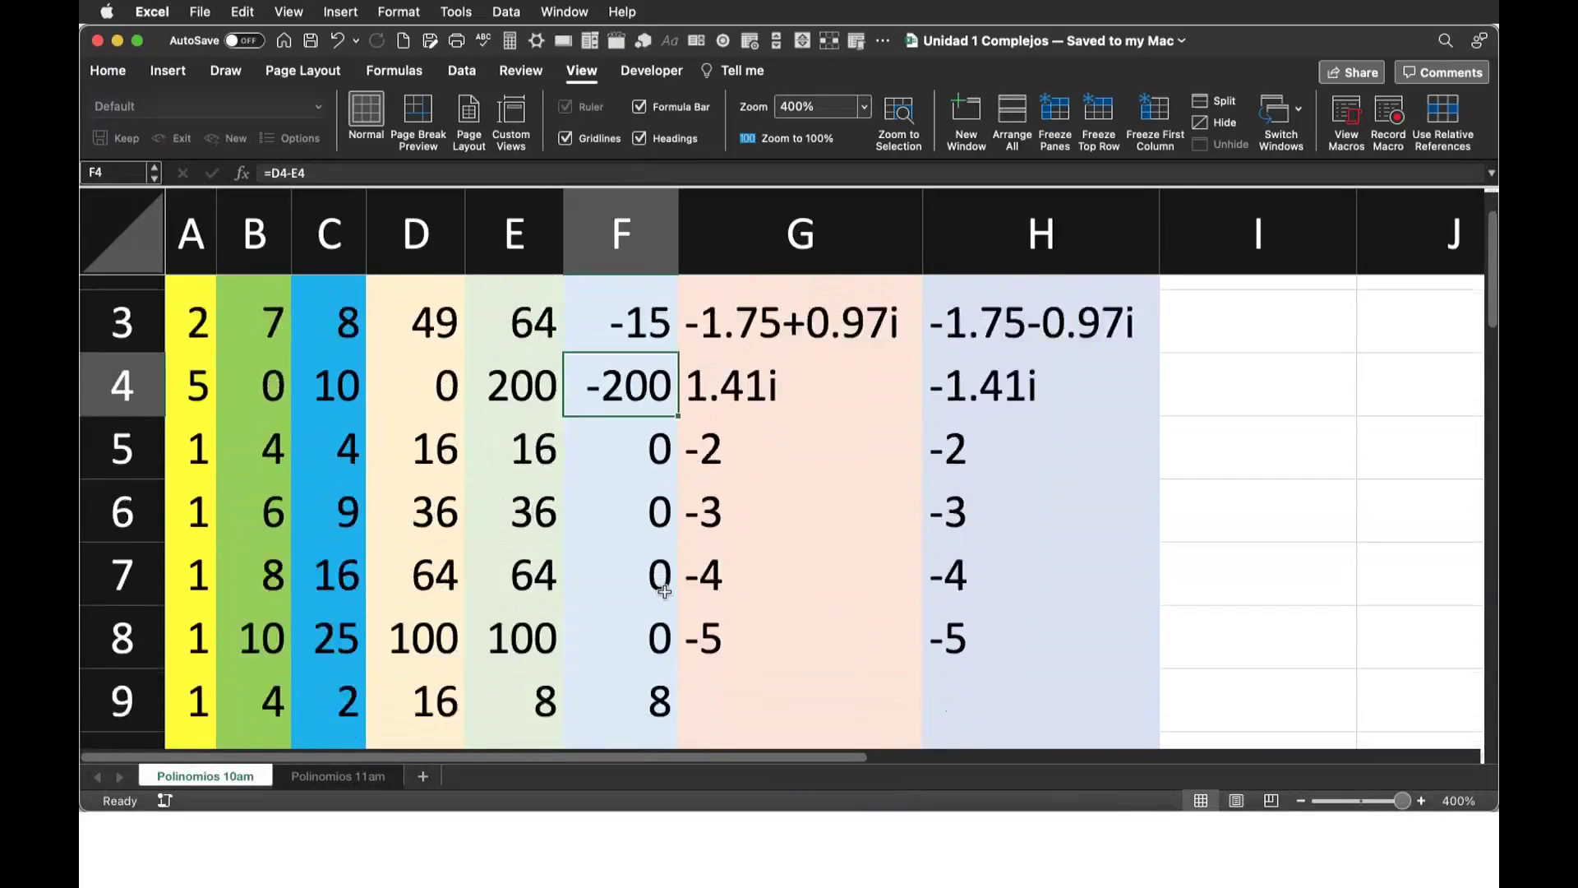
scroll(664, 584, up, 2)
click(864, 373)
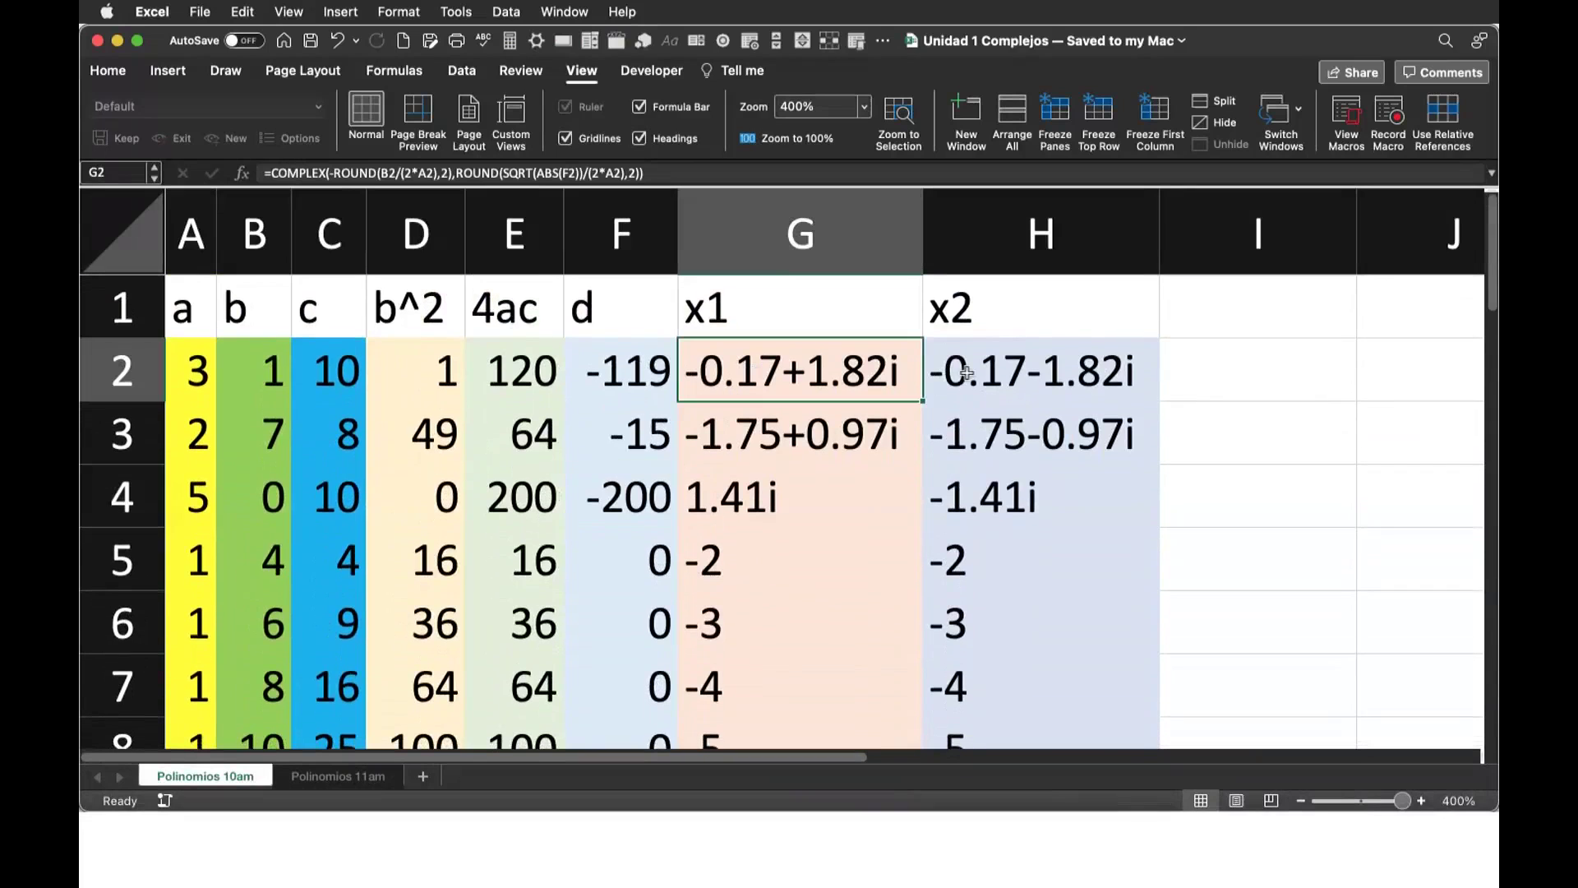
click(764, 454)
click(771, 499)
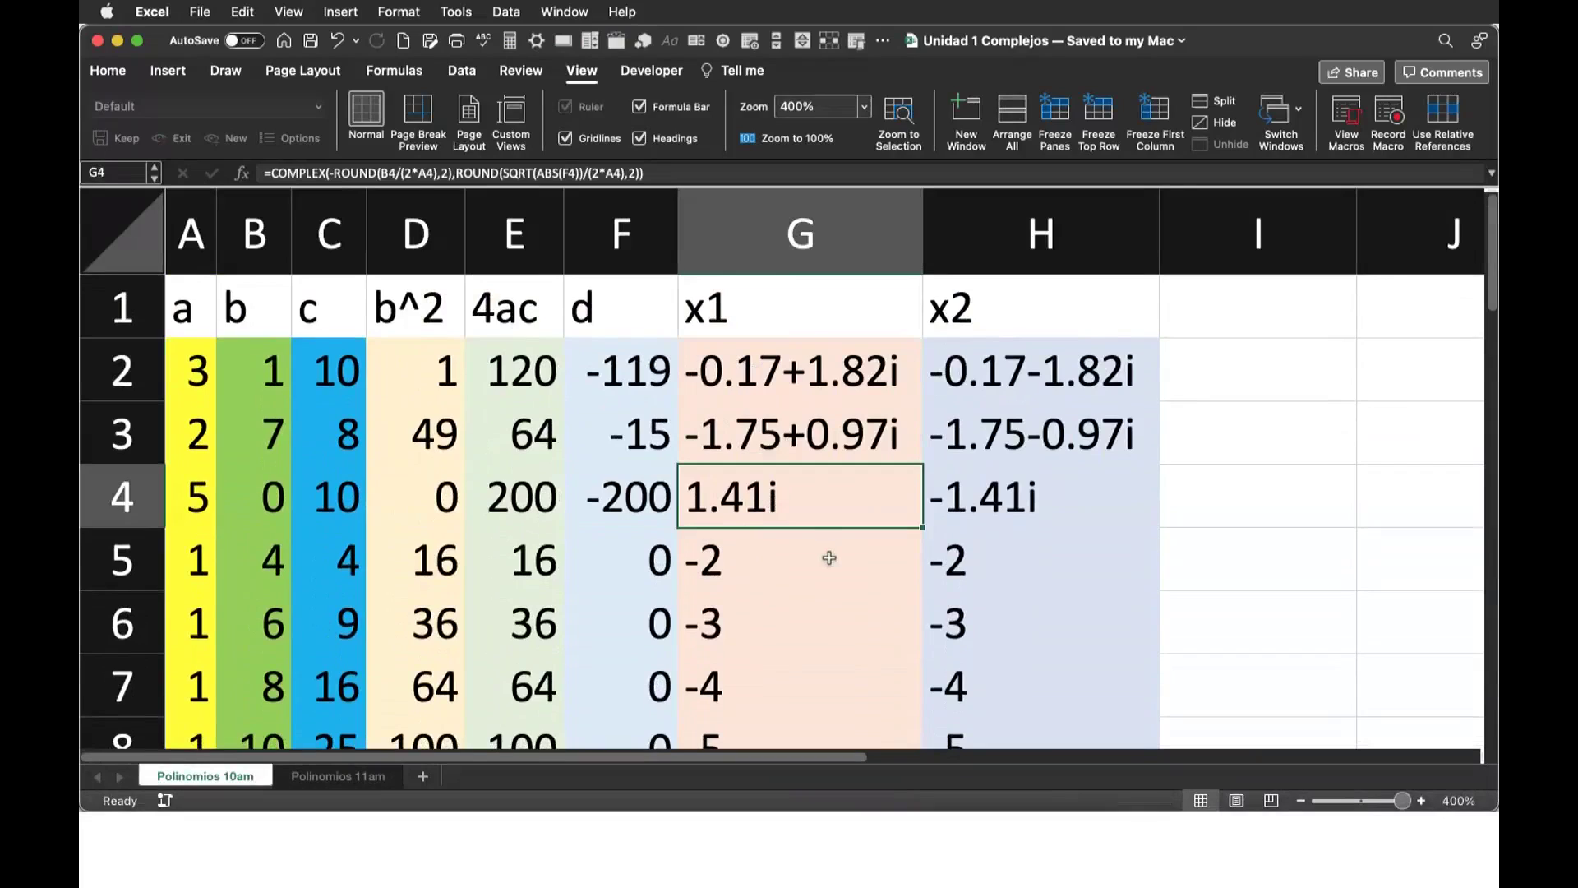
key(super+Tab)
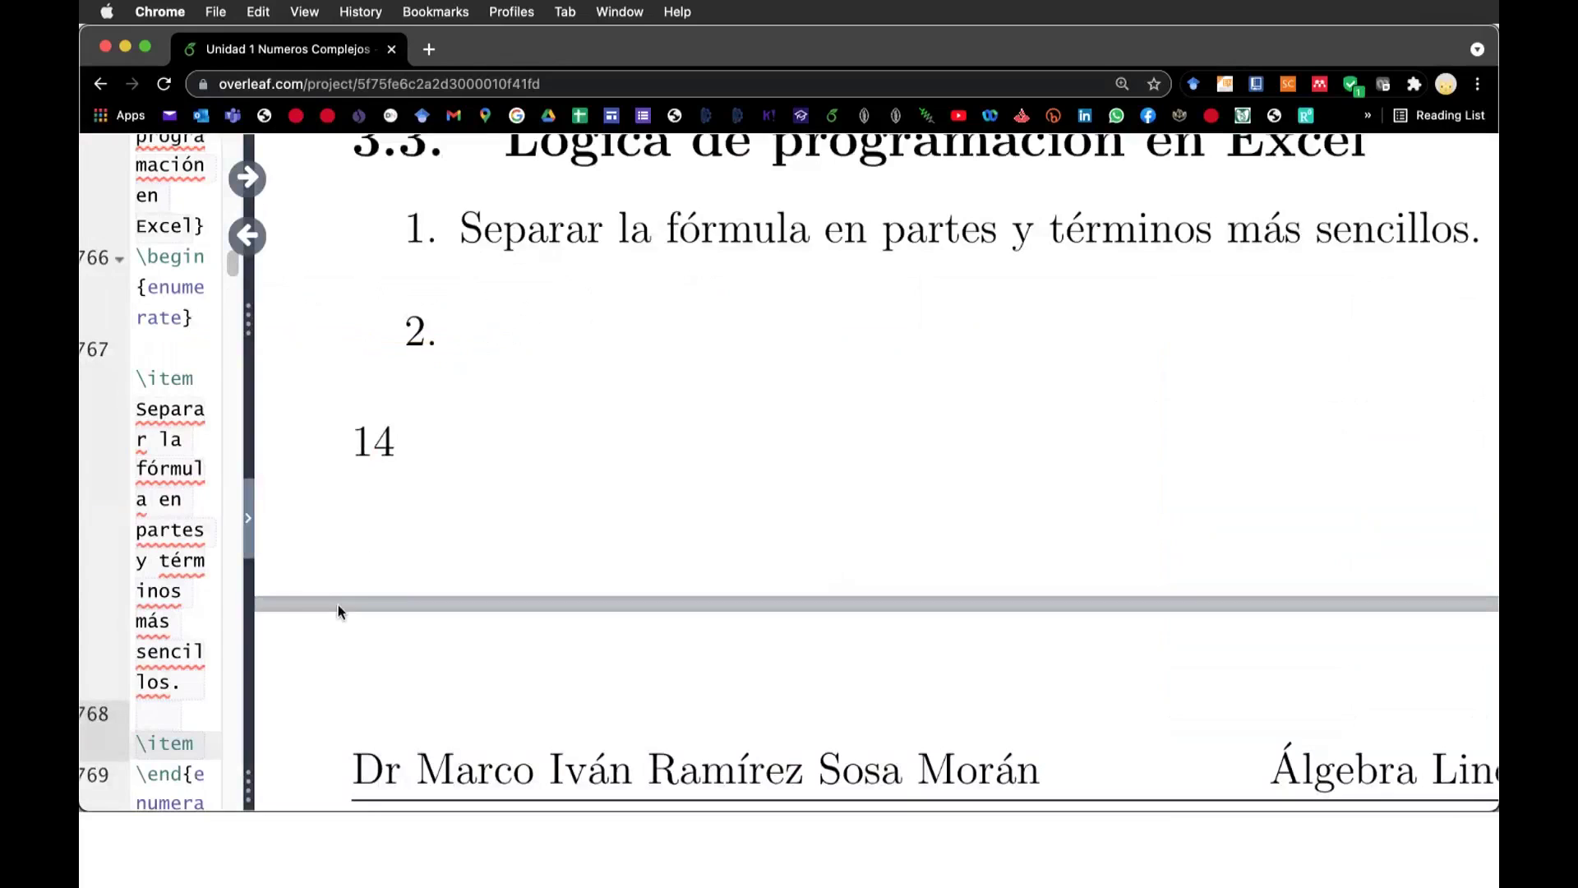
Write item 2 as 'Determinar si hay condiciones lógicas bajo las cuales tengamos que cambiar el procedimiento.' and recompile
text(Determinar )
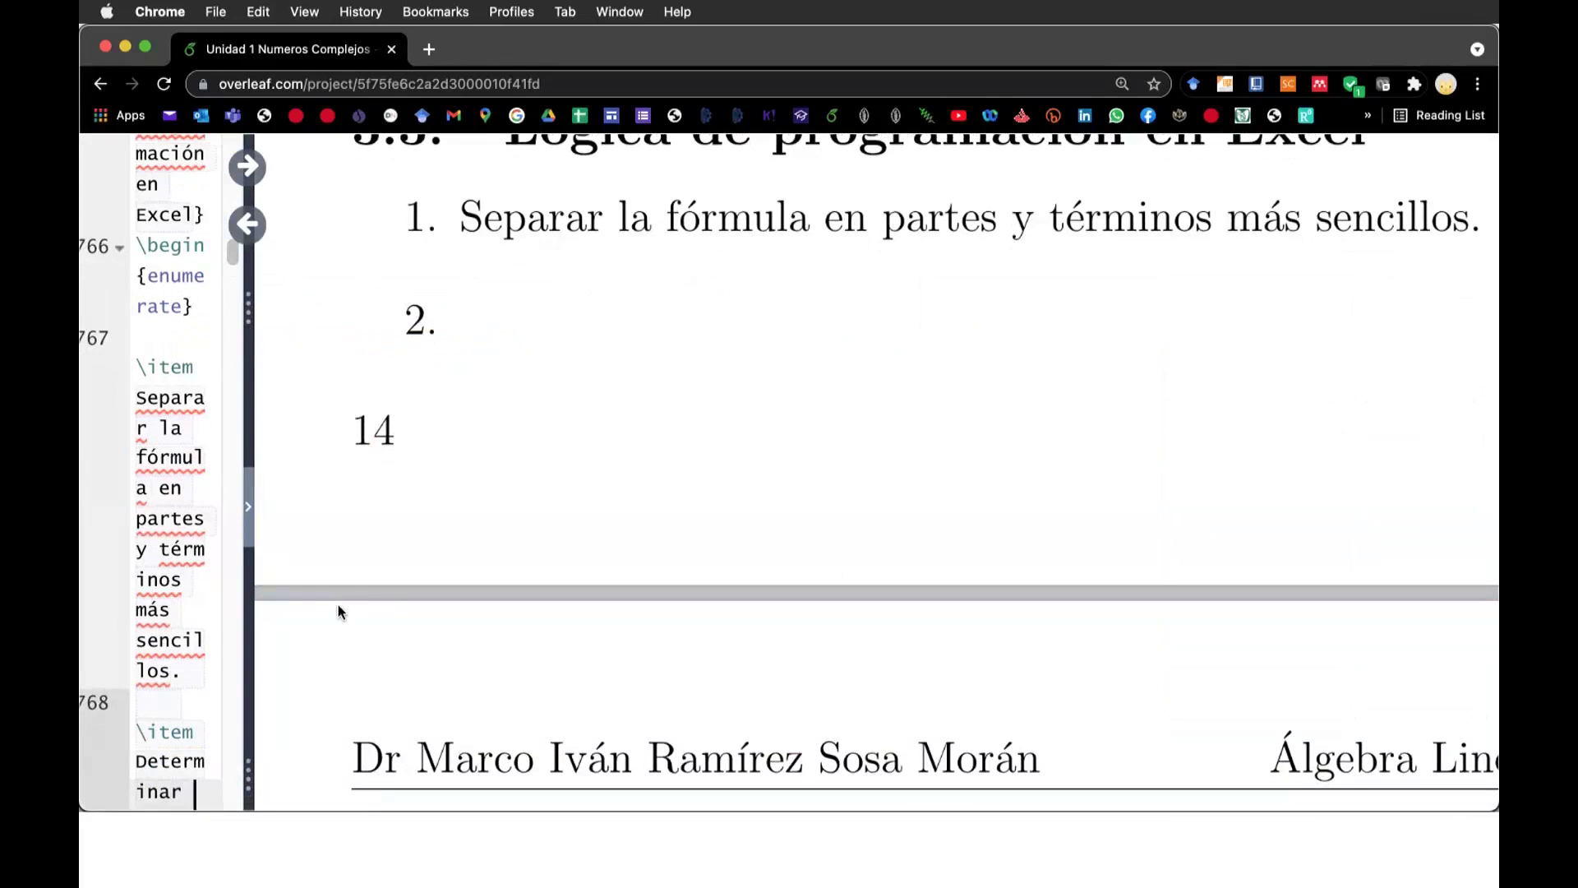
text(si hay condiciones lógicas bajo )
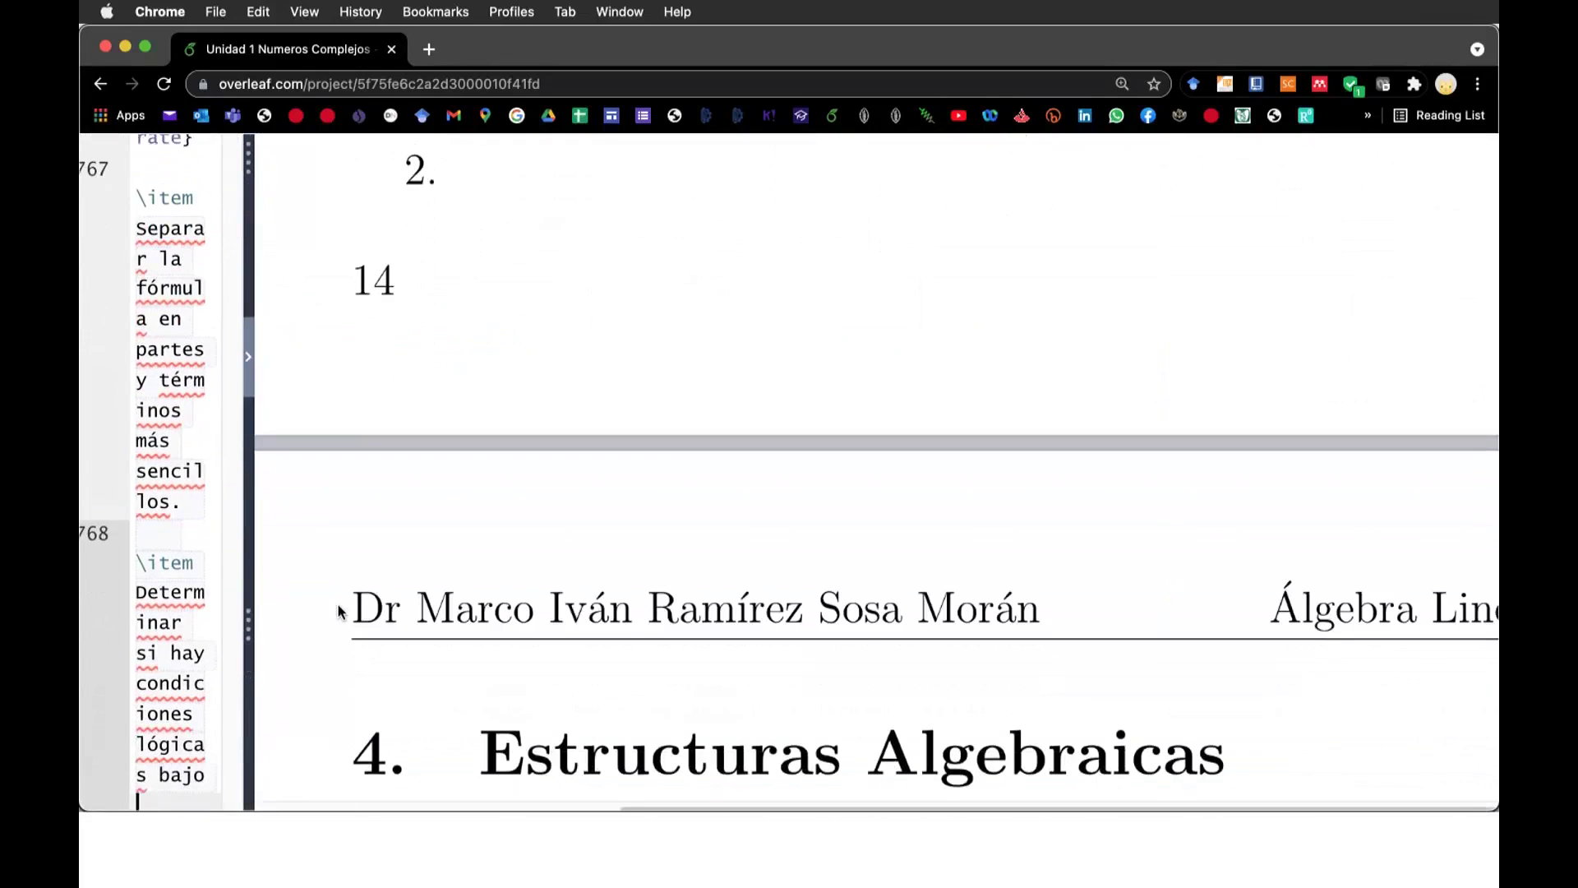
text(las cuales teng)
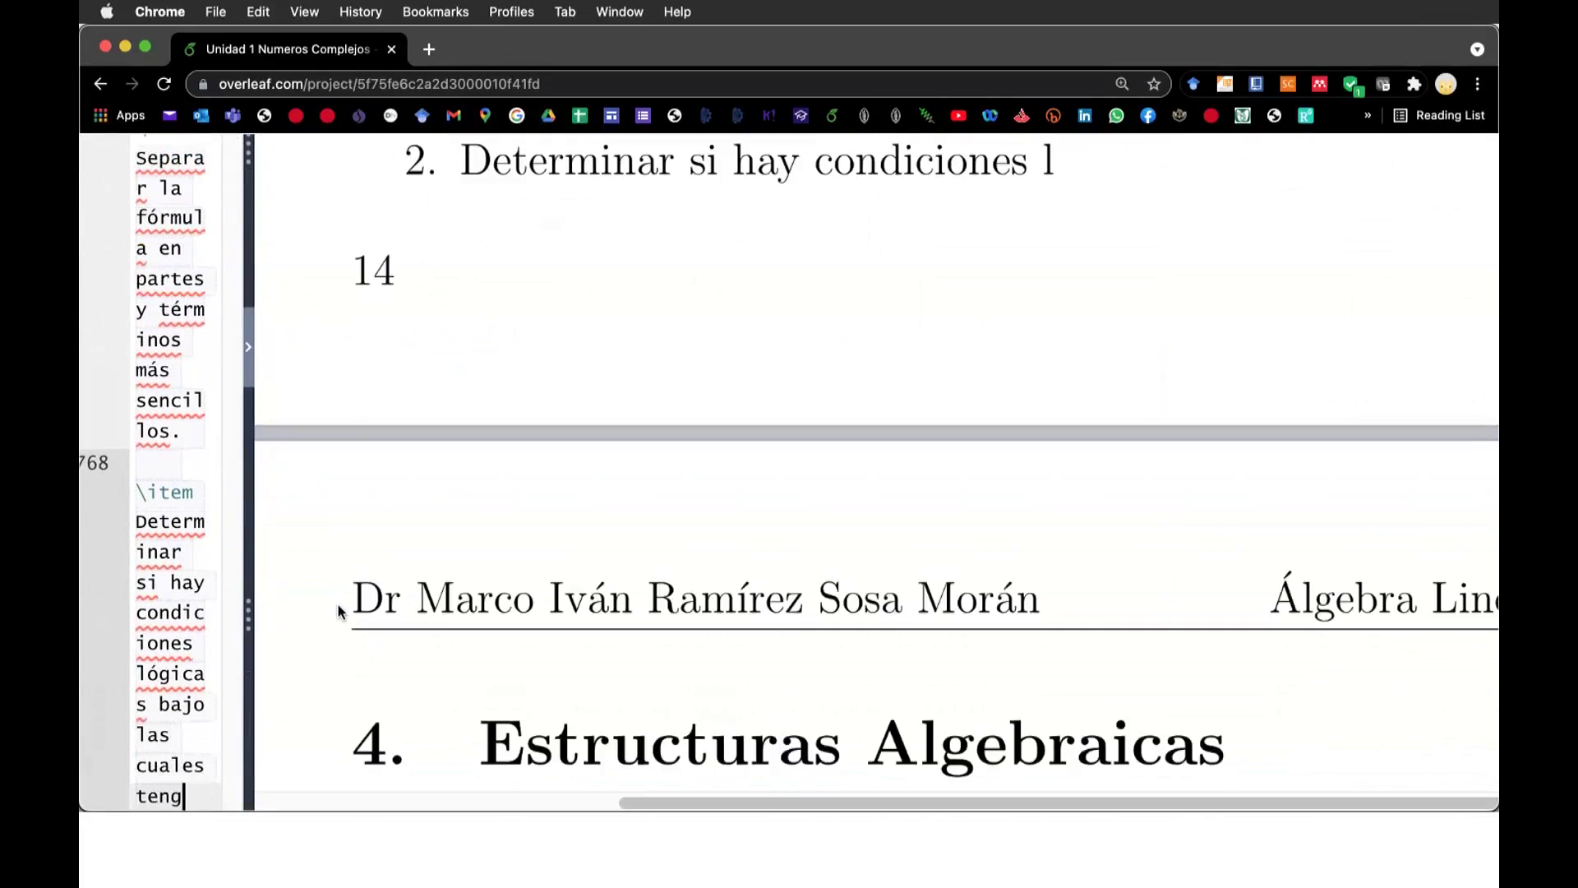
text(amos que cambia)
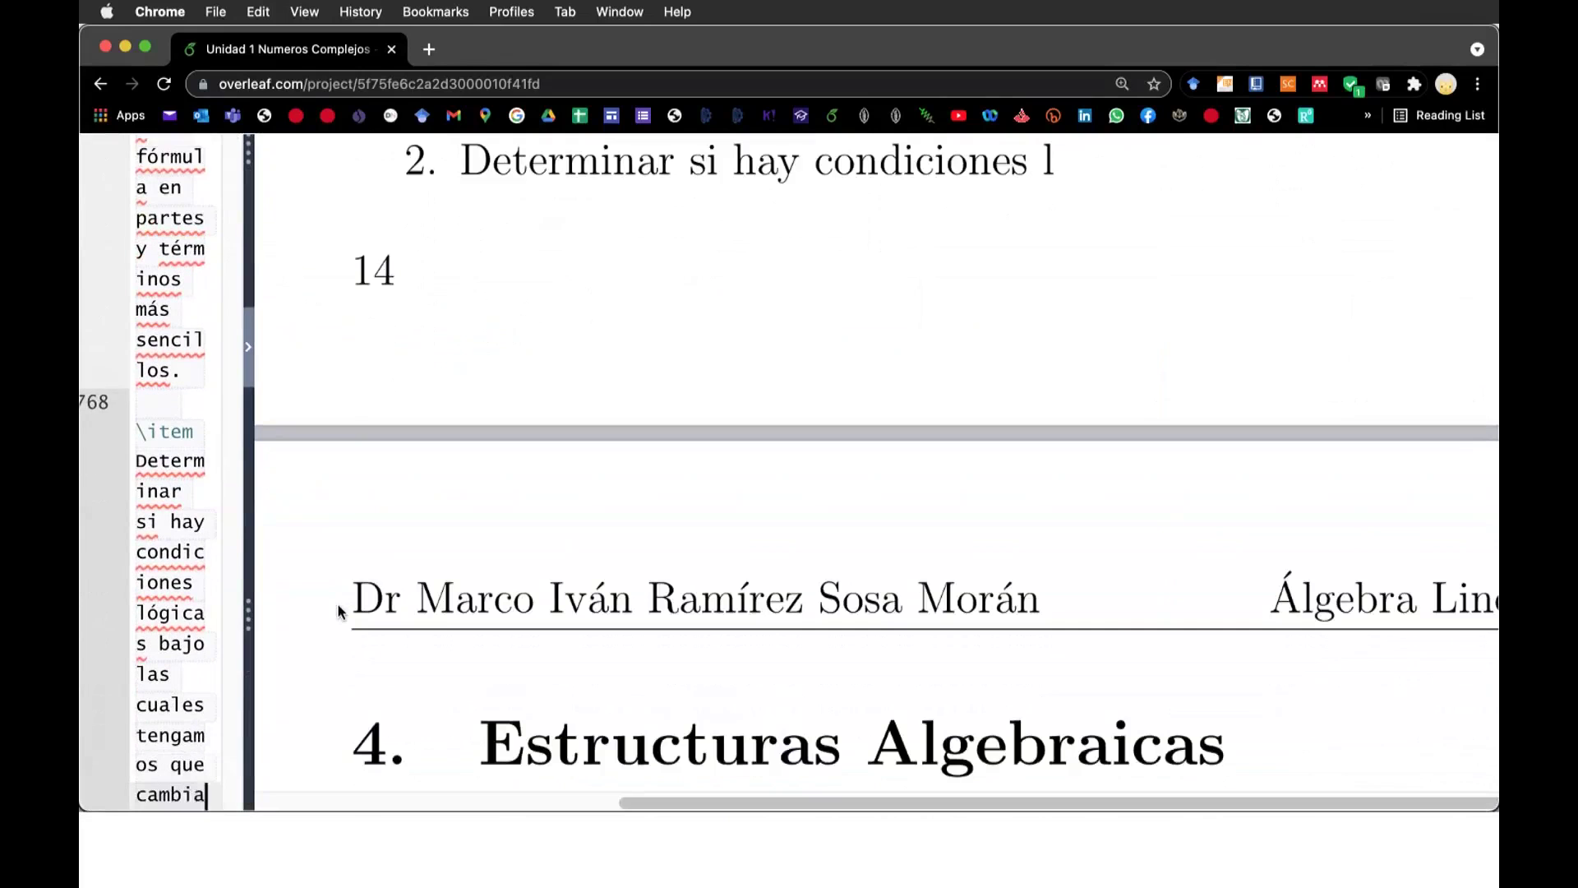
text(r el proc)
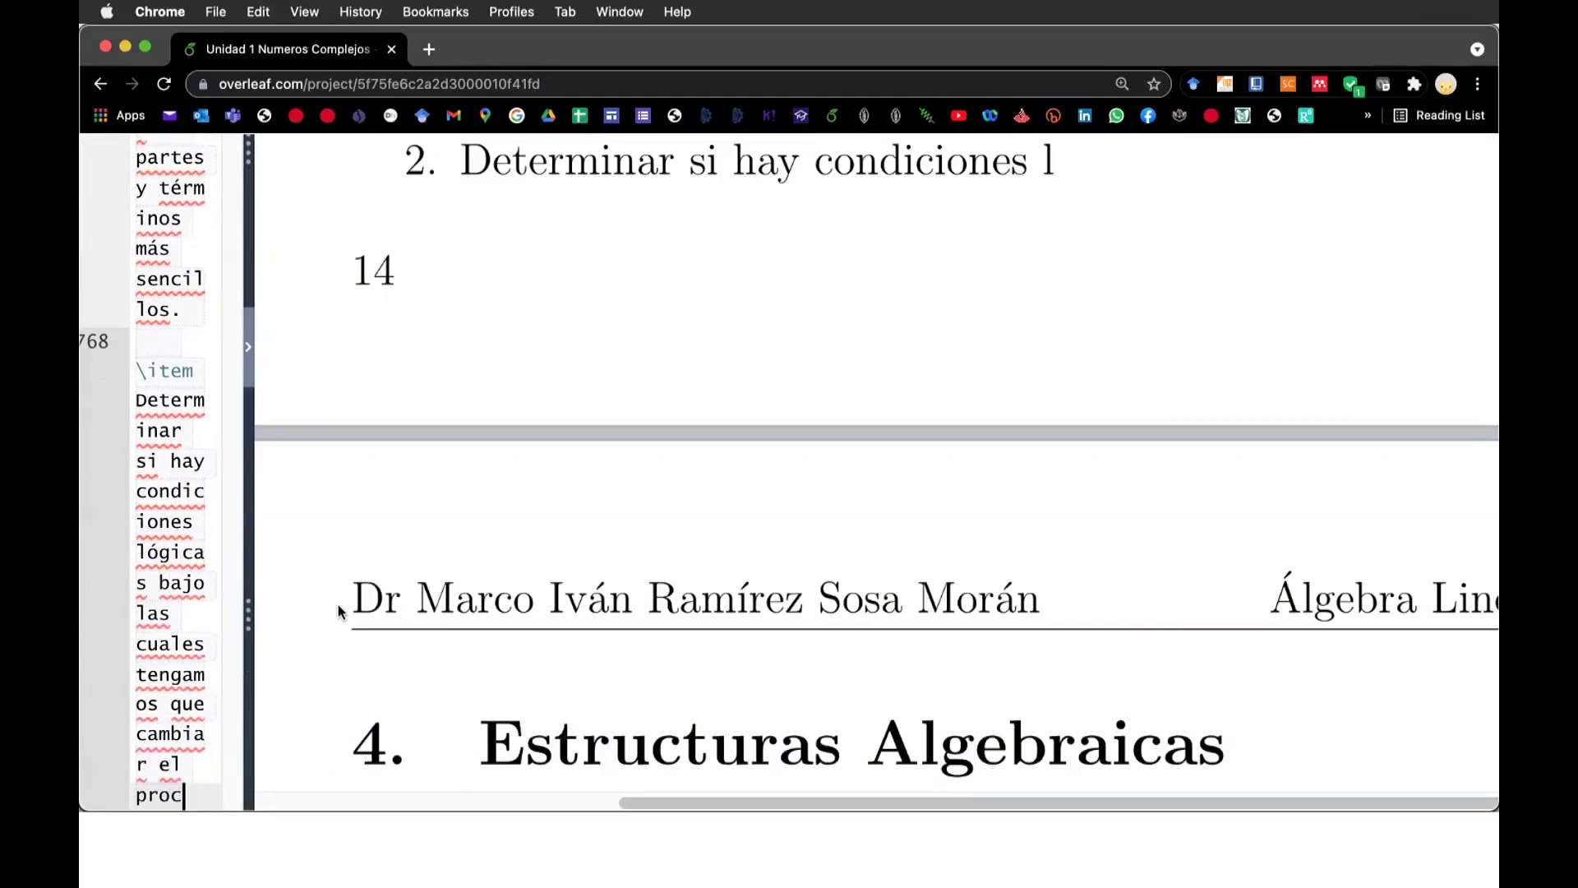
text(edimiento.)
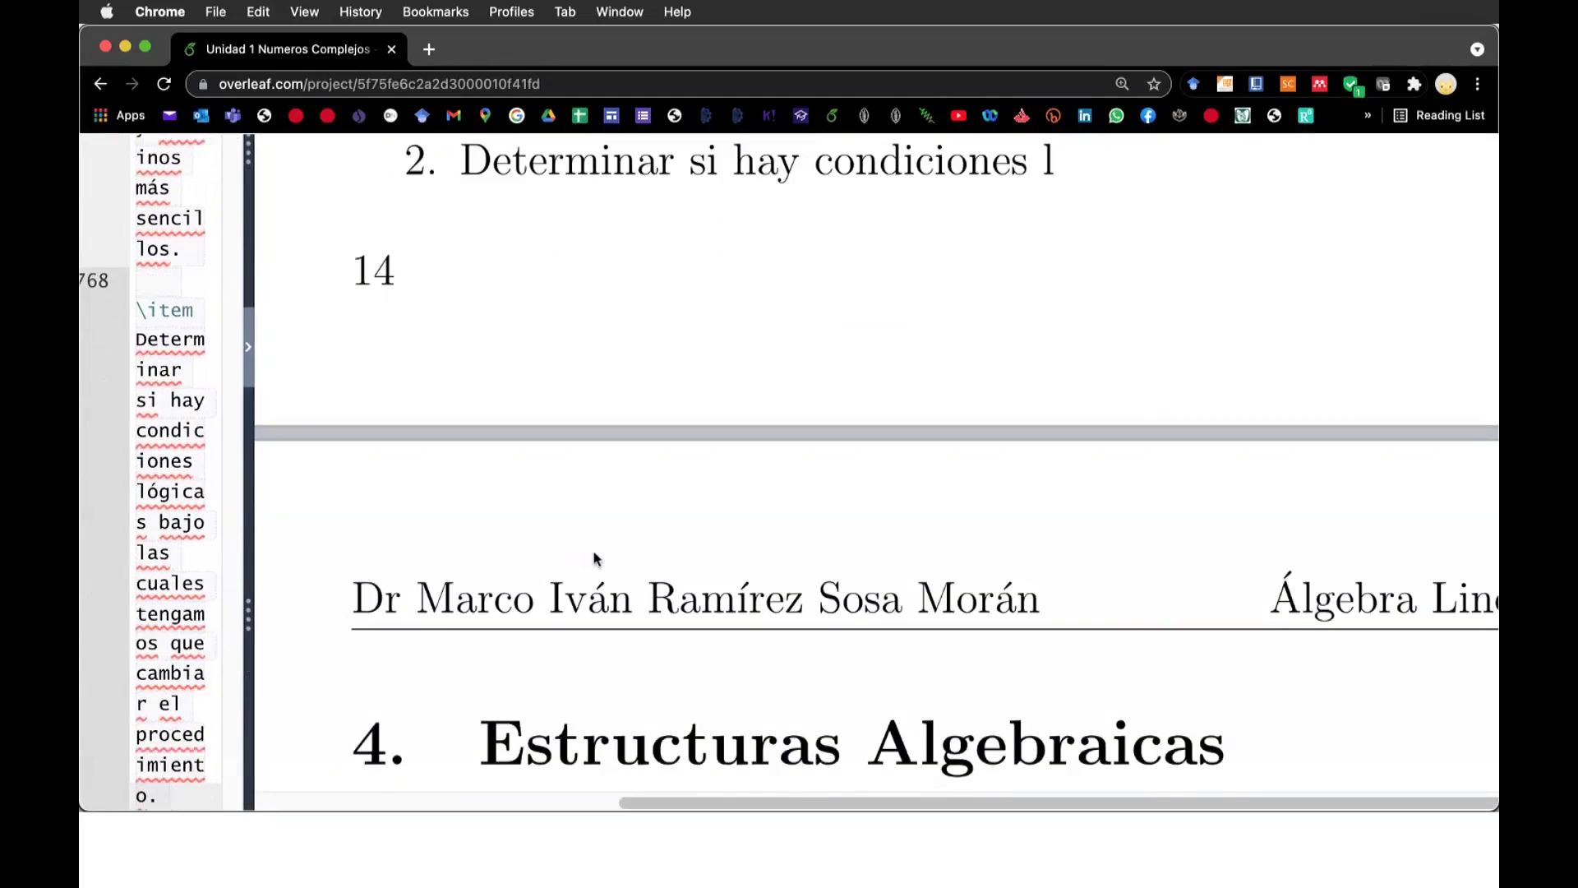
scroll(596, 558, up, 3)
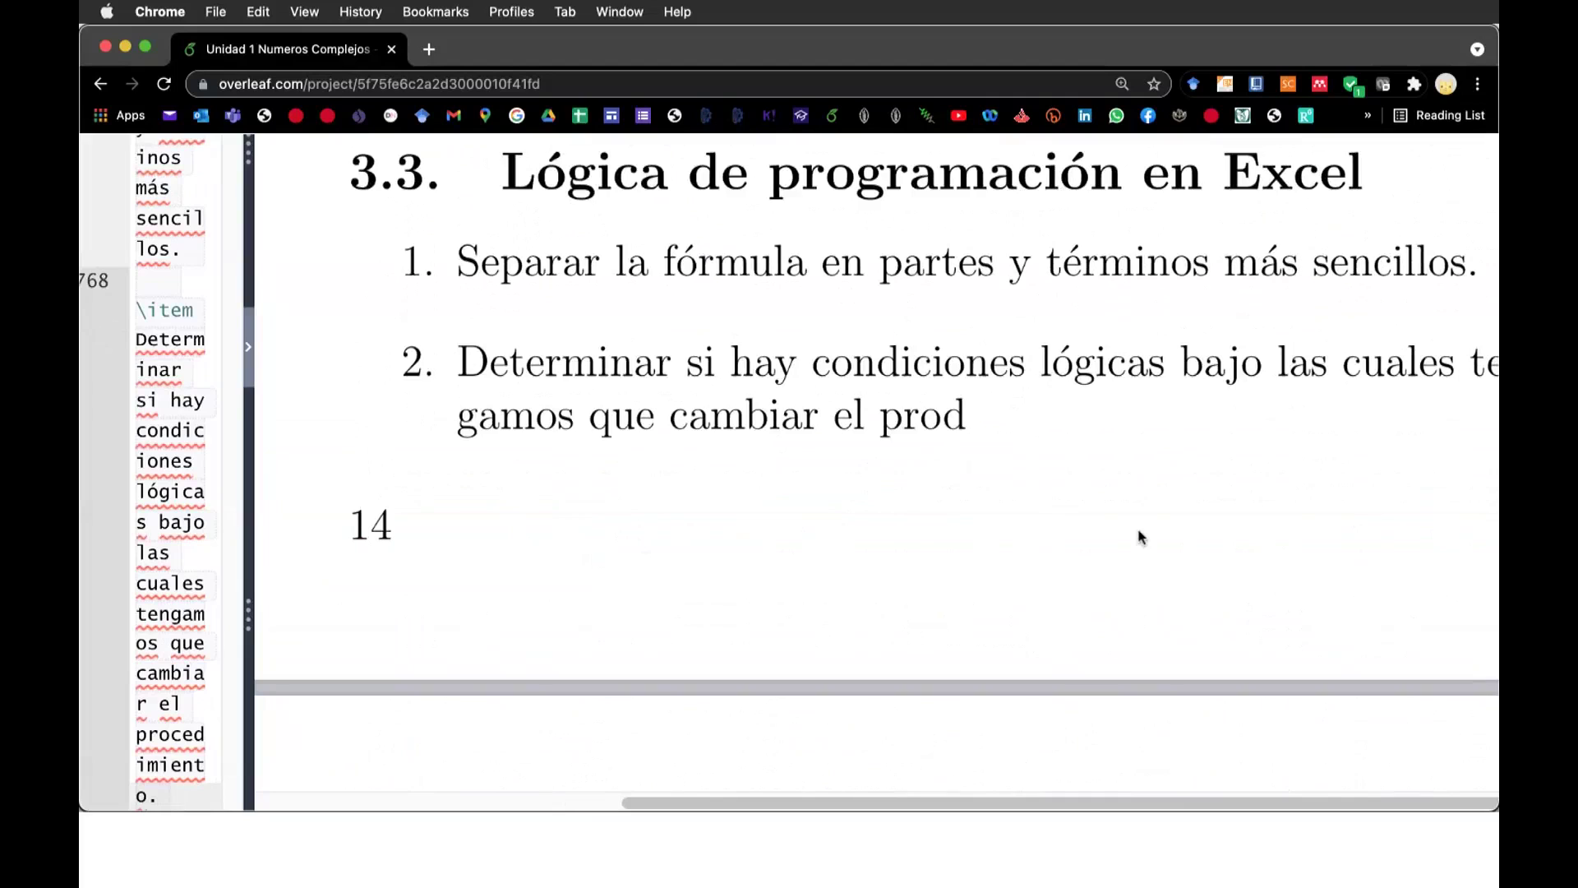
scroll(166, 639, down, 2)
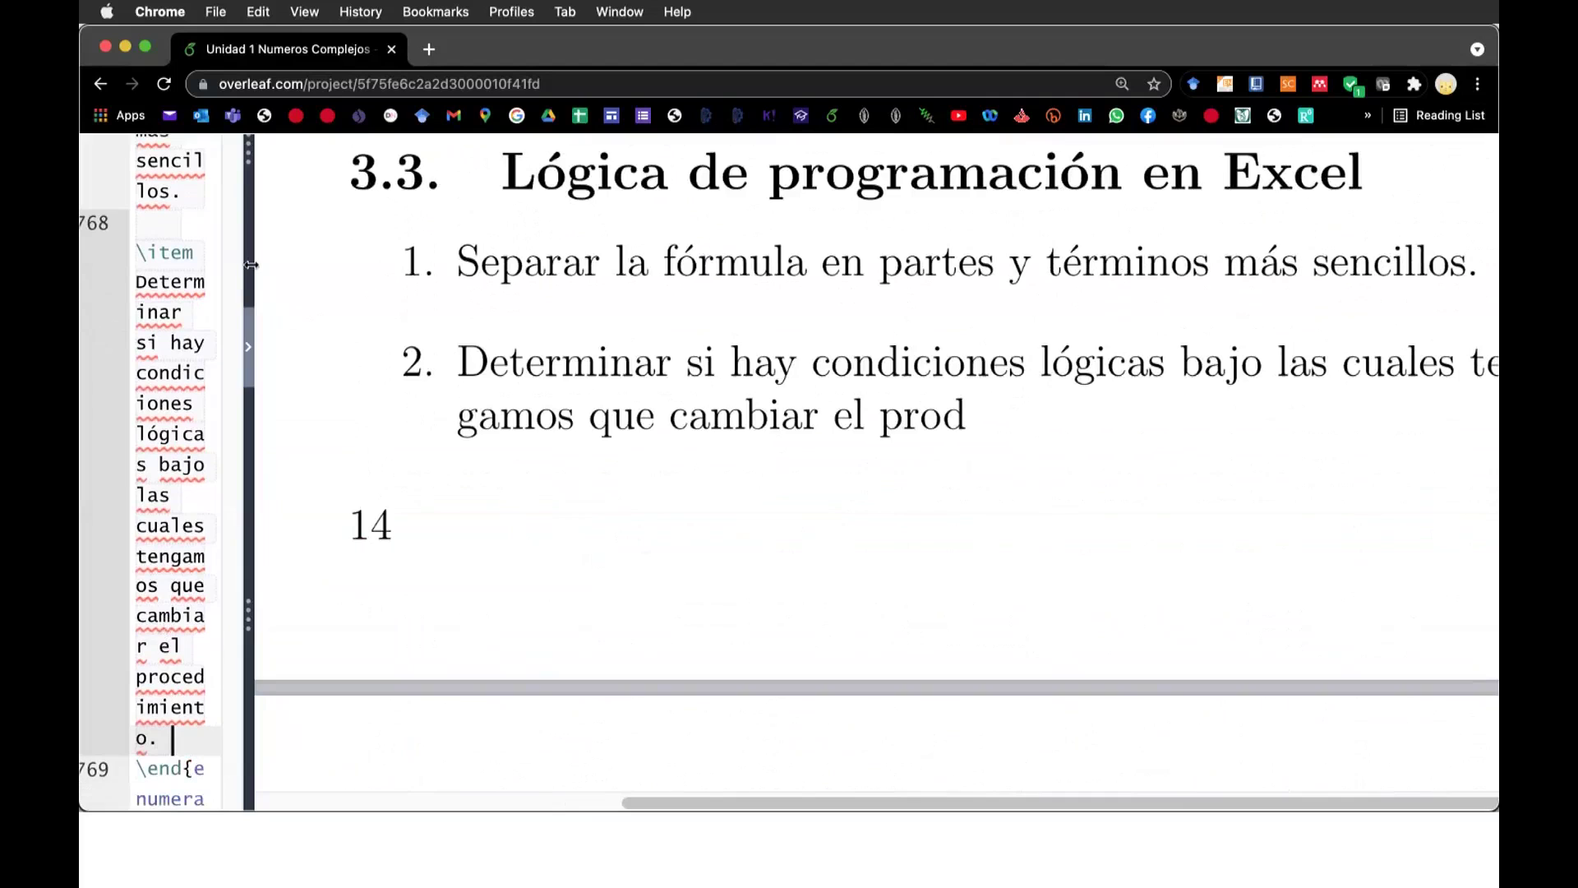
key(super+s)
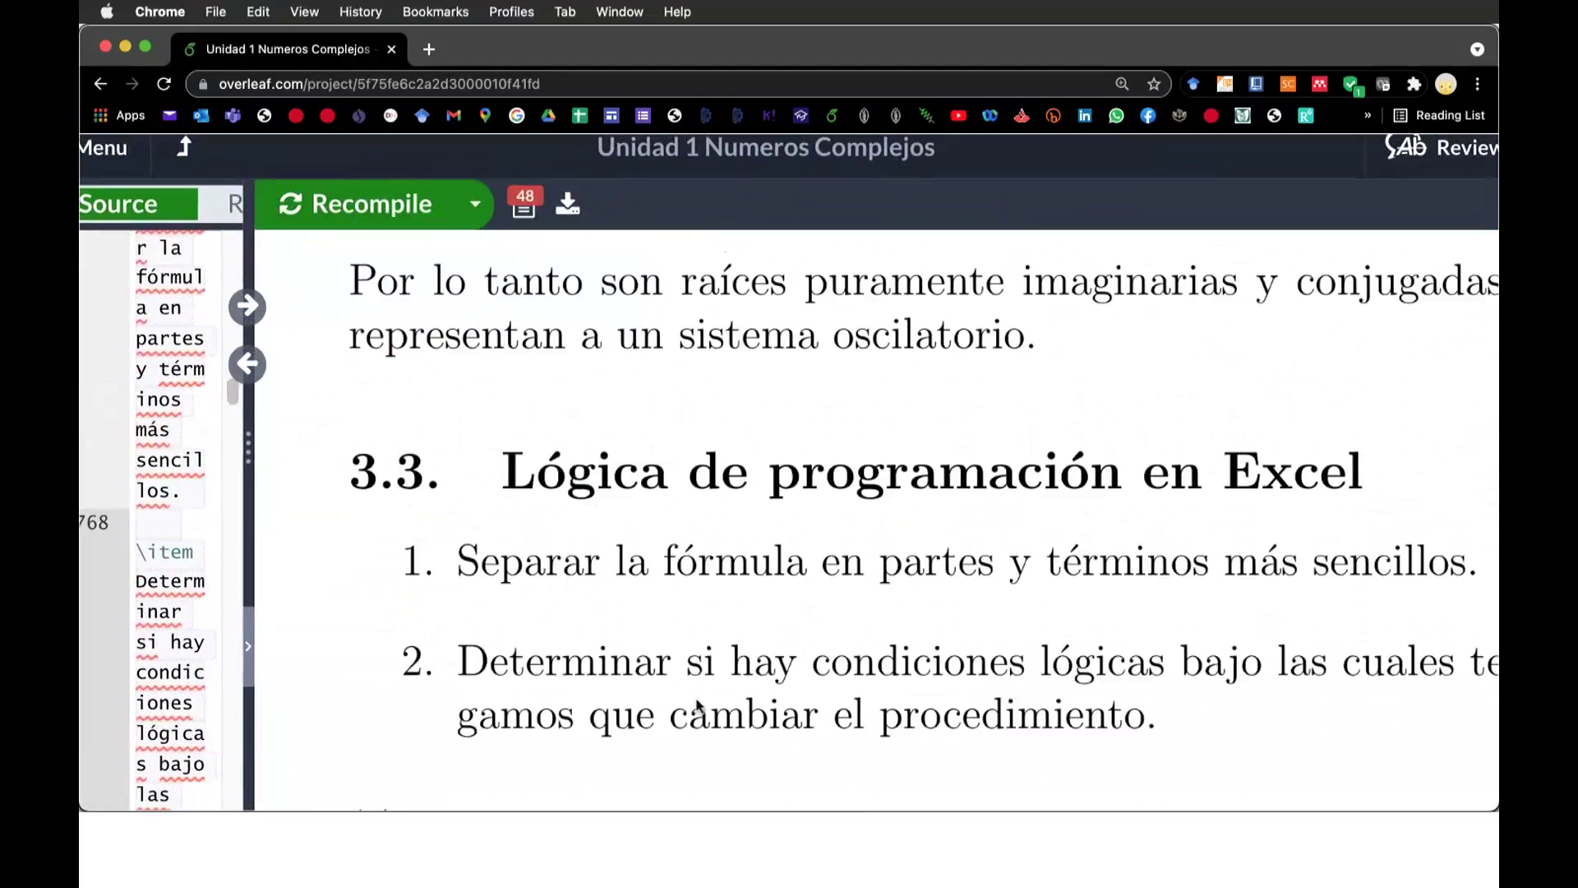
scroll(845, 670, down, 3)
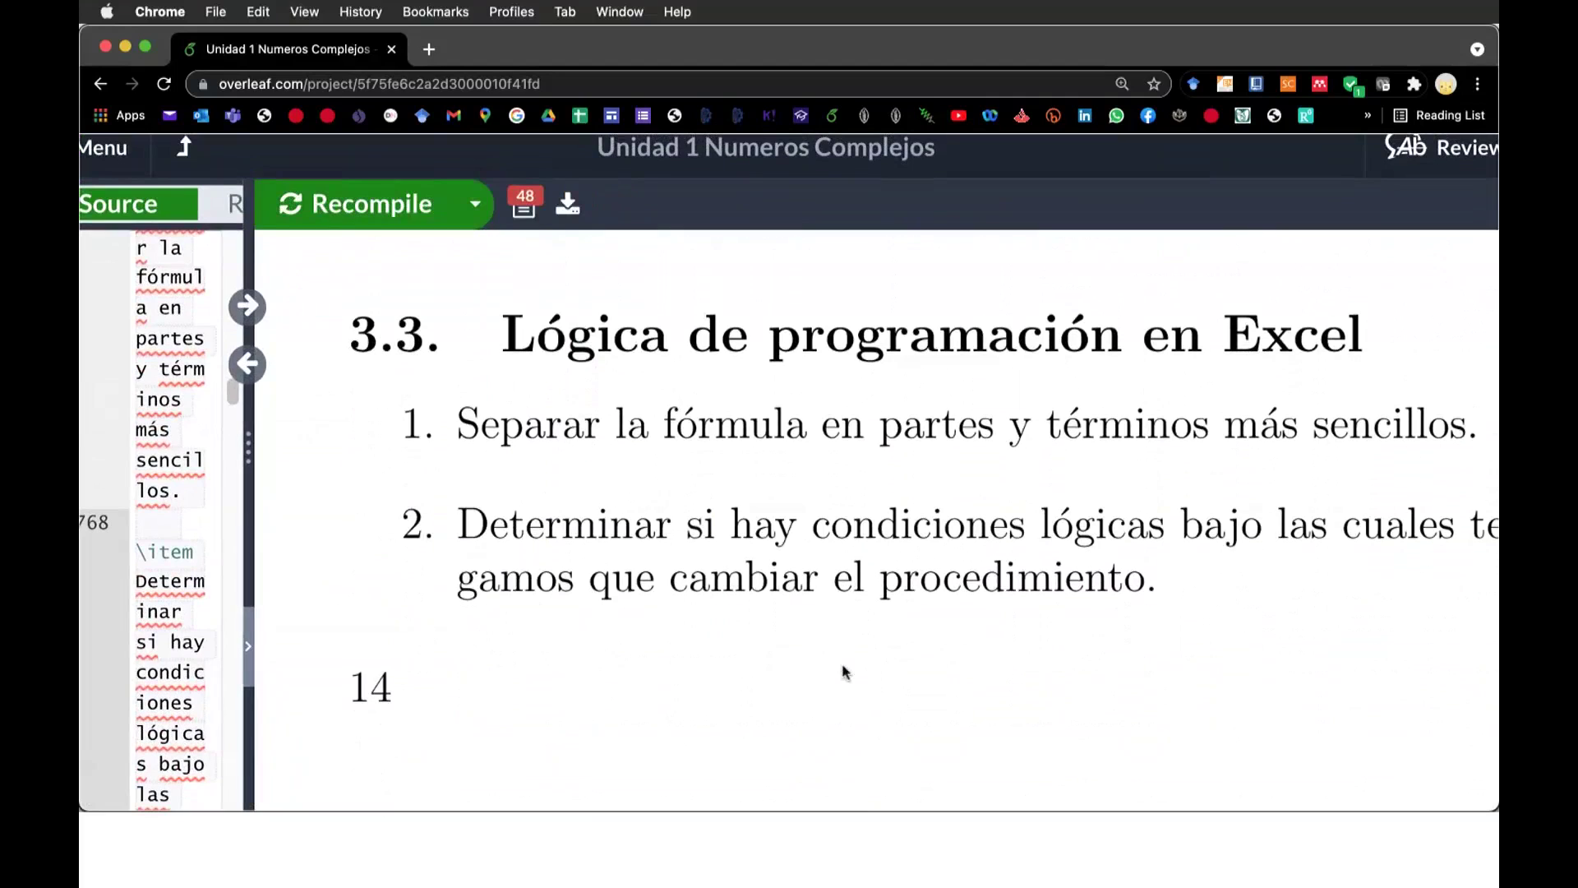
scroll(188, 670, up, 3)
scroll(188, 671, up, 2)
scroll(188, 671, down, 2)
Append 'En este caso separamos primero el discriminante en dos términos y luego se aplicó la formula general.' to item 1
click(192, 615)
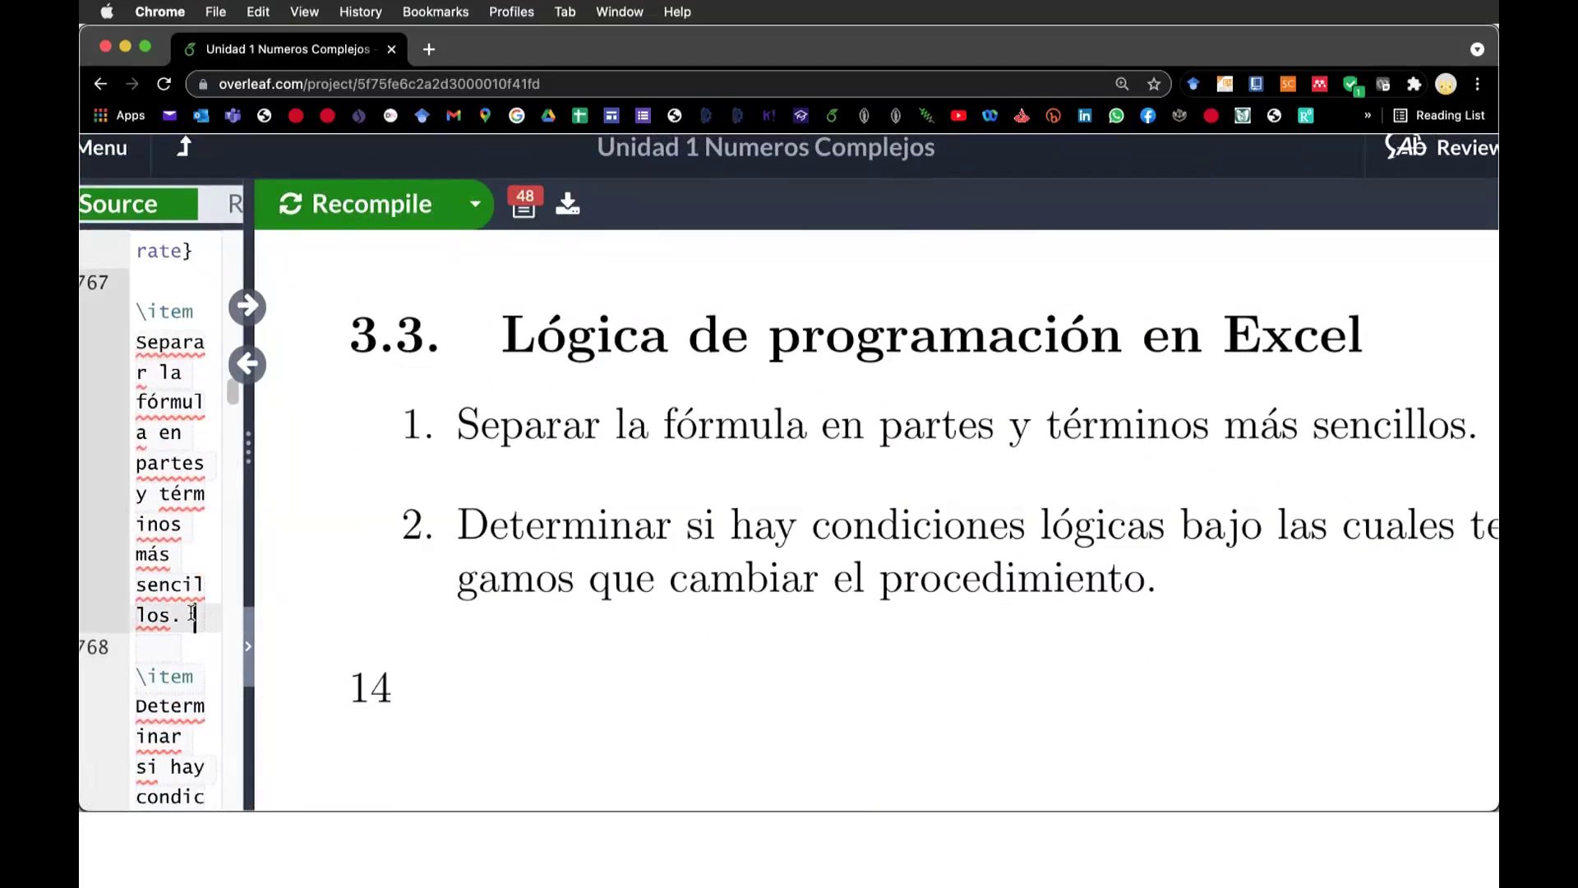
text(En est)
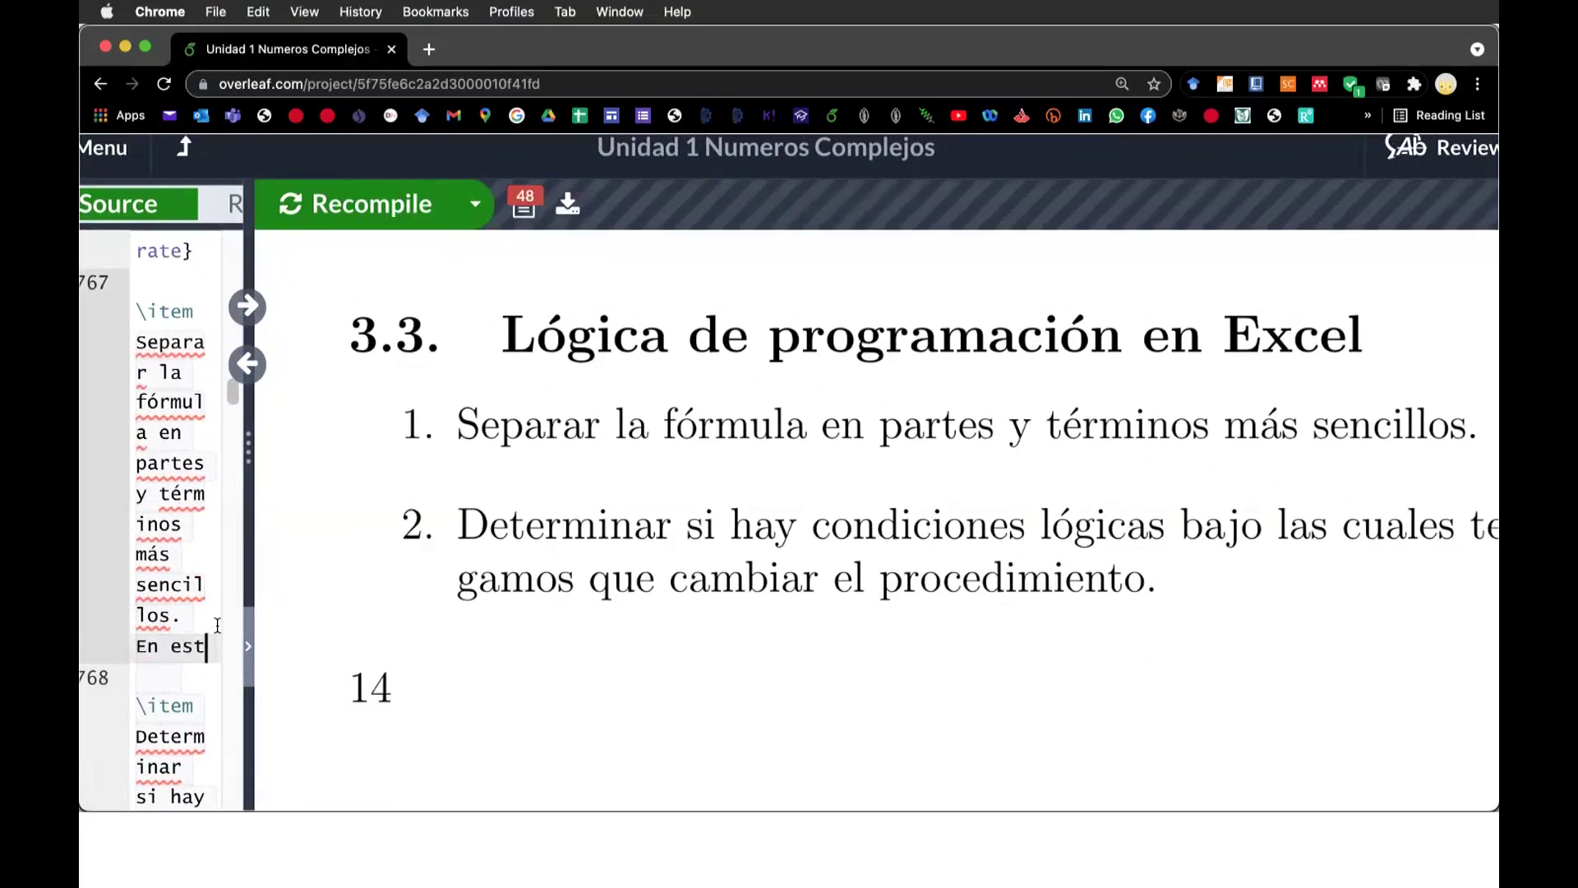
text(e caso separa)
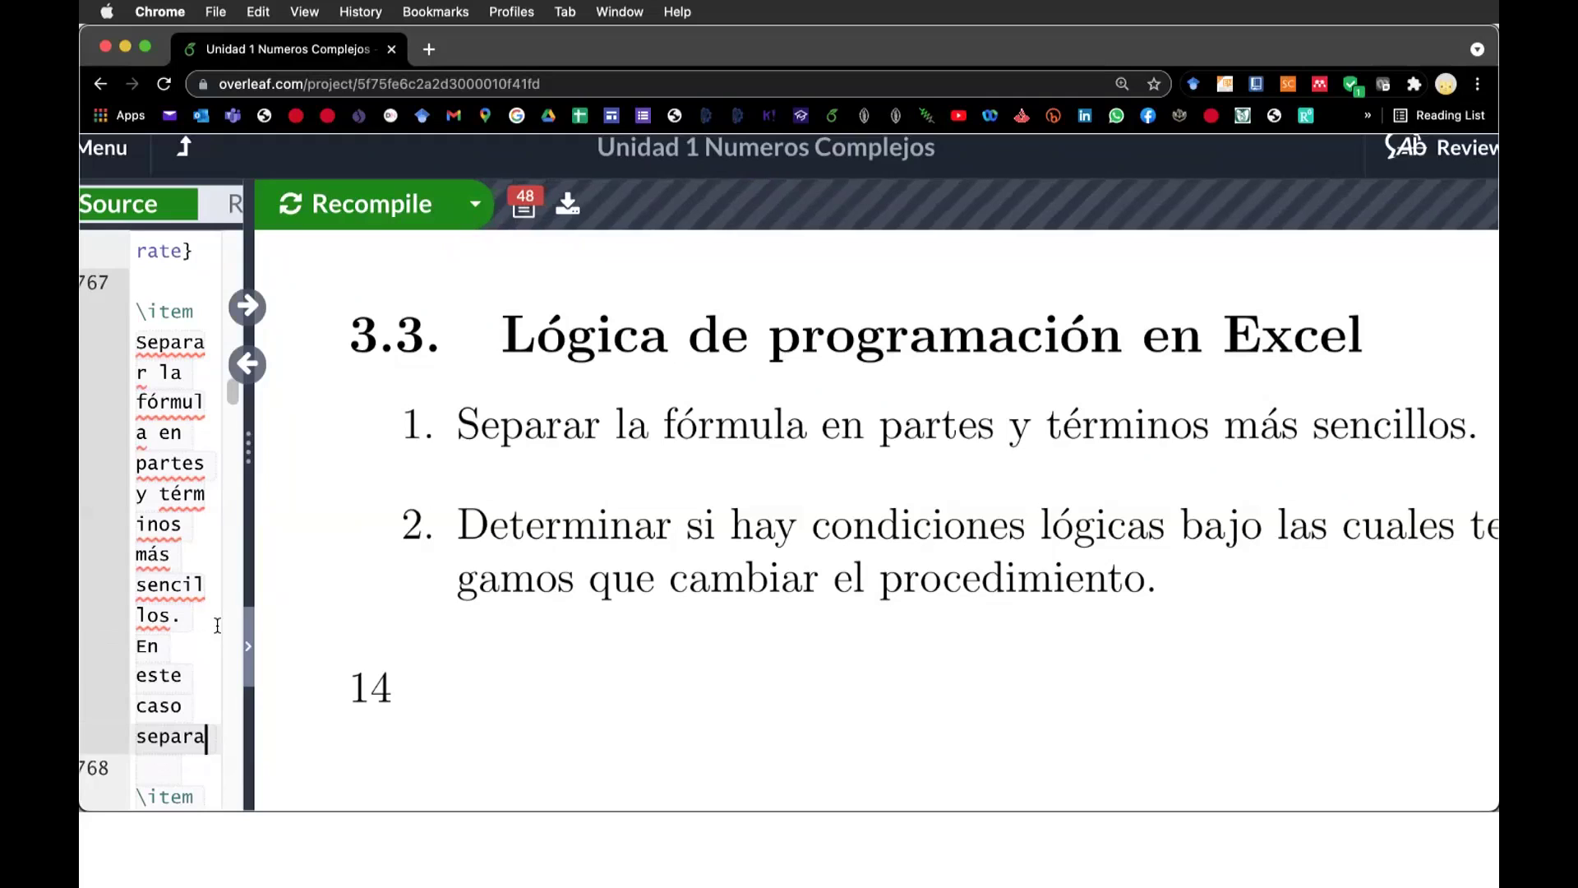
text(mos)
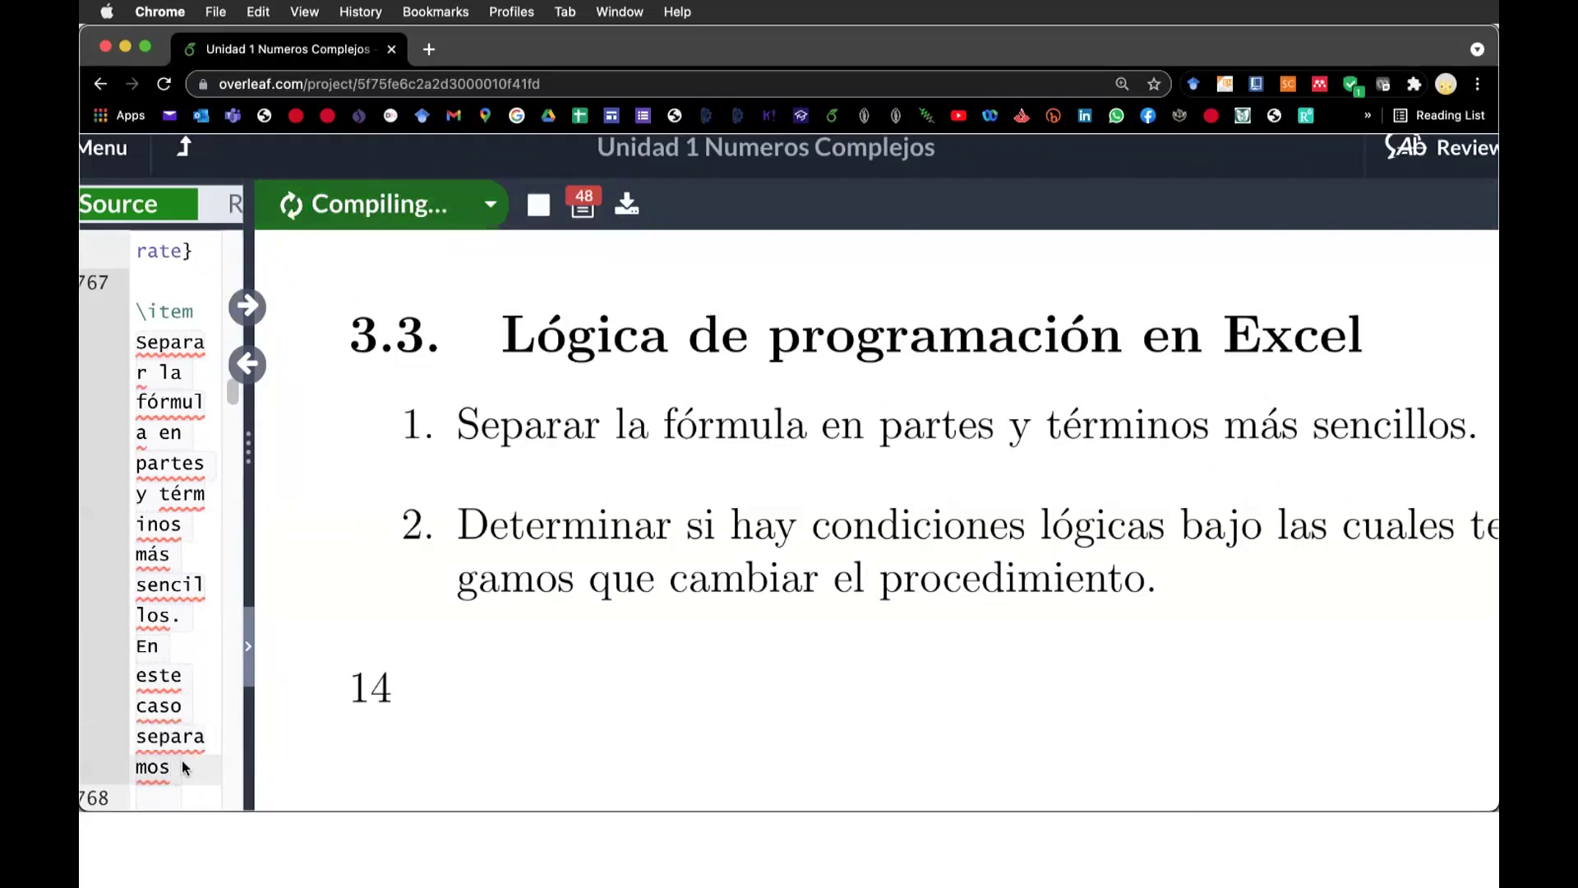
text( primero el )
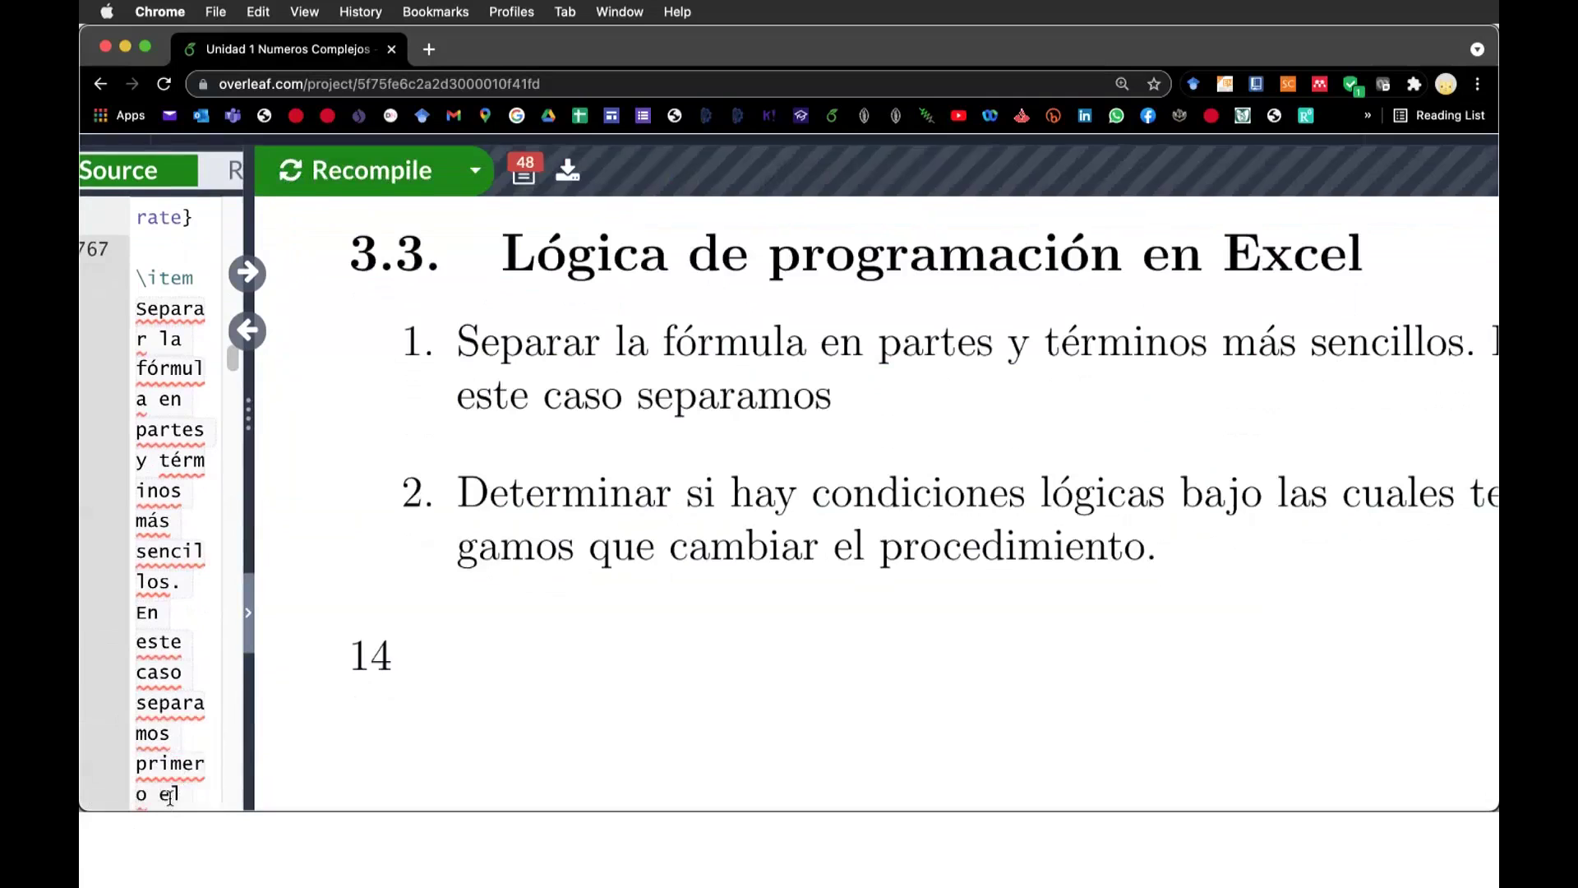
text(discr)
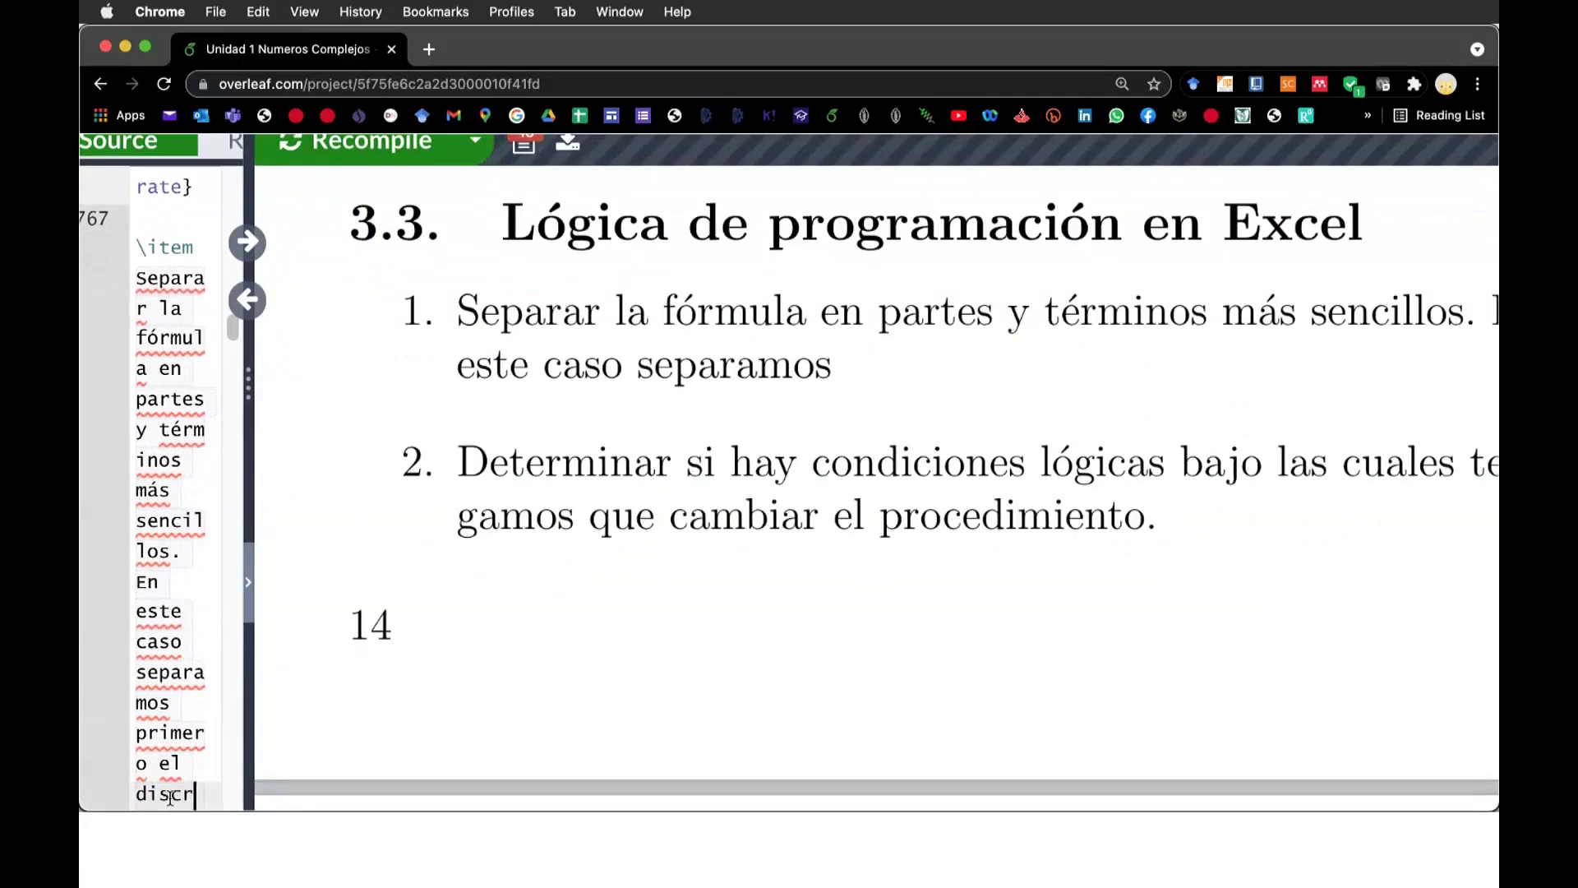
text(iminante en do)
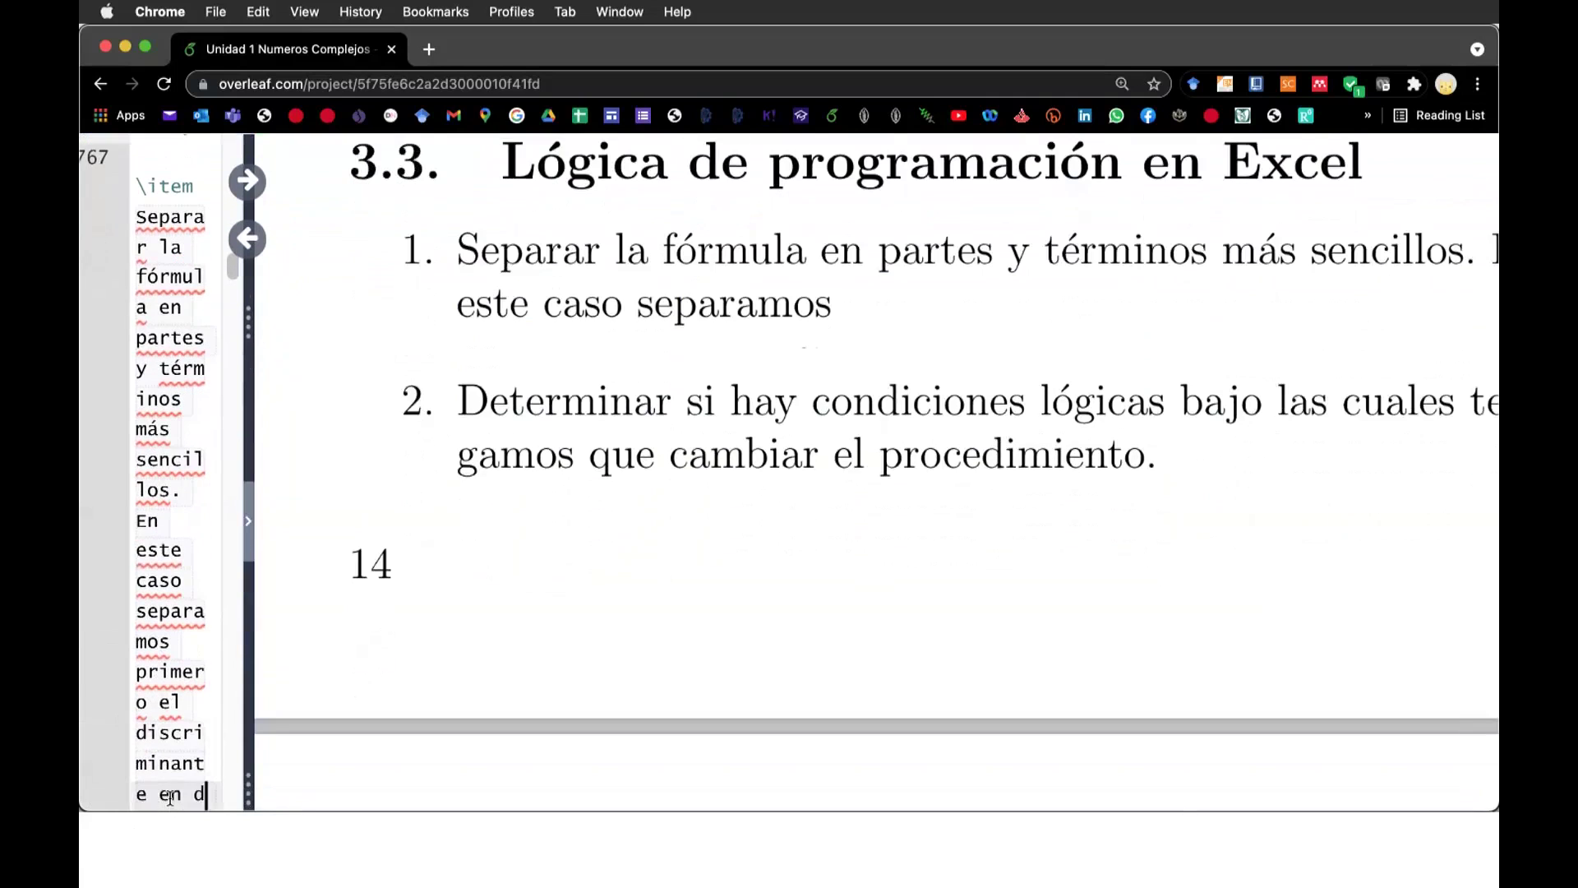
text(s términos y lueg)
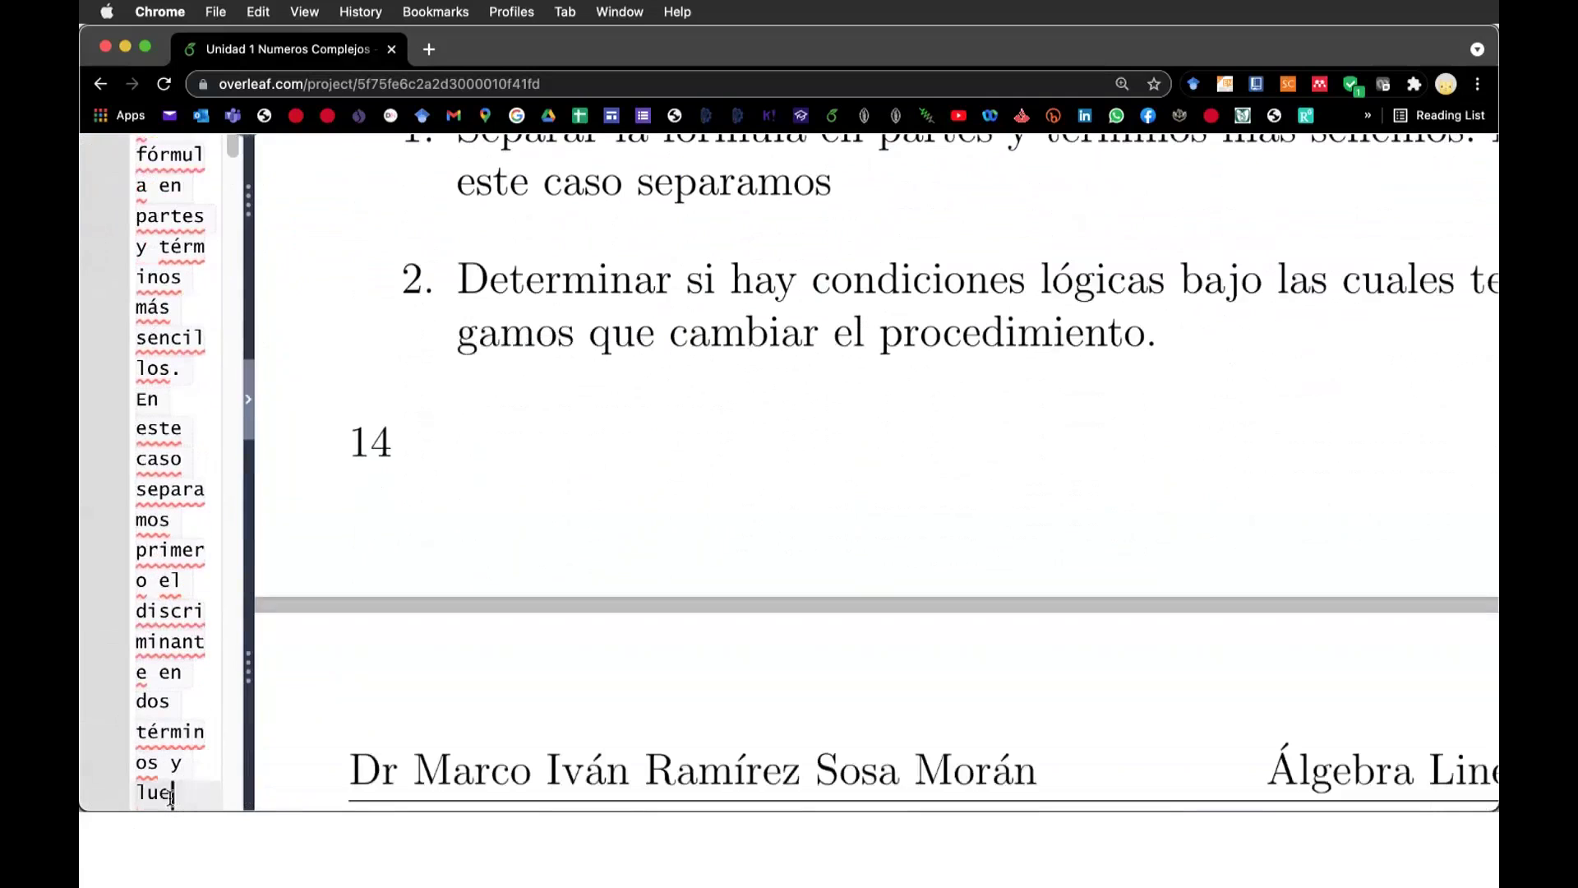
text(o se re)
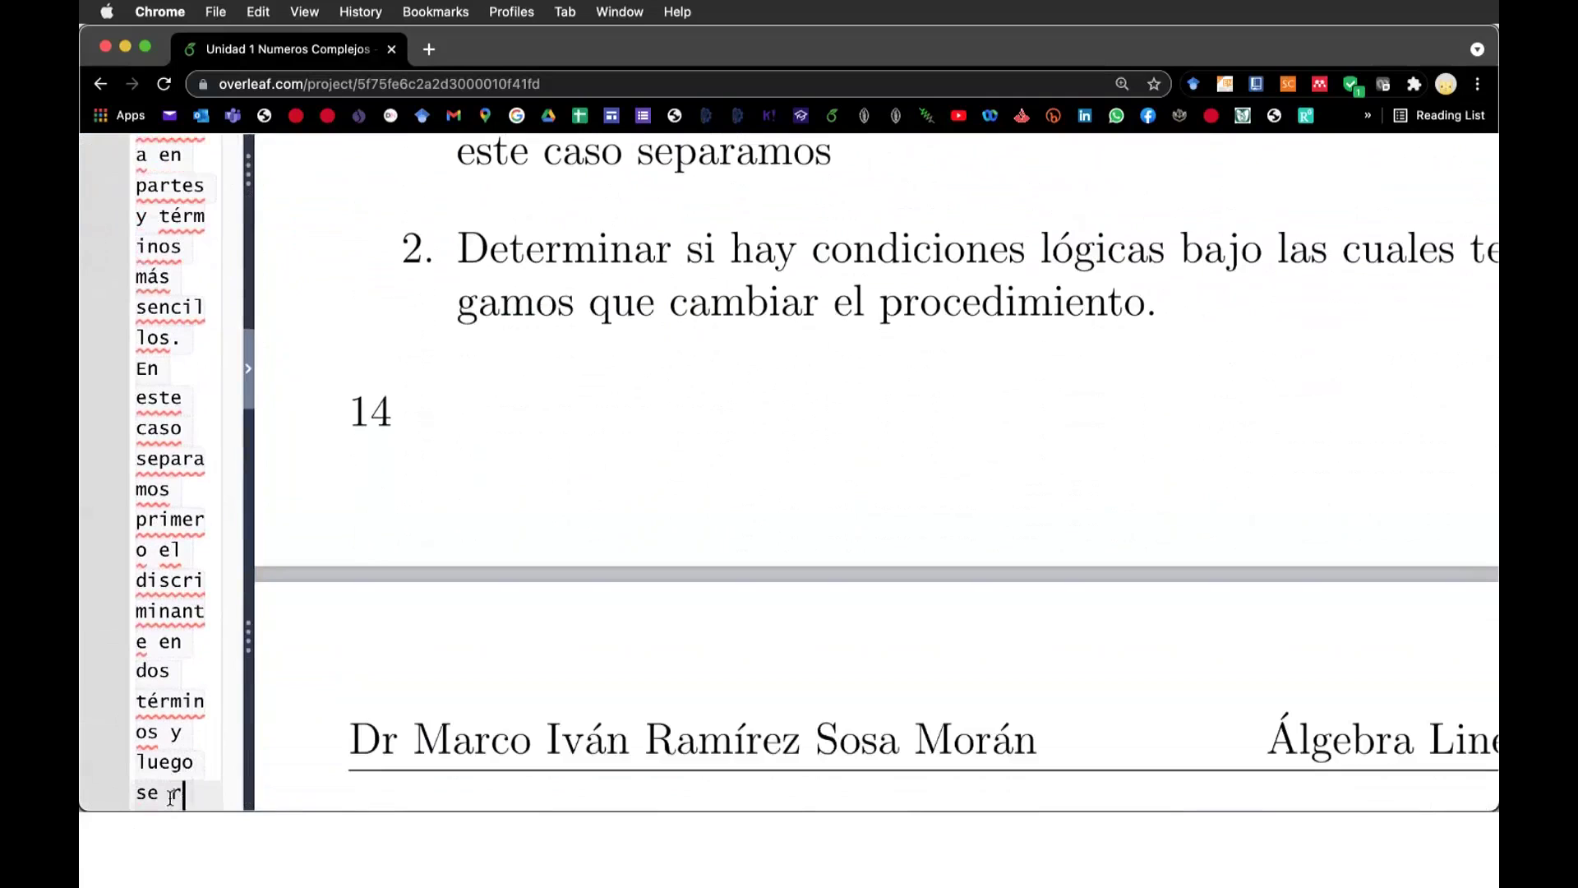
key(BackSpace)
text(aplicó la f)
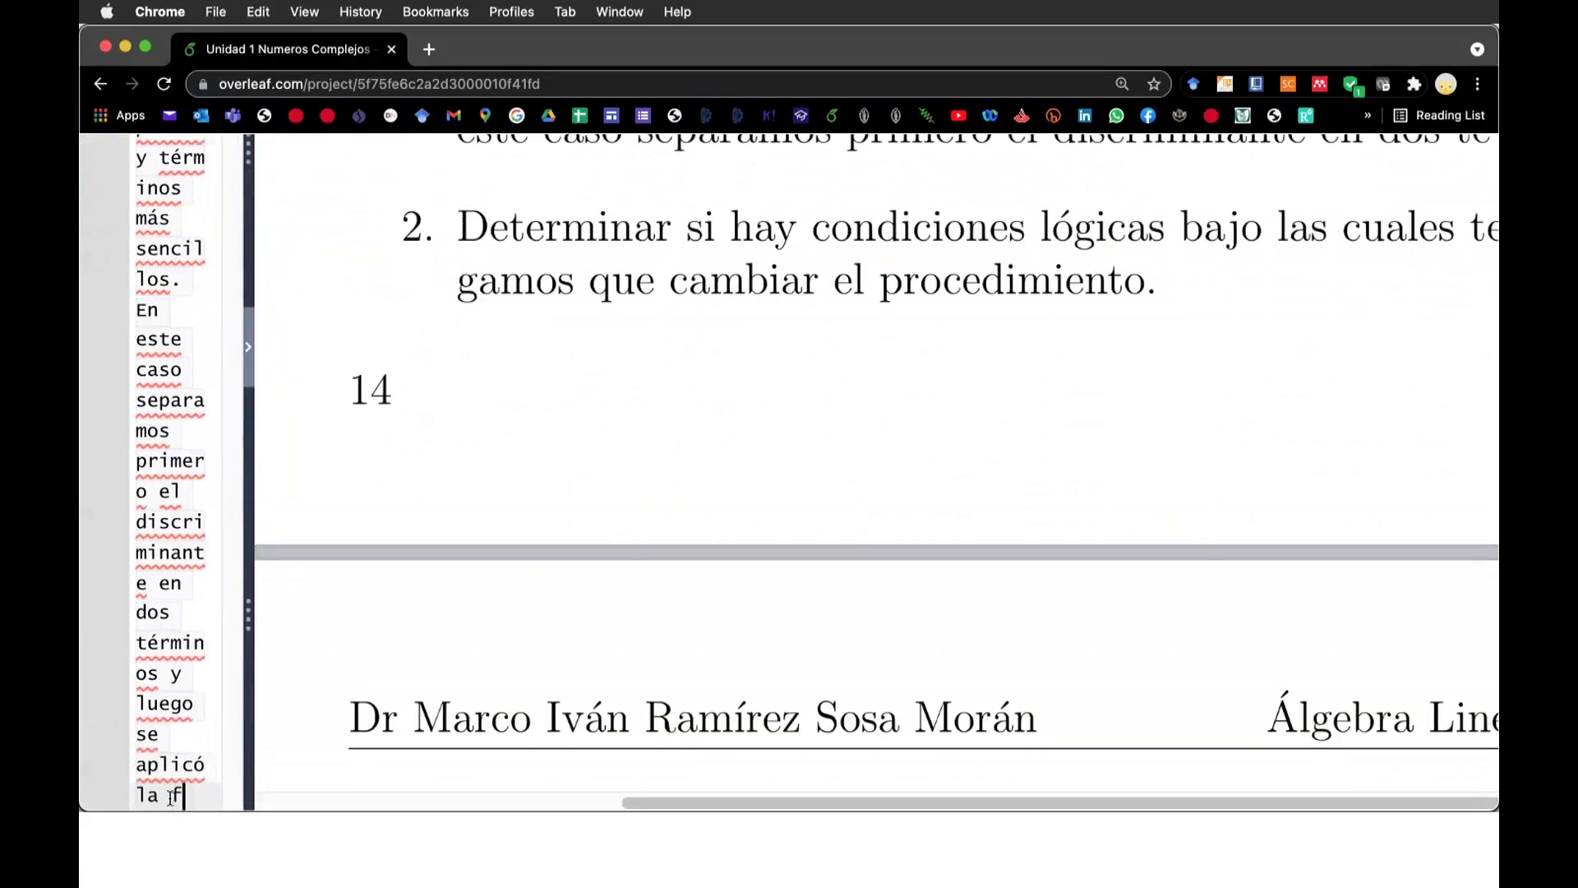
text(ormula gen)
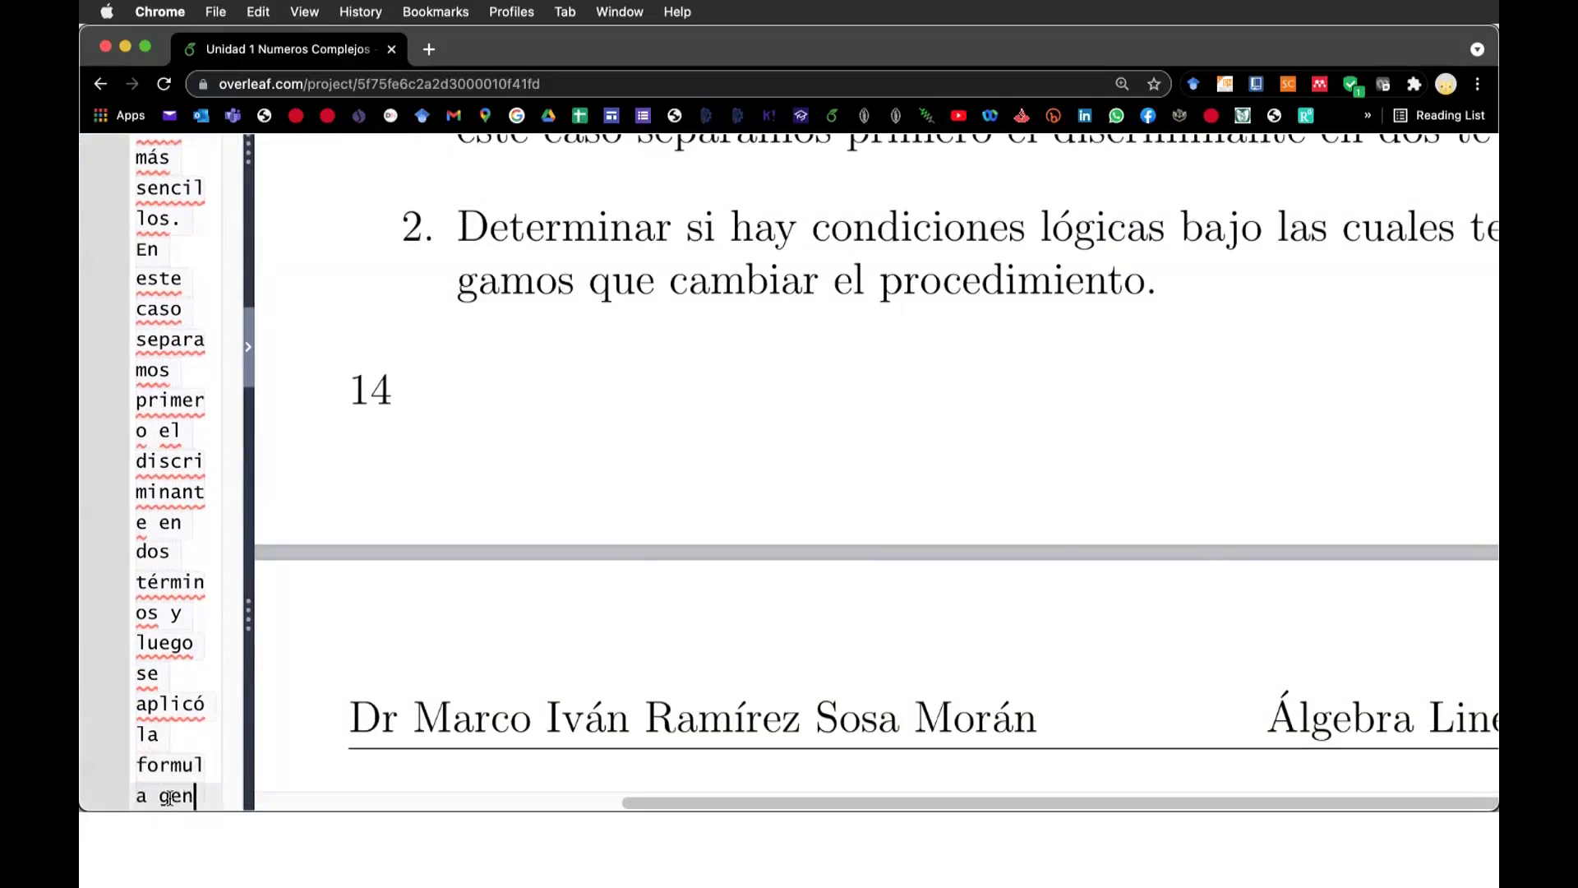
text(eral.)
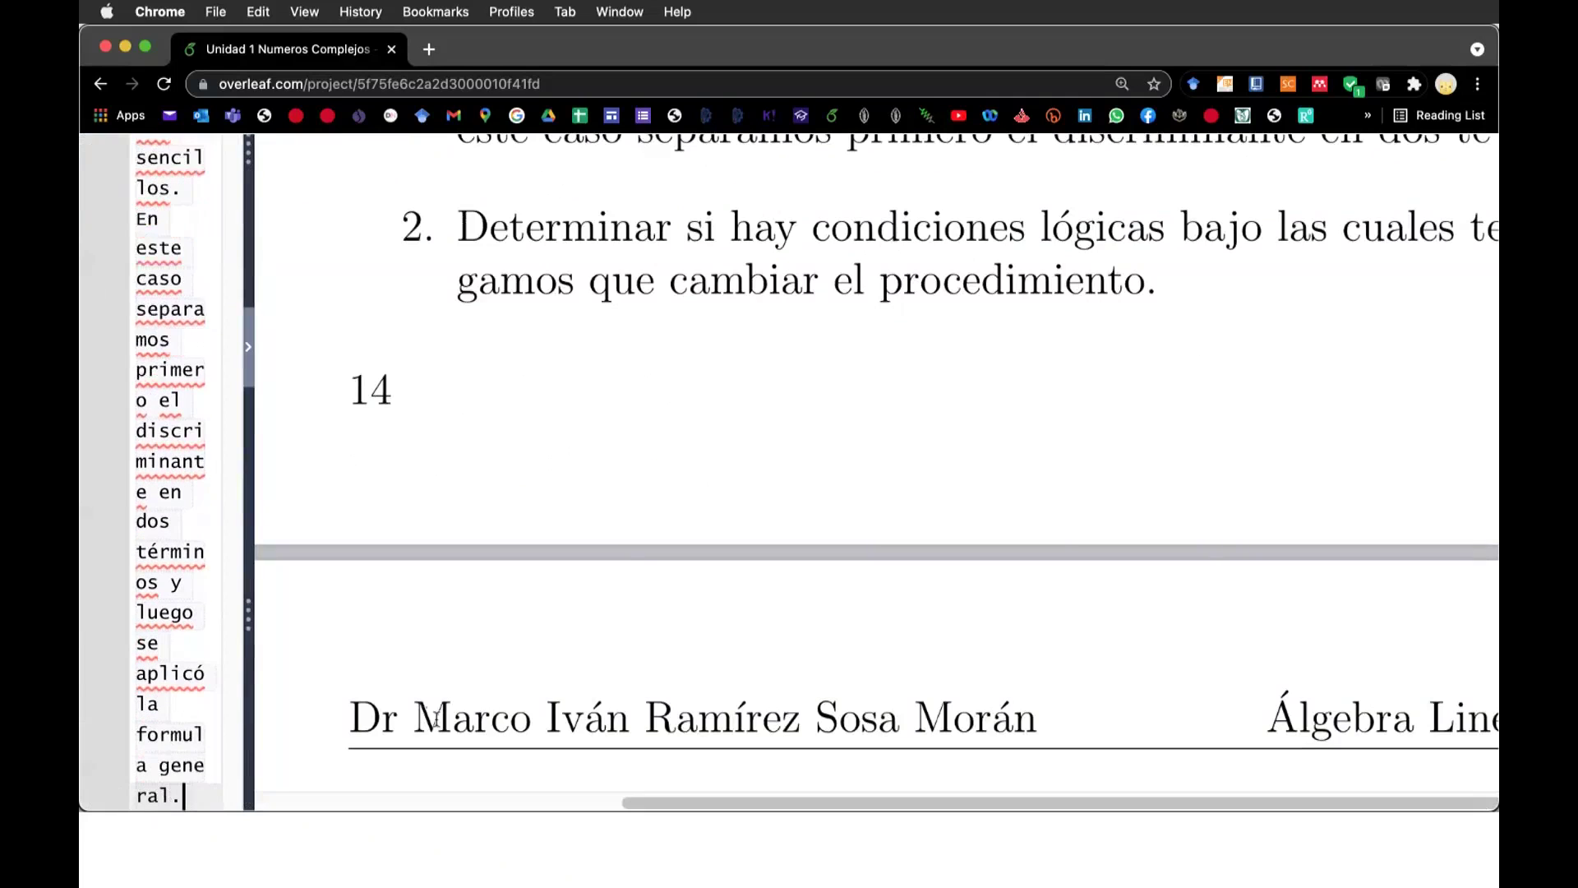
scroll(436, 721, up, 3)
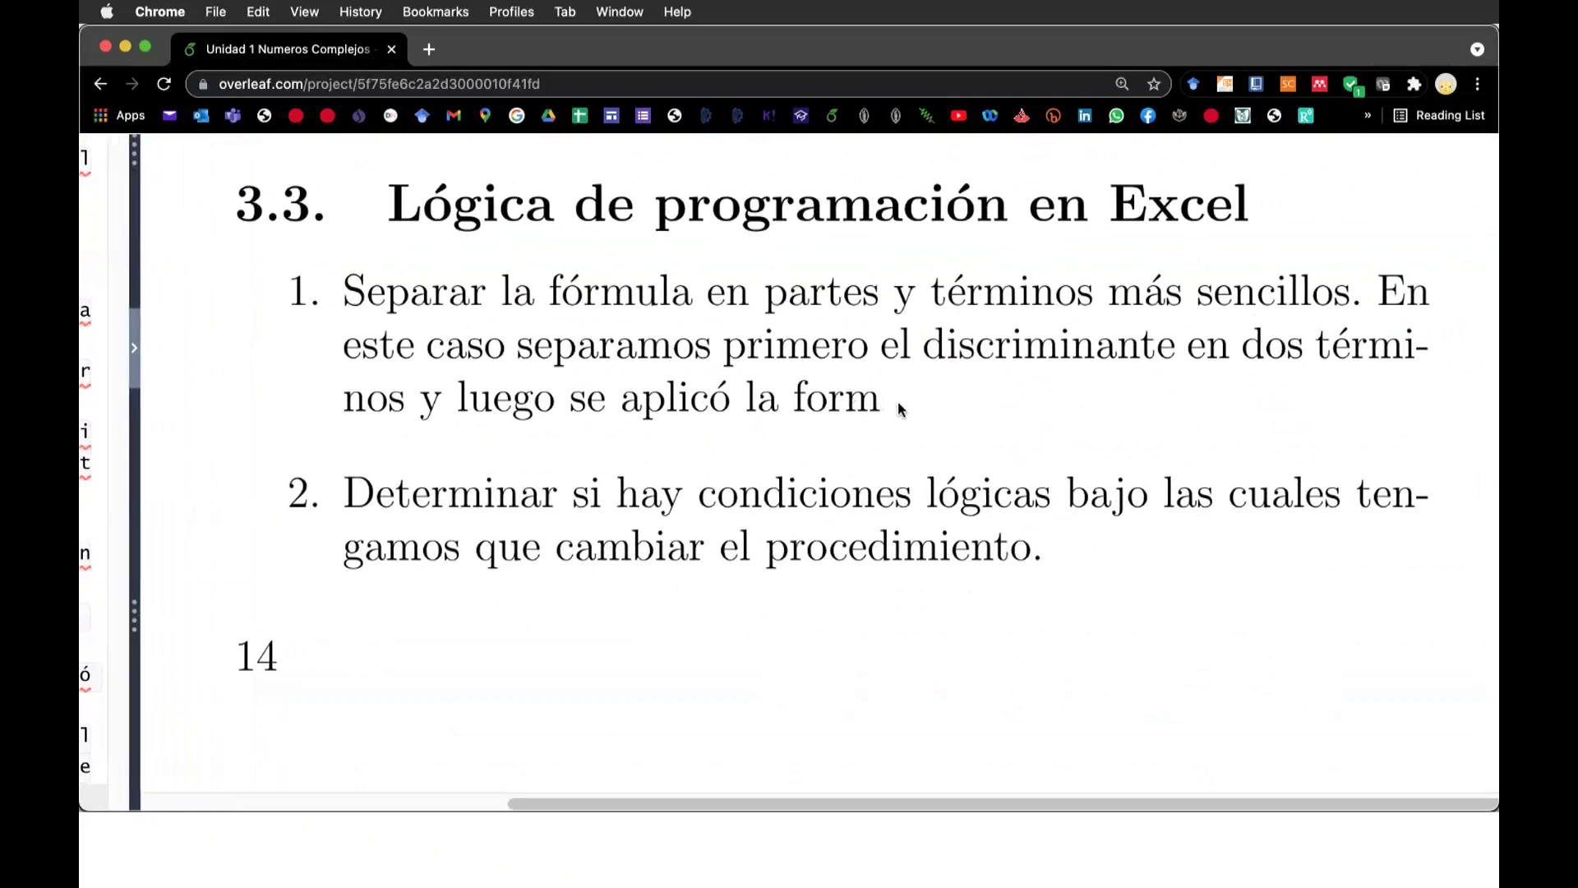
Recompile so the PDF shows item 1's added explanation
scroll(141, 446, up, 3)
scroll(141, 447, up, 2)
scroll(142, 446, up, 2)
click(246, 228)
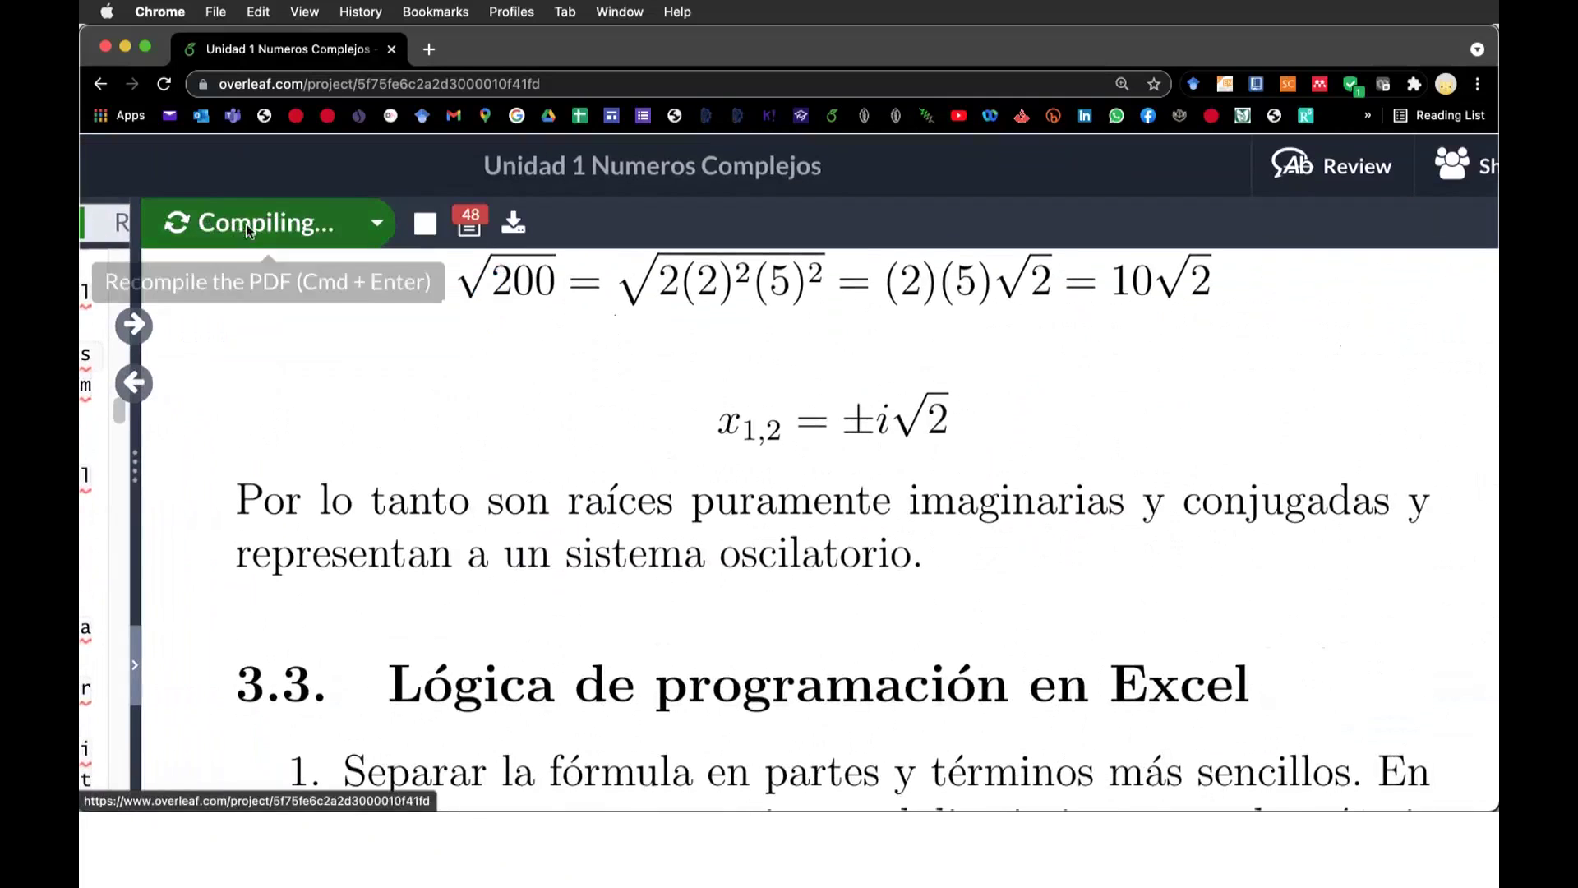
scroll(722, 556, down, 1)
scroll(722, 567, down, 4)
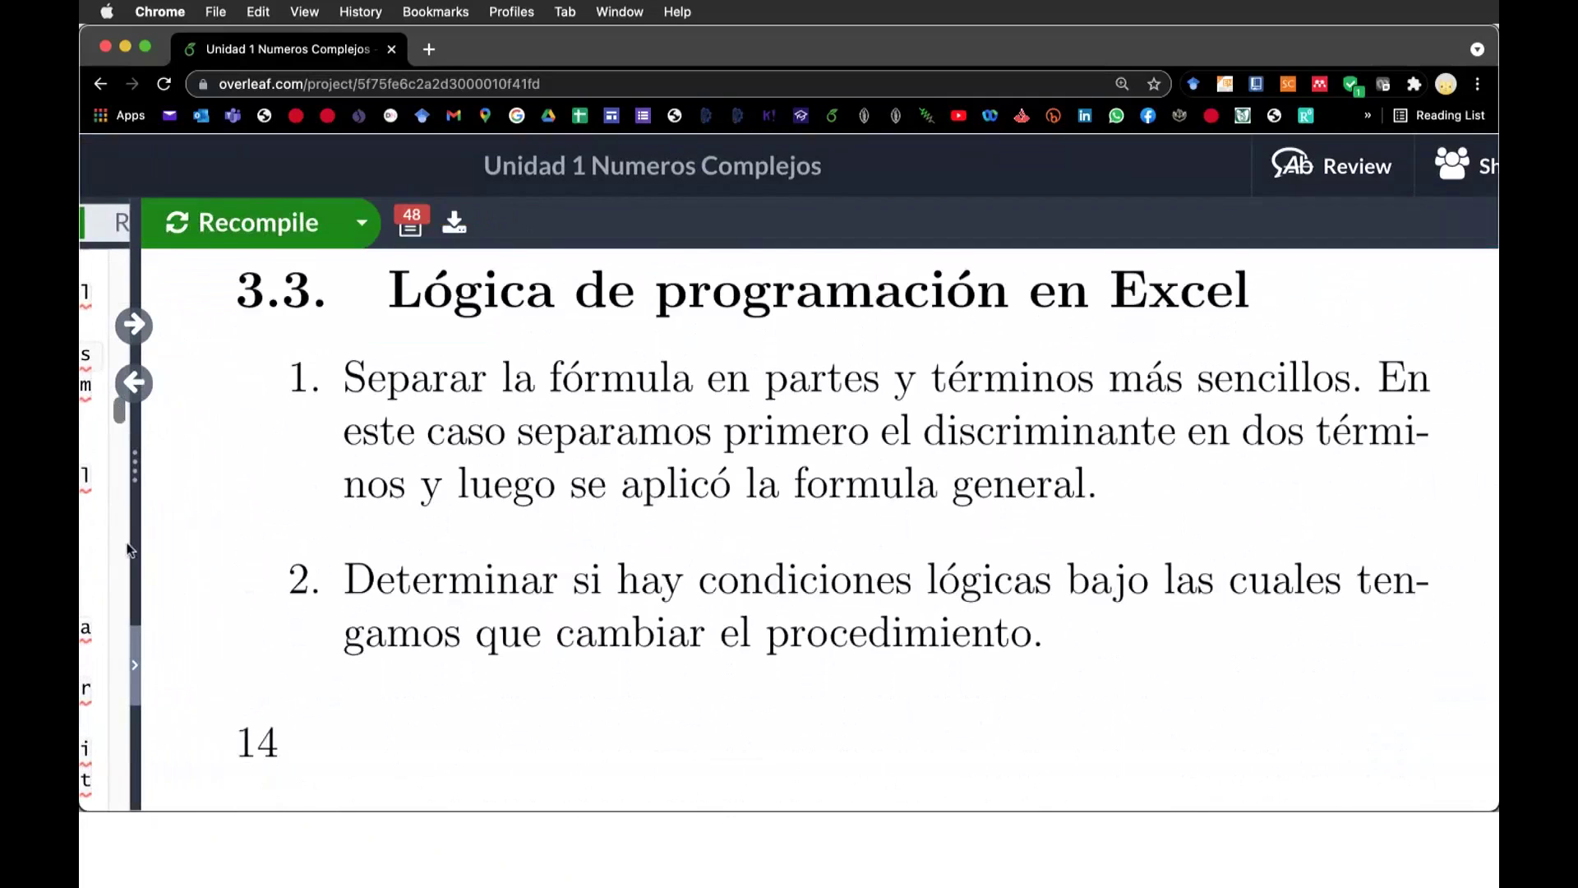
Widen the source editor pane and scroll down to the second item
drag(127, 550, 307, 542)
scroll(510, 532, down, 2)
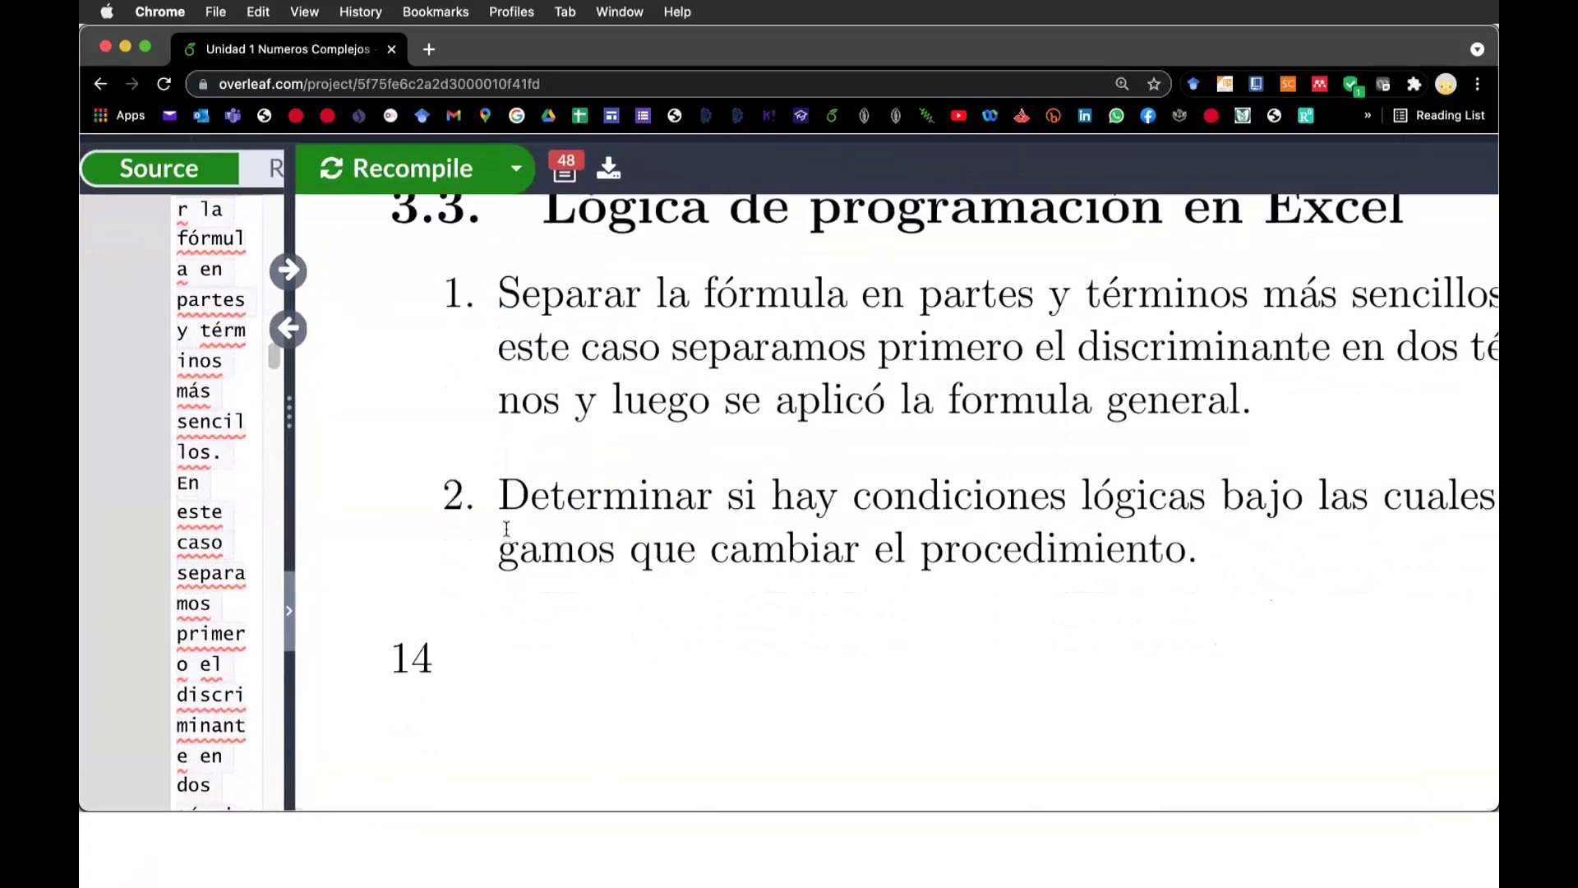
scroll(507, 528, down, 1)
scroll(223, 602, down, 2)
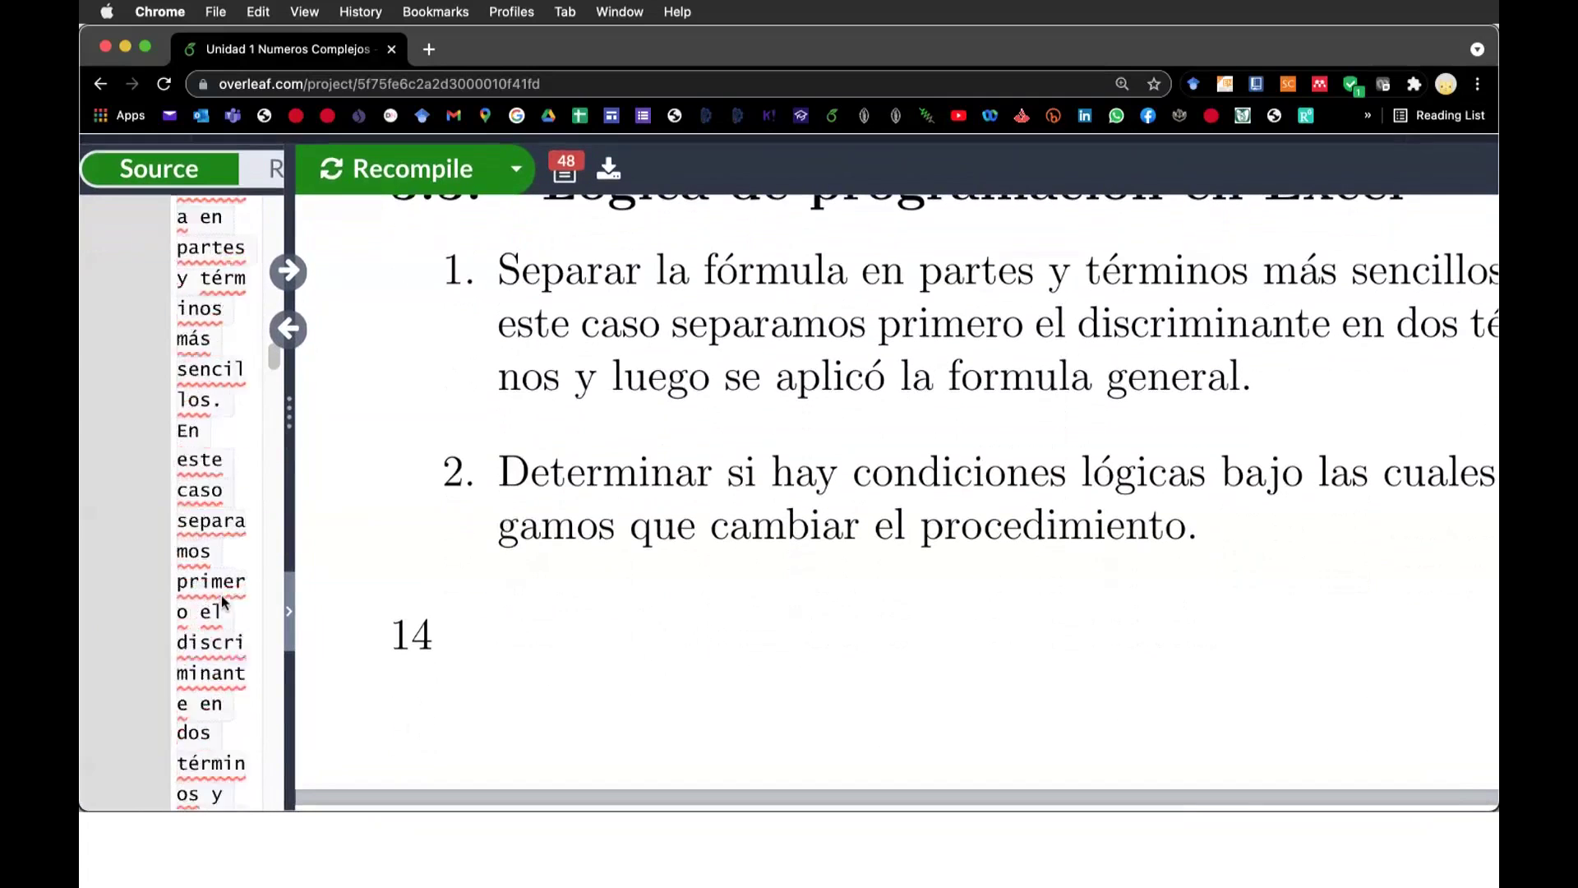
scroll(223, 602, down, 5)
scroll(223, 602, down, 3)
scroll(222, 602, down, 2)
scroll(223, 603, down, 4)
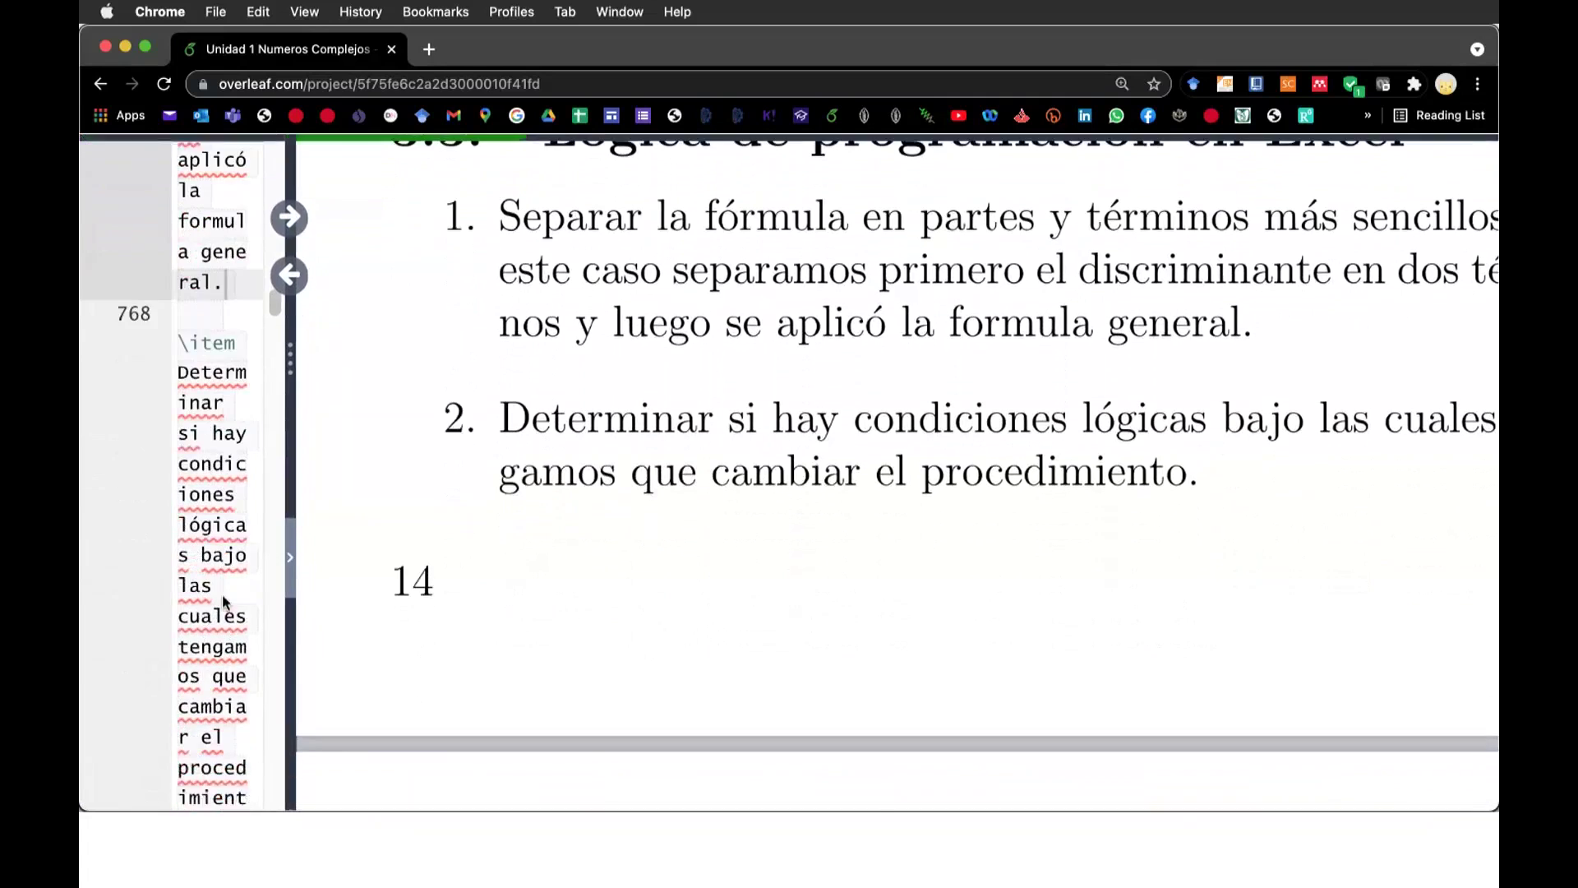
scroll(223, 602, down, 2)
scroll(223, 601, down, 3)
Extend item 2: the discriminant's sign defines the 4 possible root types, ending 'raíces del polinomio.'
click(230, 510)
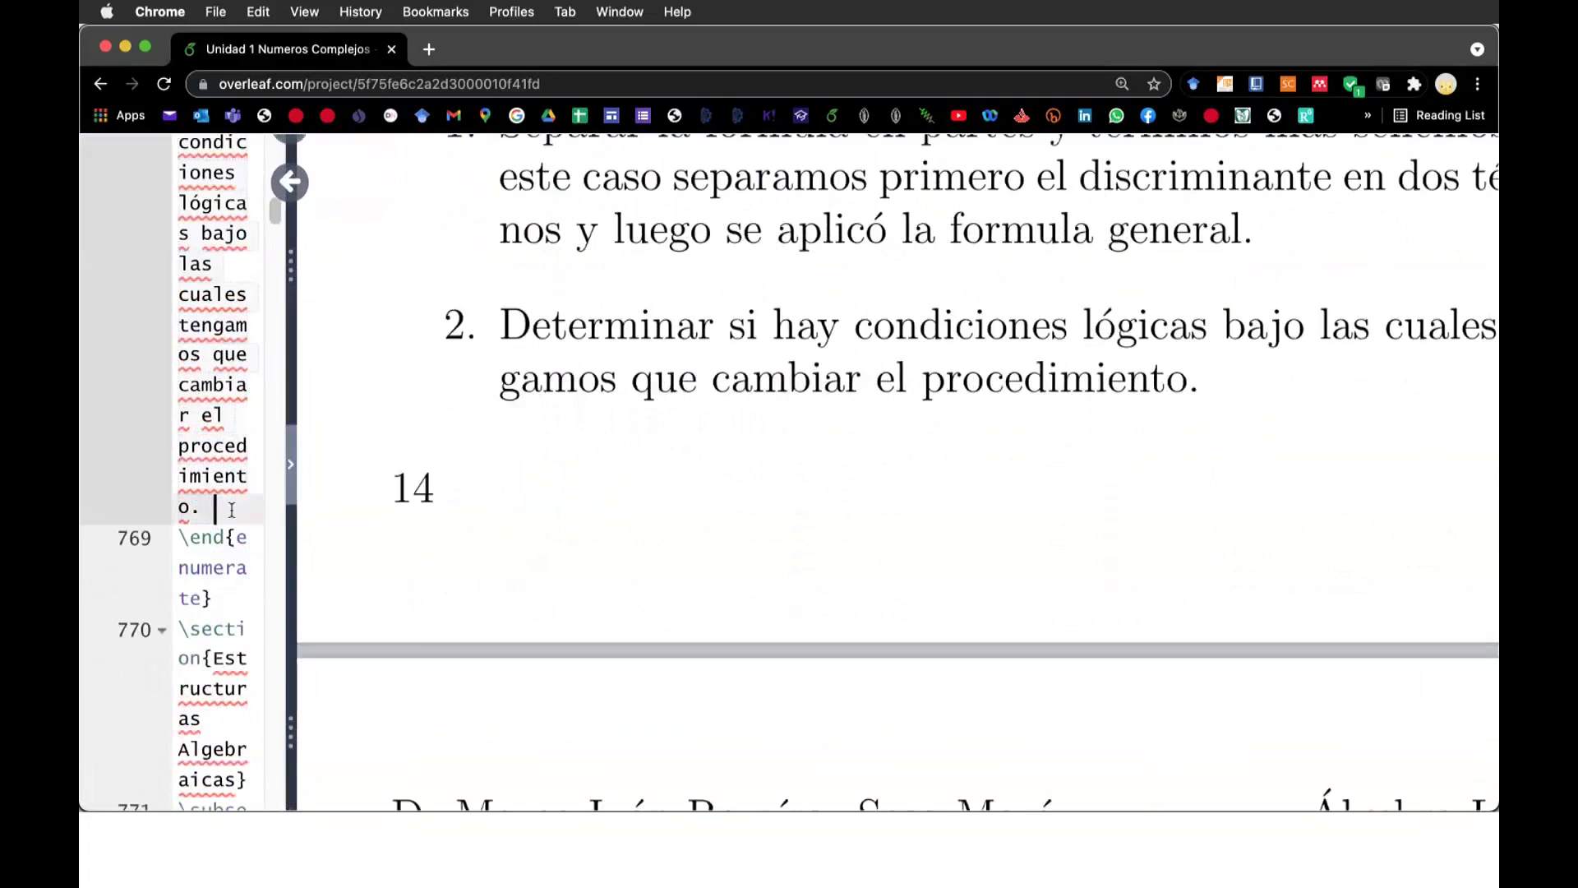
text(Para )
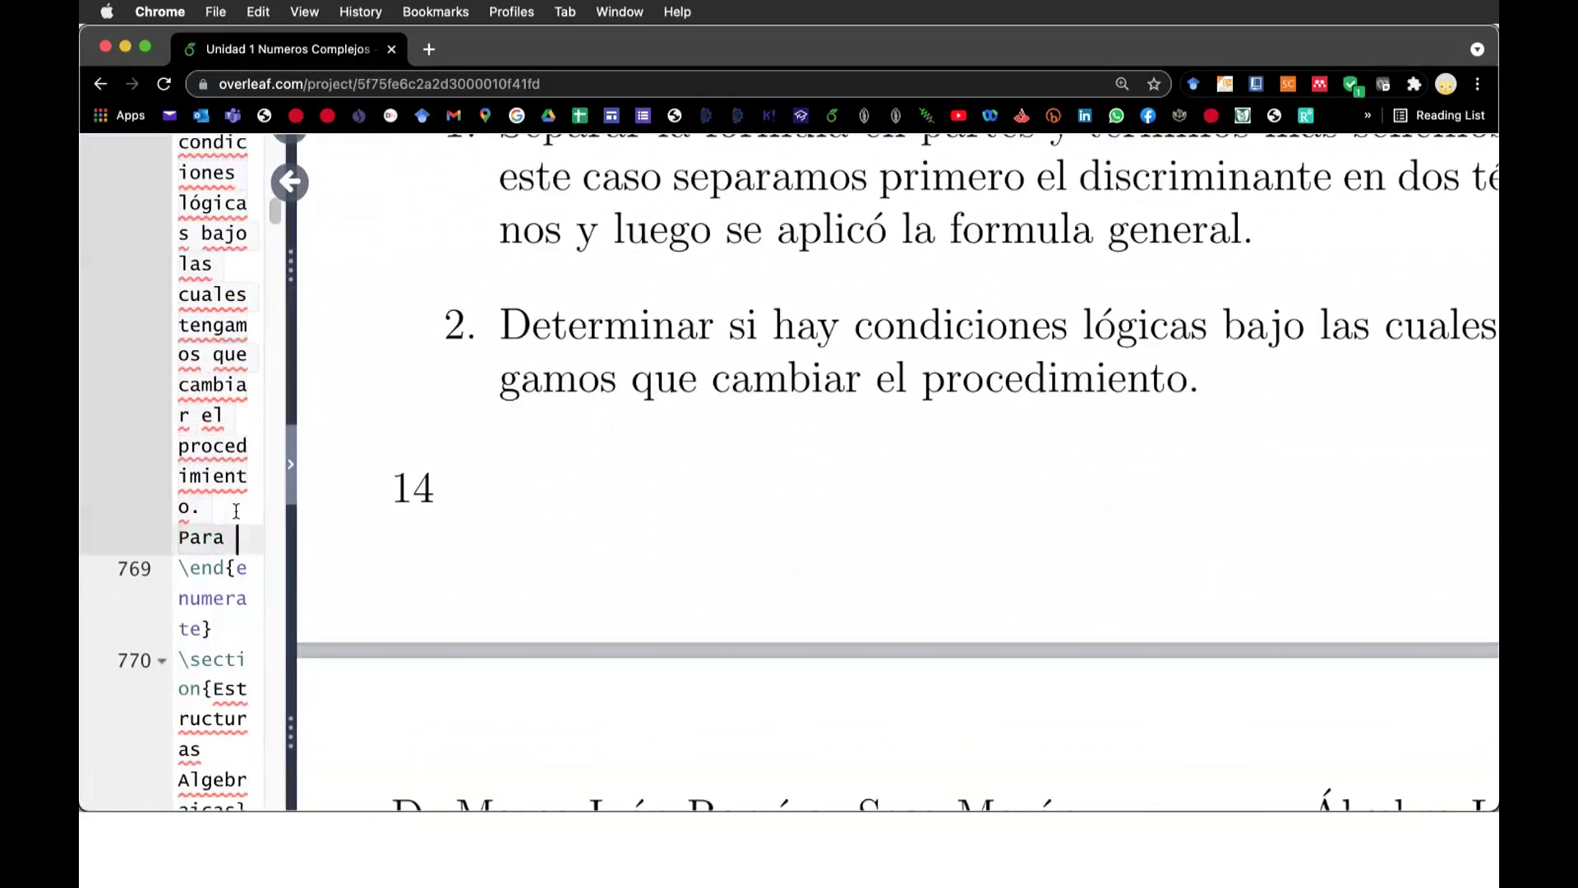
text(este caso el sign)
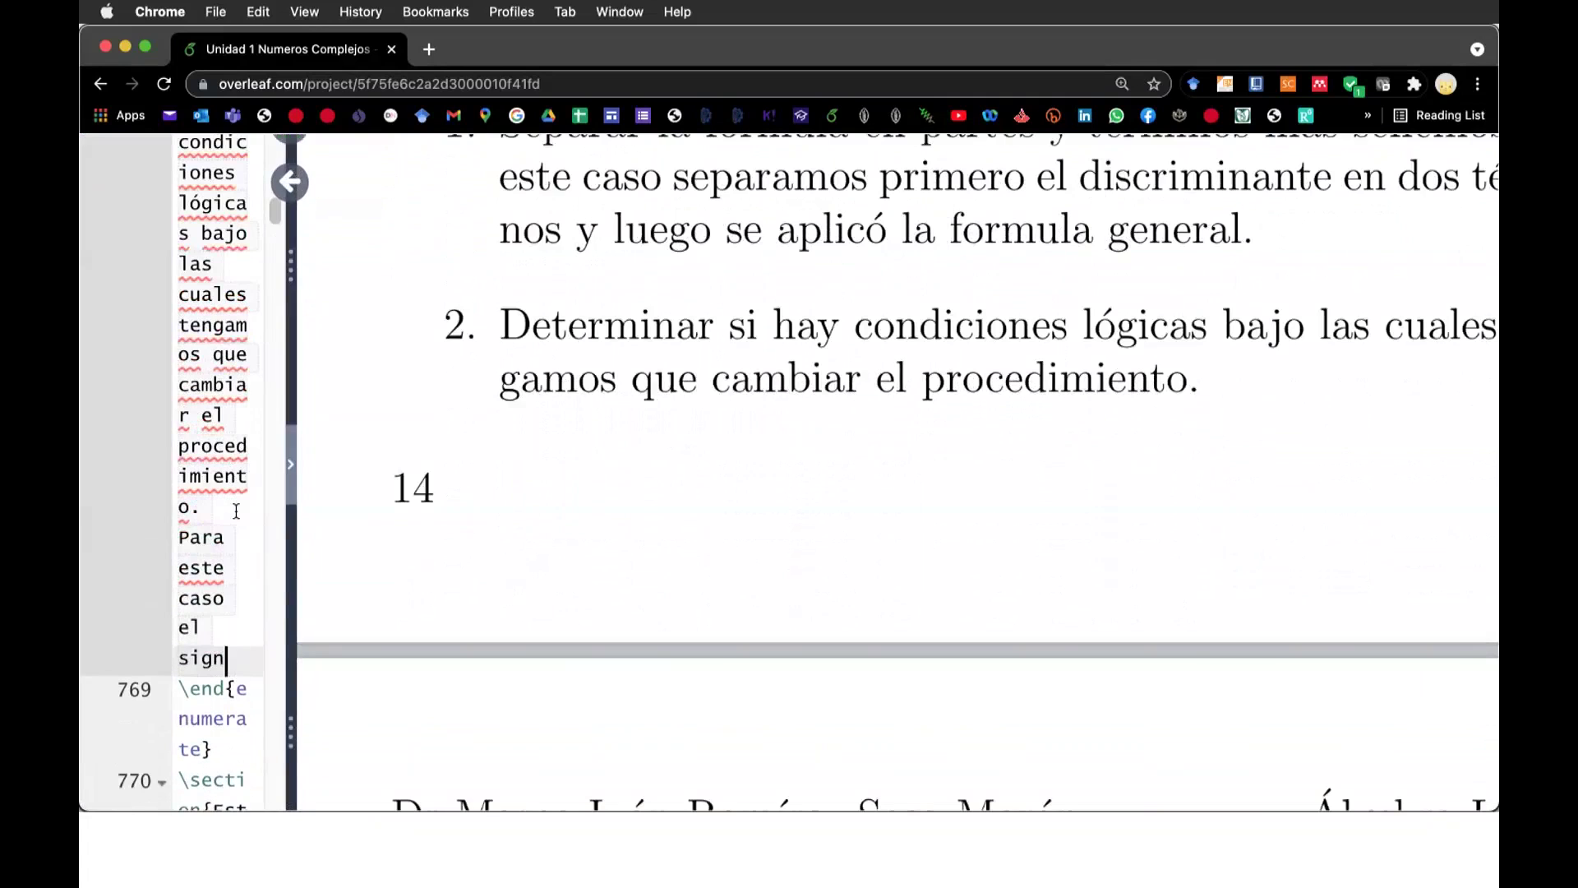
text(o del )
text(discriminan)
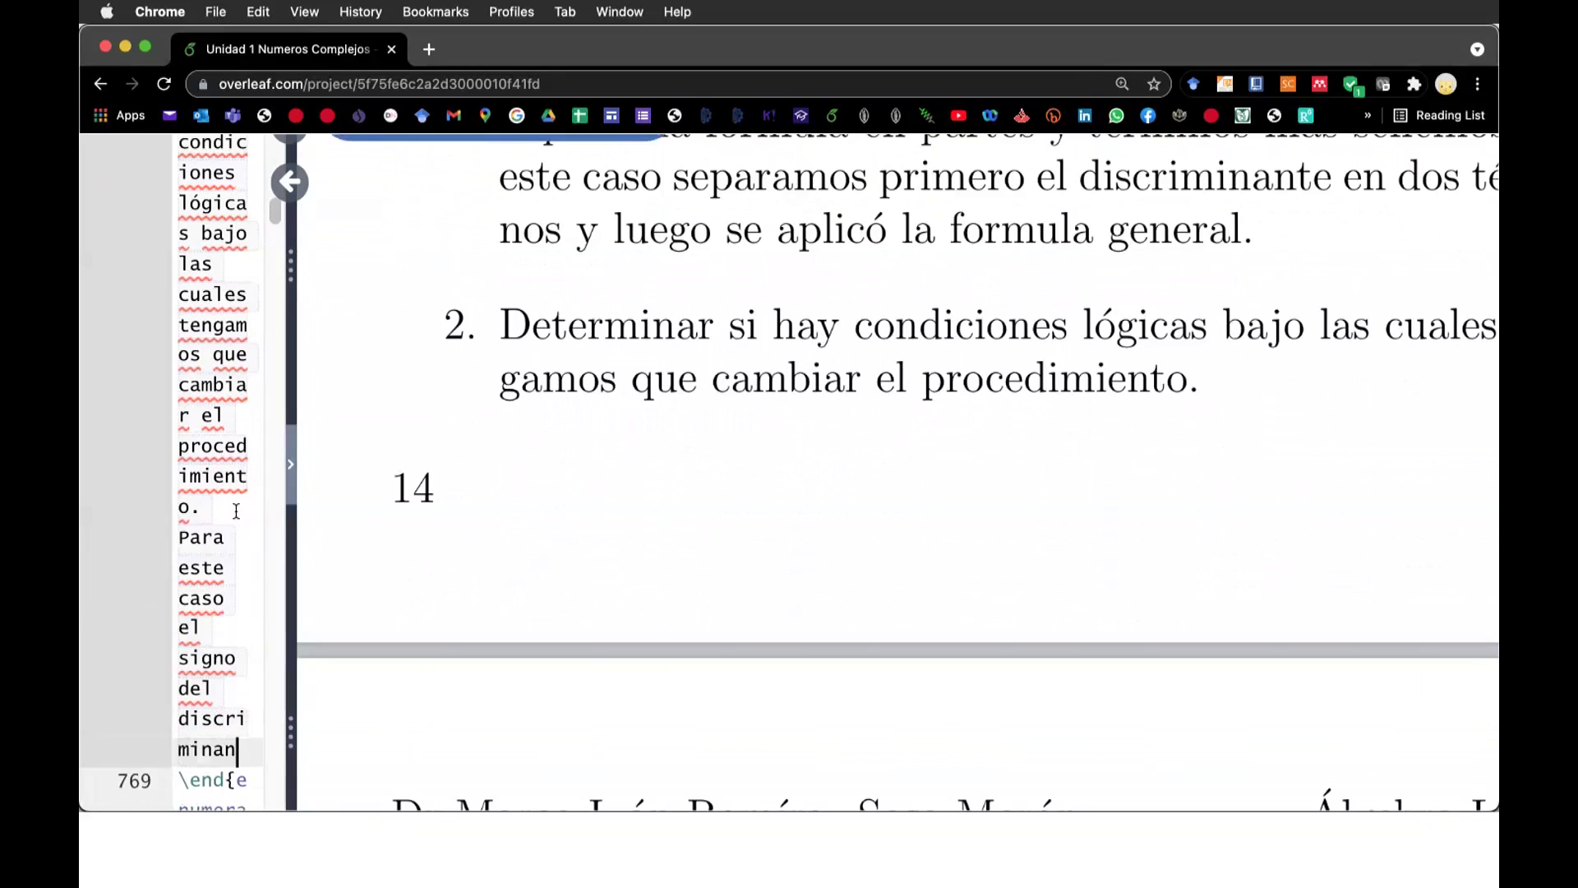
text(te nos define)
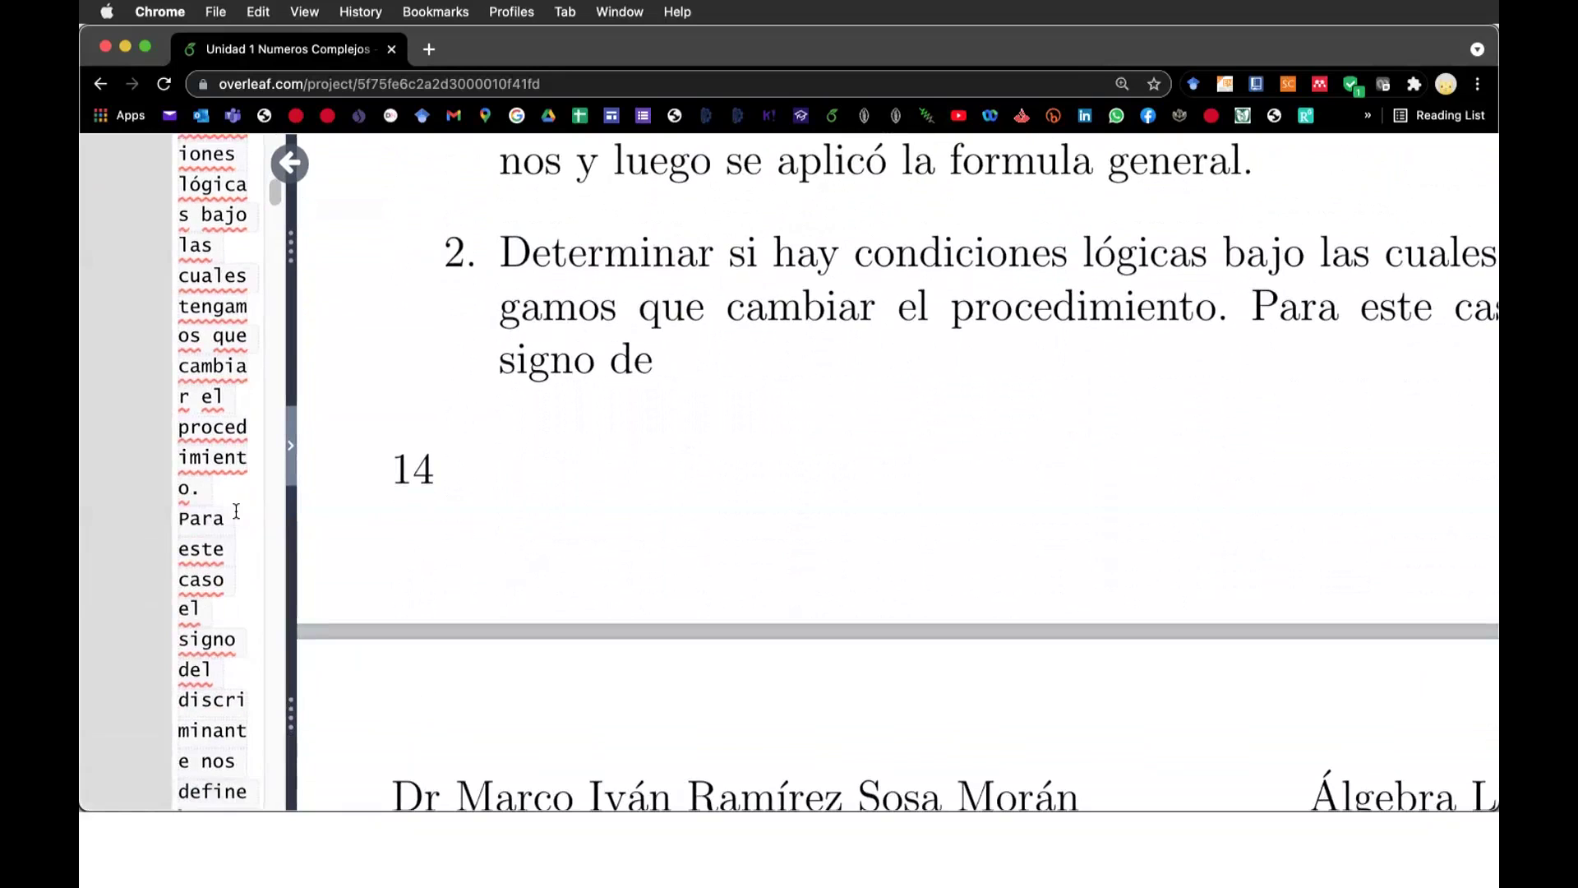
text( los  p)
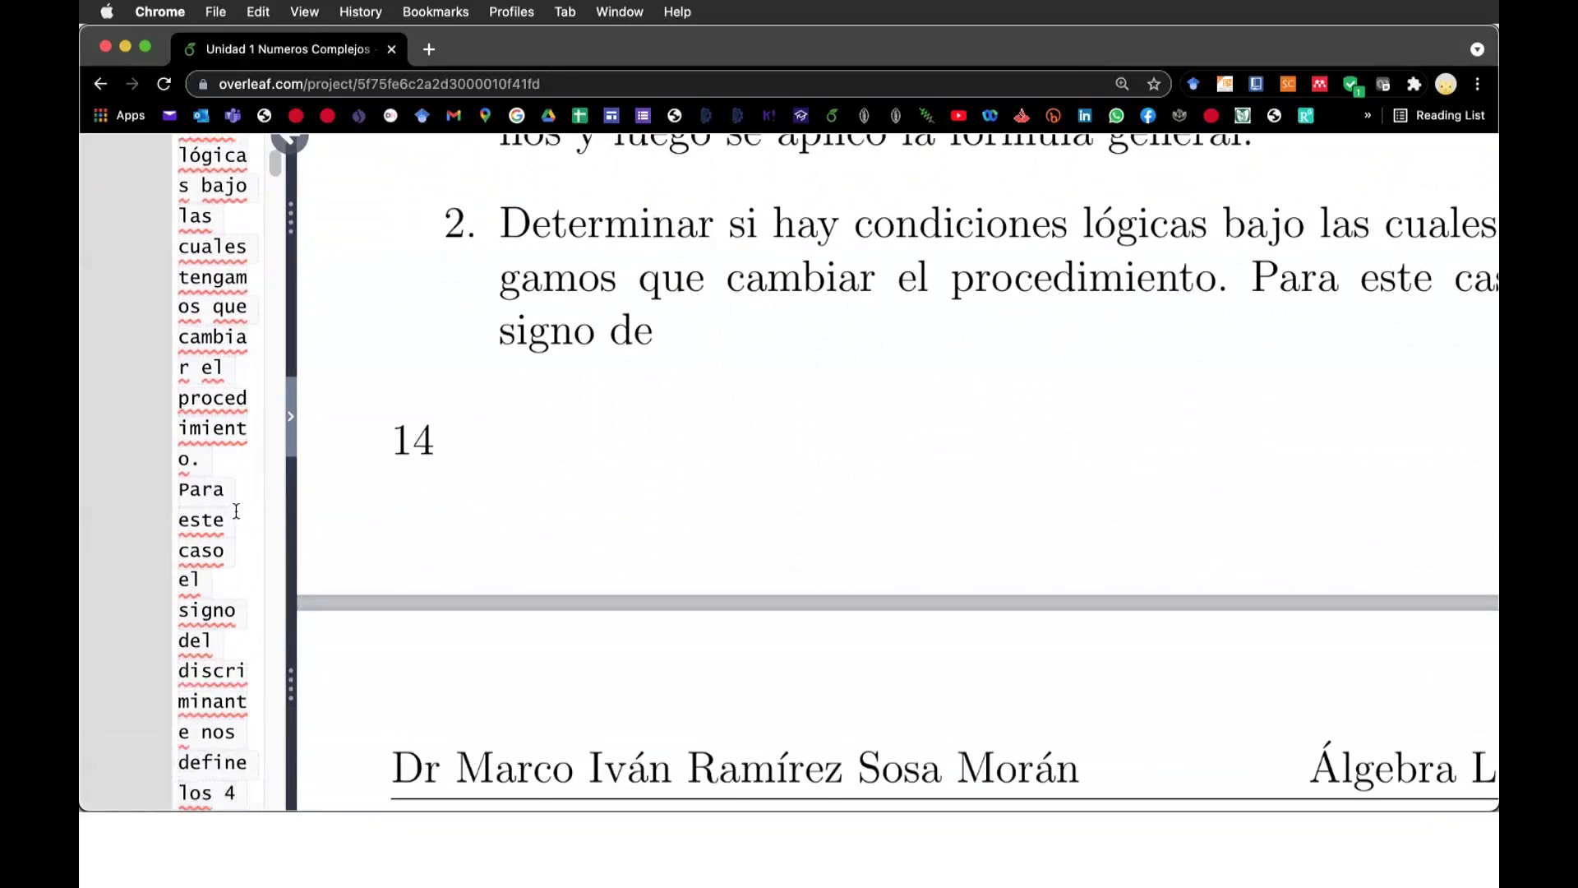
text(osibles cas)
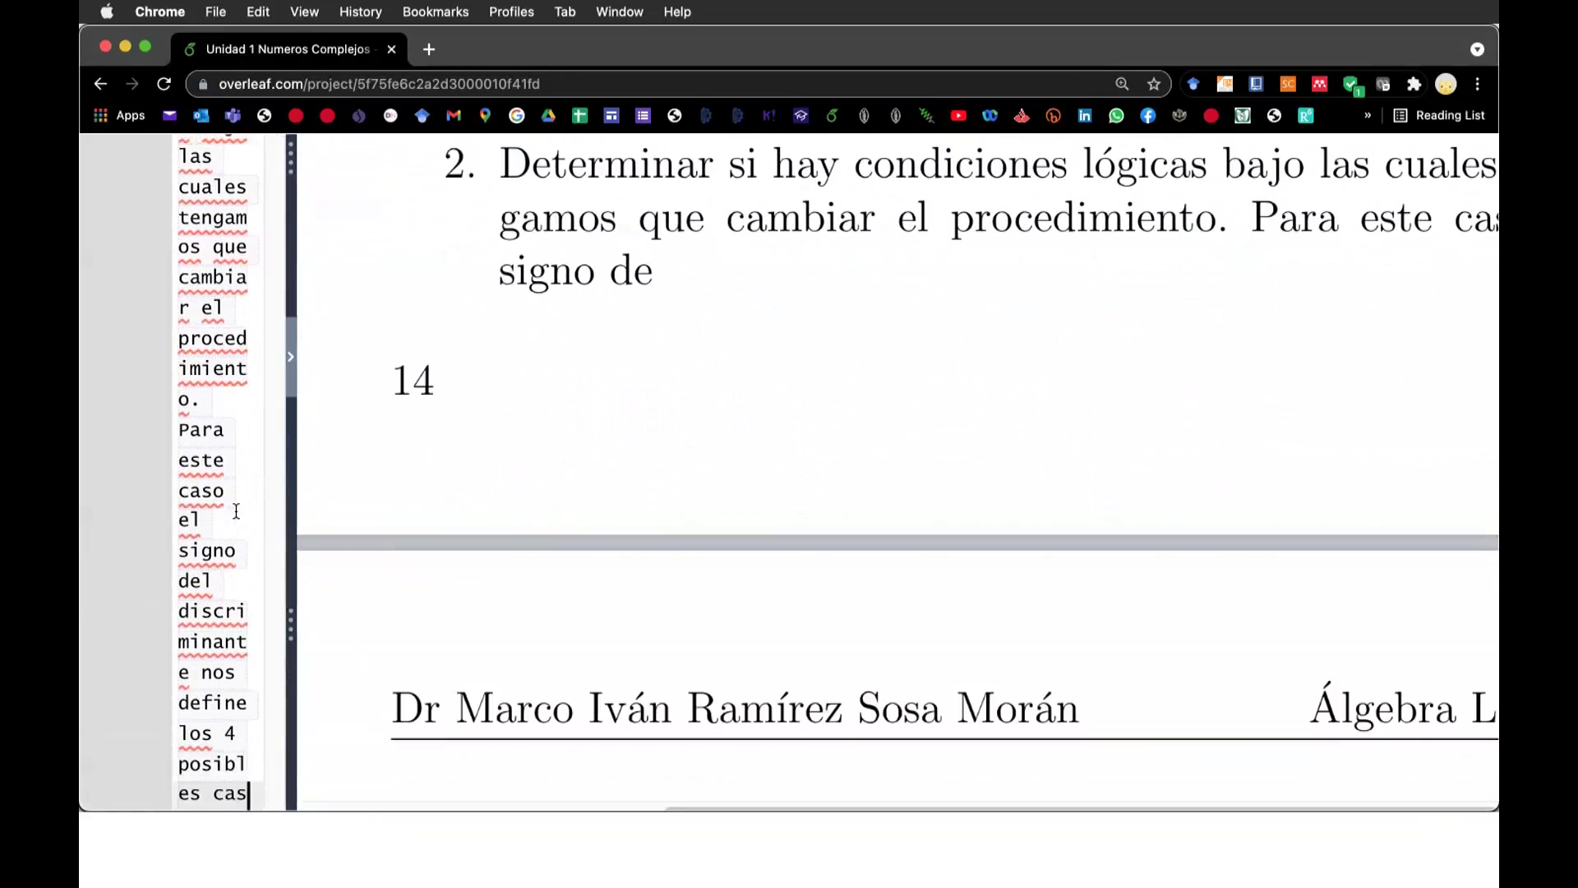
text(pos de raí)
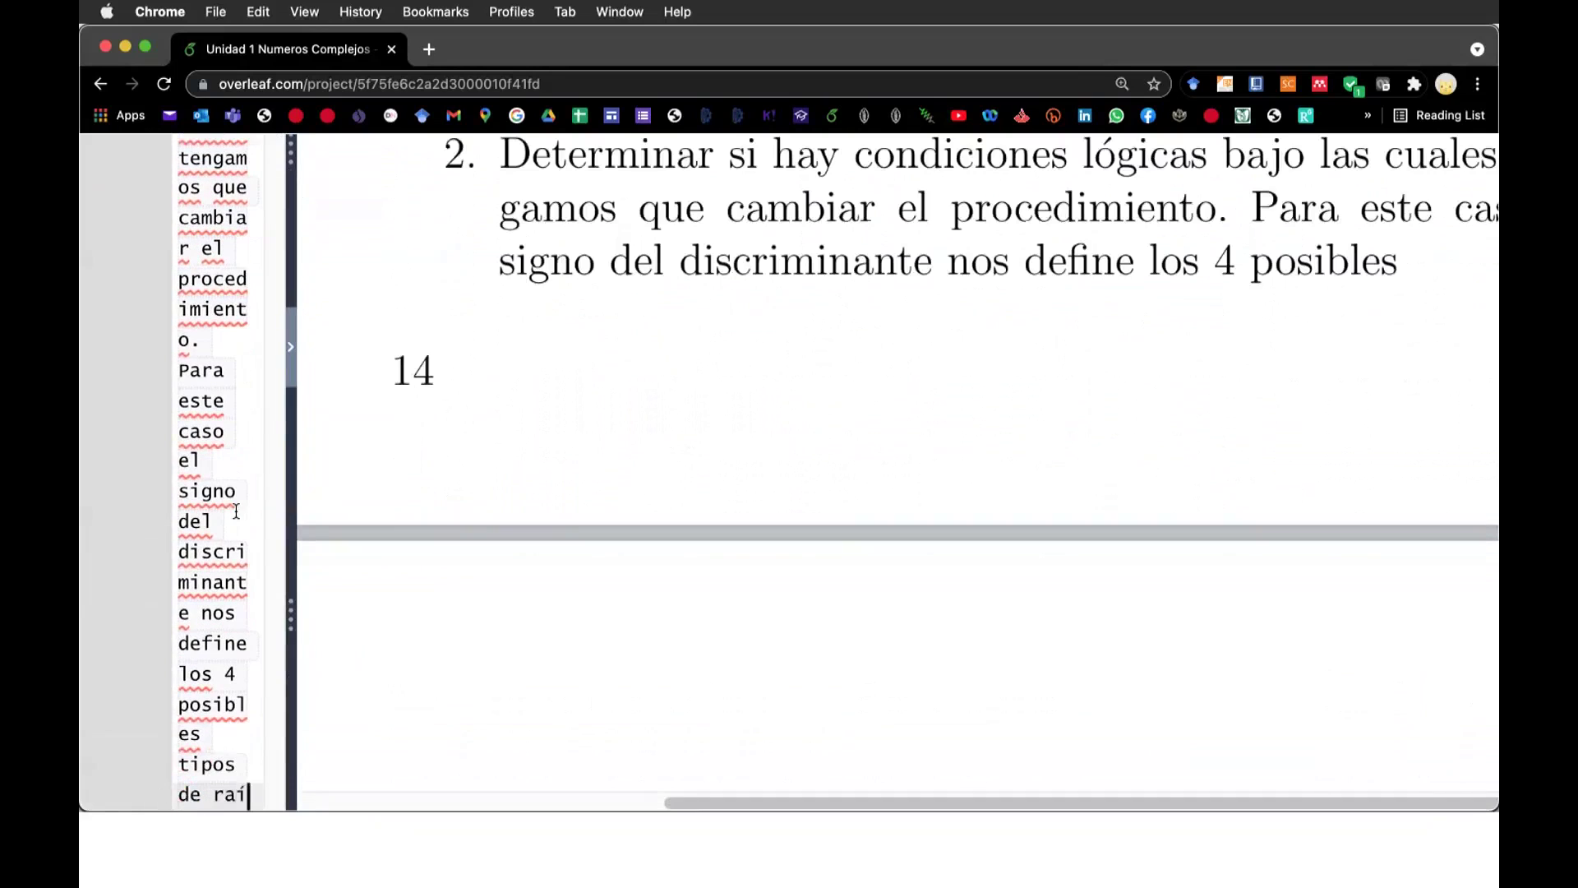
text(ces de)
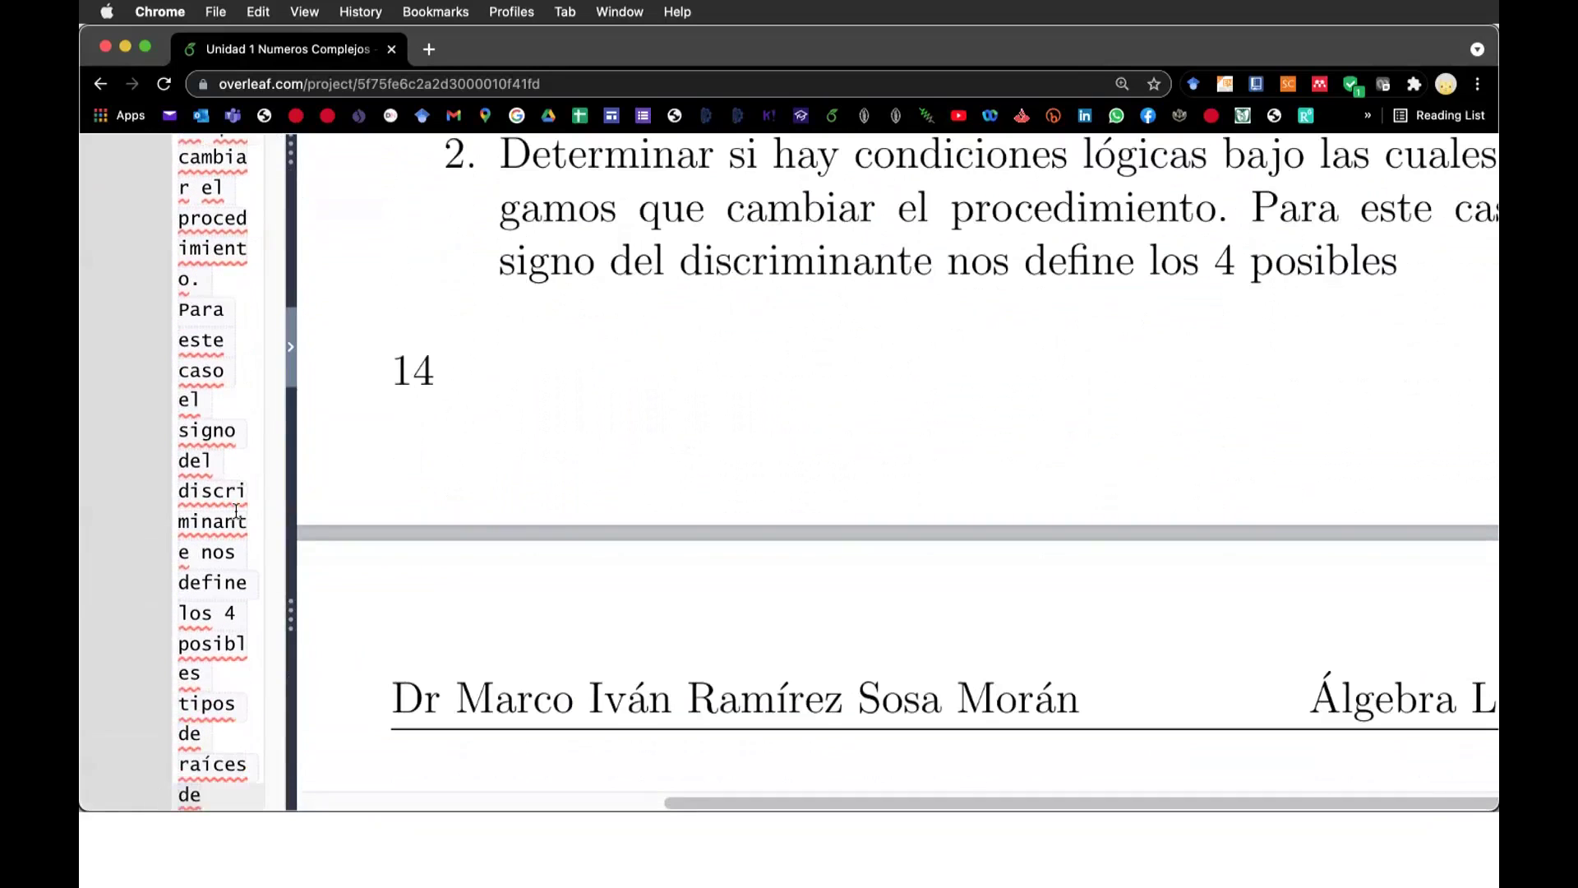
text(linomio.)
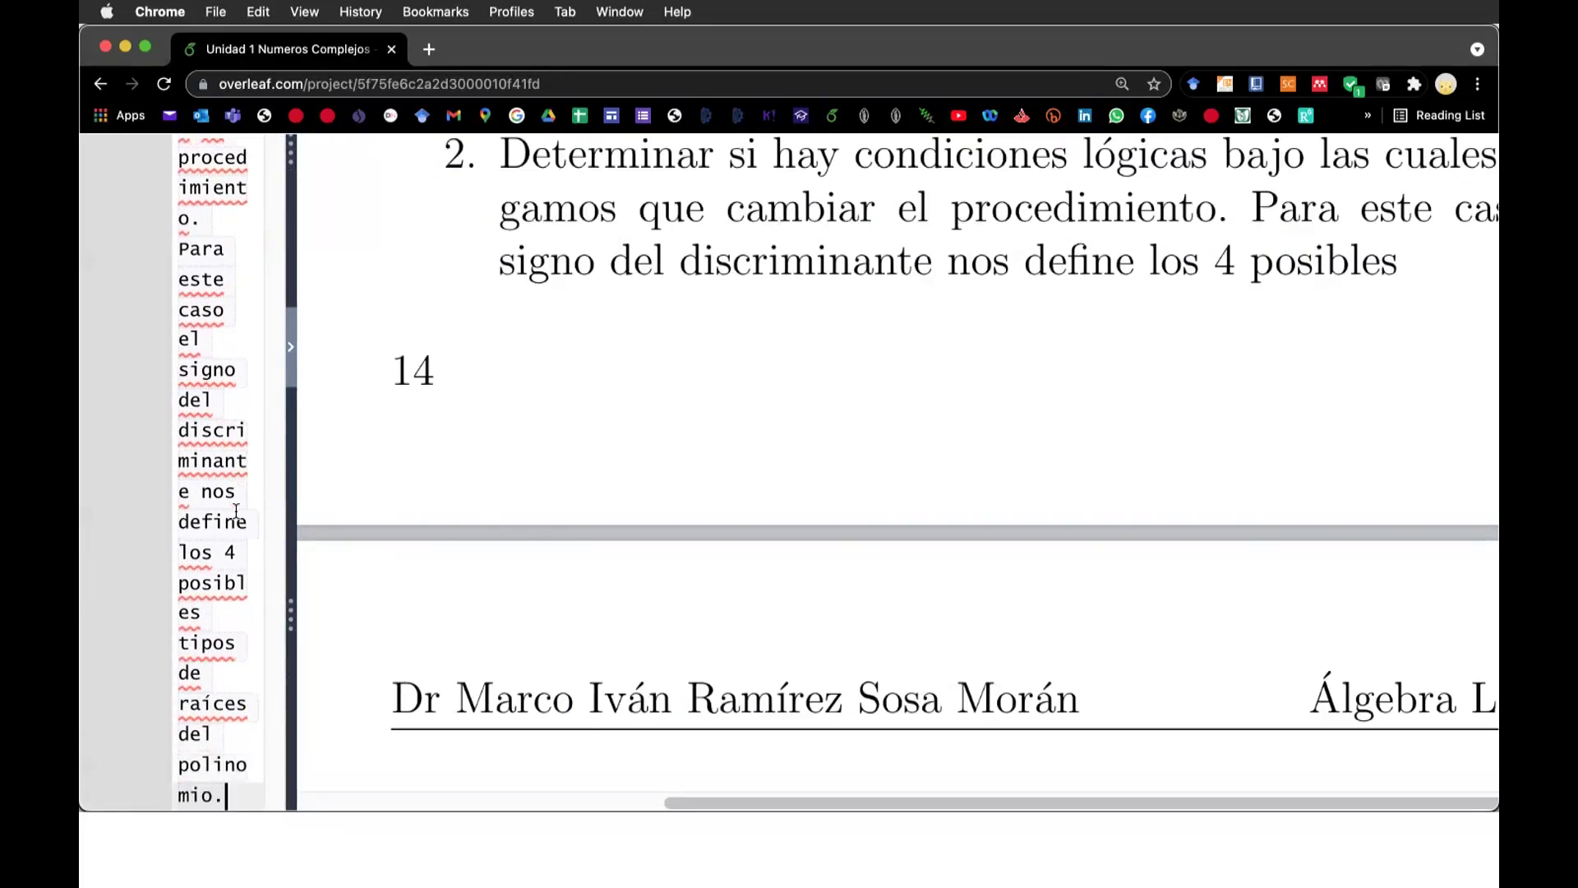
scroll(793, 365, up, 2)
scroll(793, 362, up, 1)
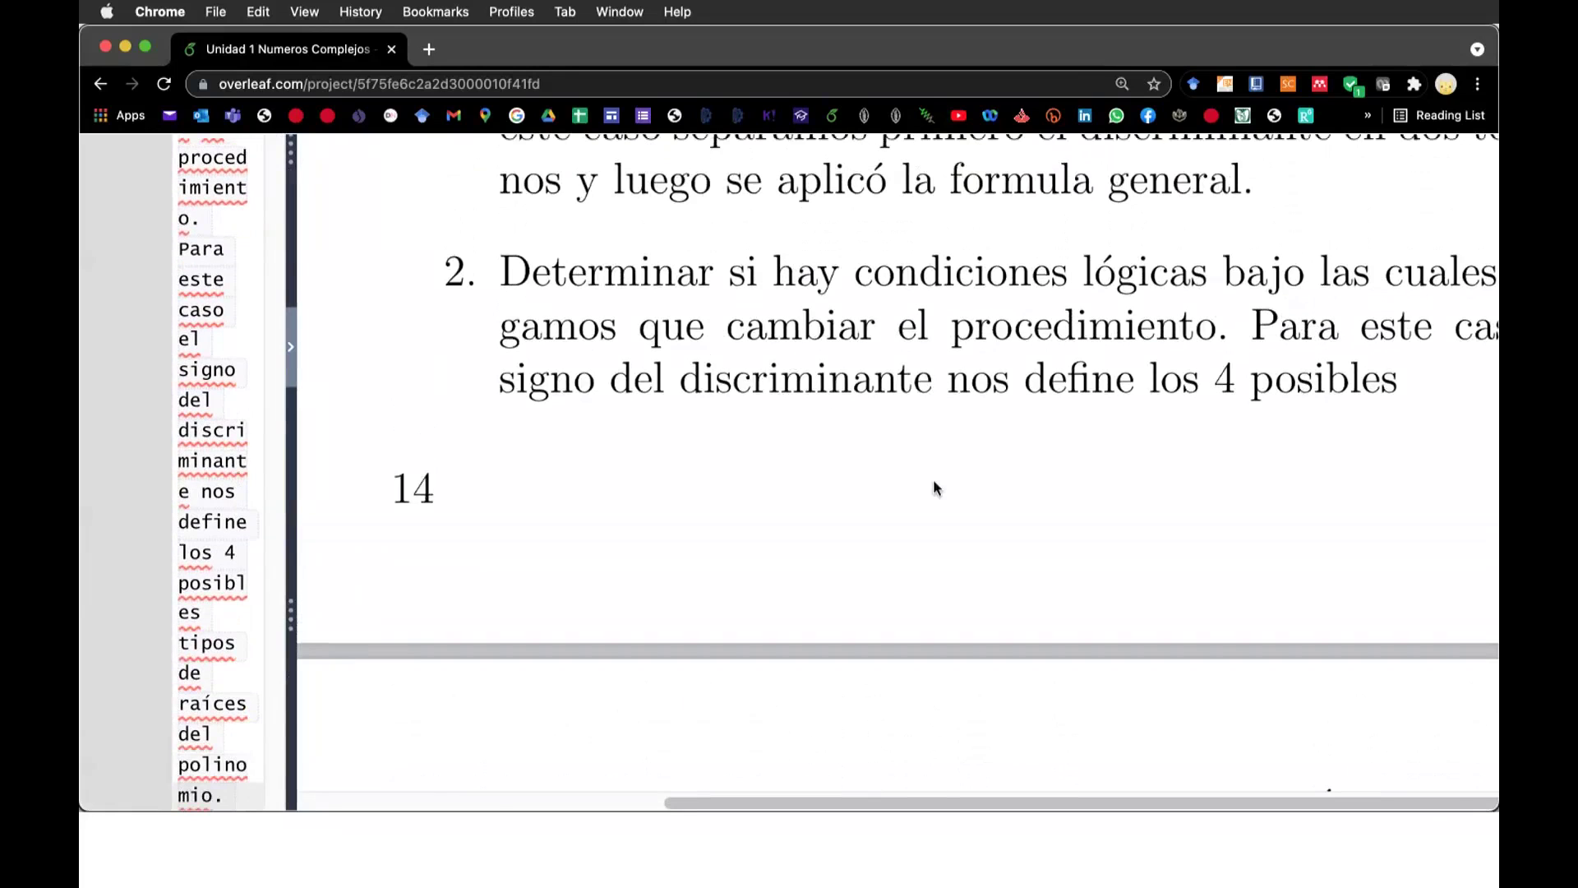
scroll(934, 487, up, 2)
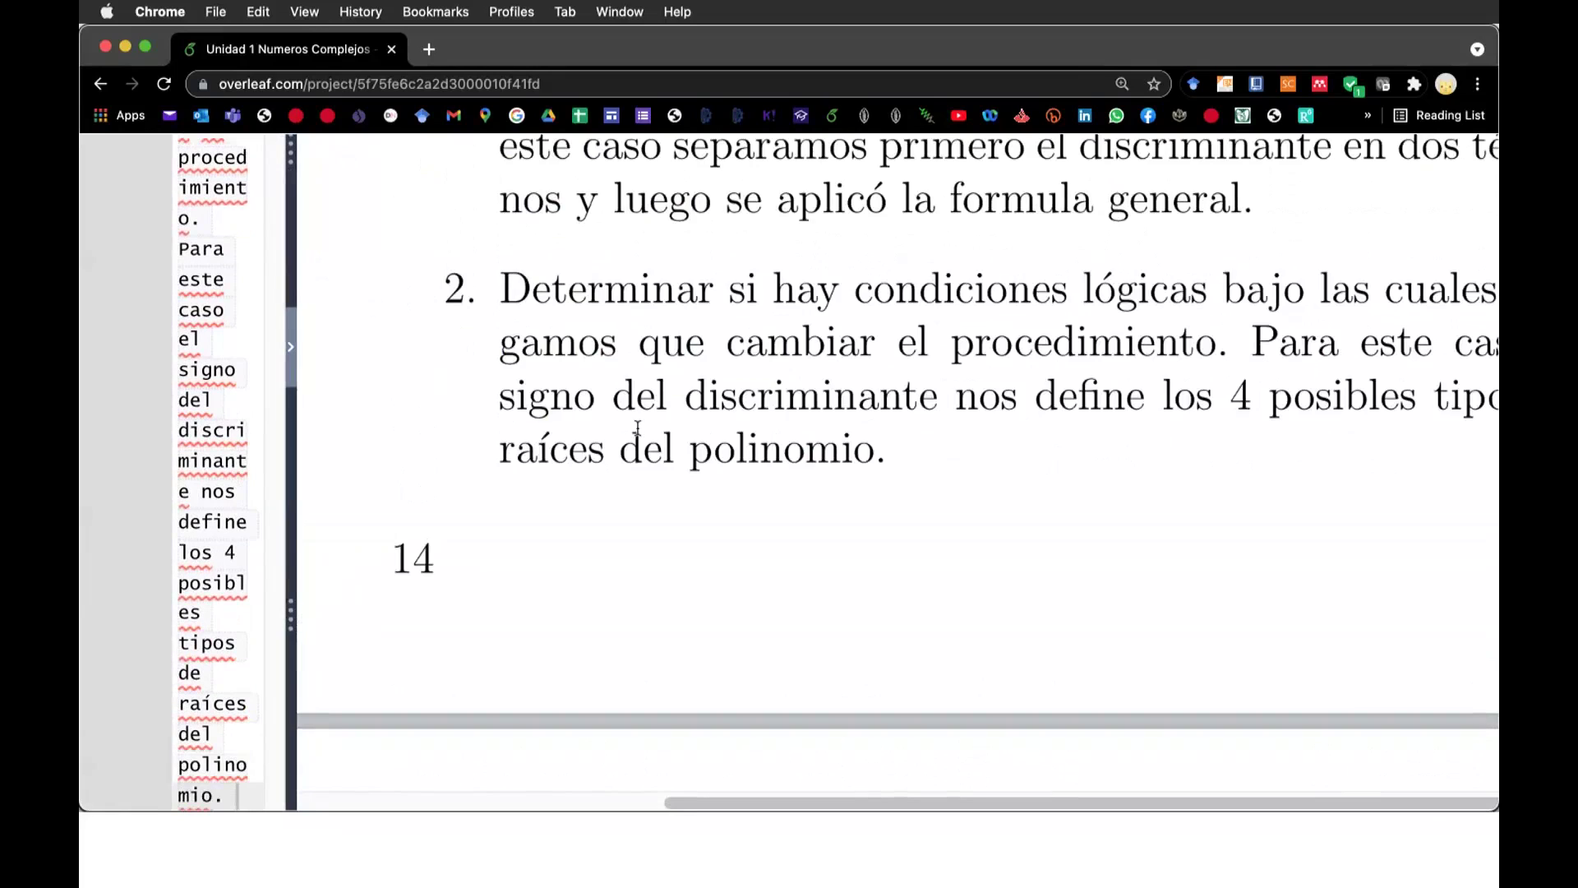
scroll(637, 428, up, 2)
scroll(637, 427, right, 2)
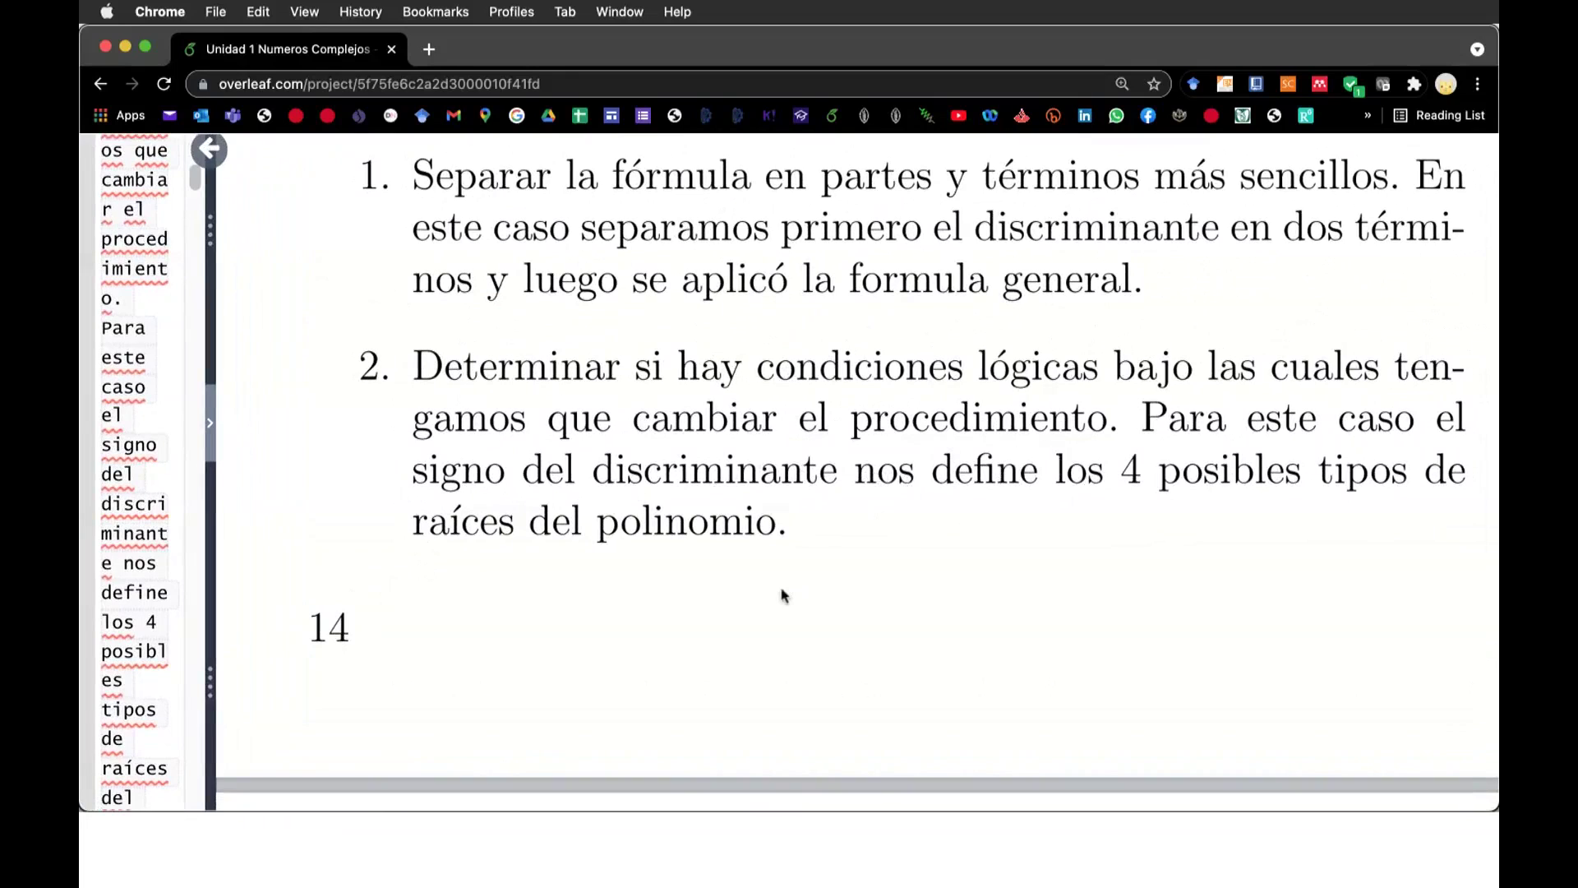
scroll(173, 617, down, 3)
scroll(171, 609, down, 2)
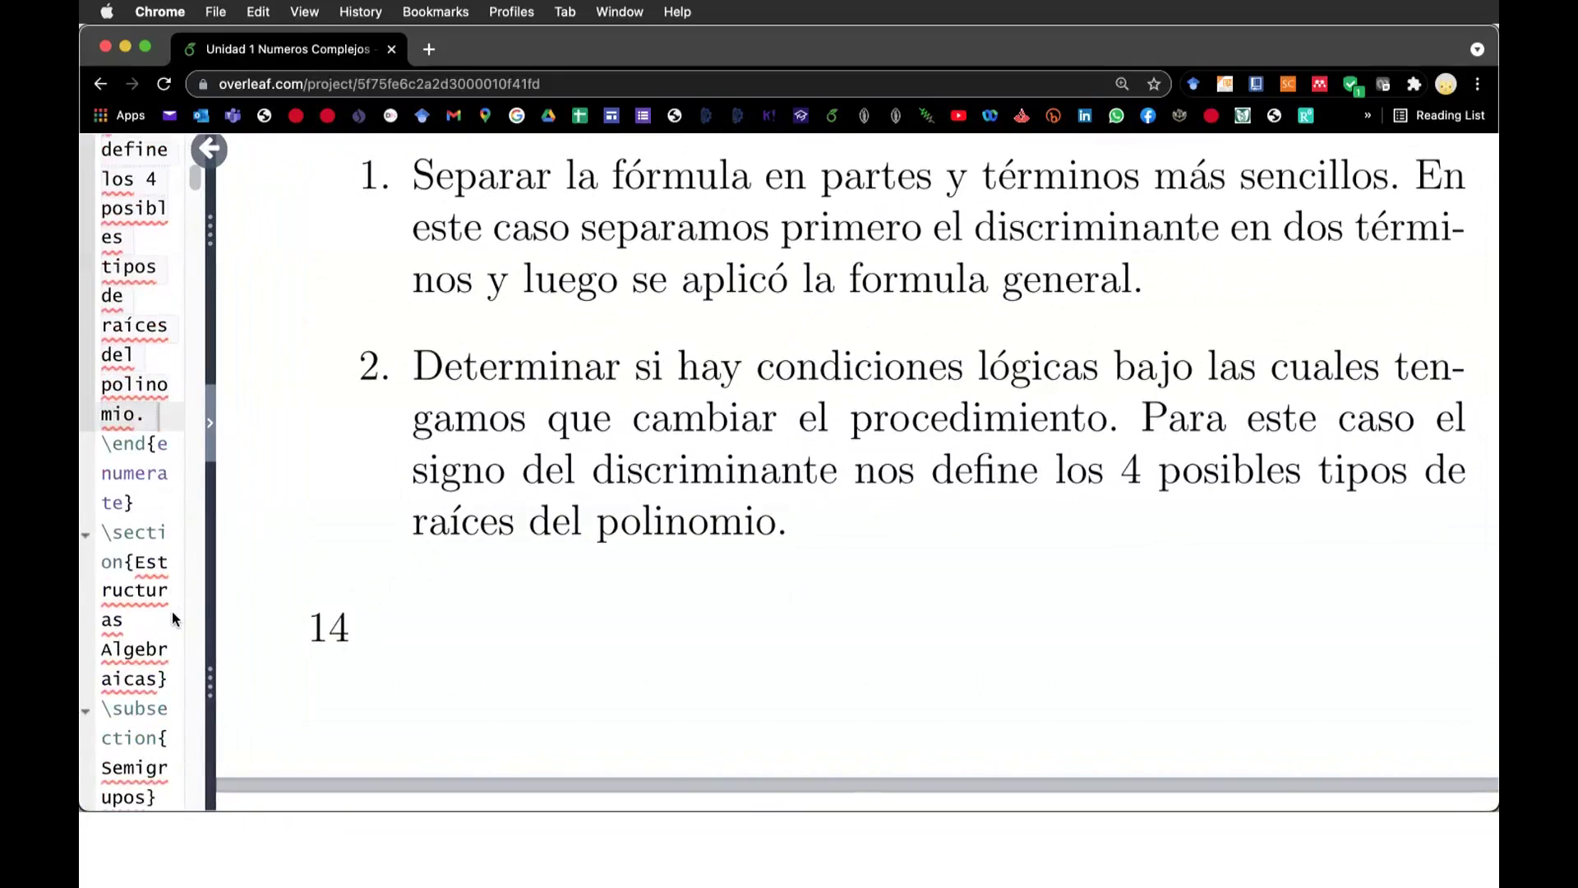
scroll(144, 591, down, 2)
scroll(144, 591, up, 1)
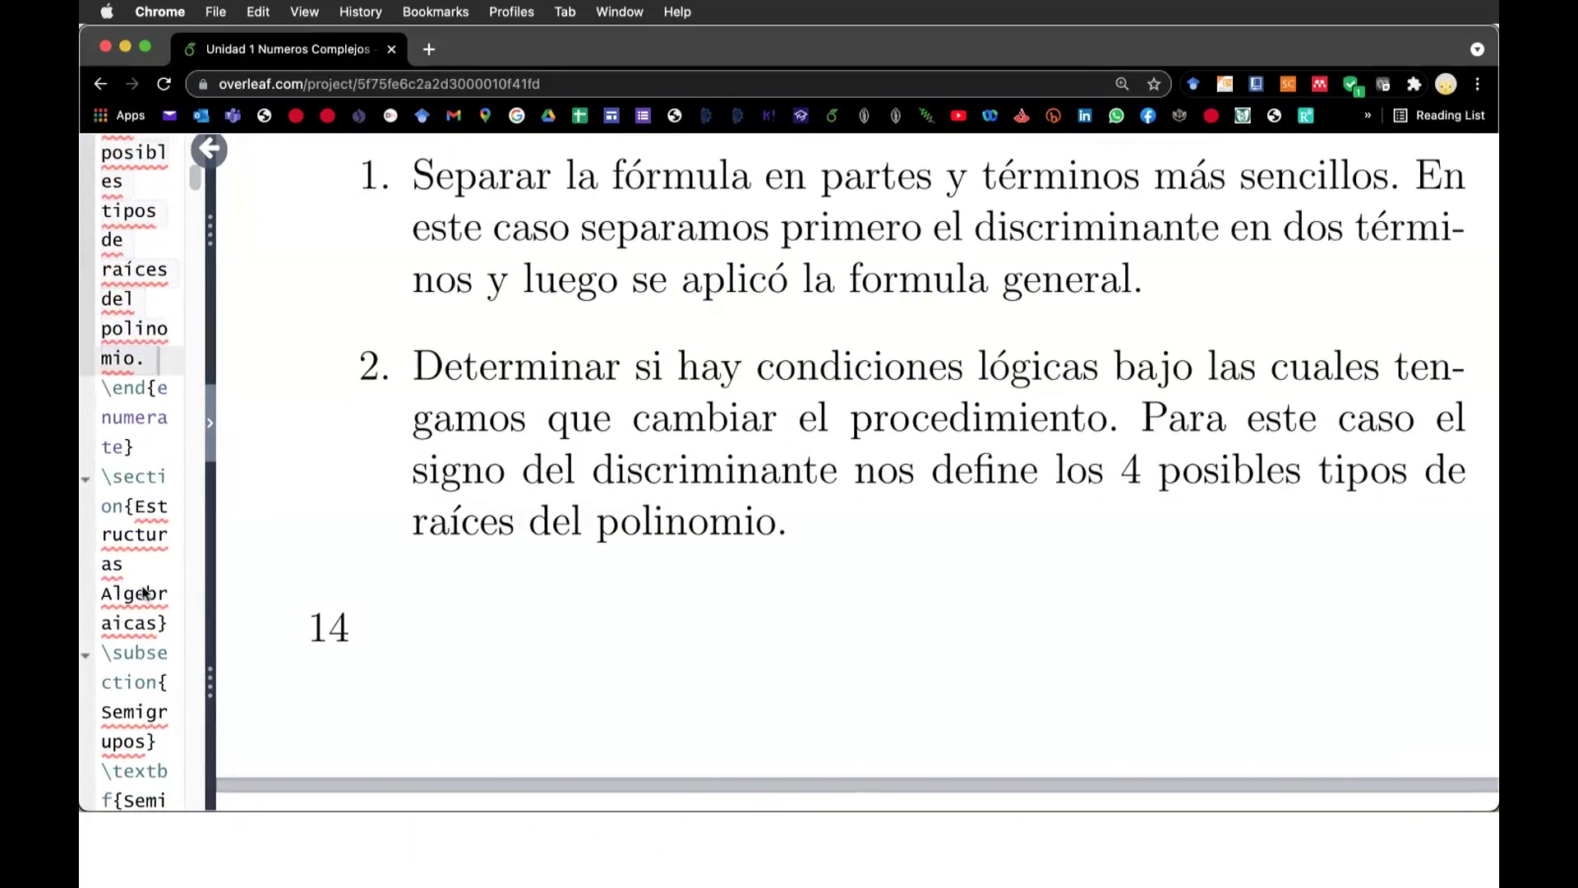
scroll(152, 641, up, 1)
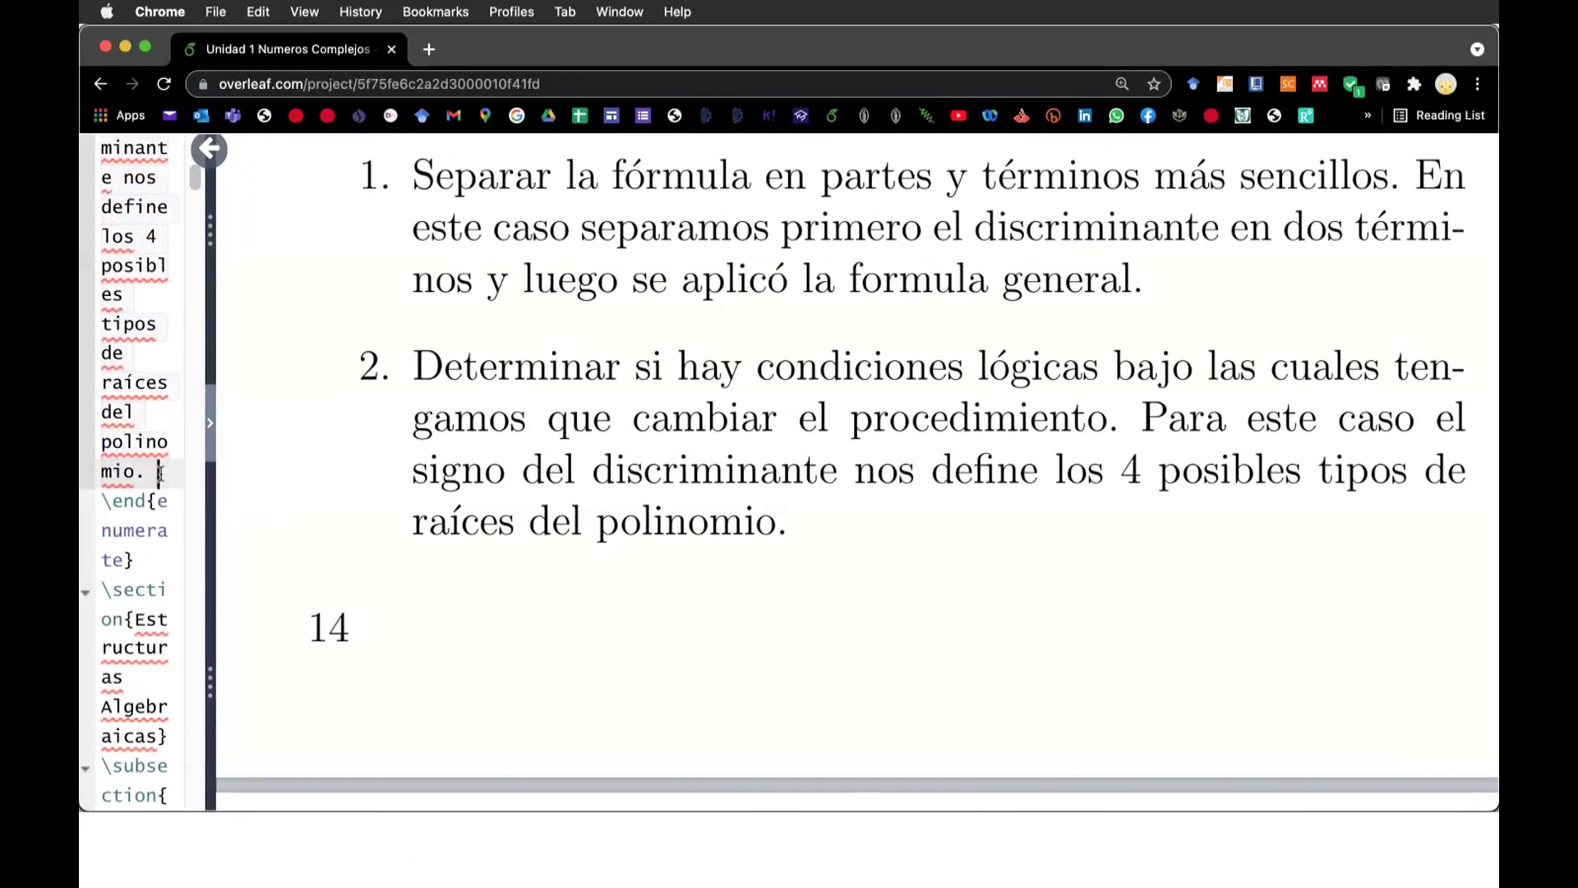
Insert an empty \[\] display-math block on a new line after item 2
key(Return)
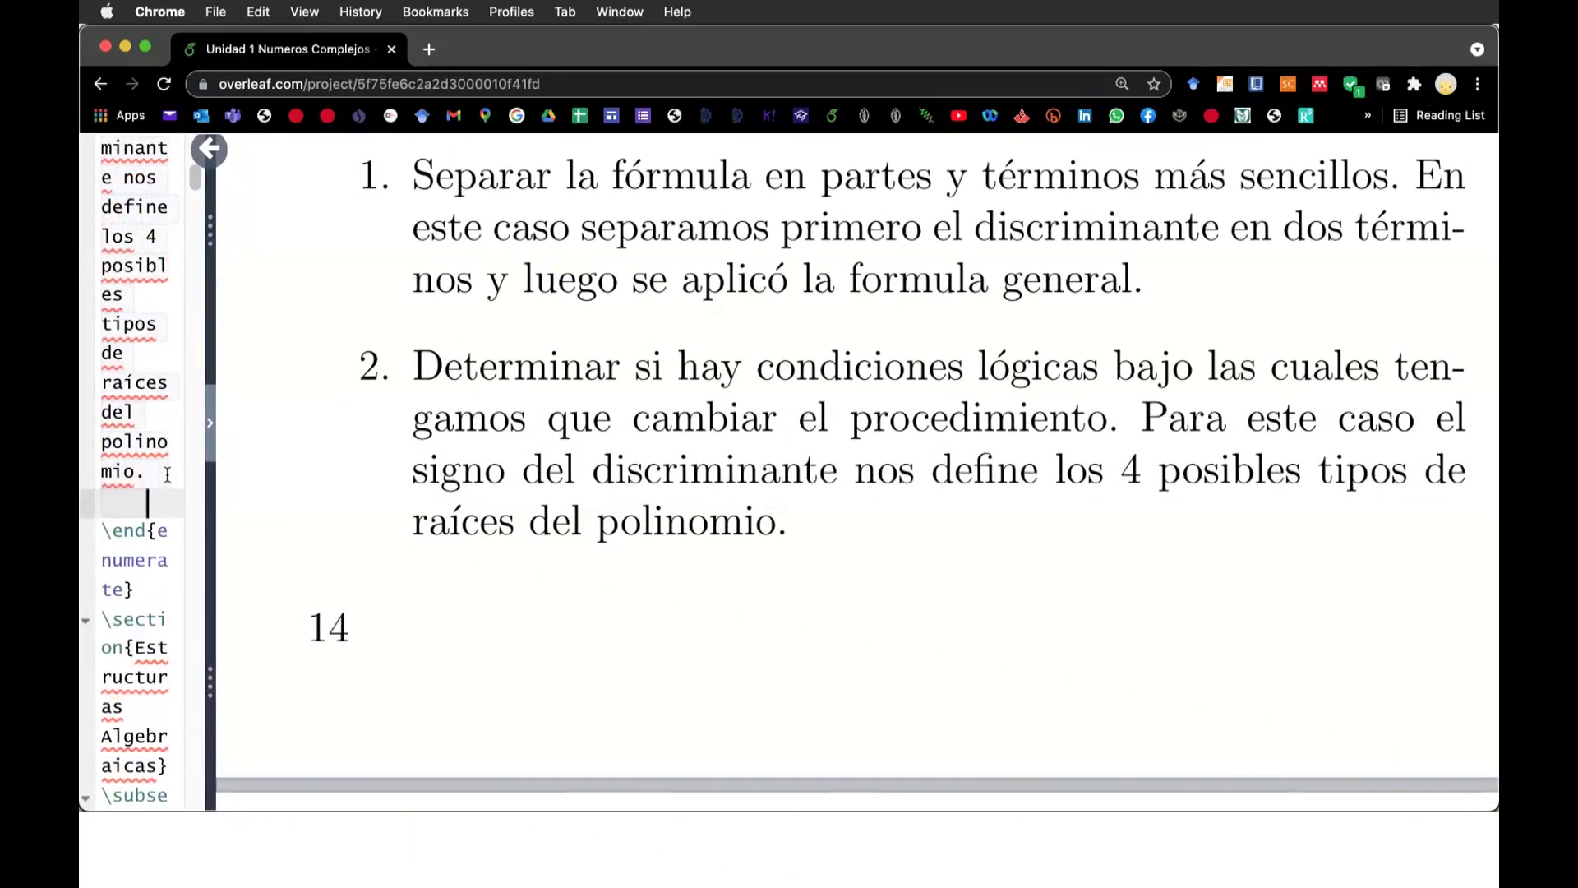
text(\[\])
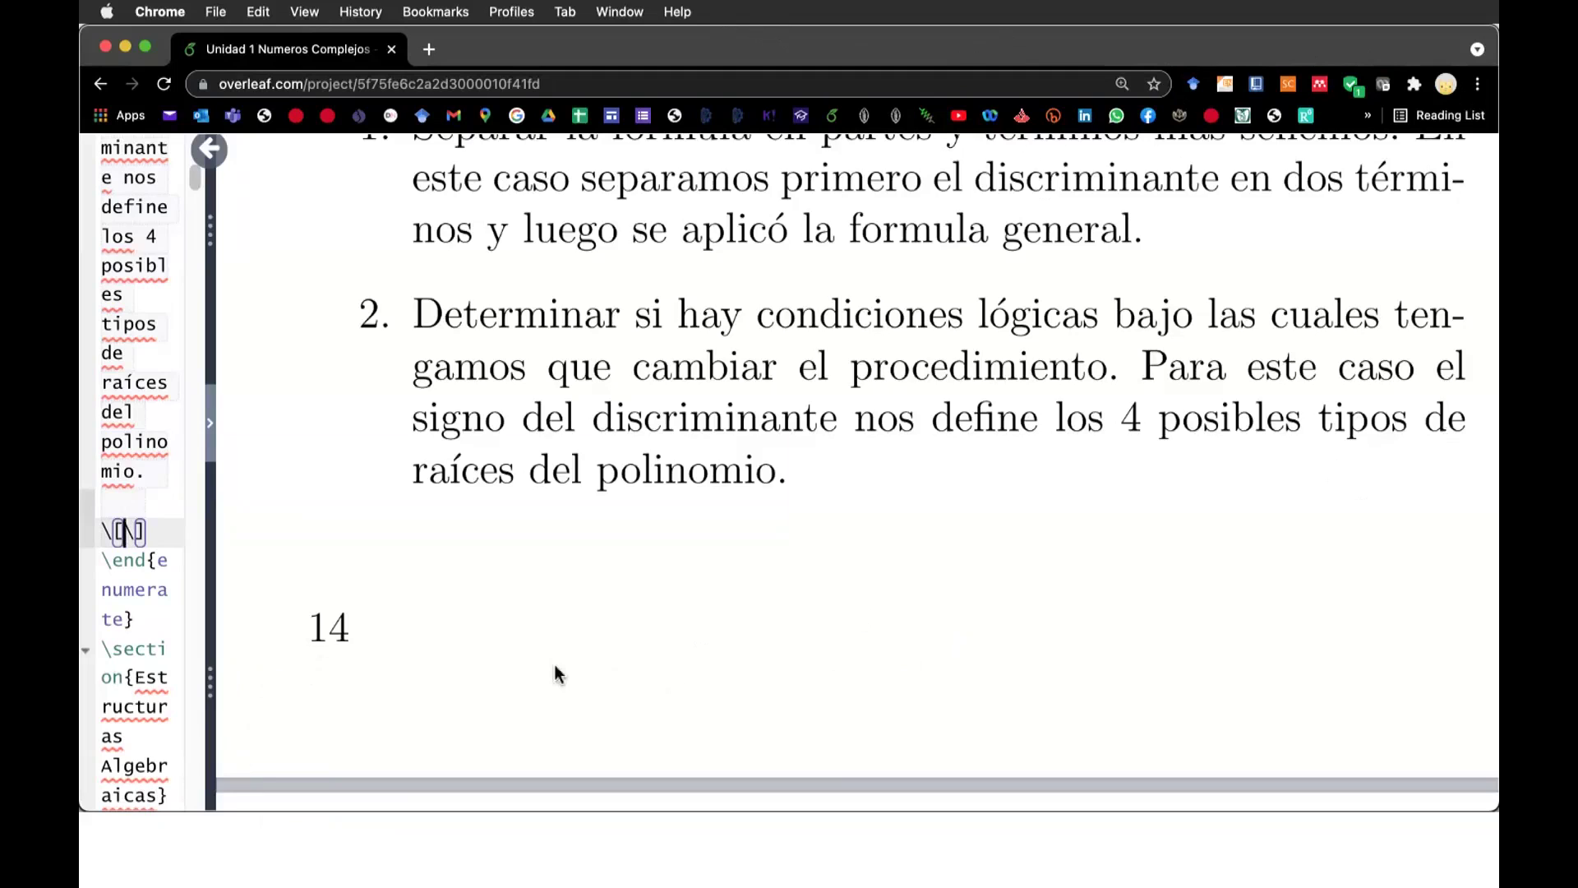
Type \left\{\right\. inside the display math to render a lone opening brace
text(\le)
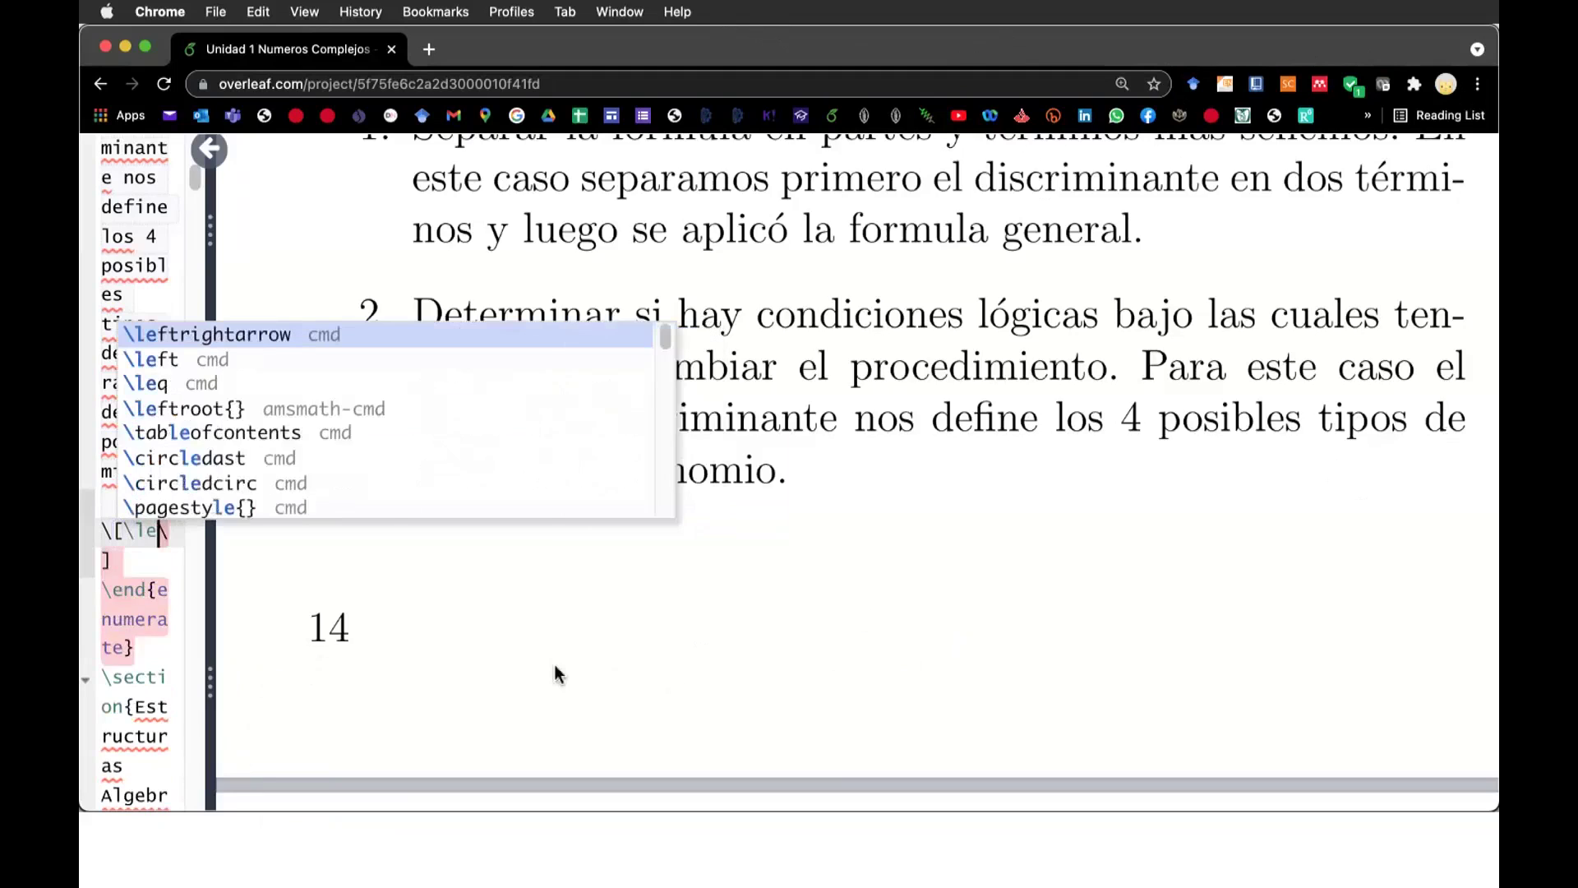
text(ft)
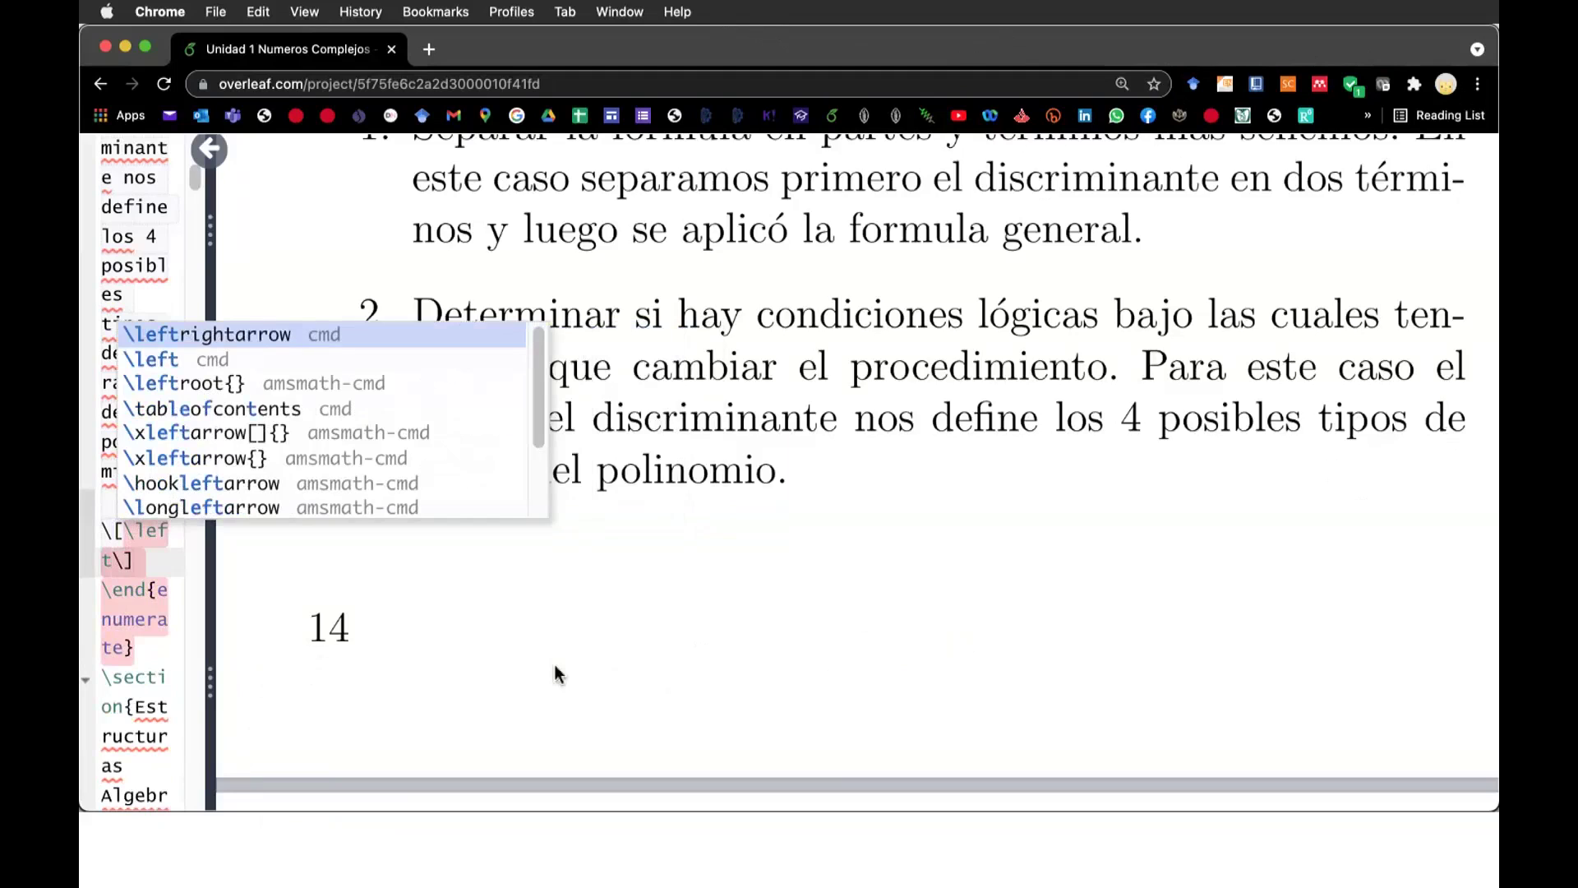
text(\)
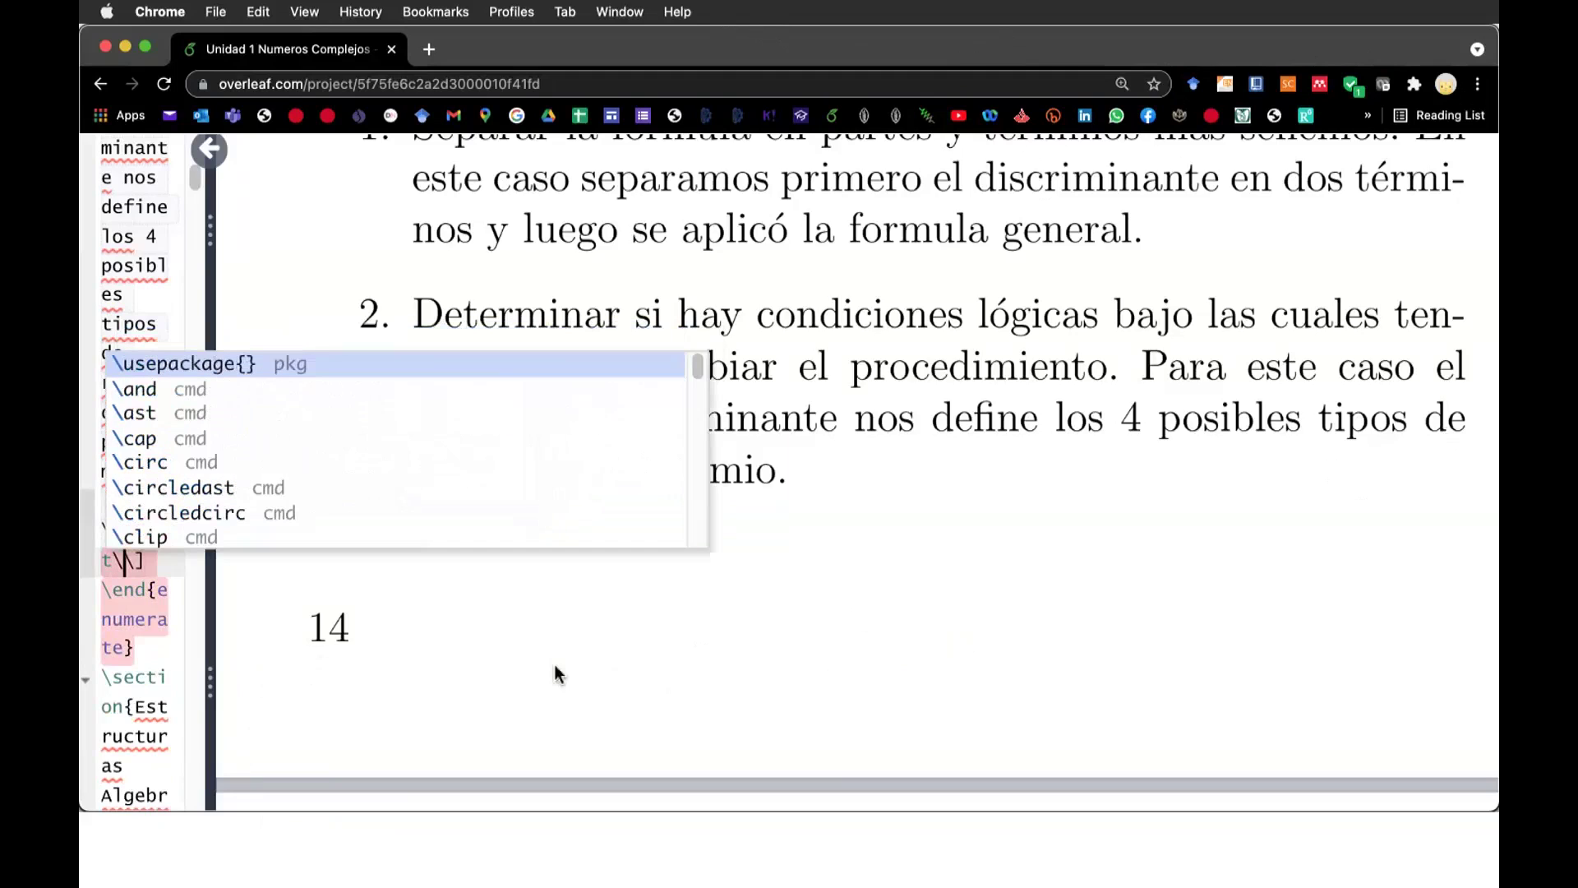
text({)
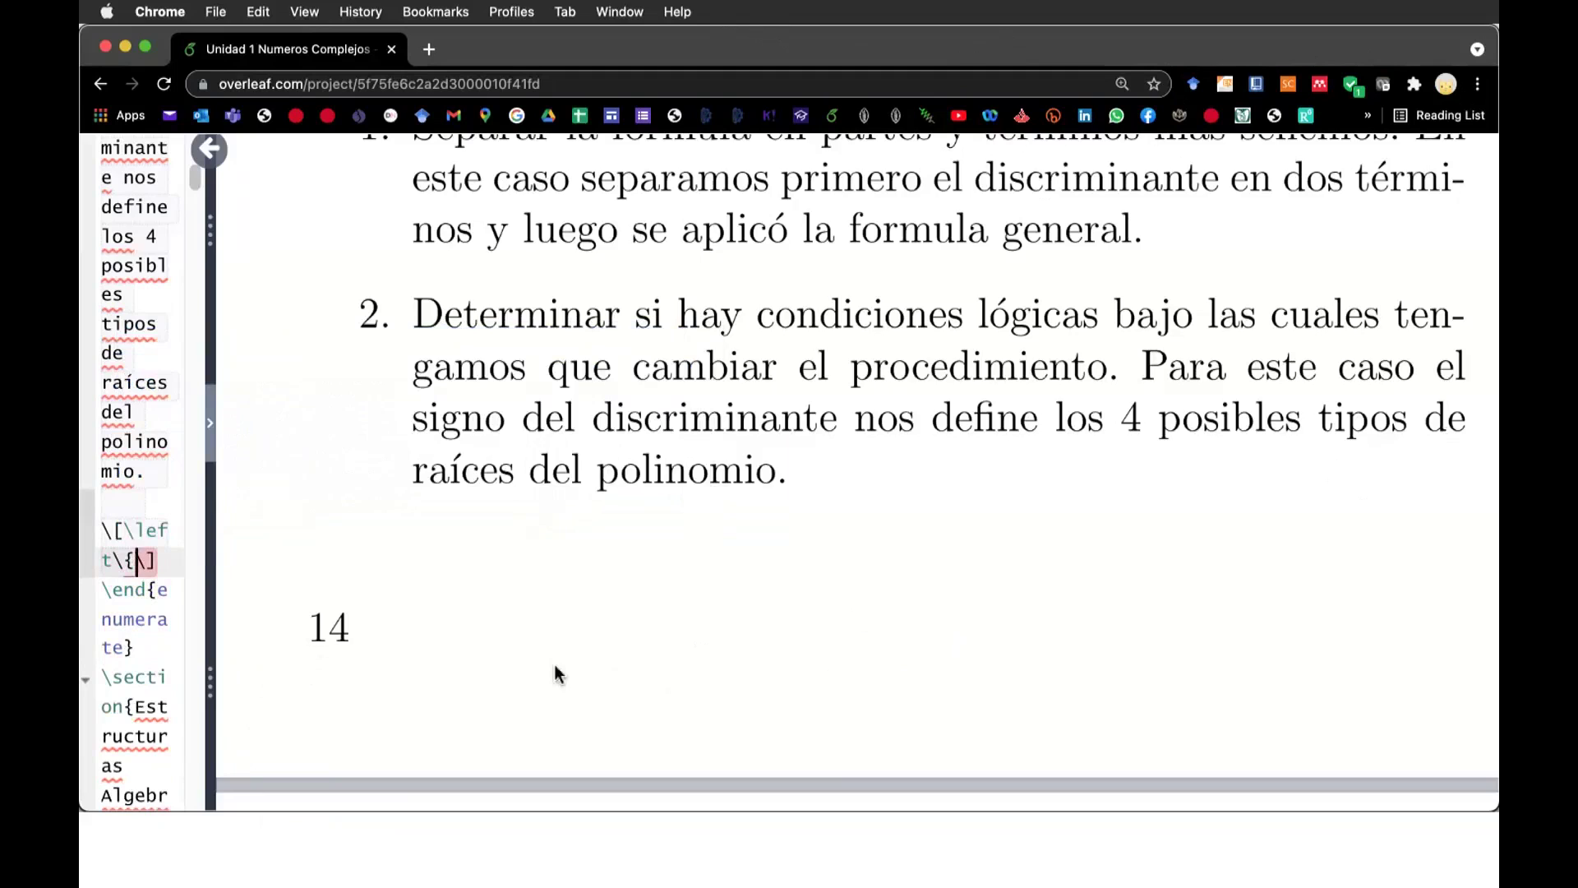
text(\ri)
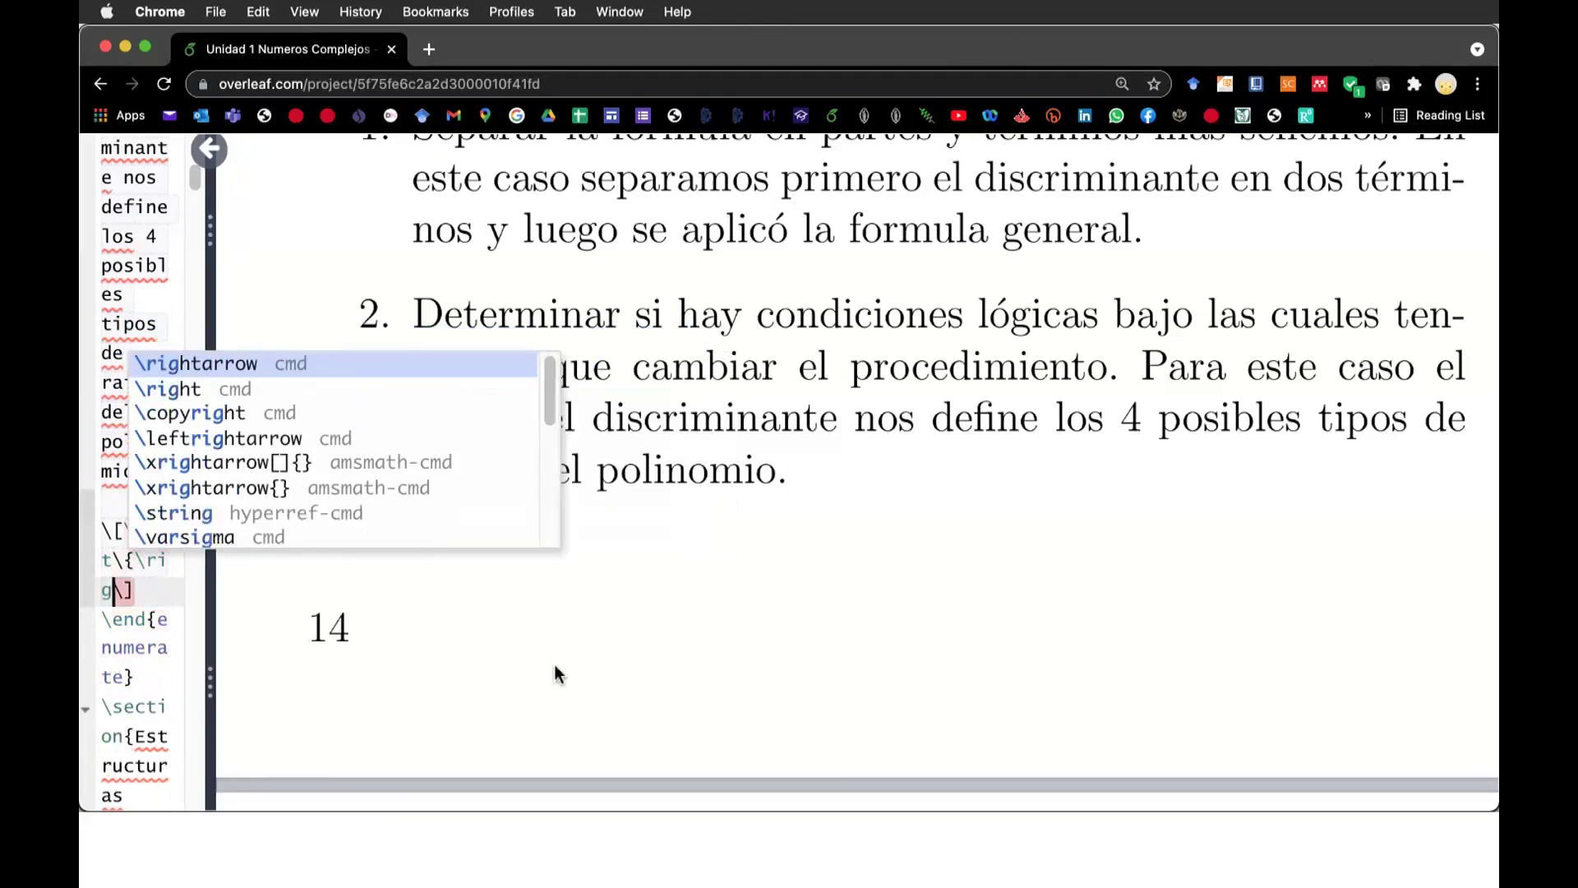
text(ght)
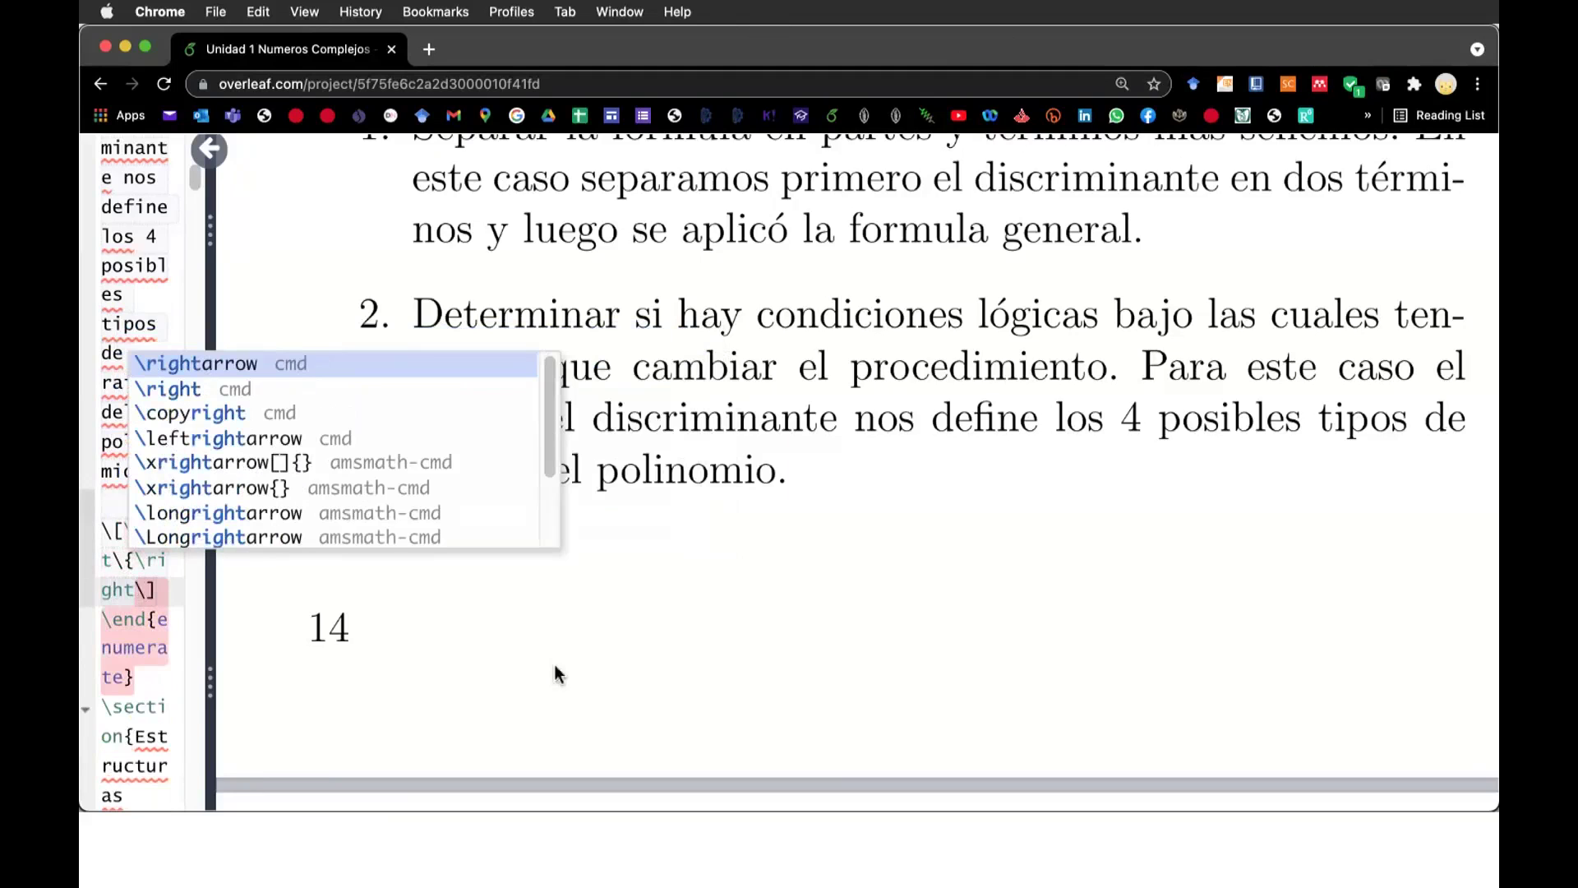
text(\)
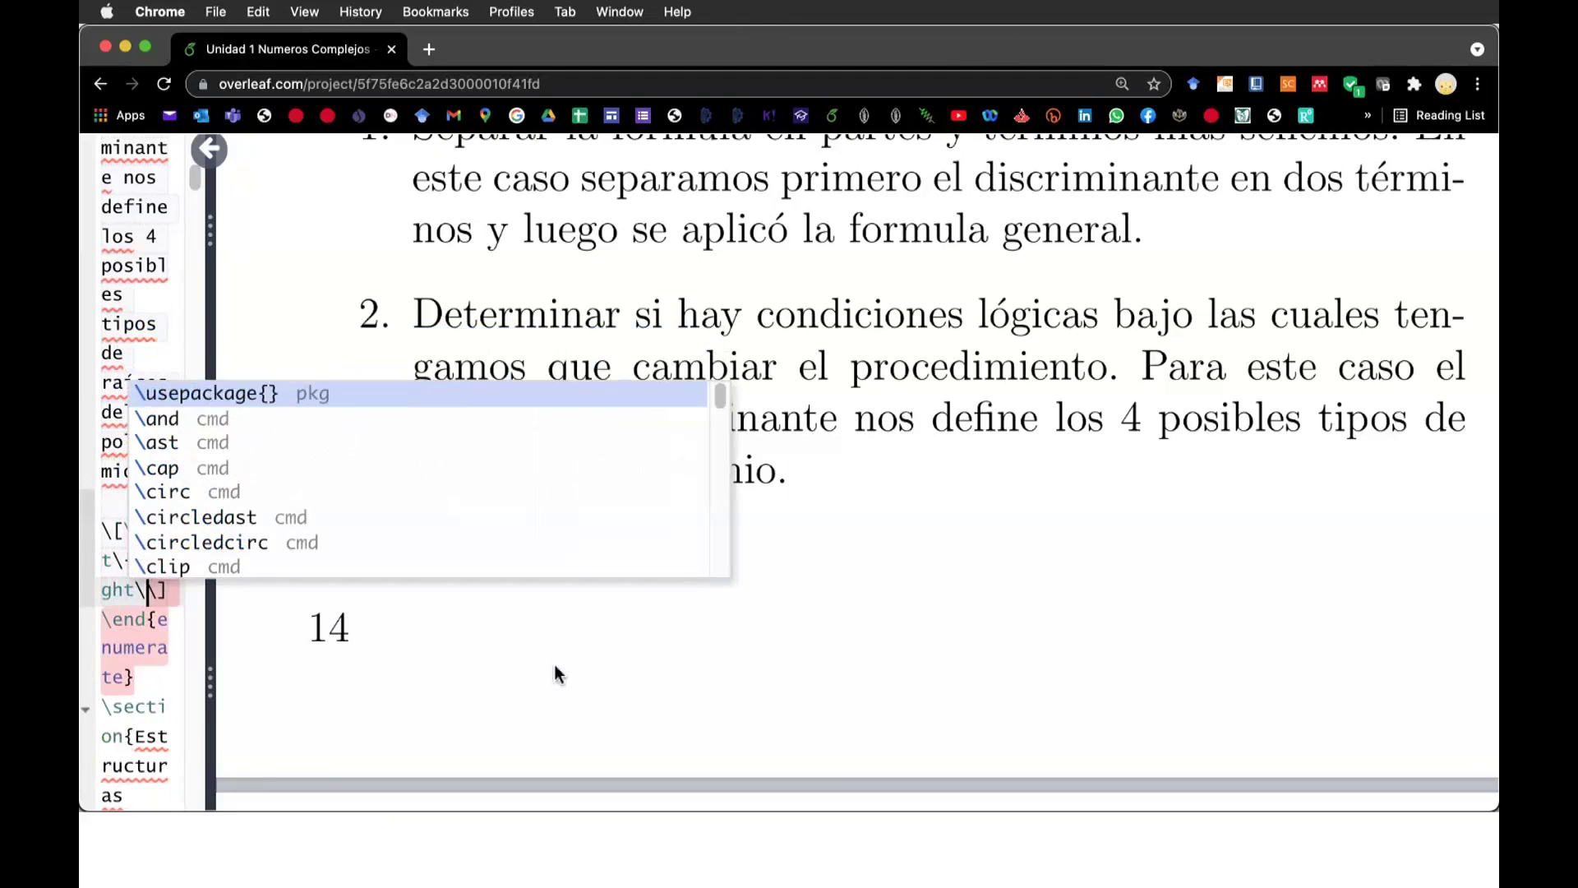
text(.)
scroll(1348, 658, down, 6)
scroll(1348, 662, up, 6)
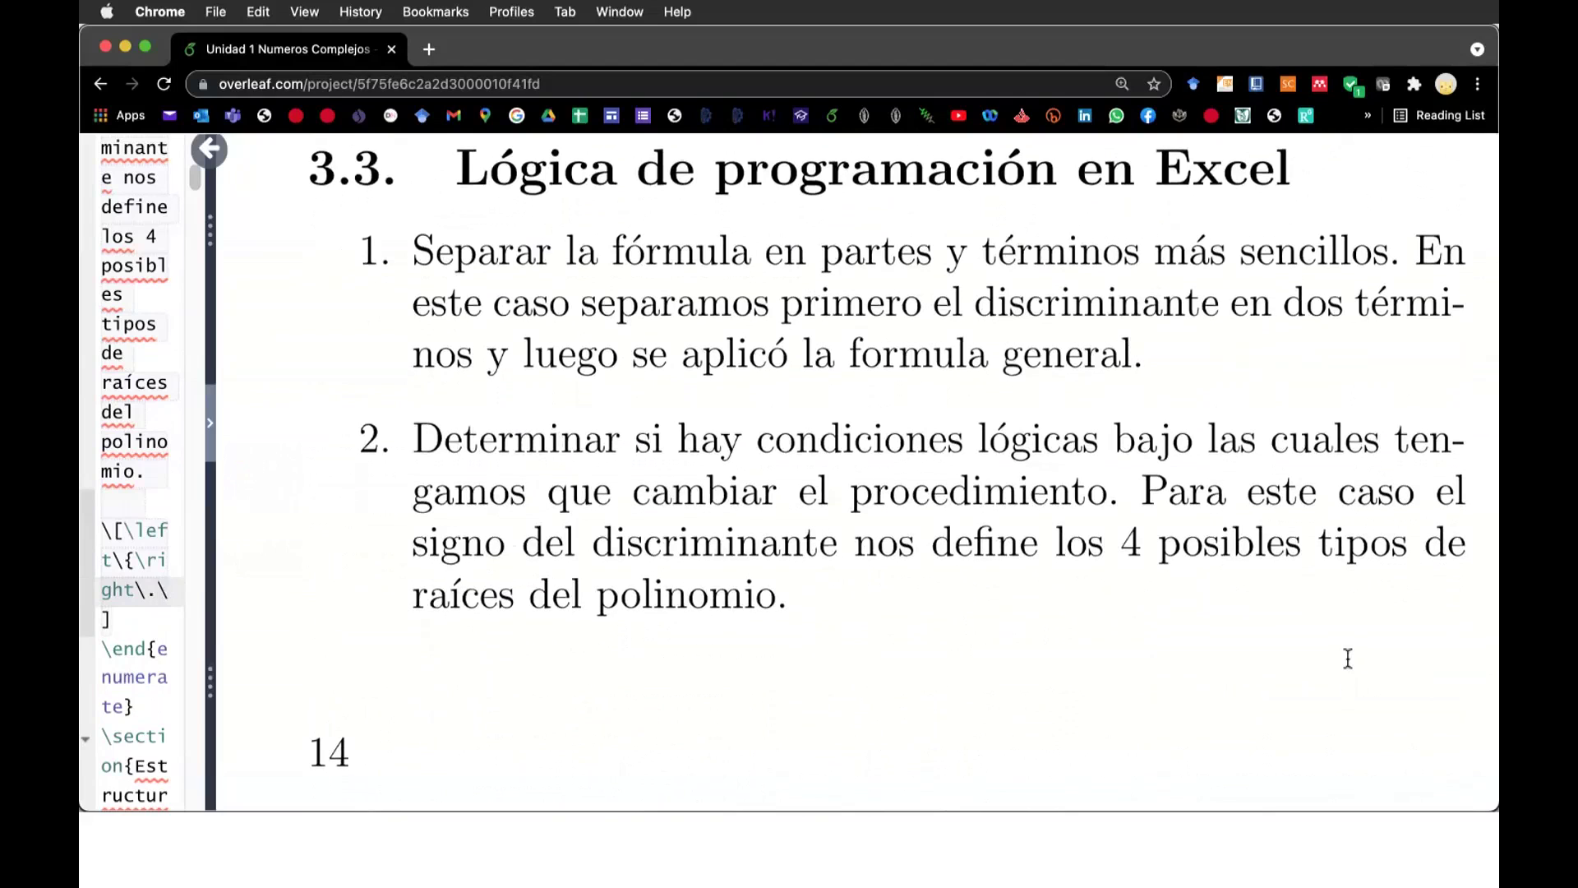
scroll(243, 323, up, 5)
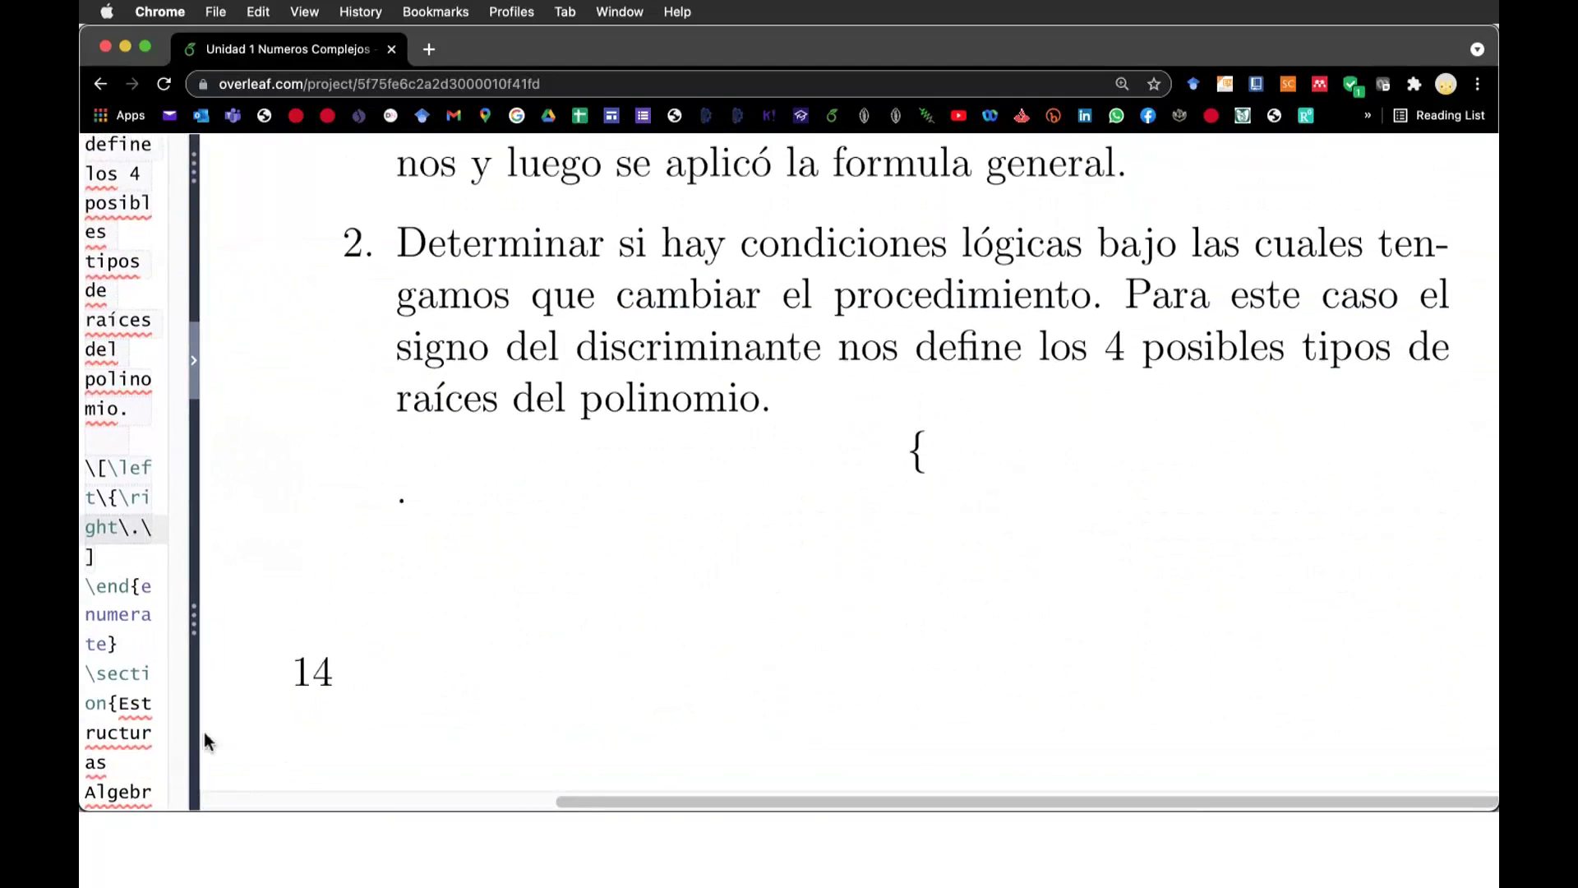
scroll(204, 732, left, 2)
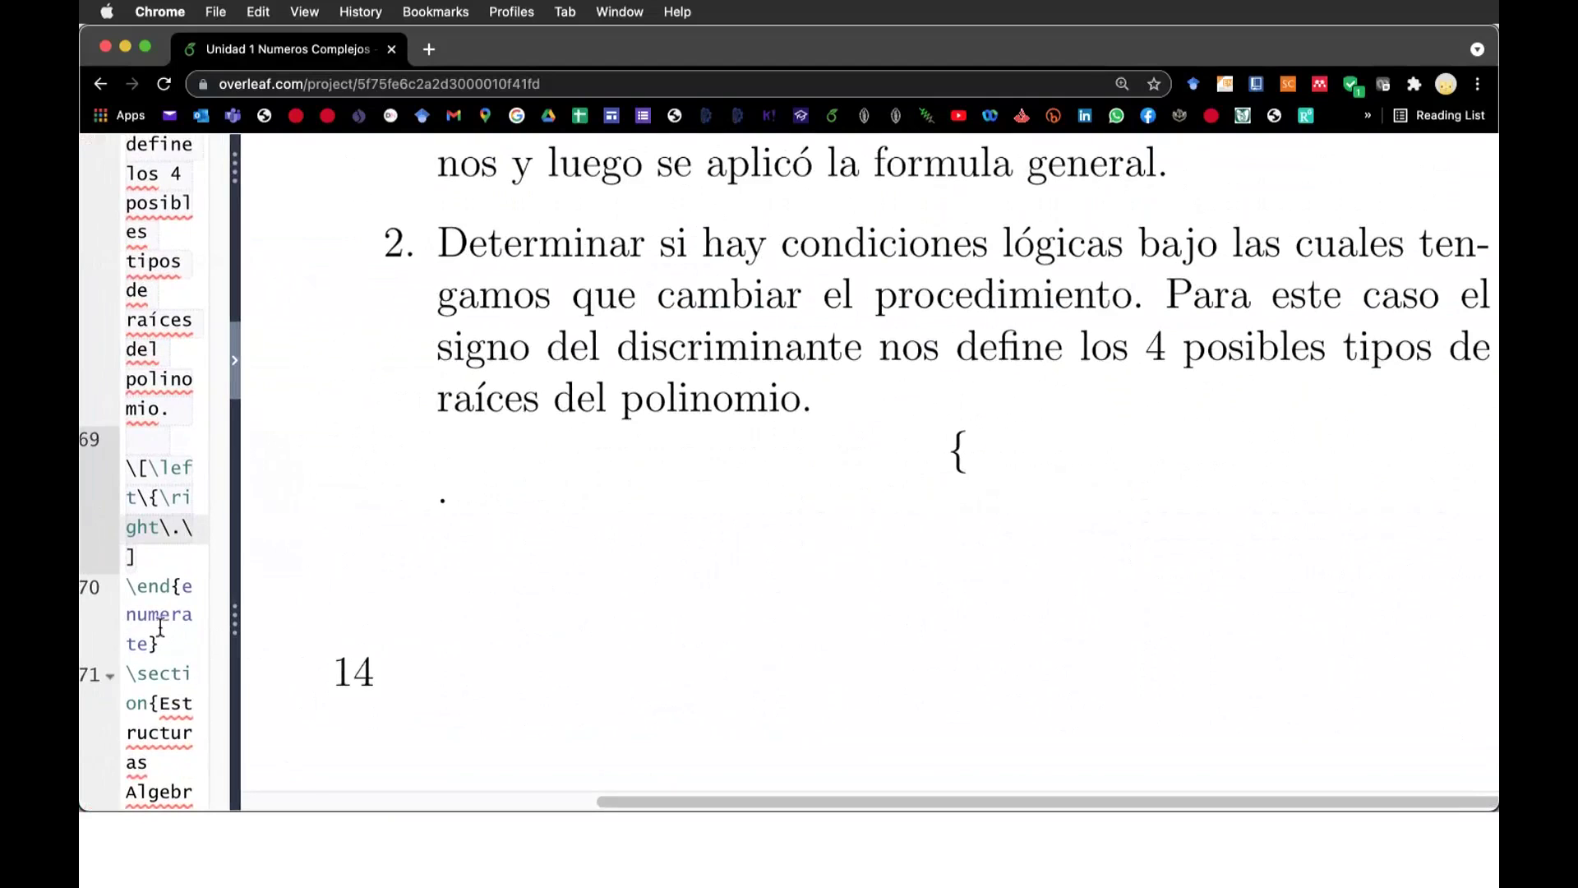
Insert a \begin{array}{cc} template at the brace expression using the \array snippet
click(149, 498)
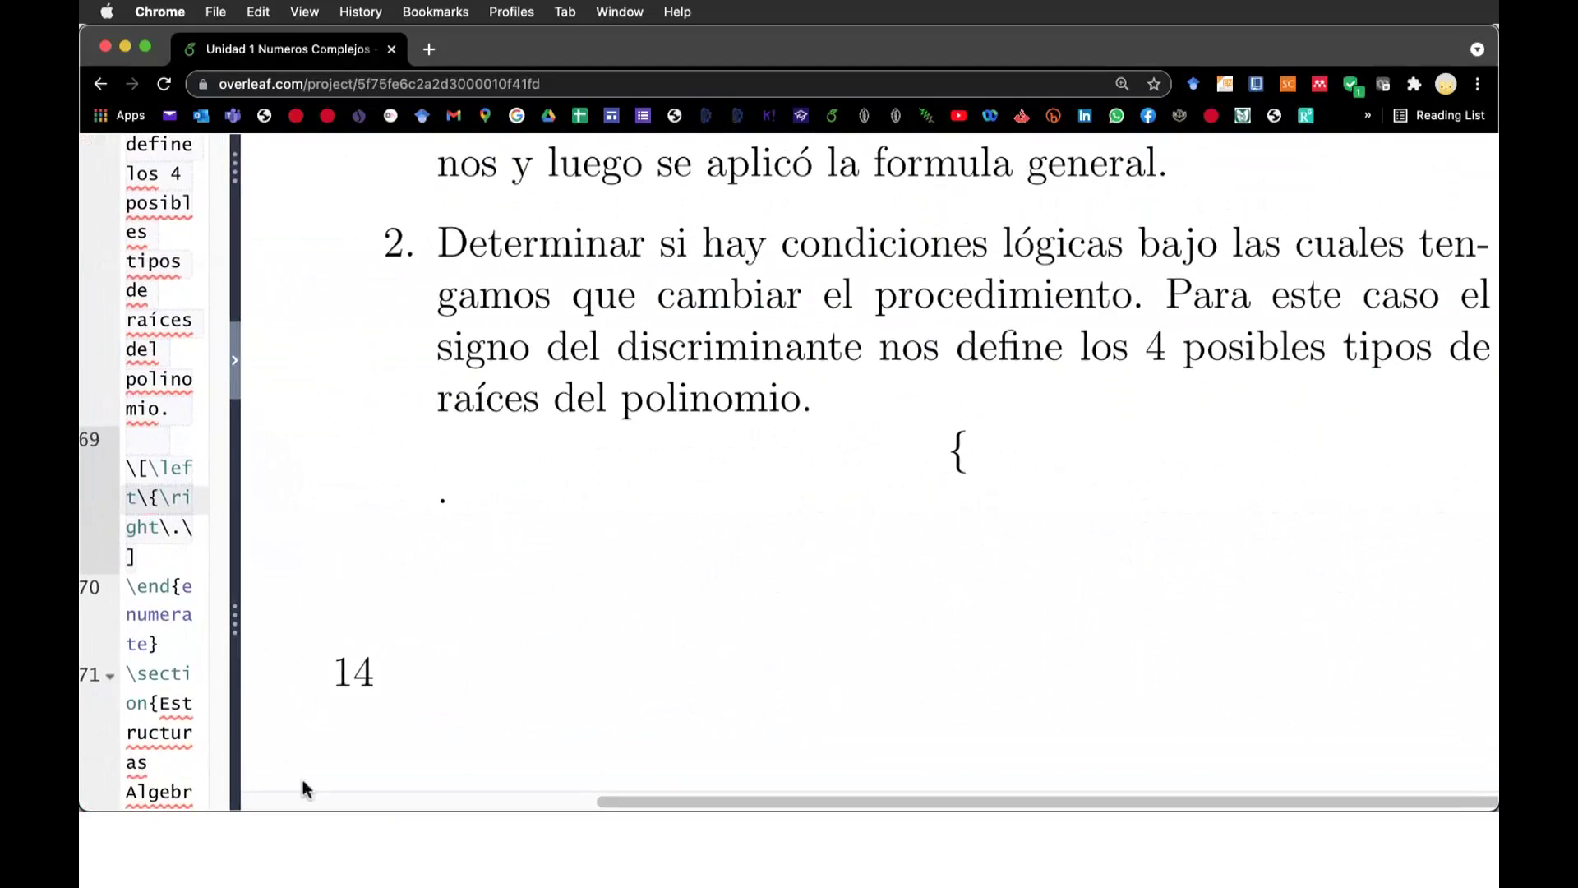
text(\array)
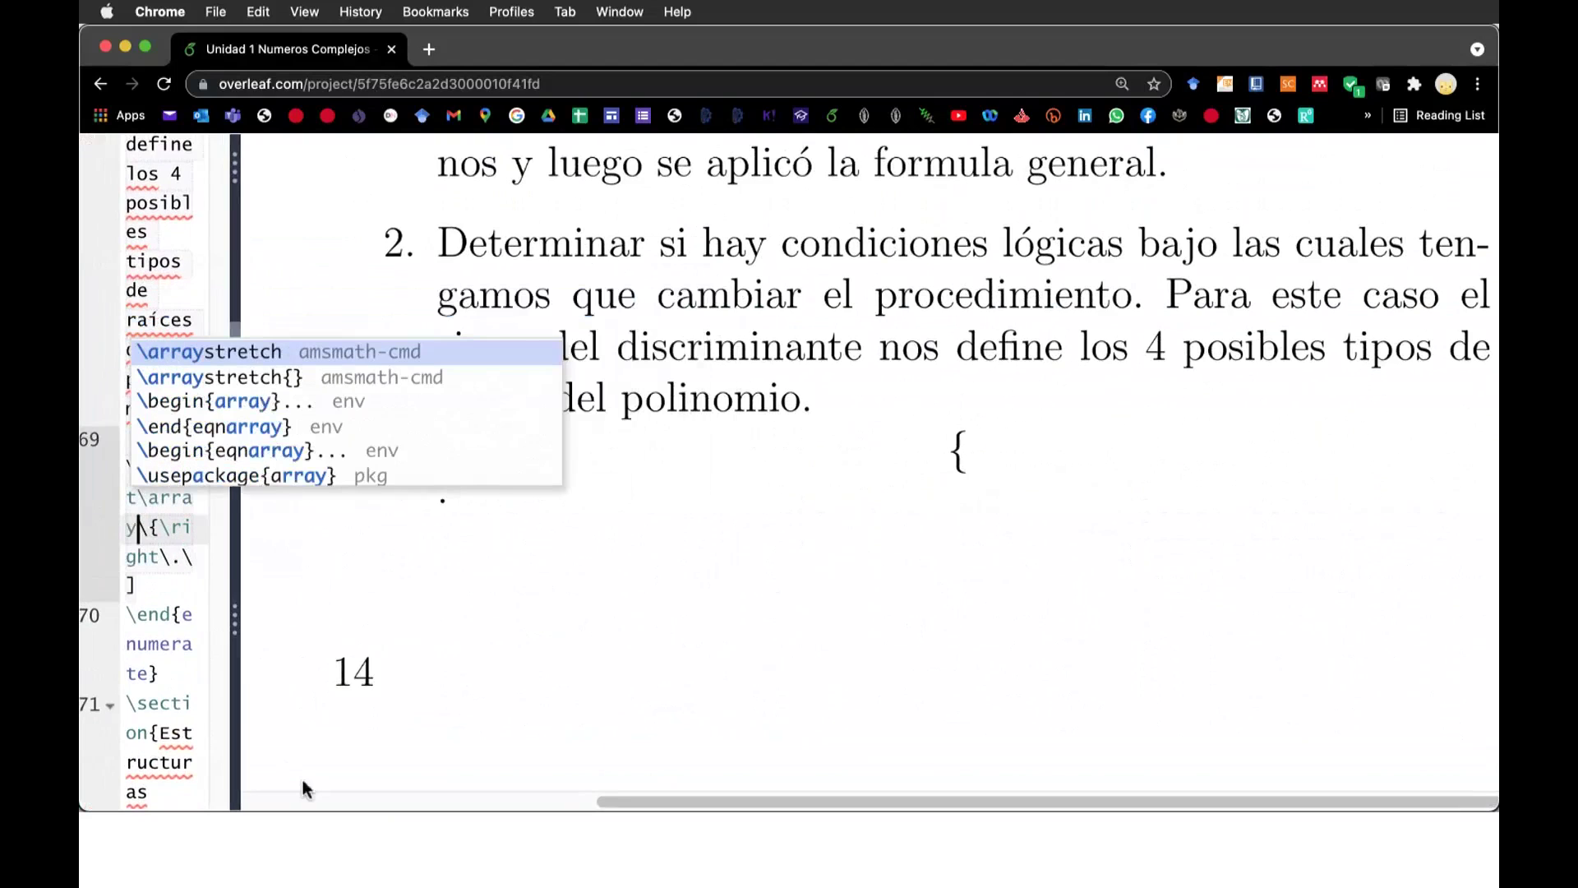
key(Down)
key(Down)
key(Return)
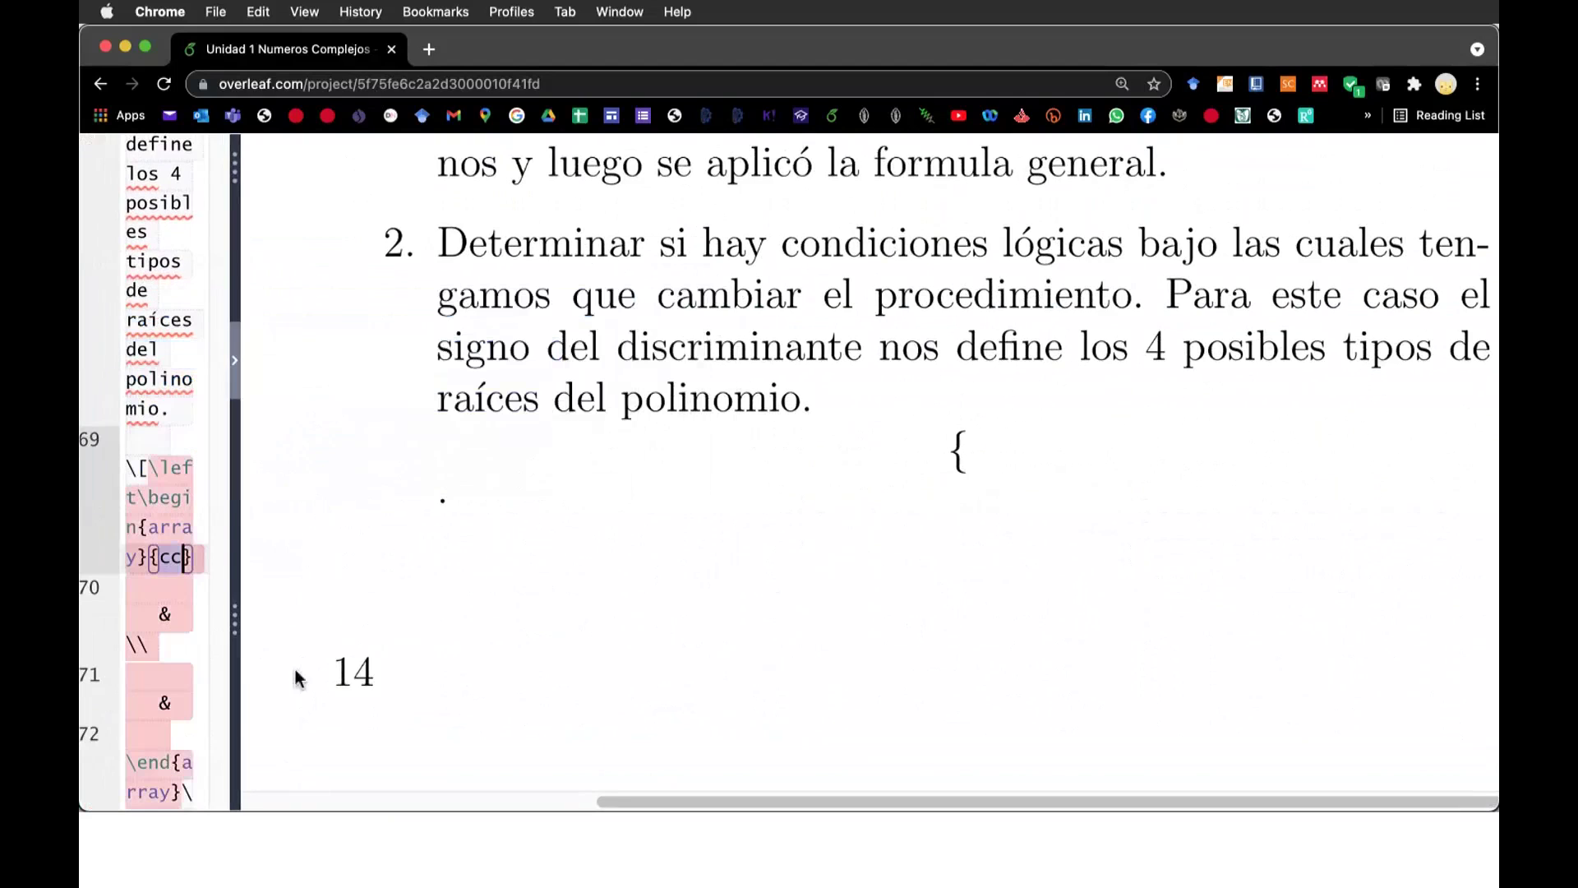
key(Tab)
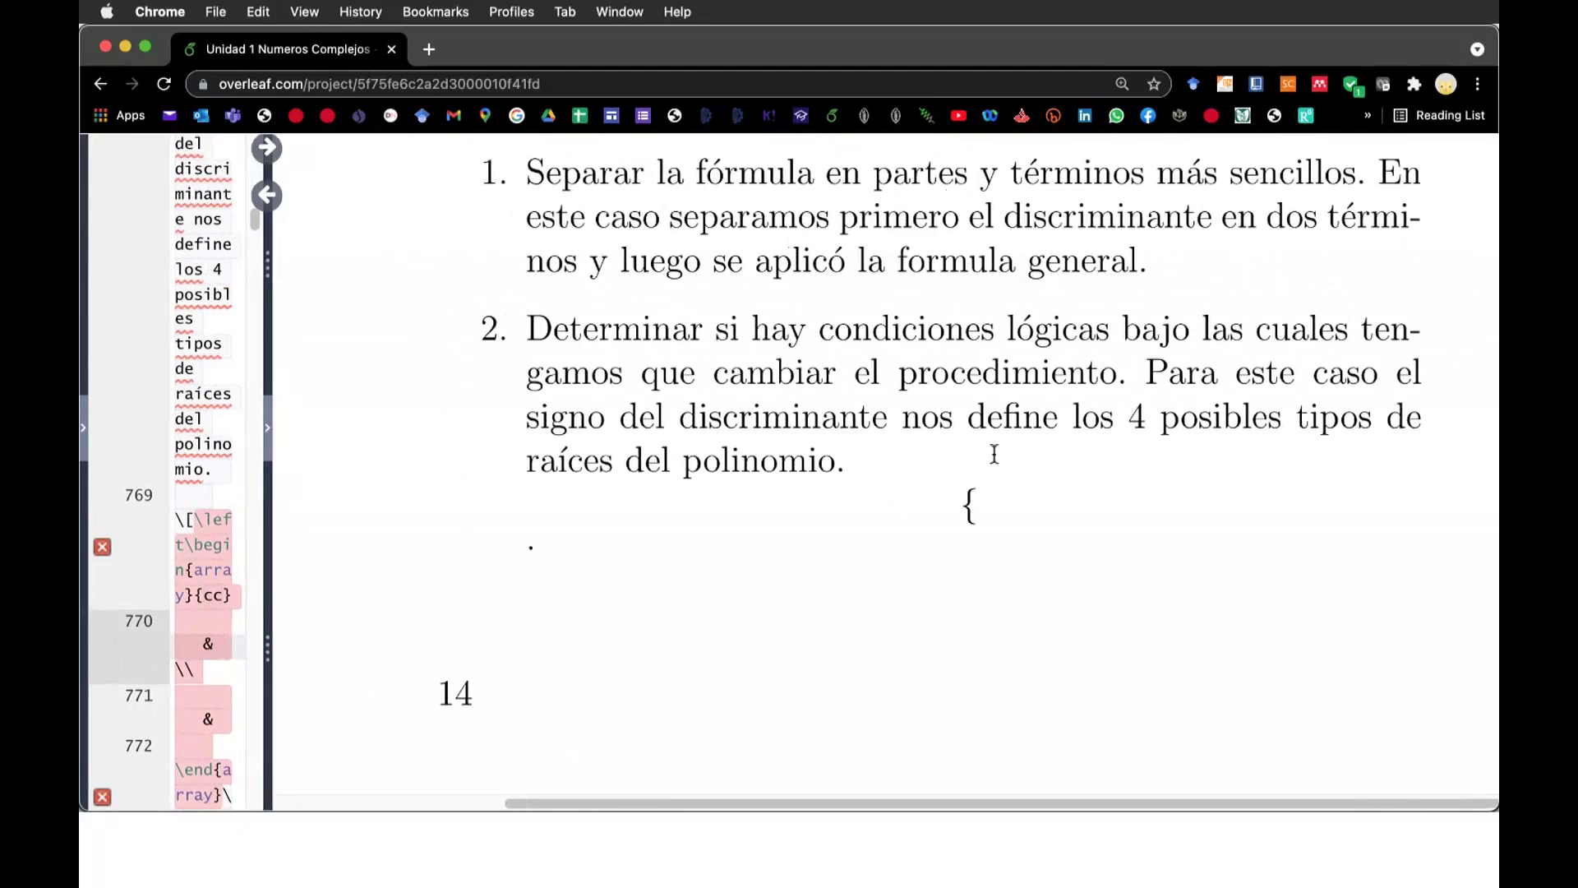
drag(325, 717, 413, 719)
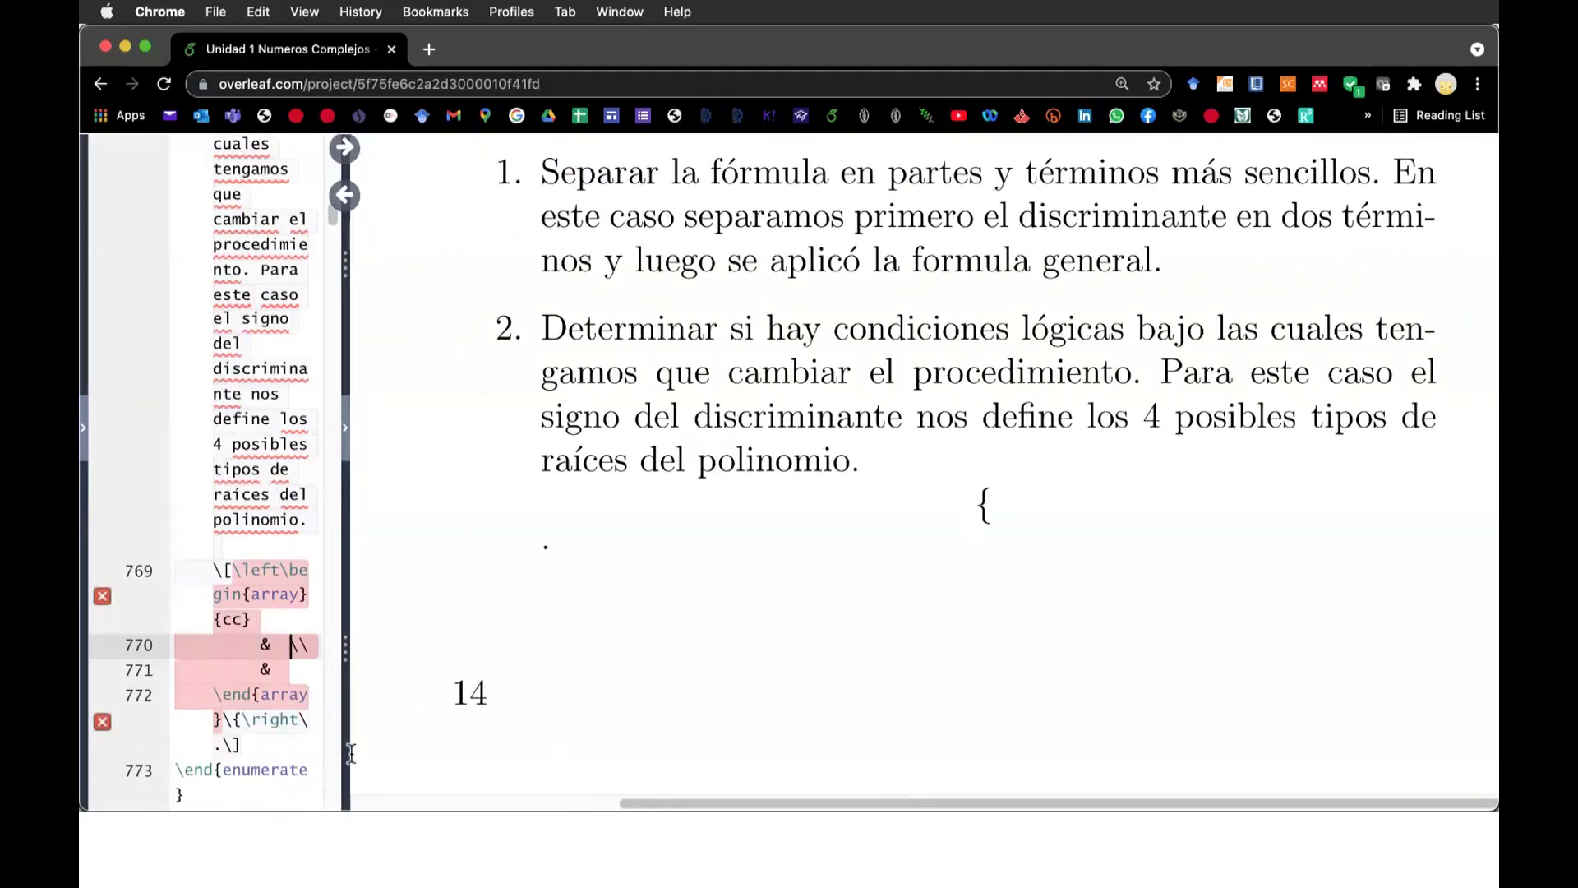
Move the array block onto its own lines between \left\{ and \right.
key(Up)
key(Up)
key(Up)
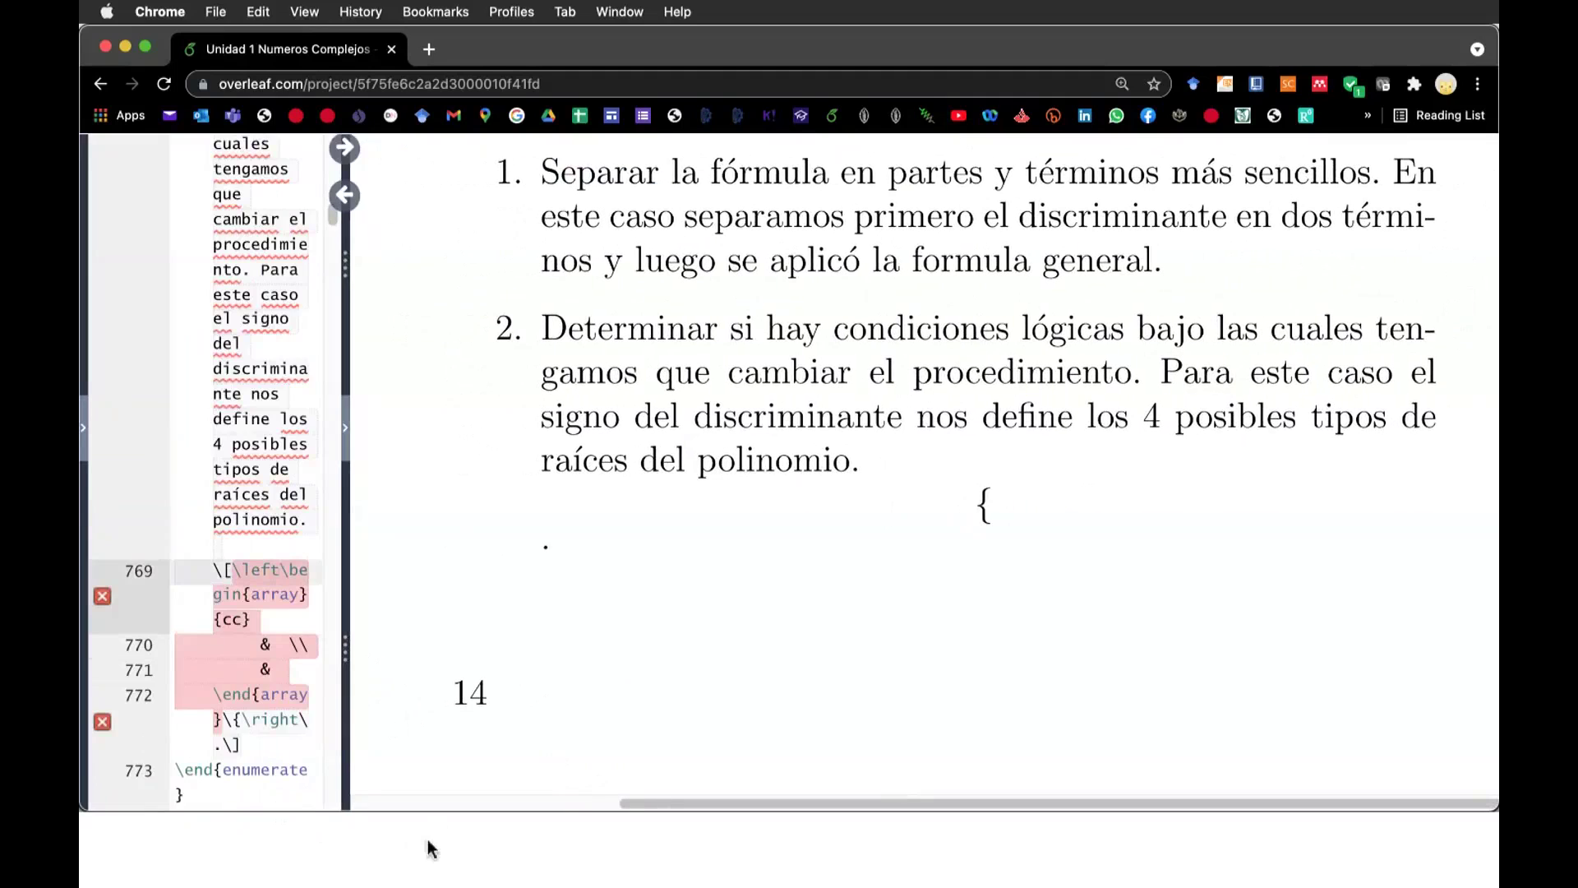
key(shift+Down)
key(shift+Down)
key(shift+Down)
key(shift+Down)
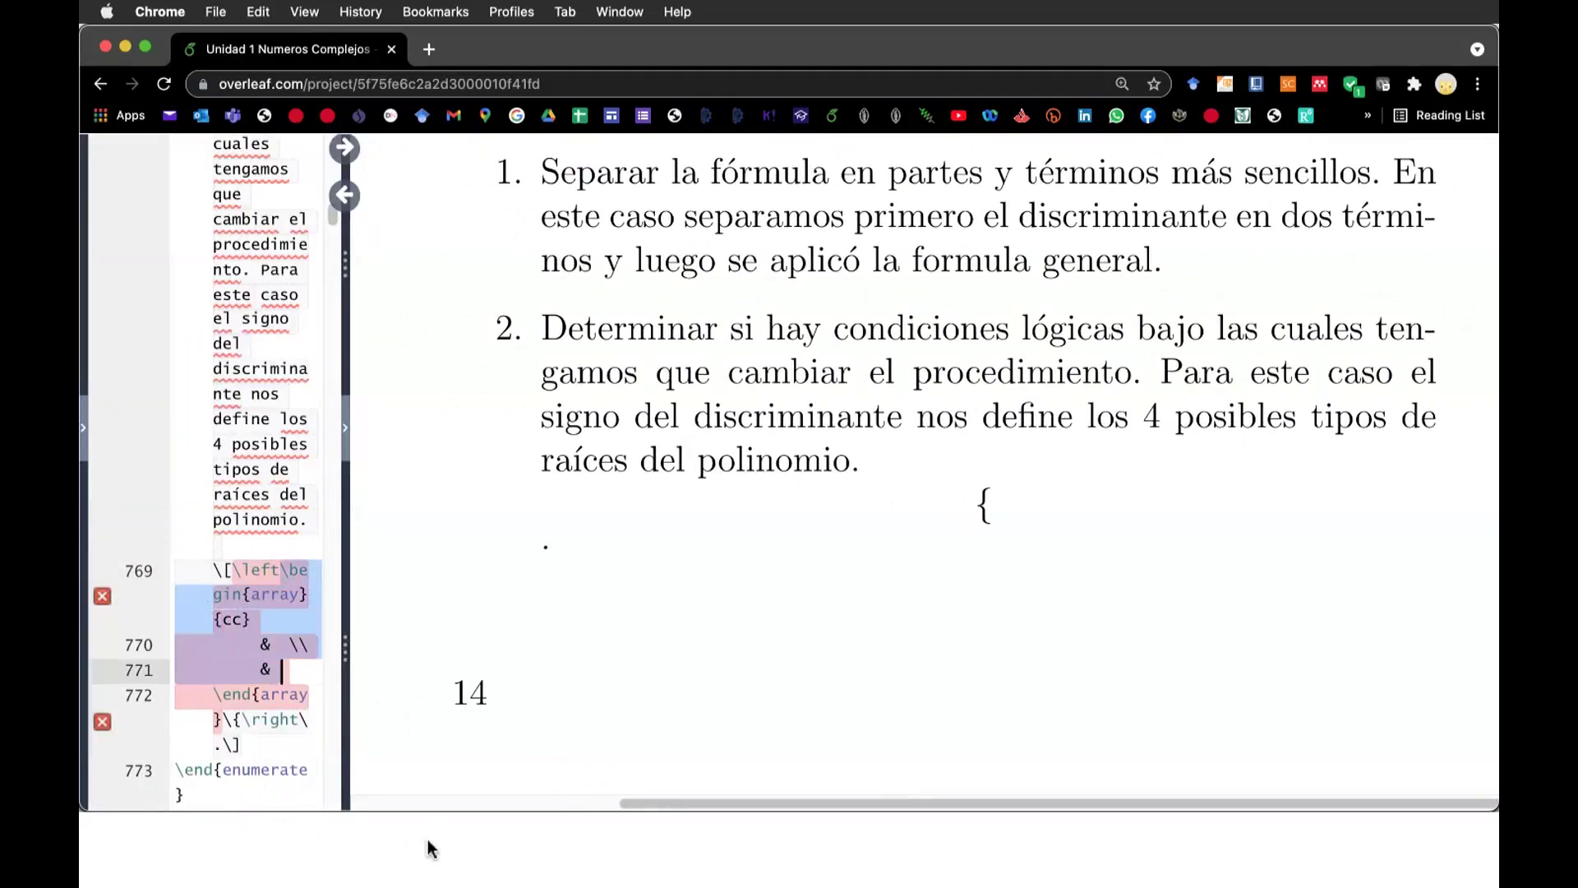
key(shift+Down)
key(shift+Down)
key(shift+Left)
key(shift+Left)
key(shift+Left)
key(shift+Left)
key(shift+Left)
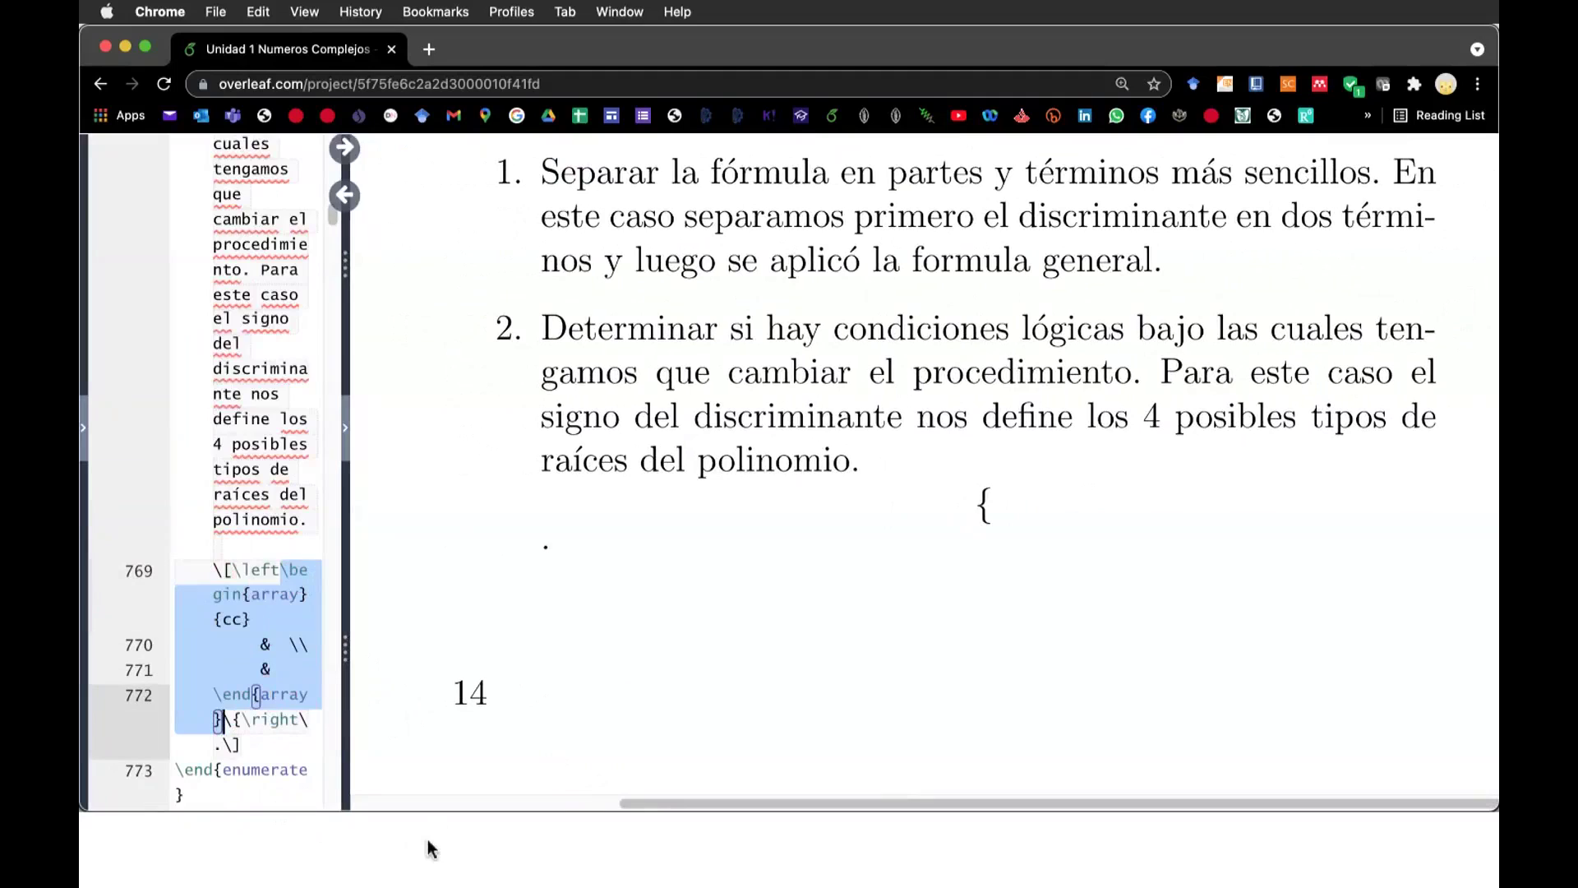
key(Left)
key(shift+Down)
key(shift+Down)
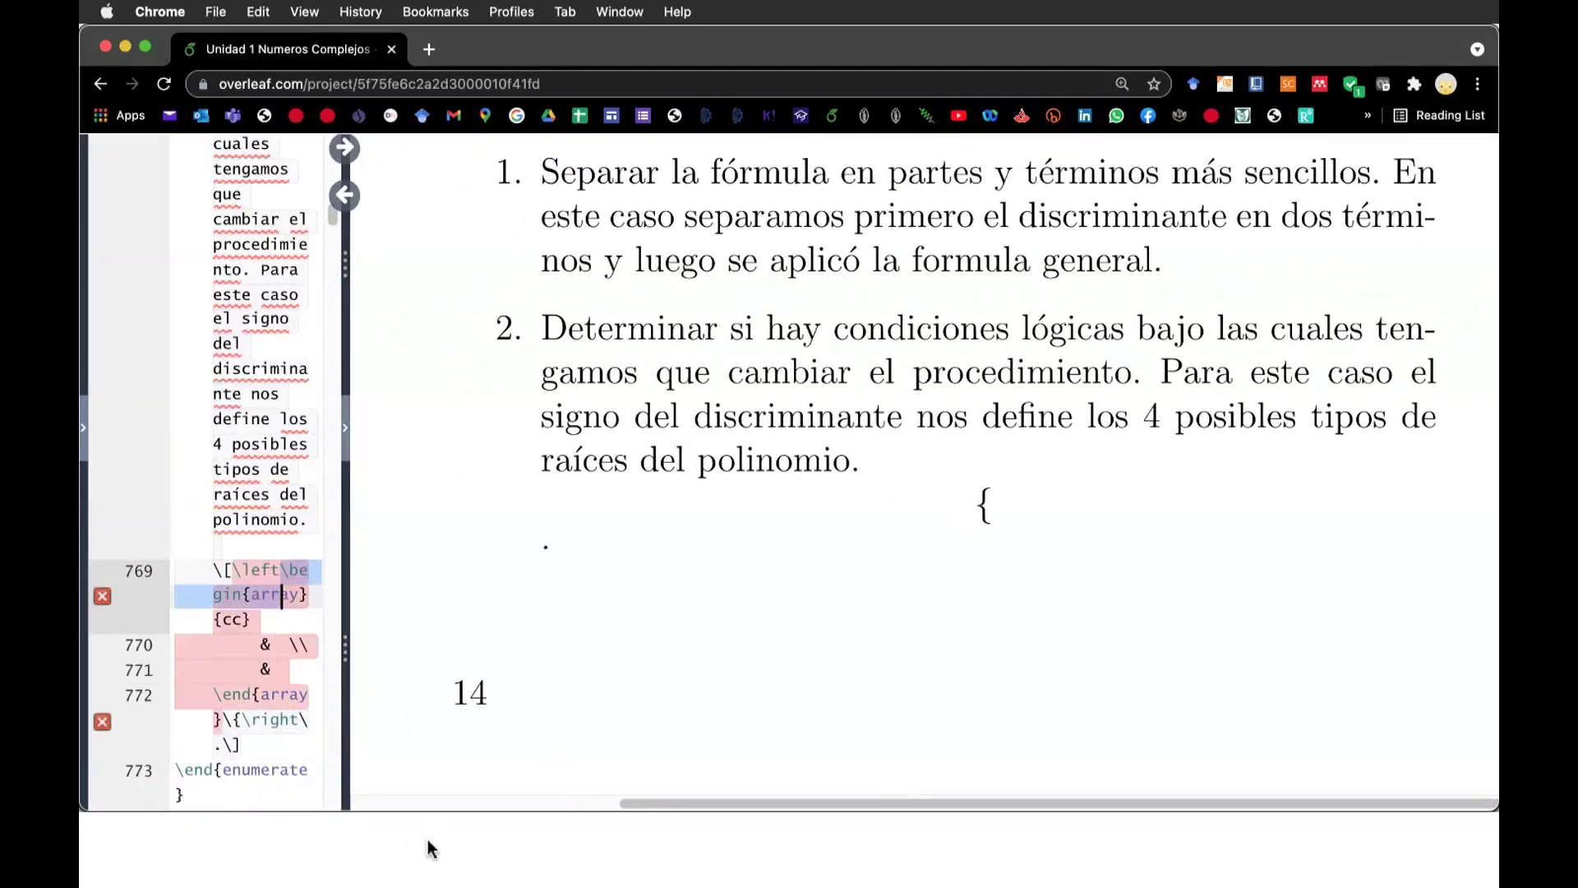
key(shift+Down)
key(shift+Down)
key(shift+Down)
key(shift+Down)
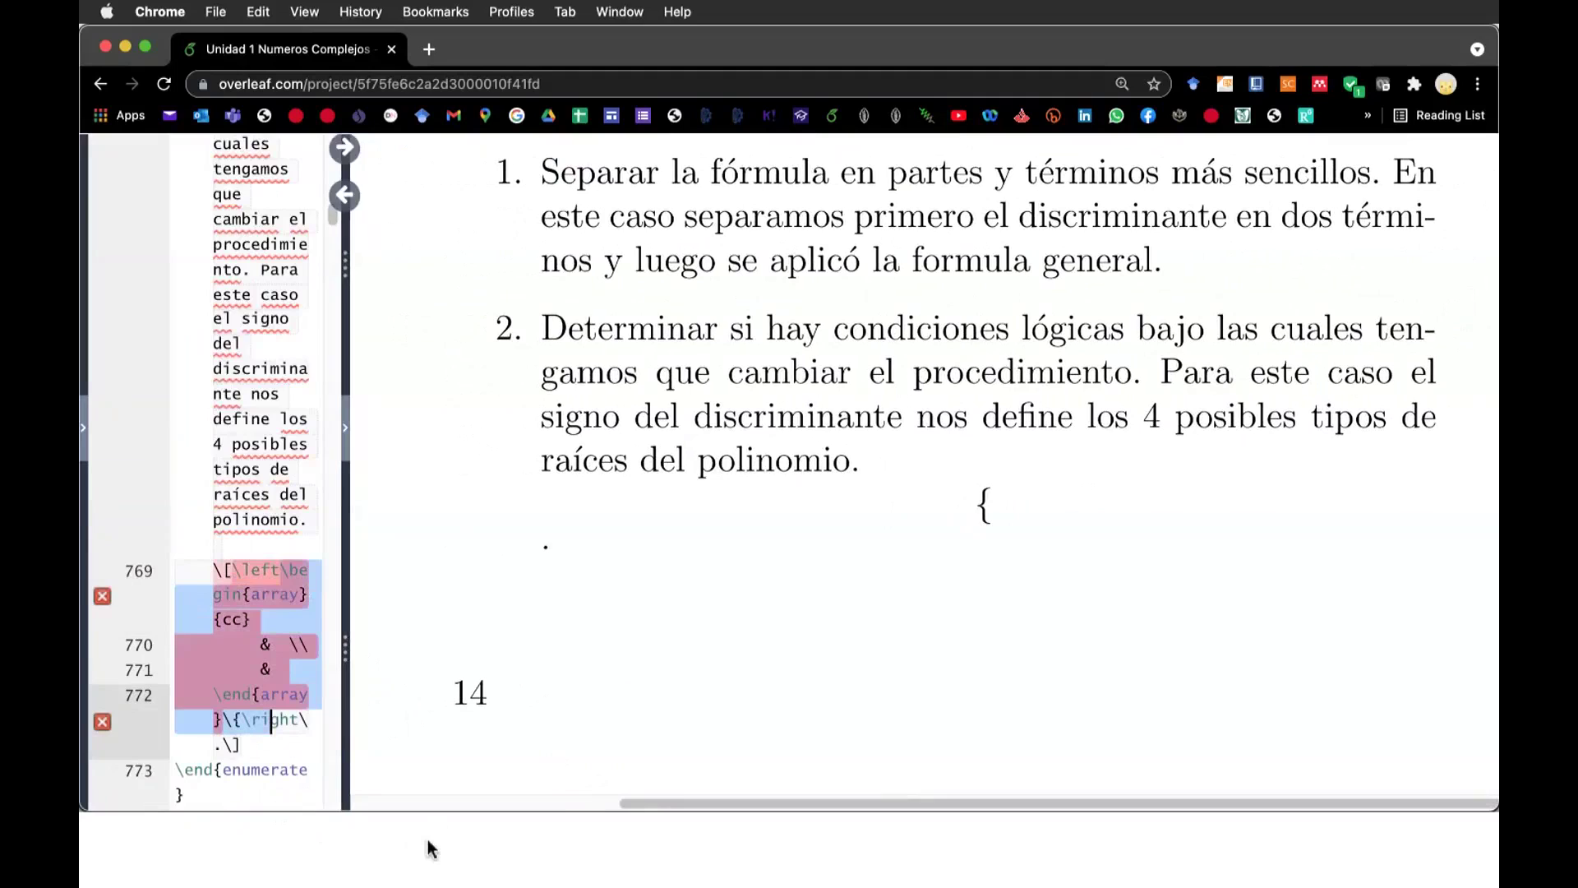
key(shift+Left)
key(shift+Left)
key(shift+Left)
key(super+c)
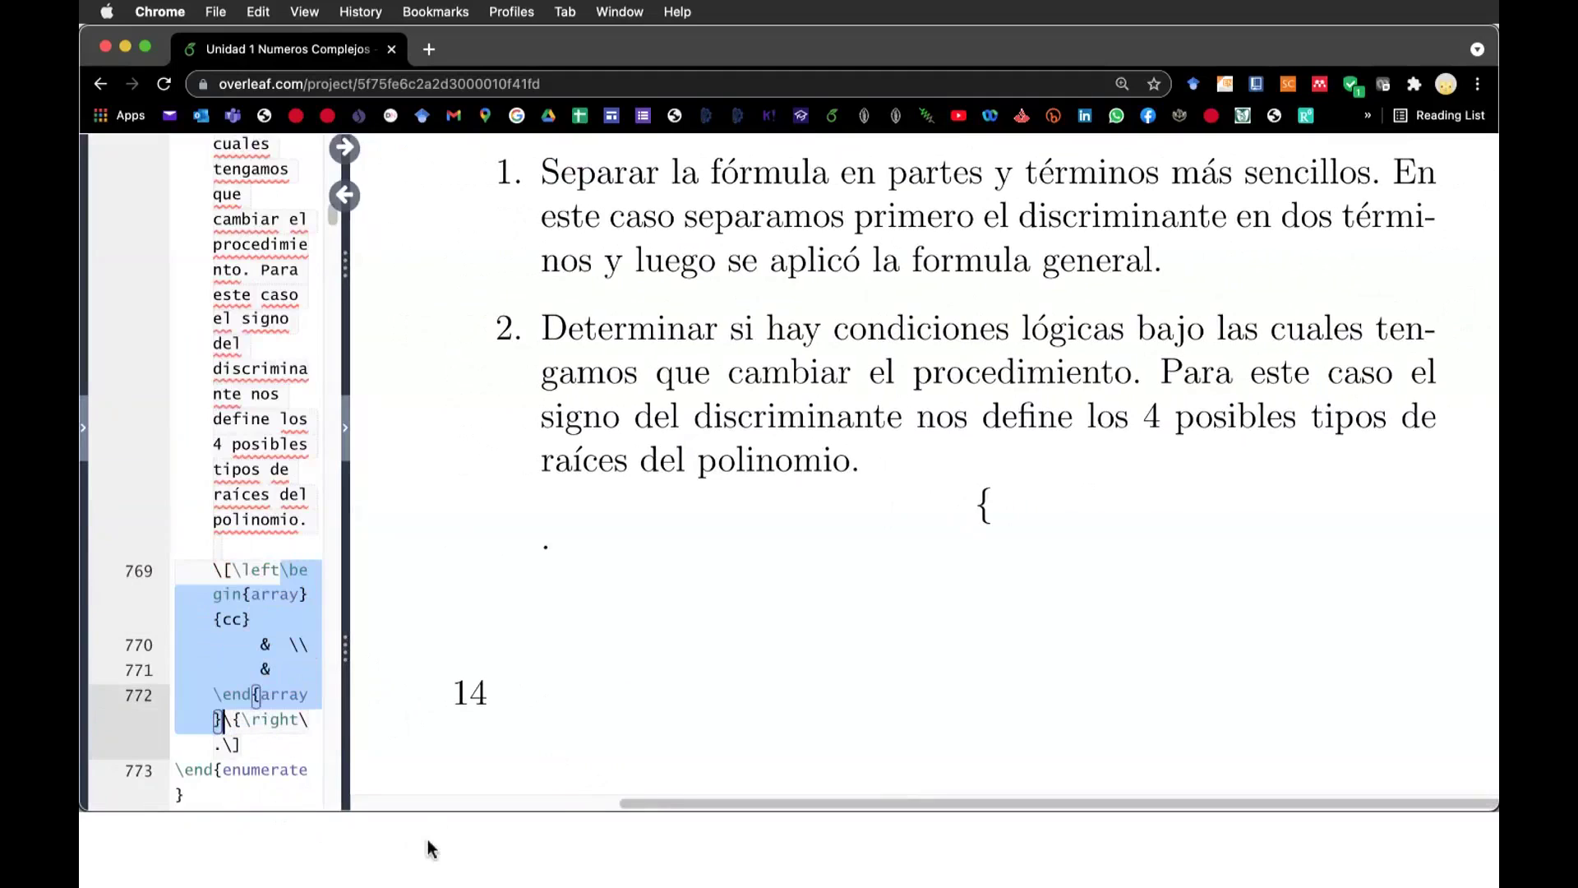
key(BackSpace)
key(Right)
key(Right)
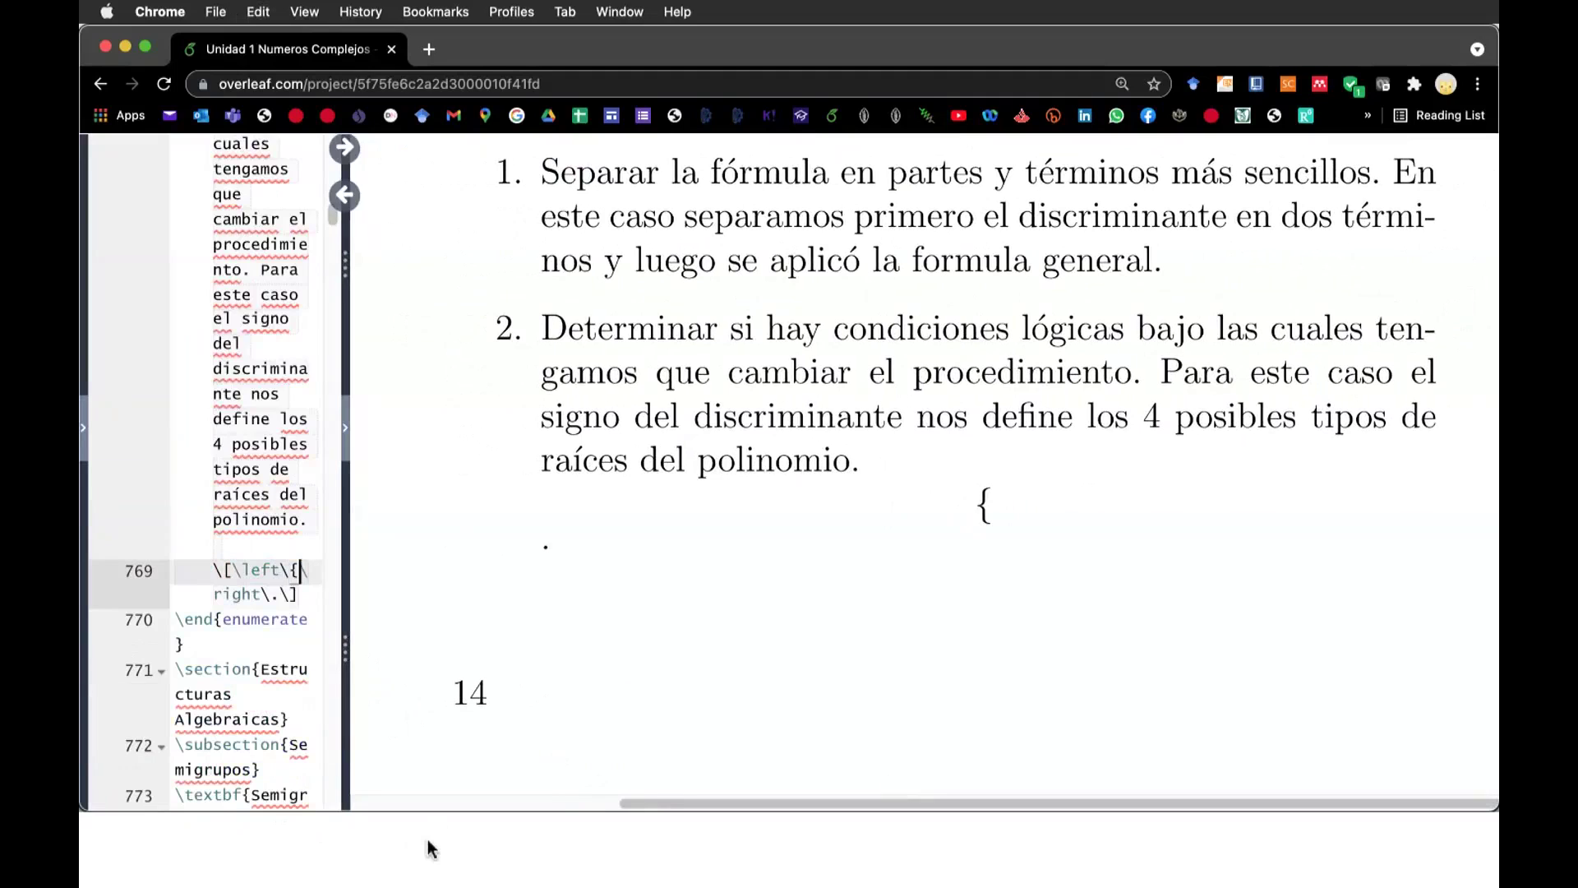
key(Return)
key(Return)
key(Up)
key(super+v)
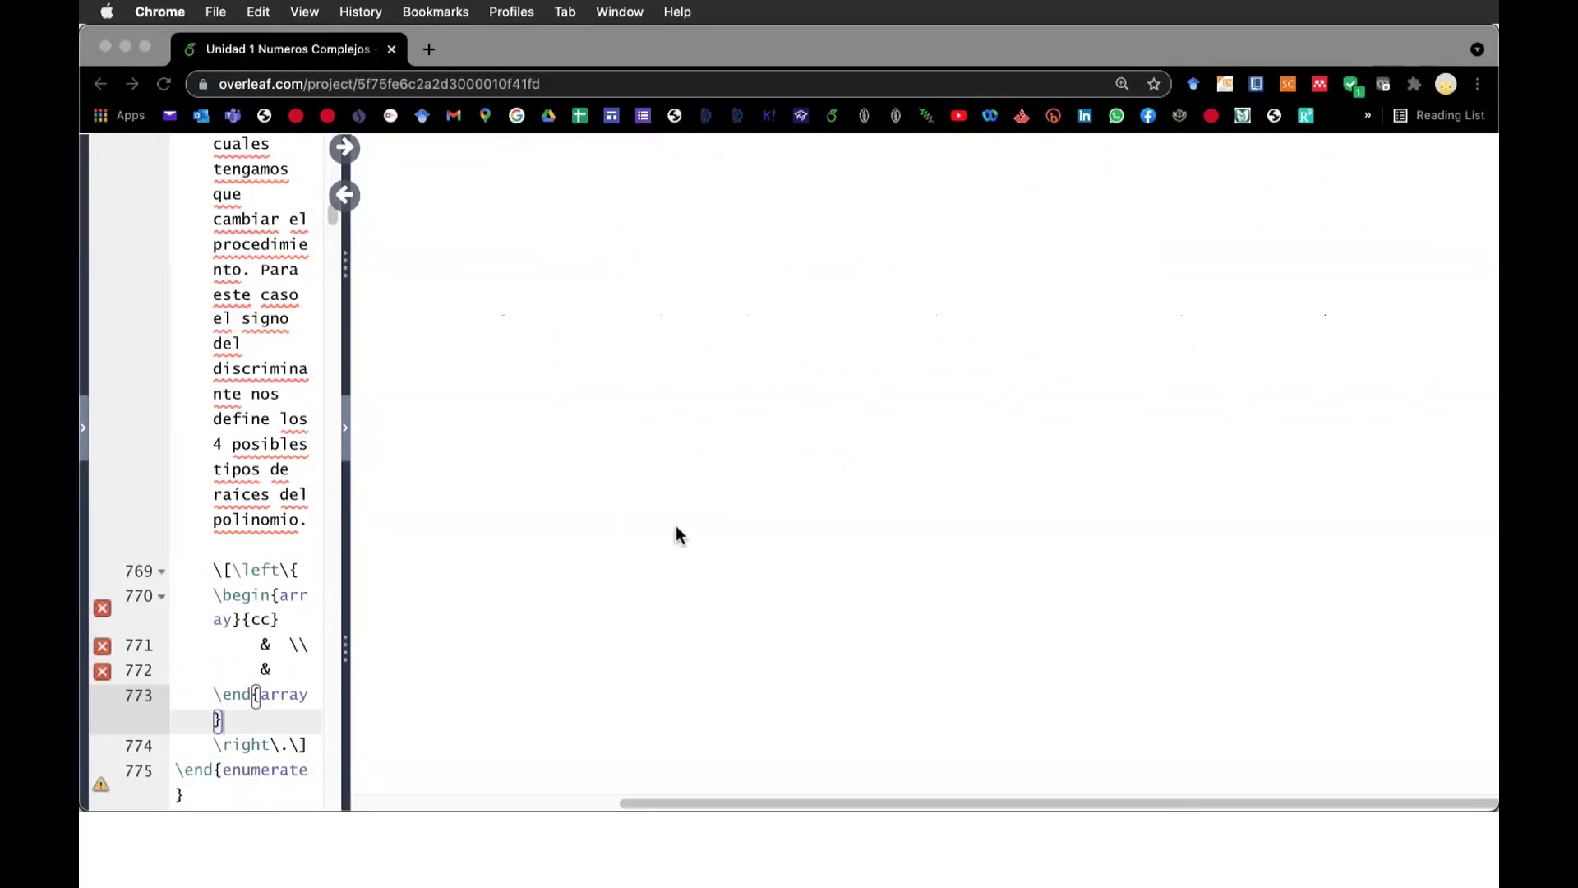
Reduce the array to a single {c} column and remove the row separators
click(310, 813)
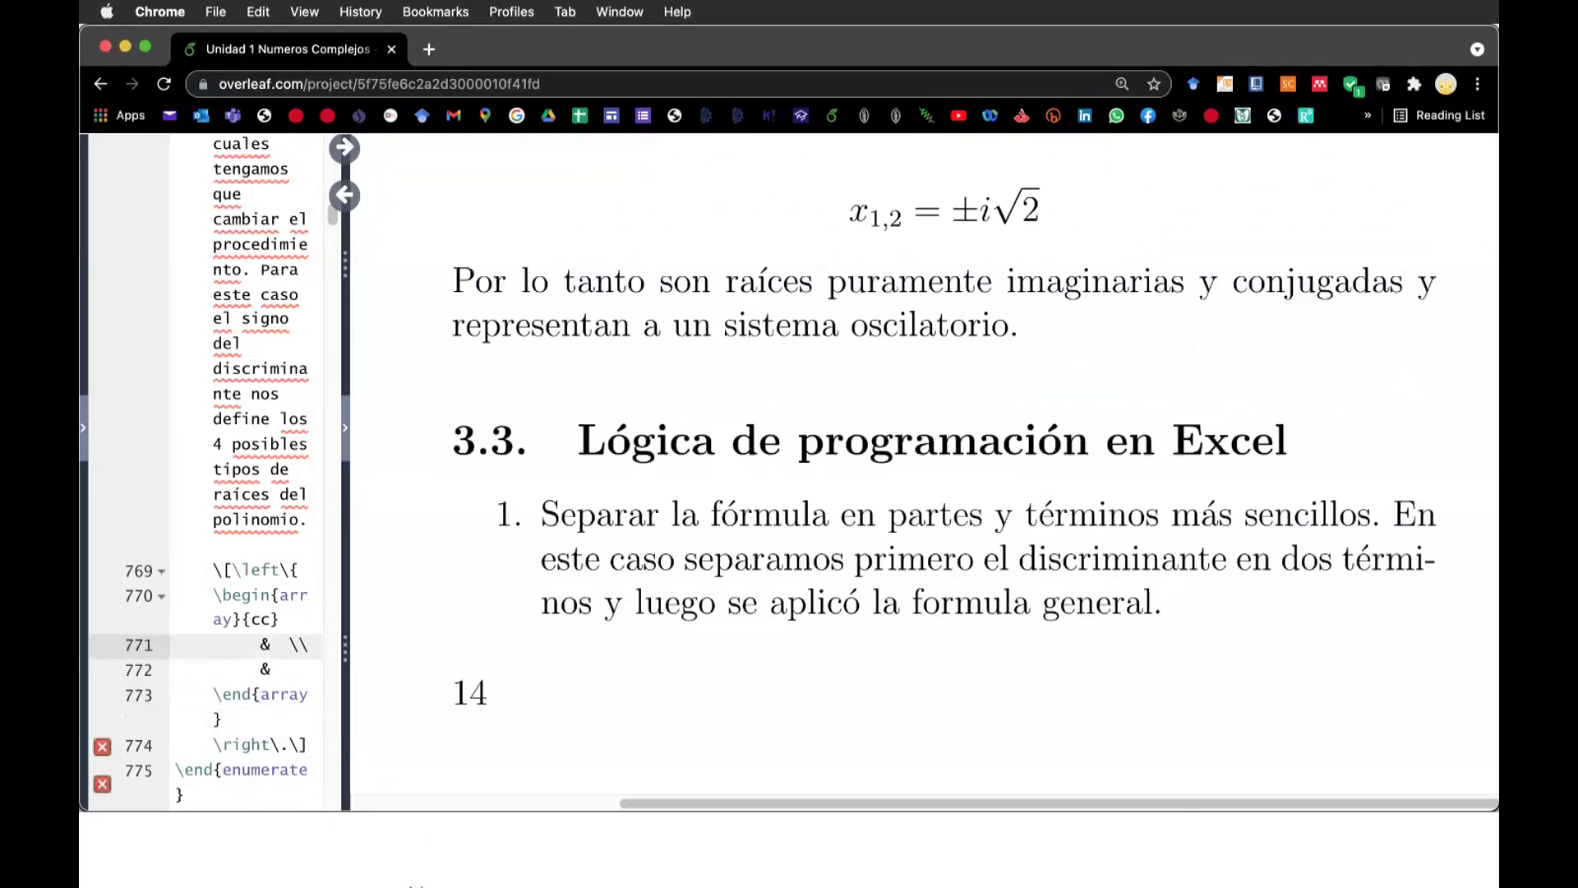
key(Right)
key(Right)
key(Up)
key(BackSpace)
key(Down)
key(Delete)
key(Down)
key(Delete)
key(Up)
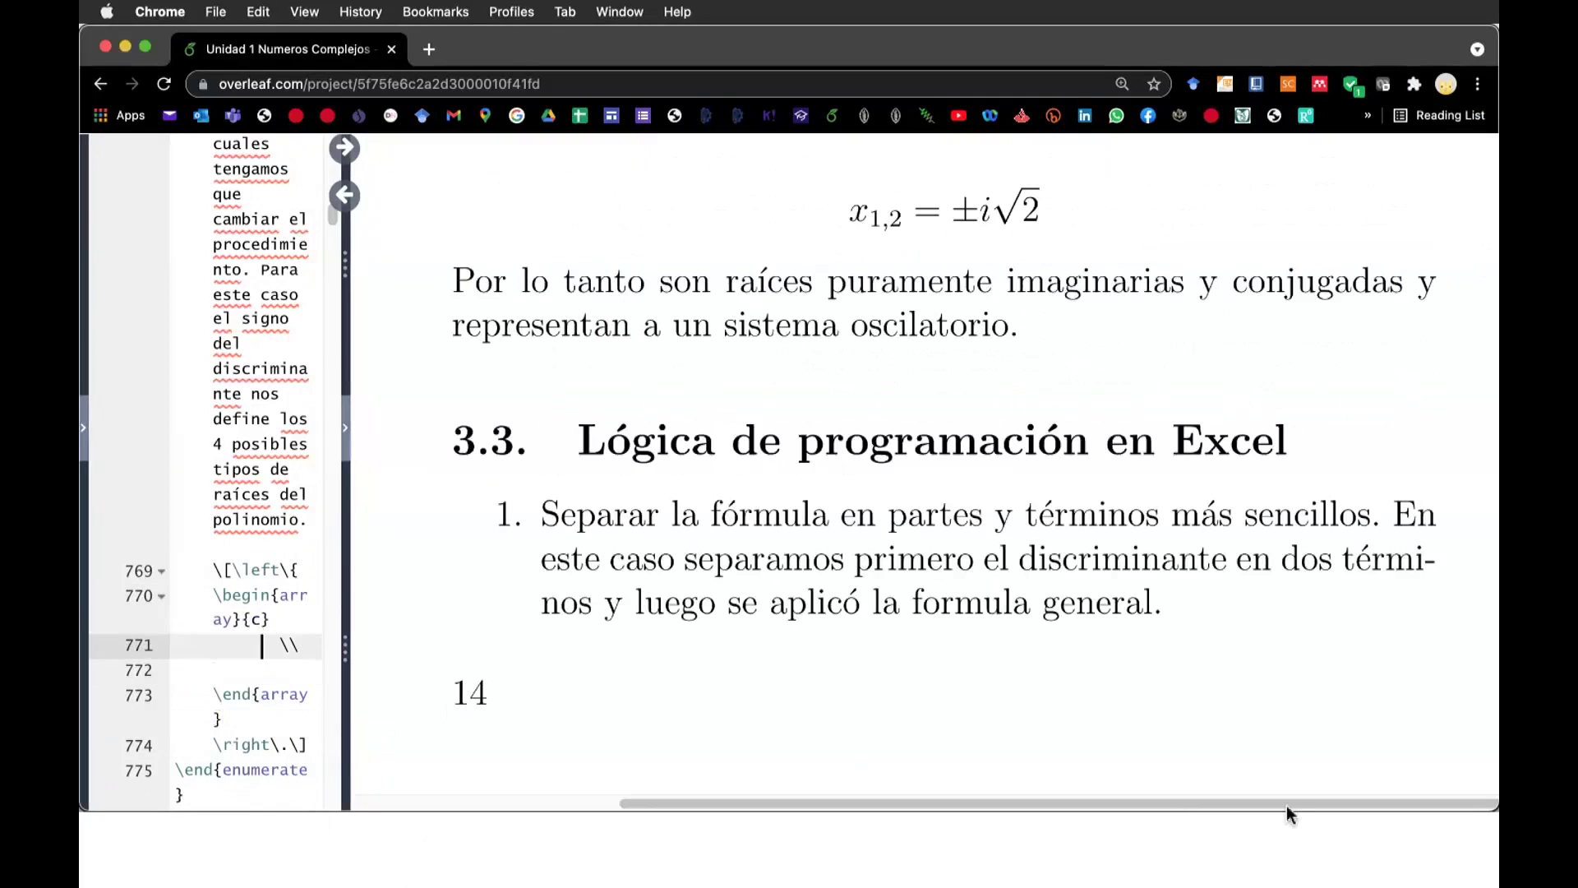
scroll(1285, 817, down, 3)
scroll(1286, 817, down, 5)
scroll(1287, 806, down, 1)
scroll(1288, 807, down, 1)
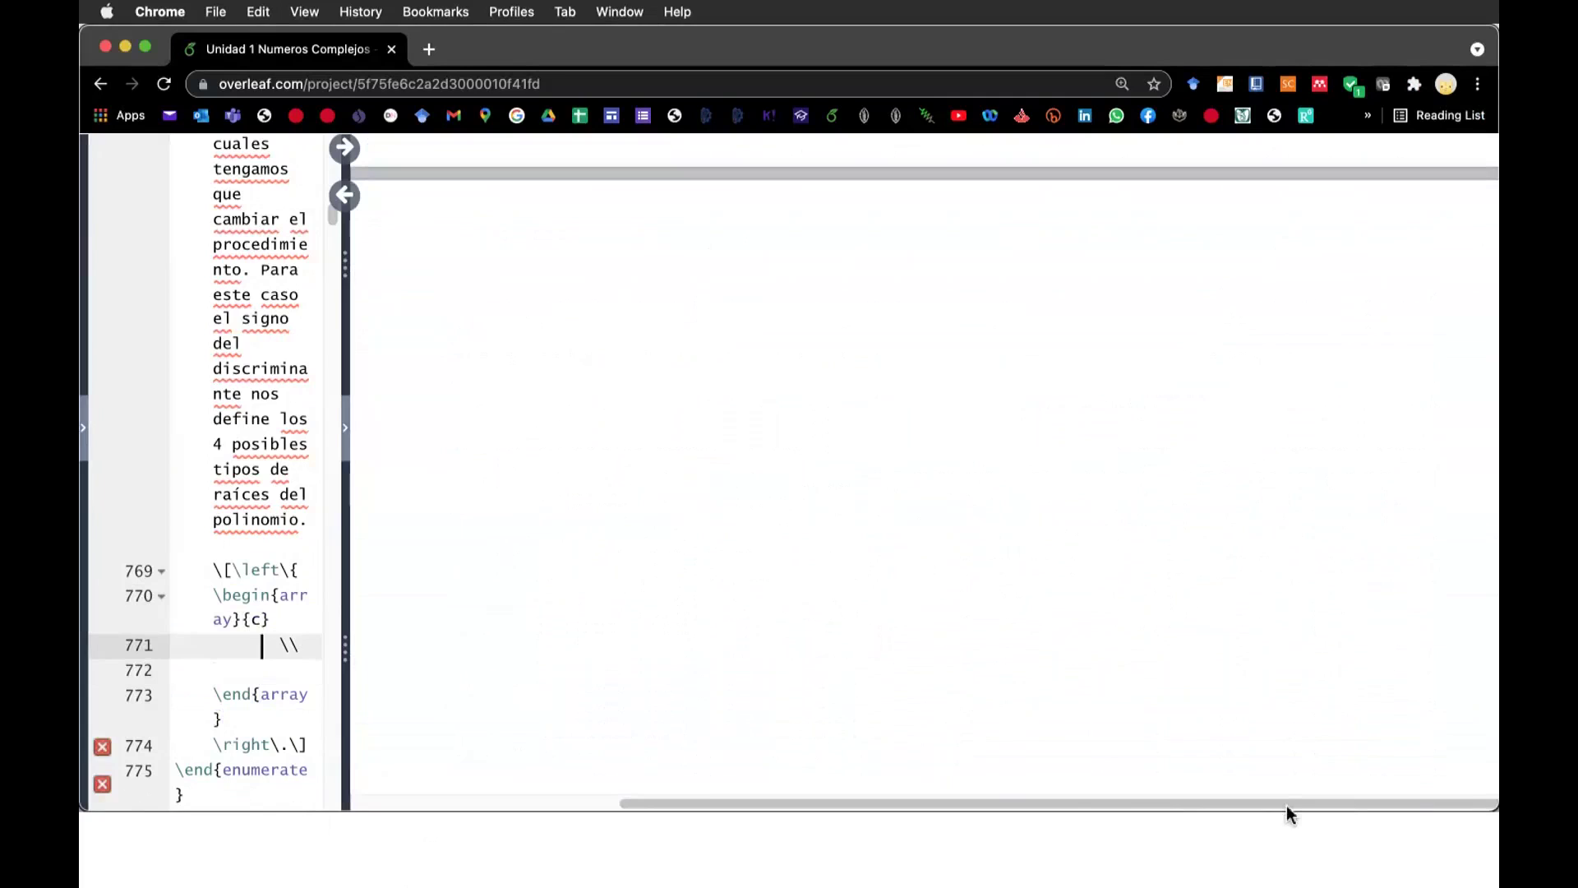
Write d<0 \rightarrow in the first row, trimming the suggested \leftrightarrow
text(d< )
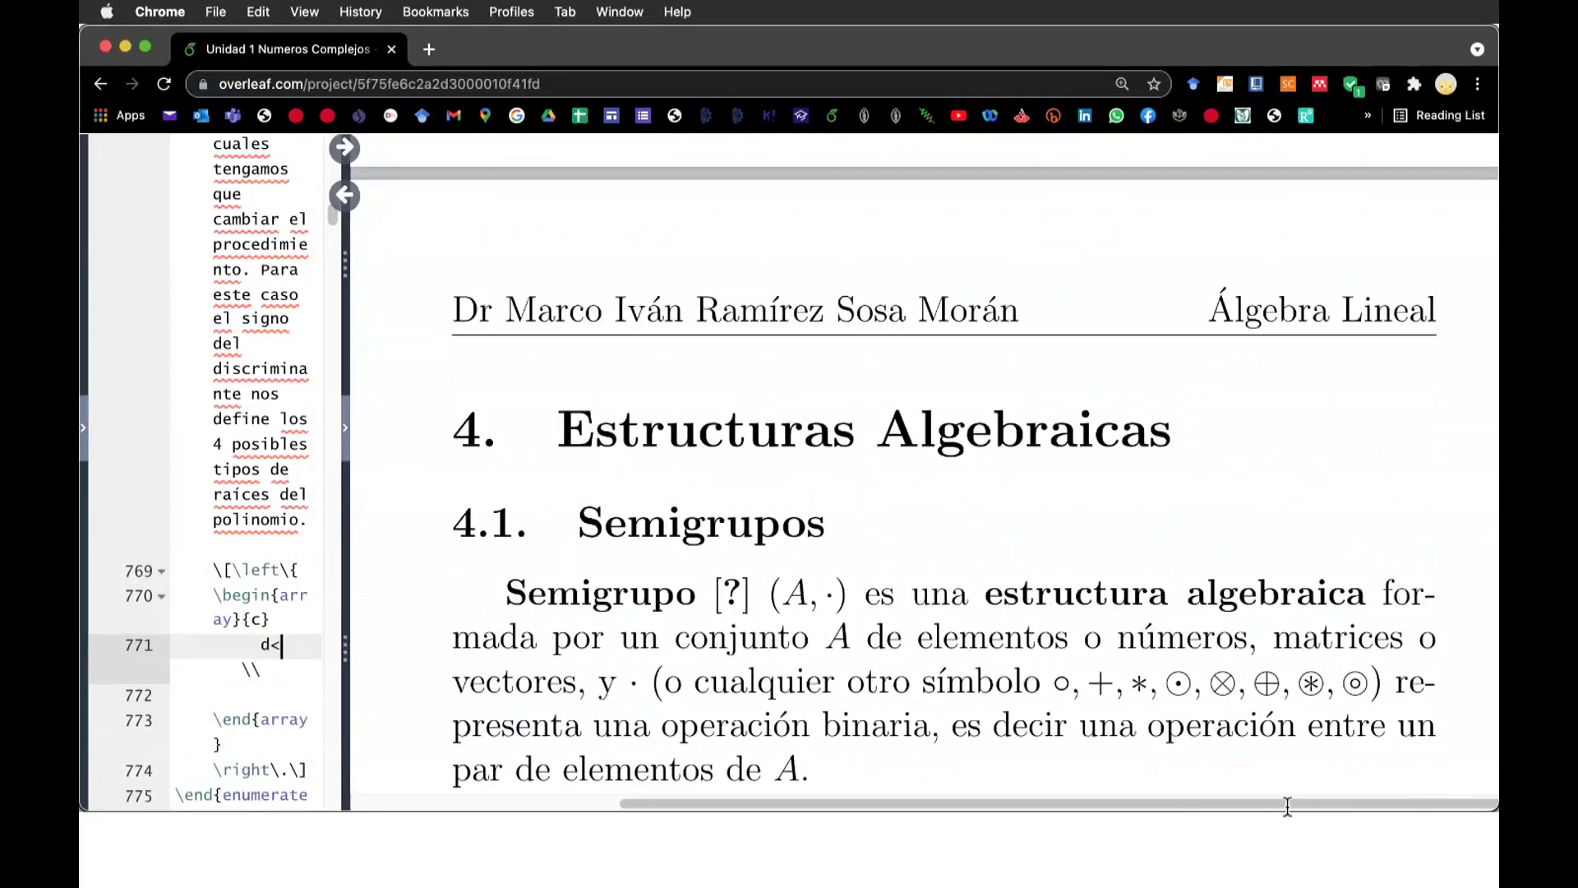
text(0)
text(\)
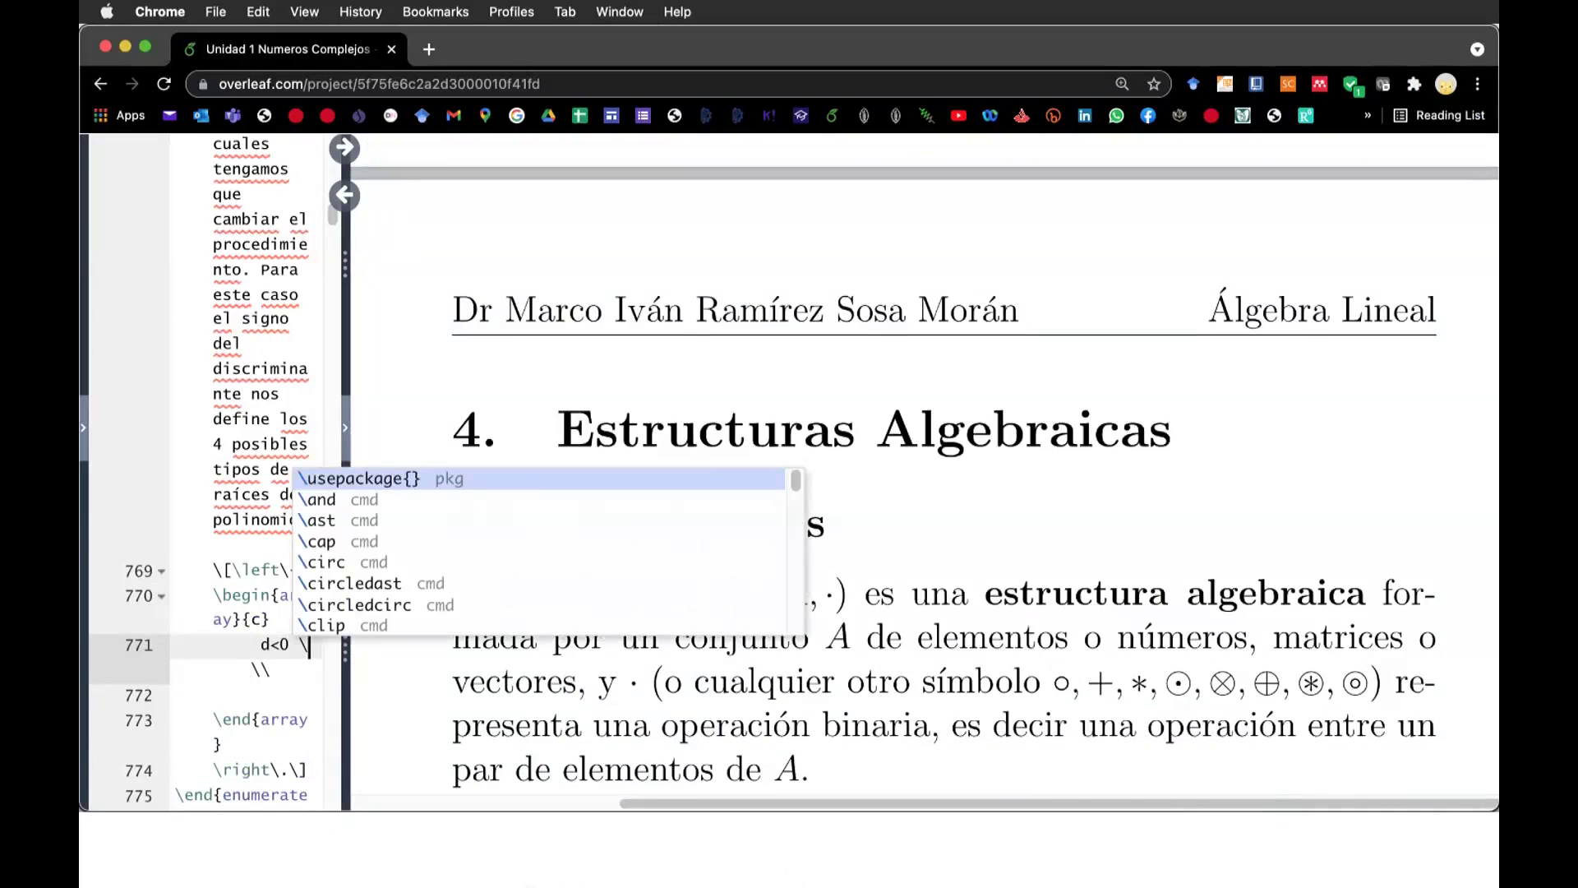
text(lef)
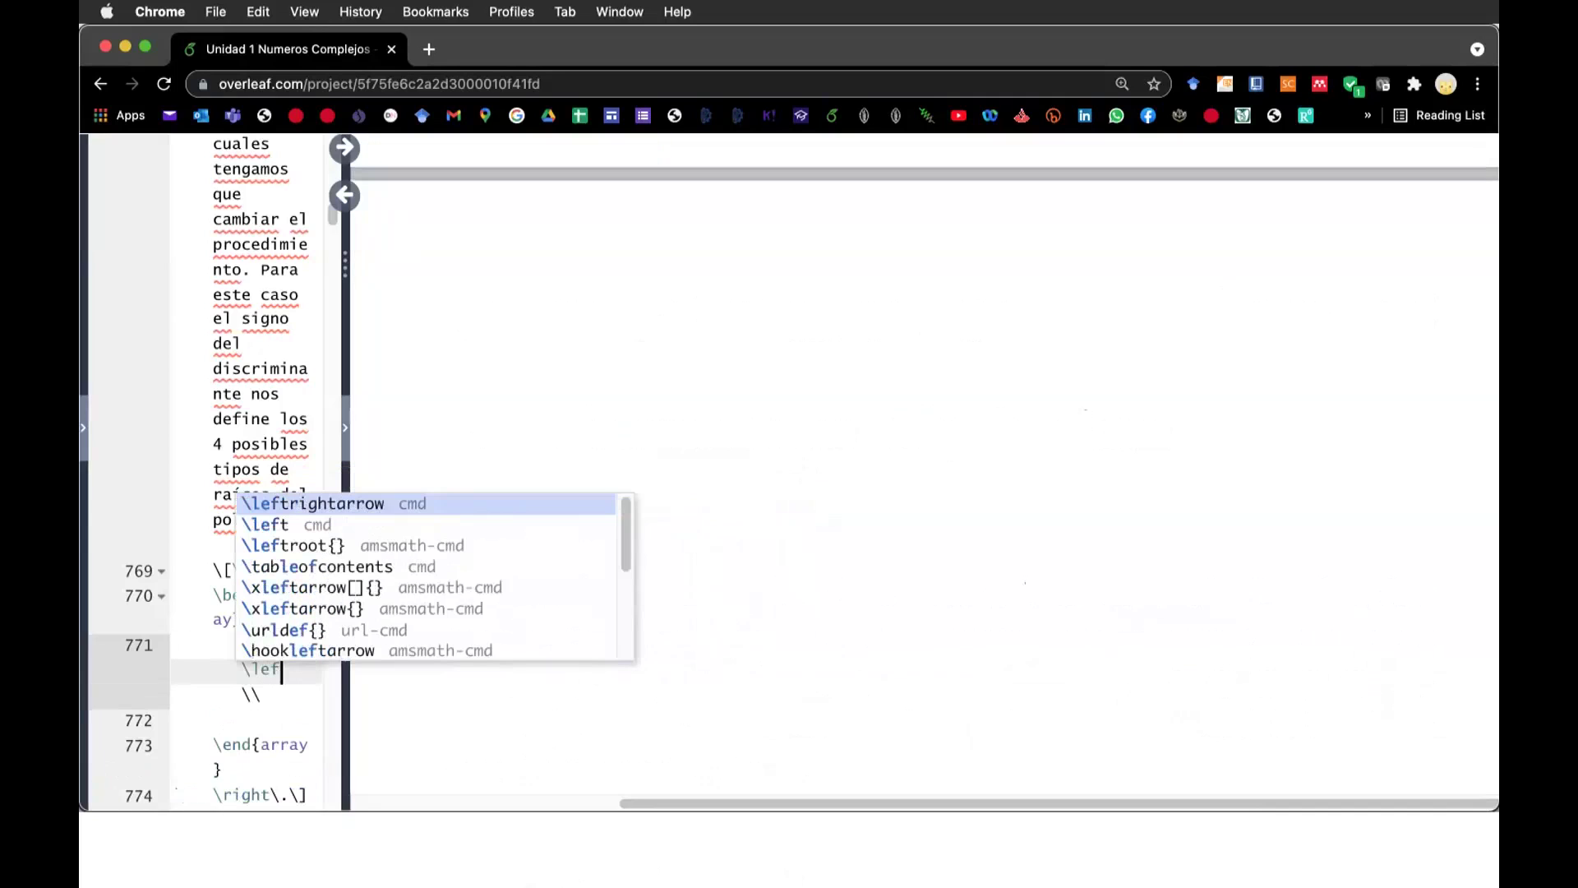
text(t)
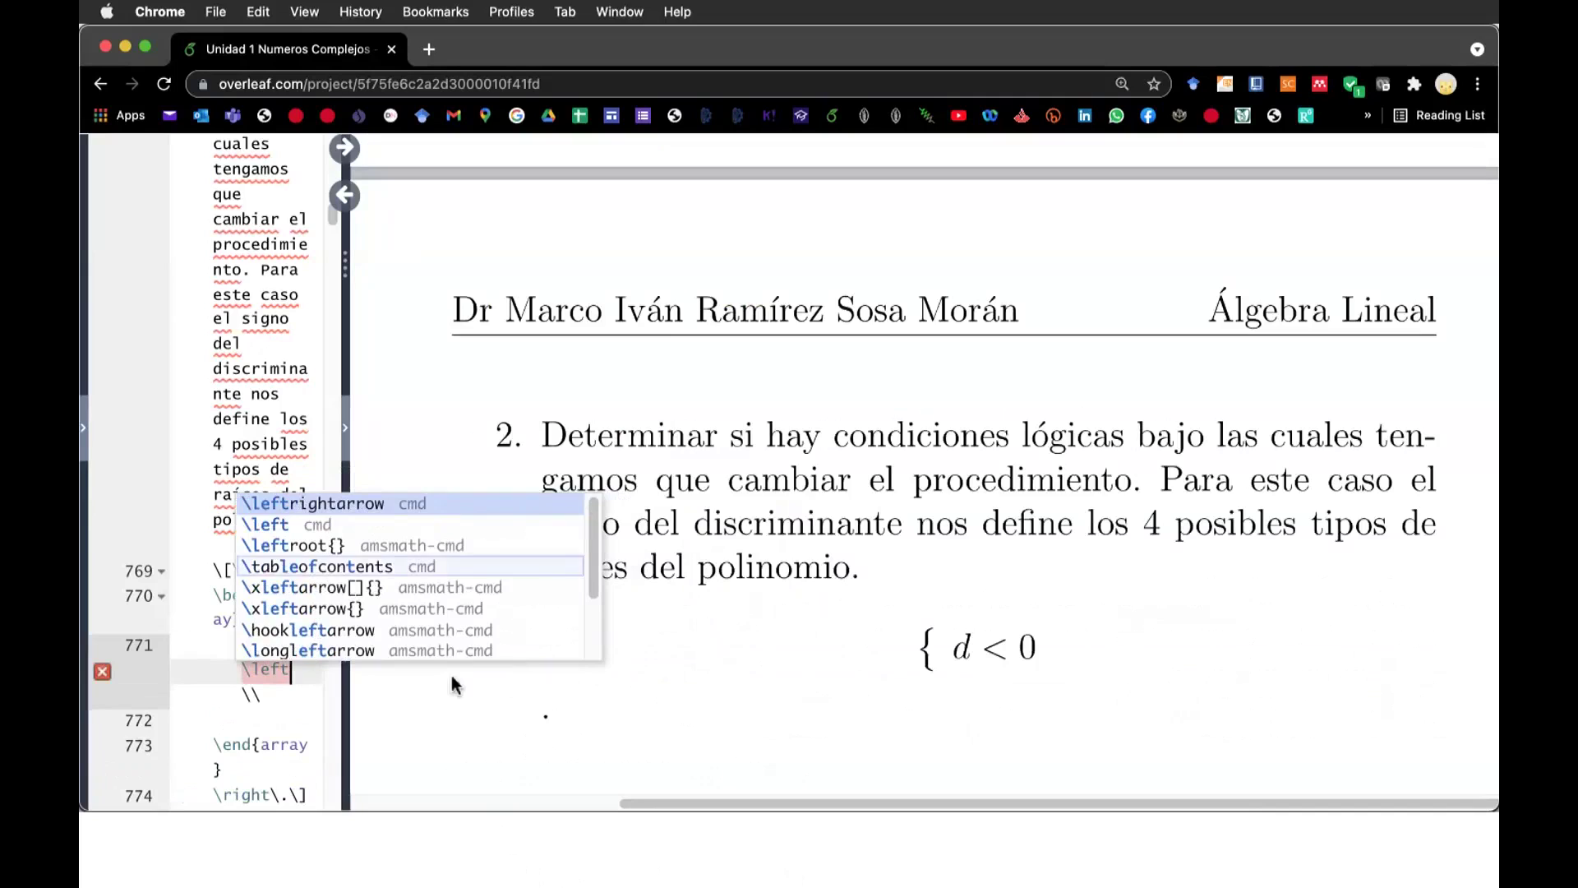
key(Return)
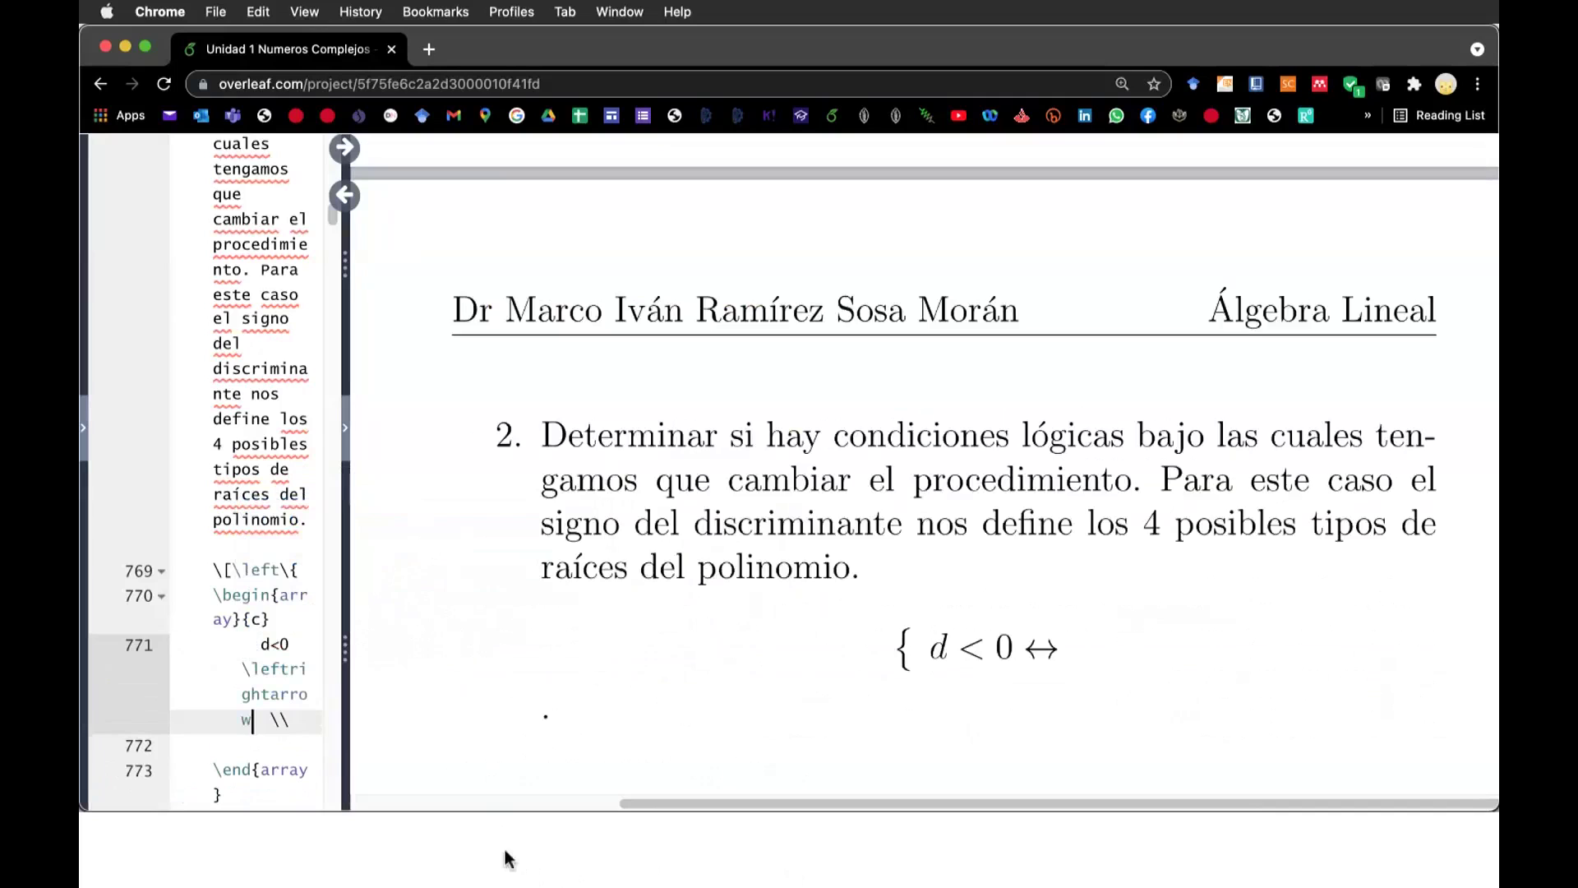
click(281, 670)
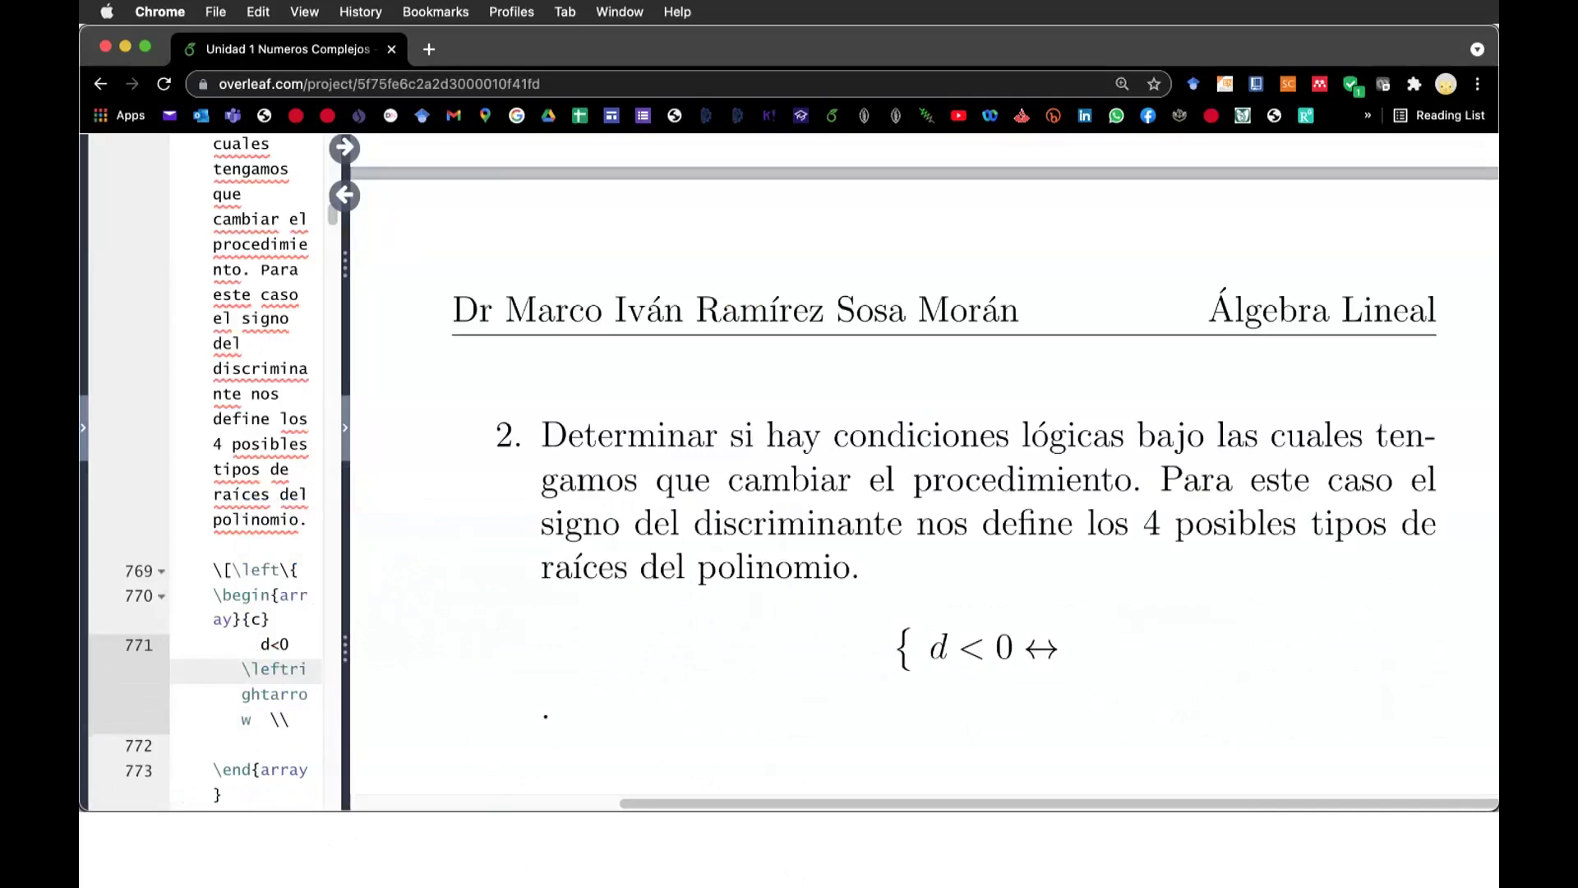
key(BackSpace)
key(BackSpace)
key(BackSpace)
key(Delete)
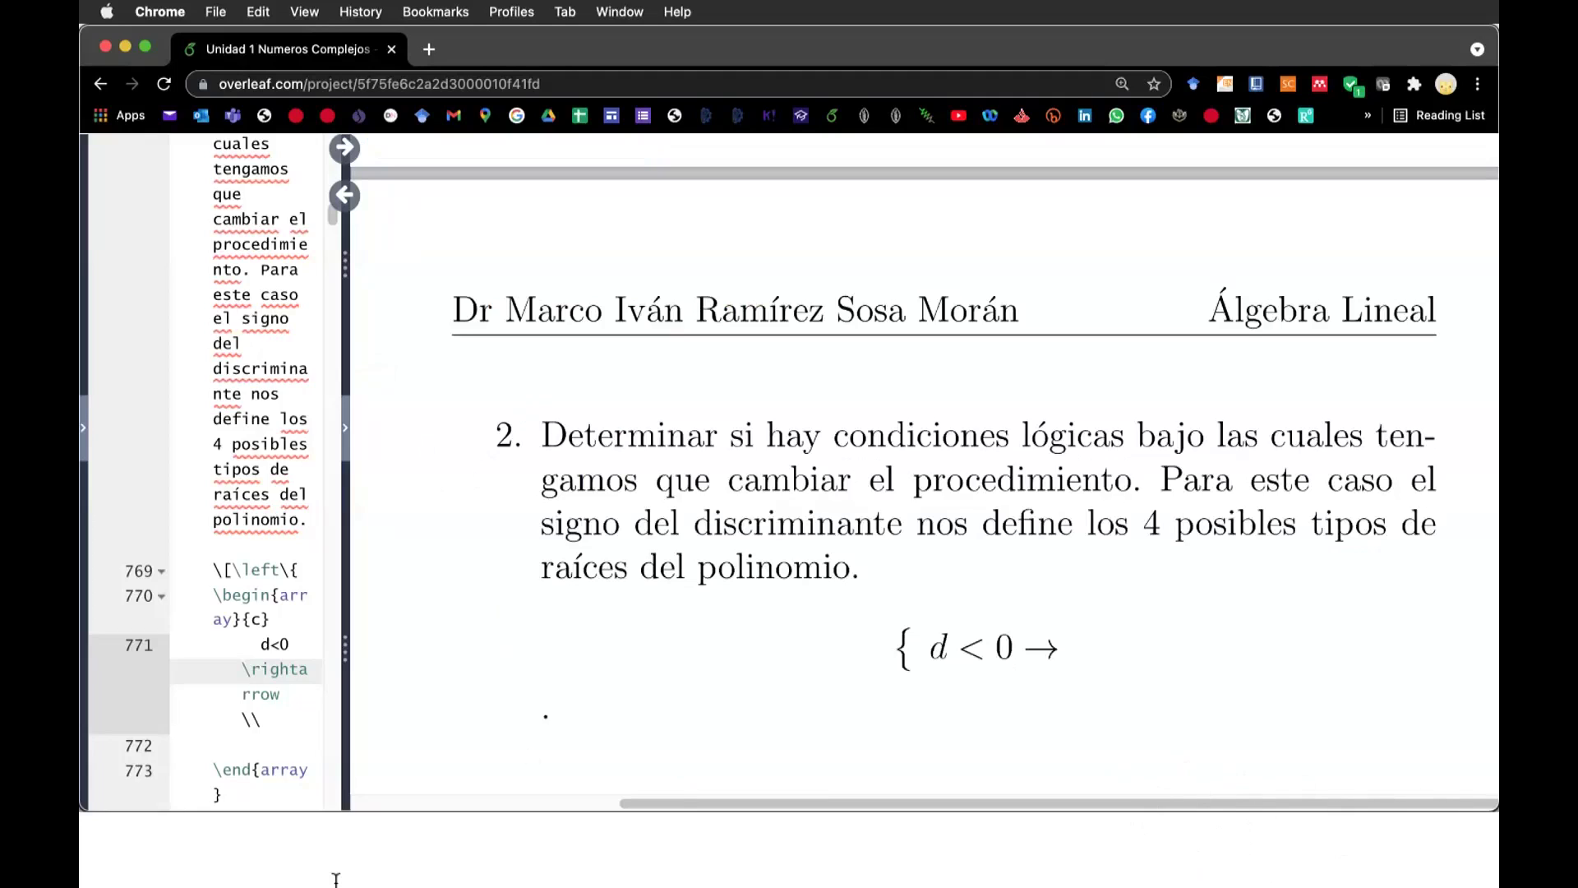
key(End)
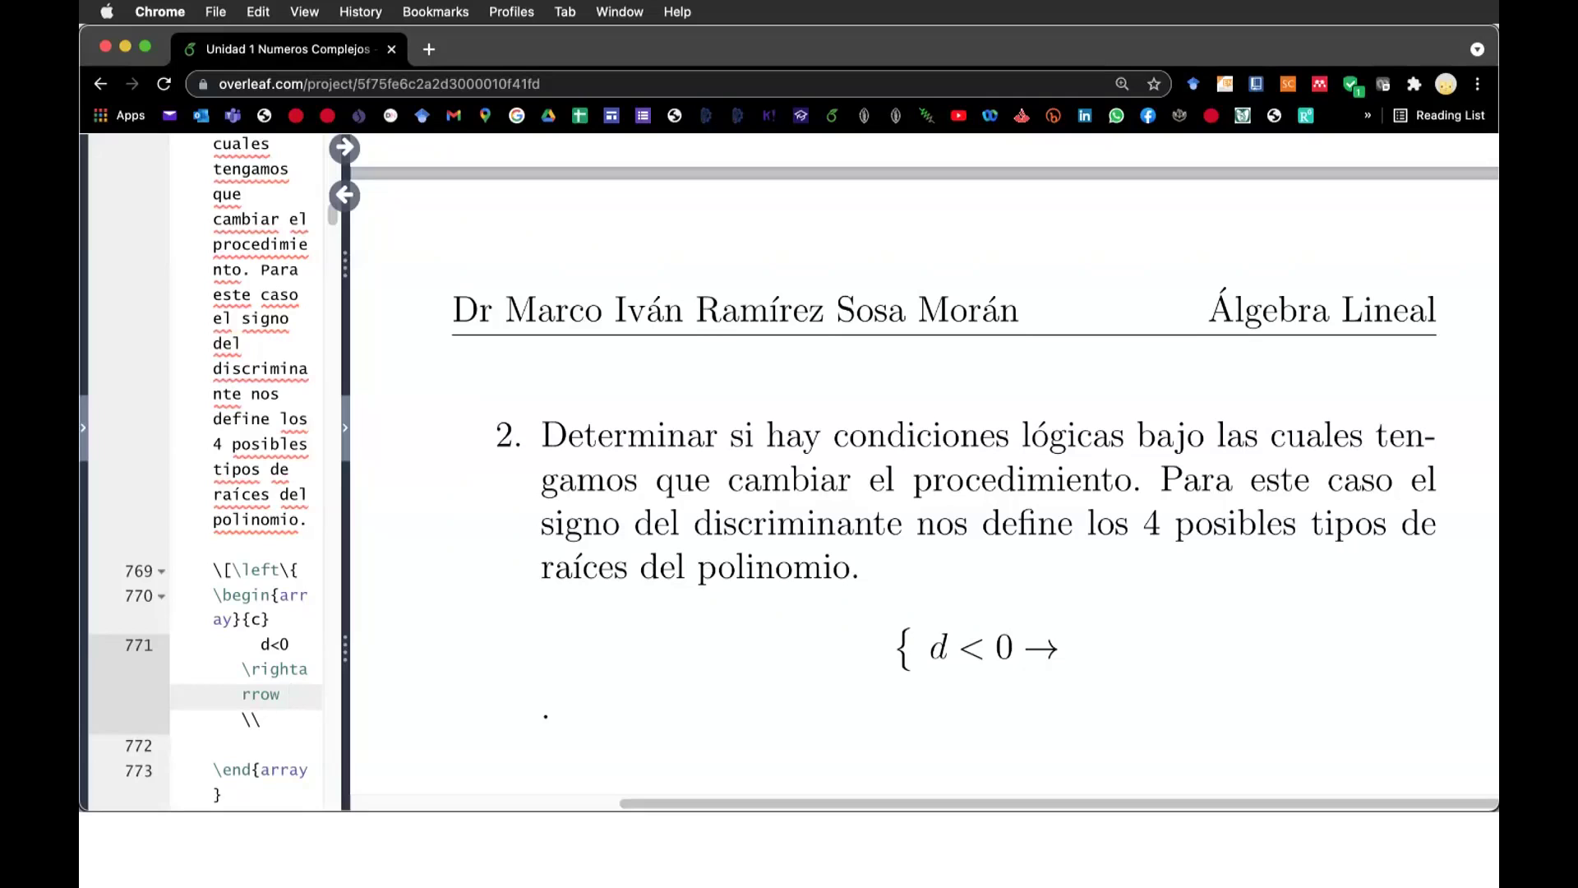
After the arrow, type \sqrt{d}=i\sqrt{abs{d}} for the first case
text(\sqrt )
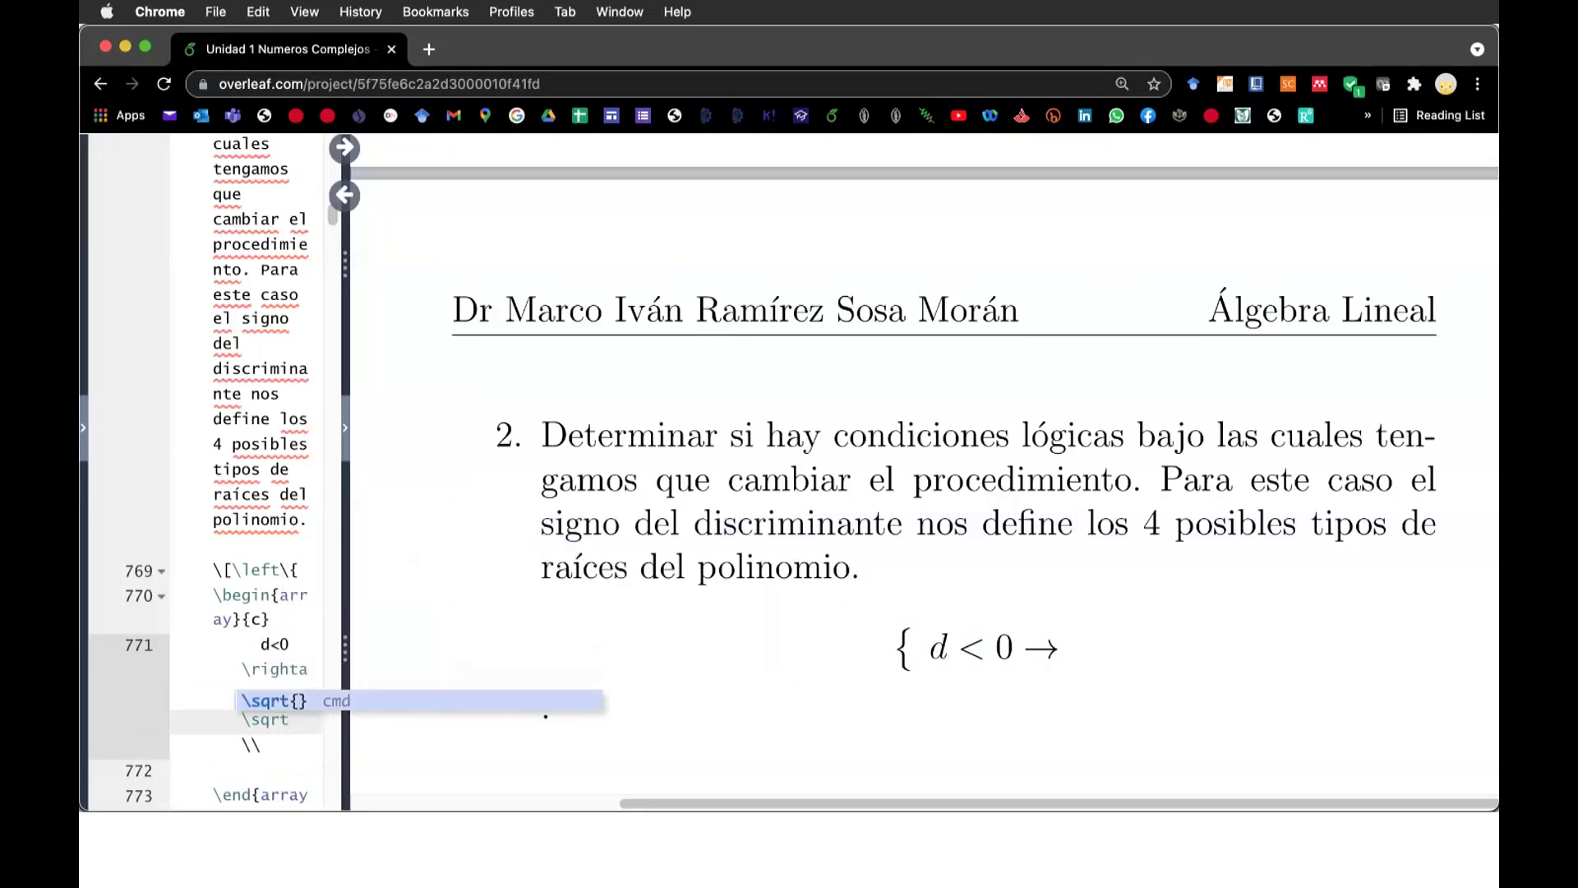
text({)
text(d})
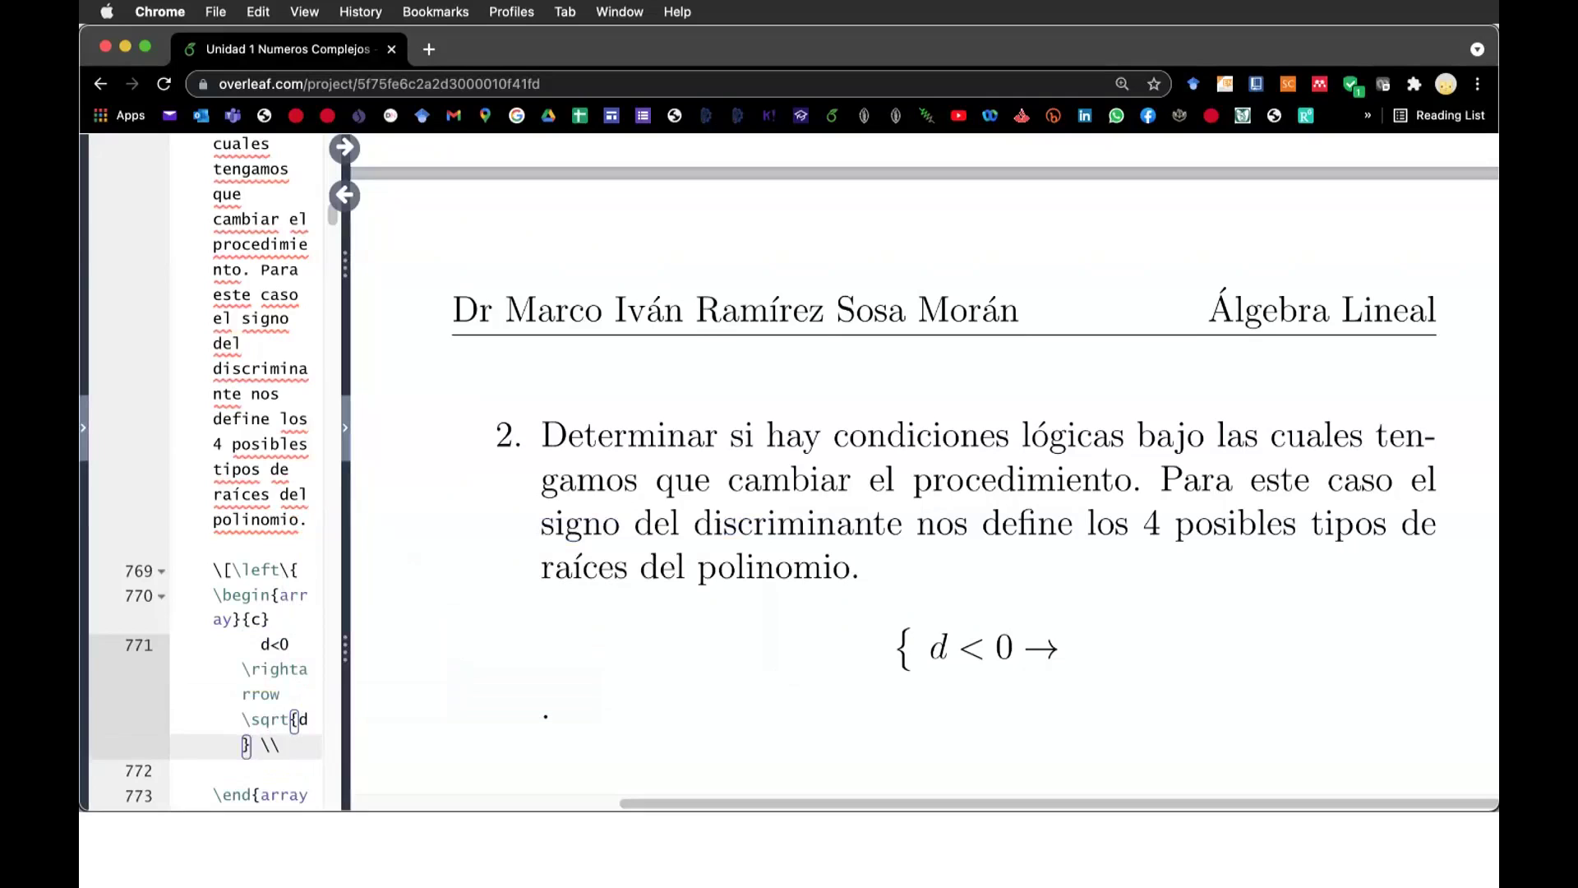
text(=)
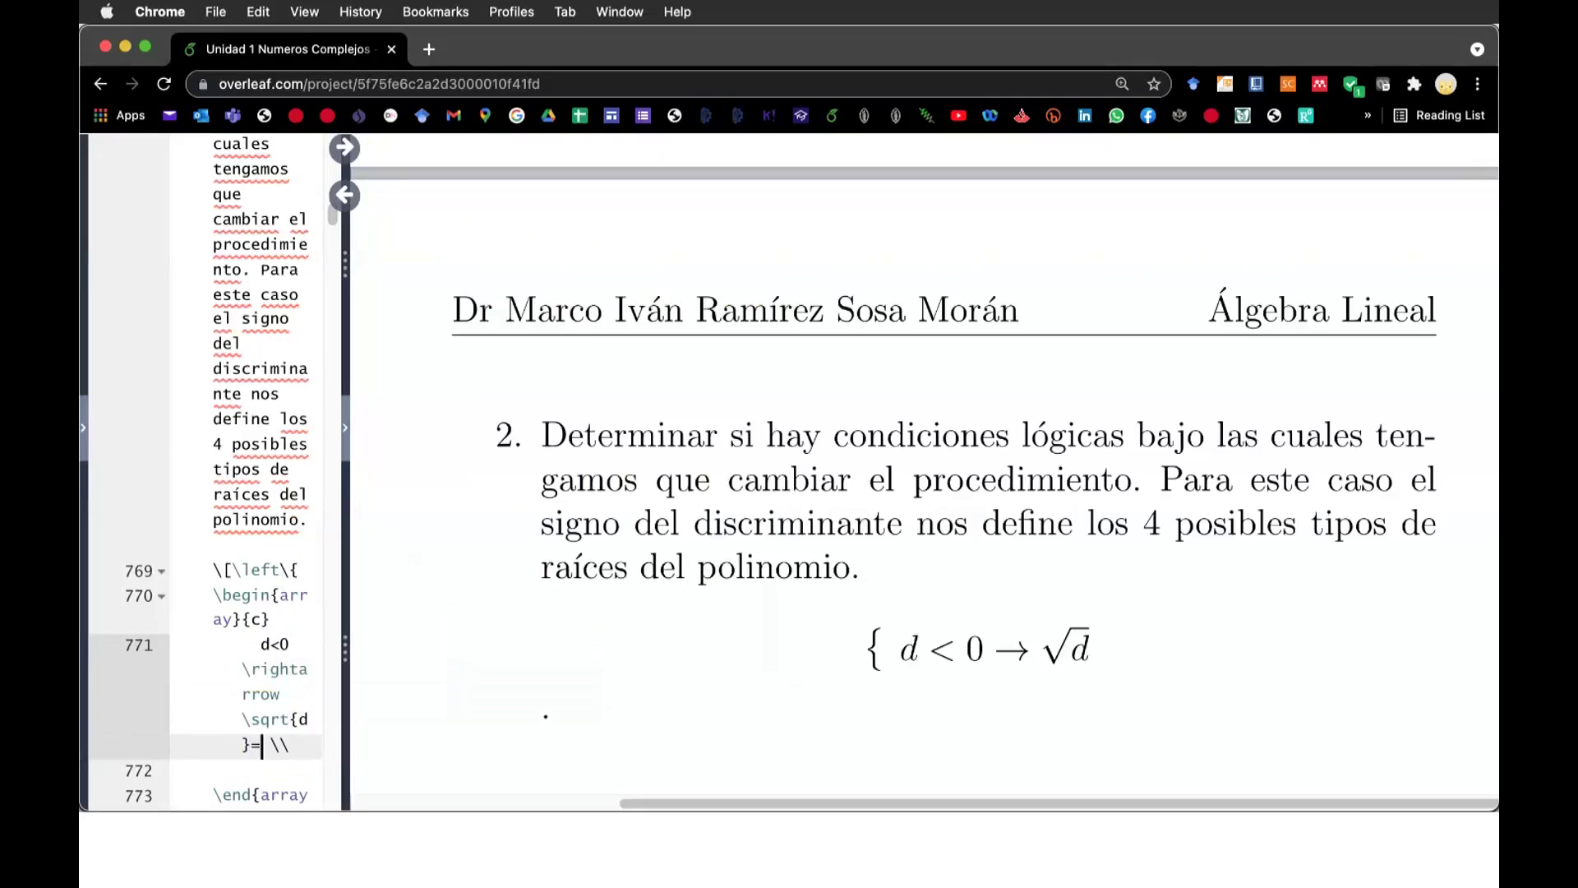
text(i)
text(\)
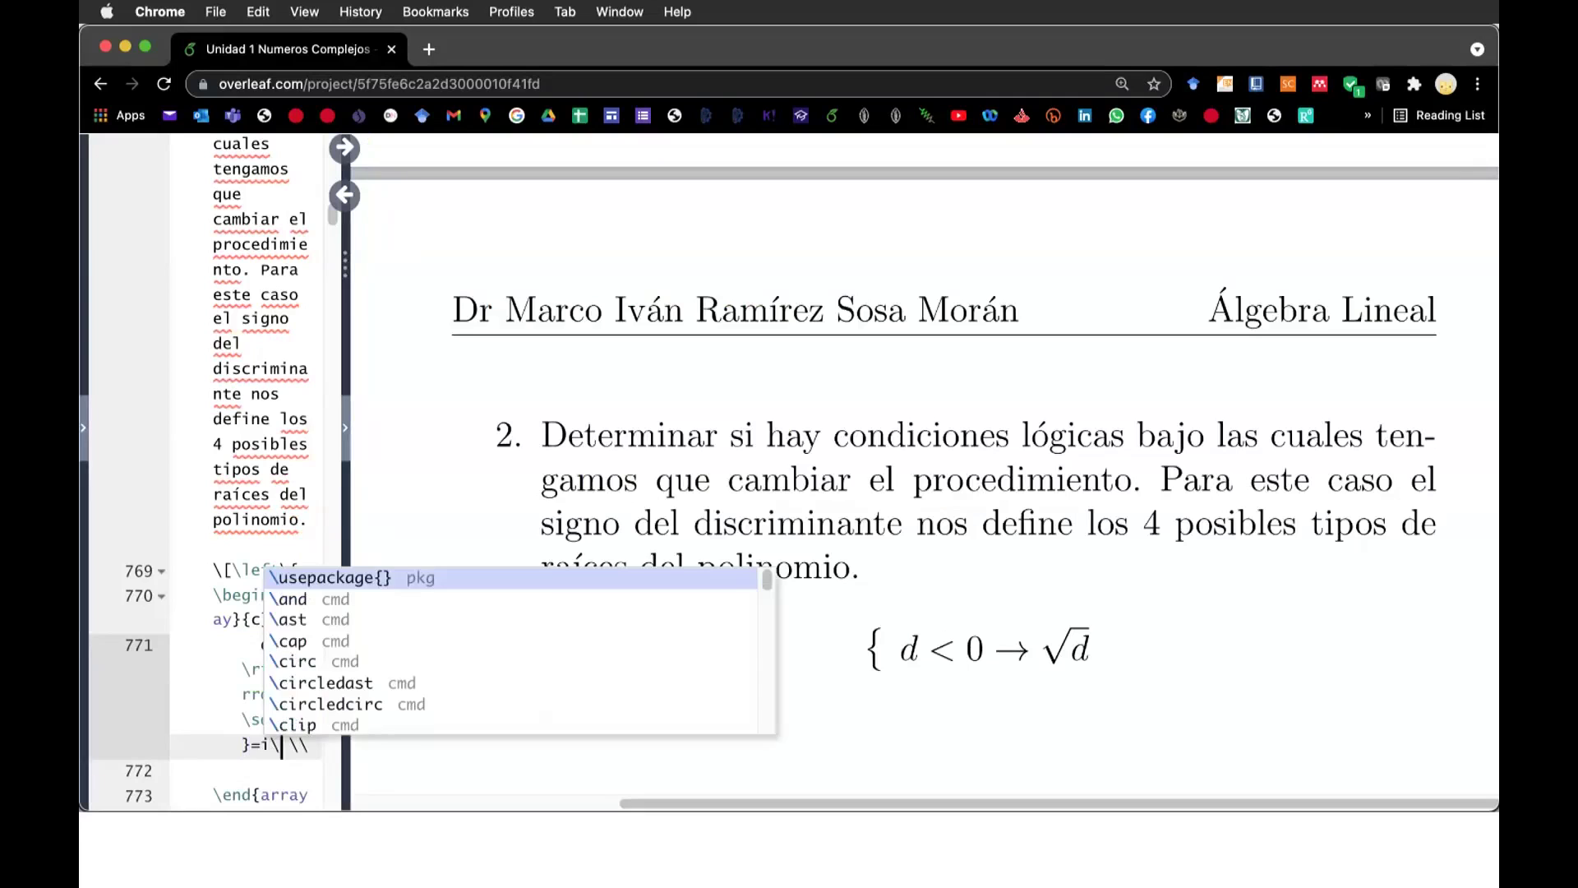
text(sqrt)
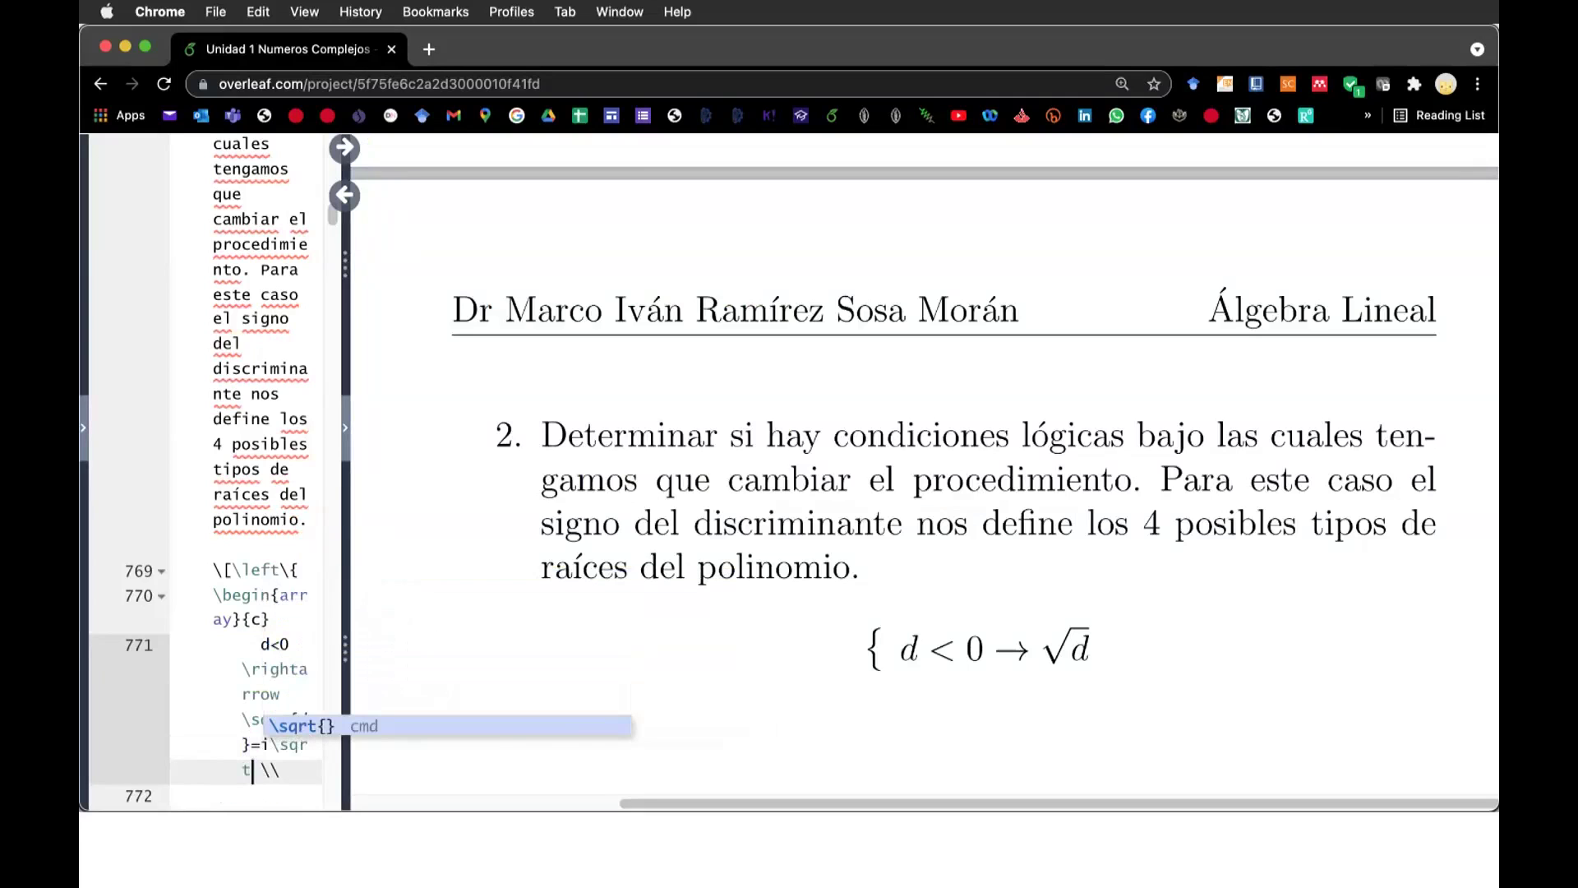
text({})
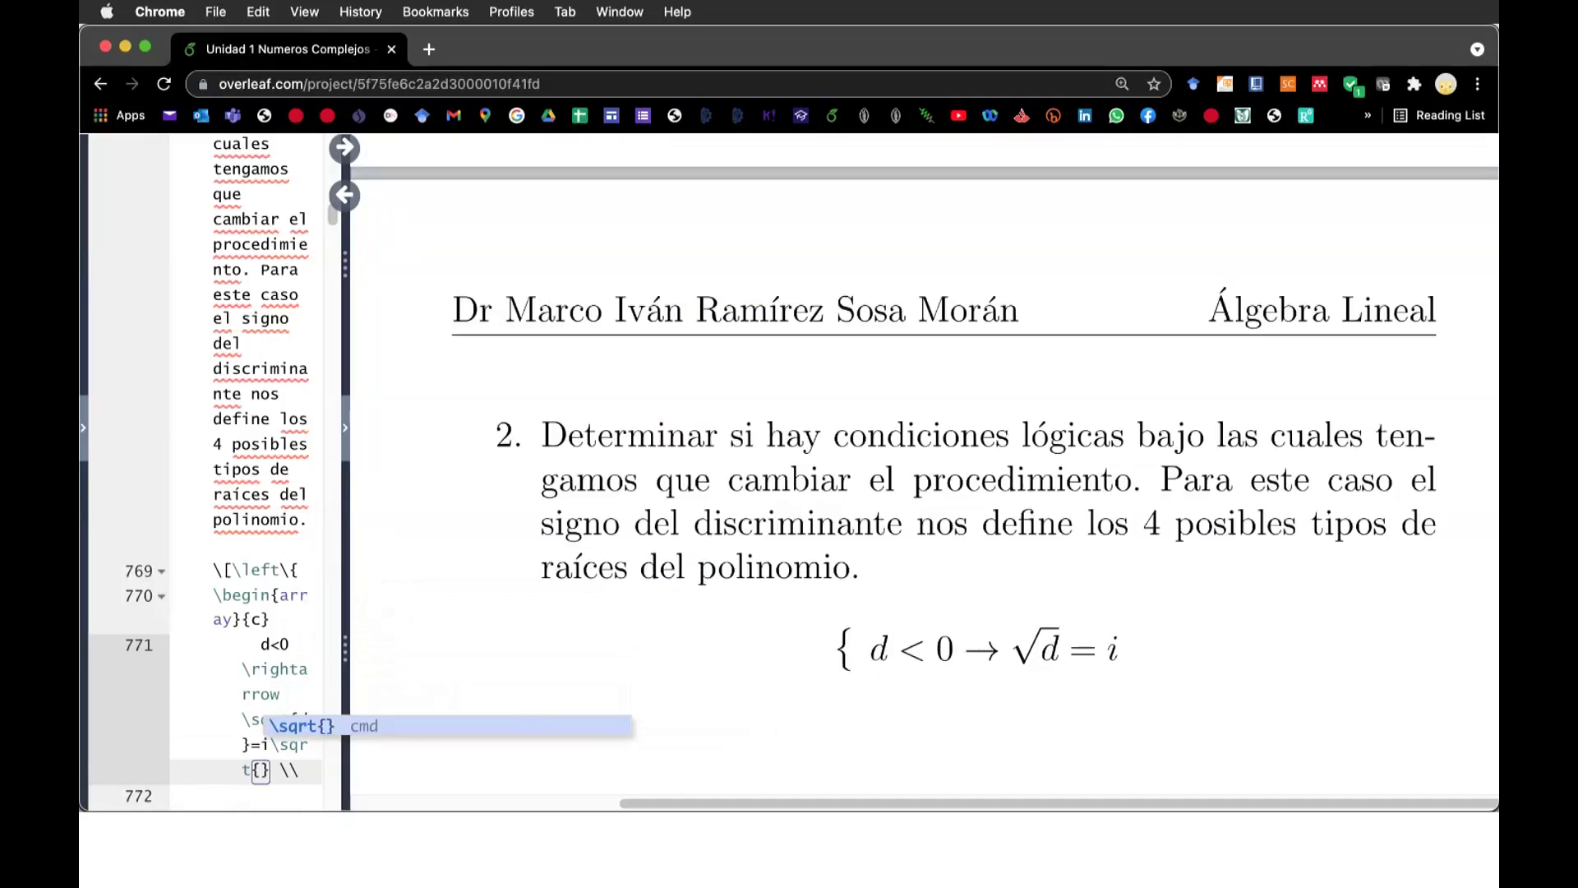
key(Left)
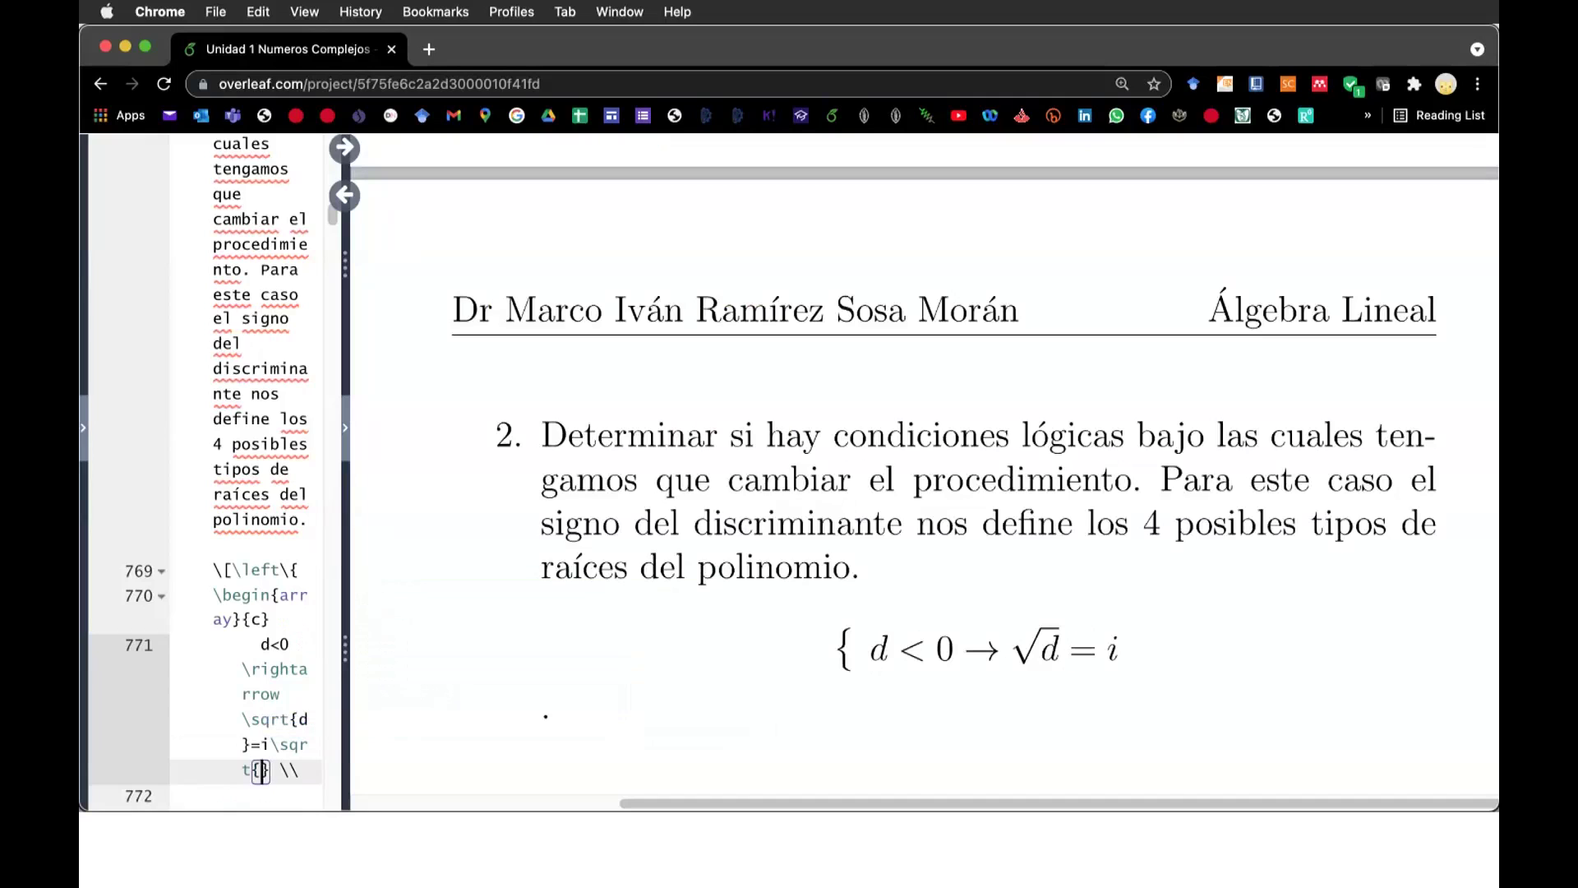
text(abs{)
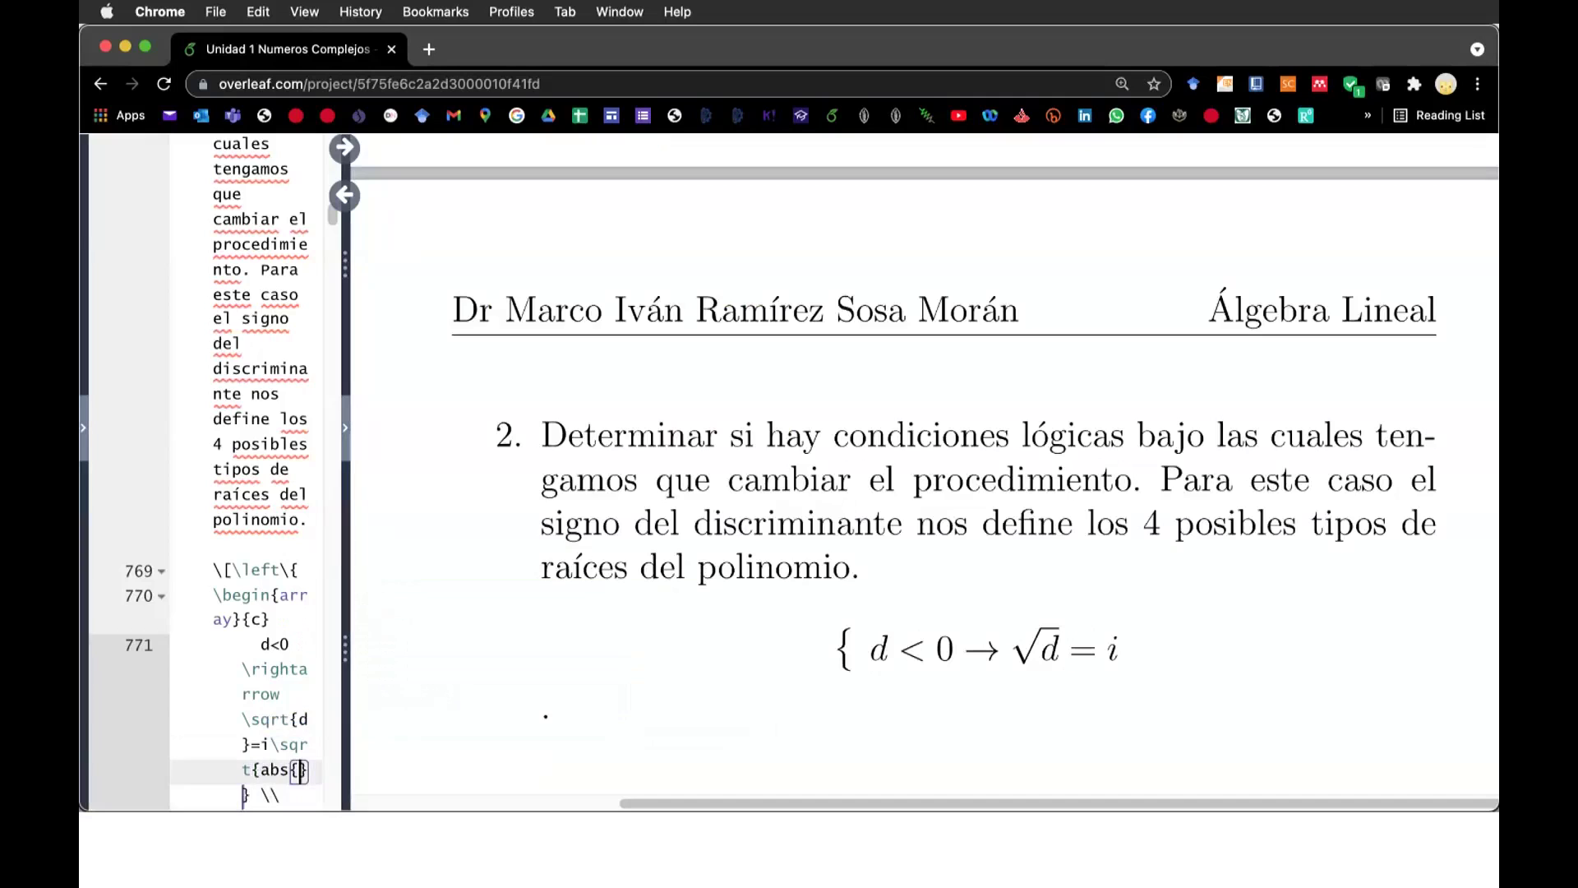
text(d)
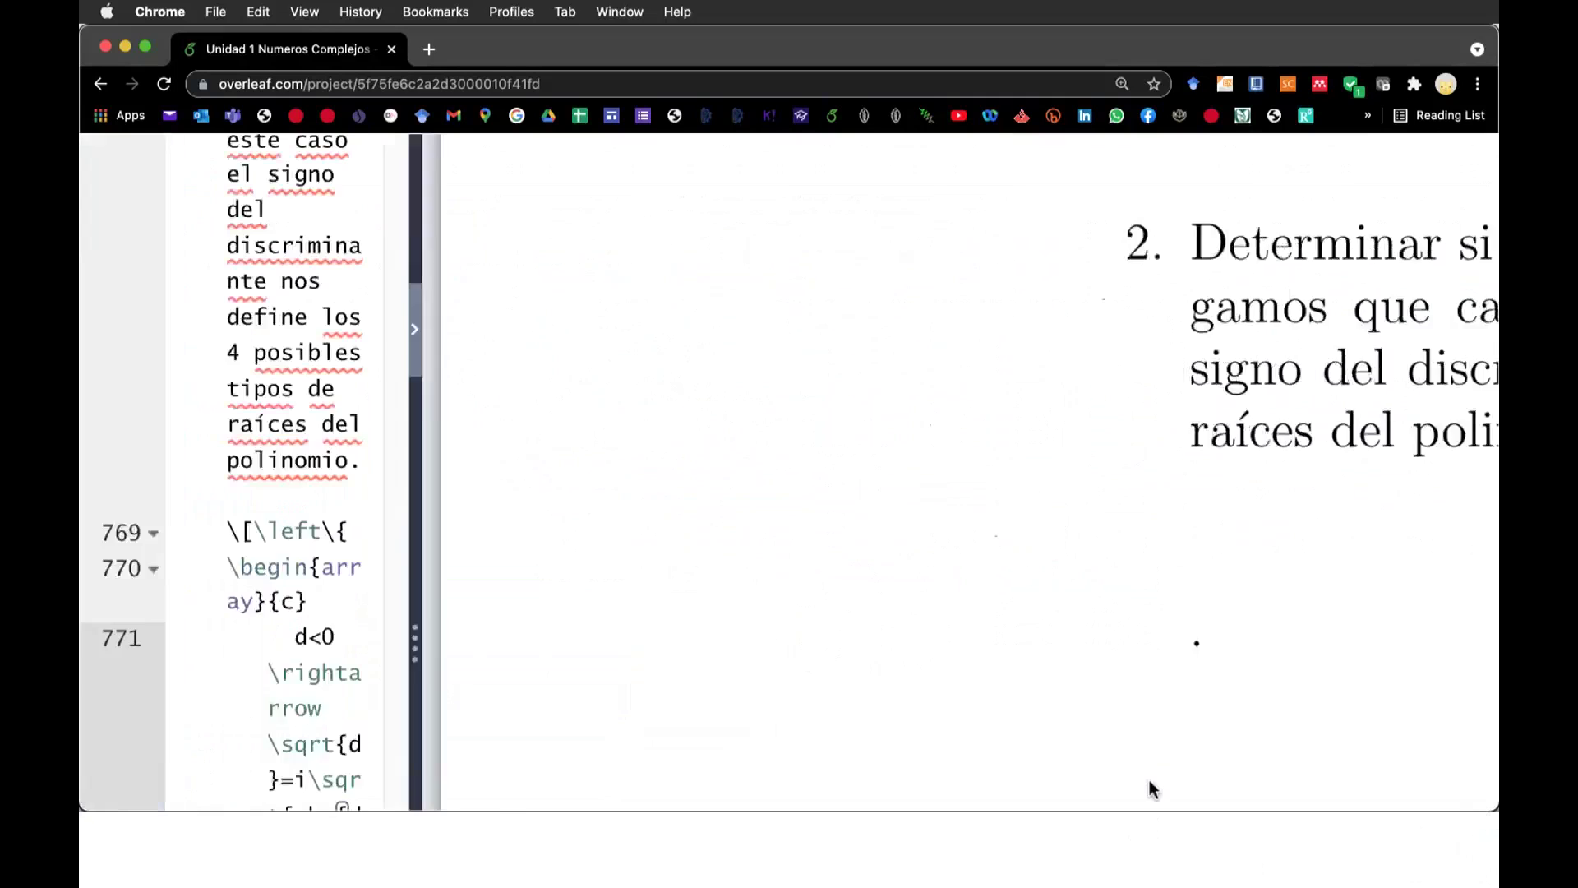
Make abs the \abs command inside \sqrt{abs{d}} and recompile the preview
scroll(313, 801, down, 5)
scroll(313, 802, down, 6)
scroll(440, 687, up, 6)
key(Left)
key(Left)
key(Left)
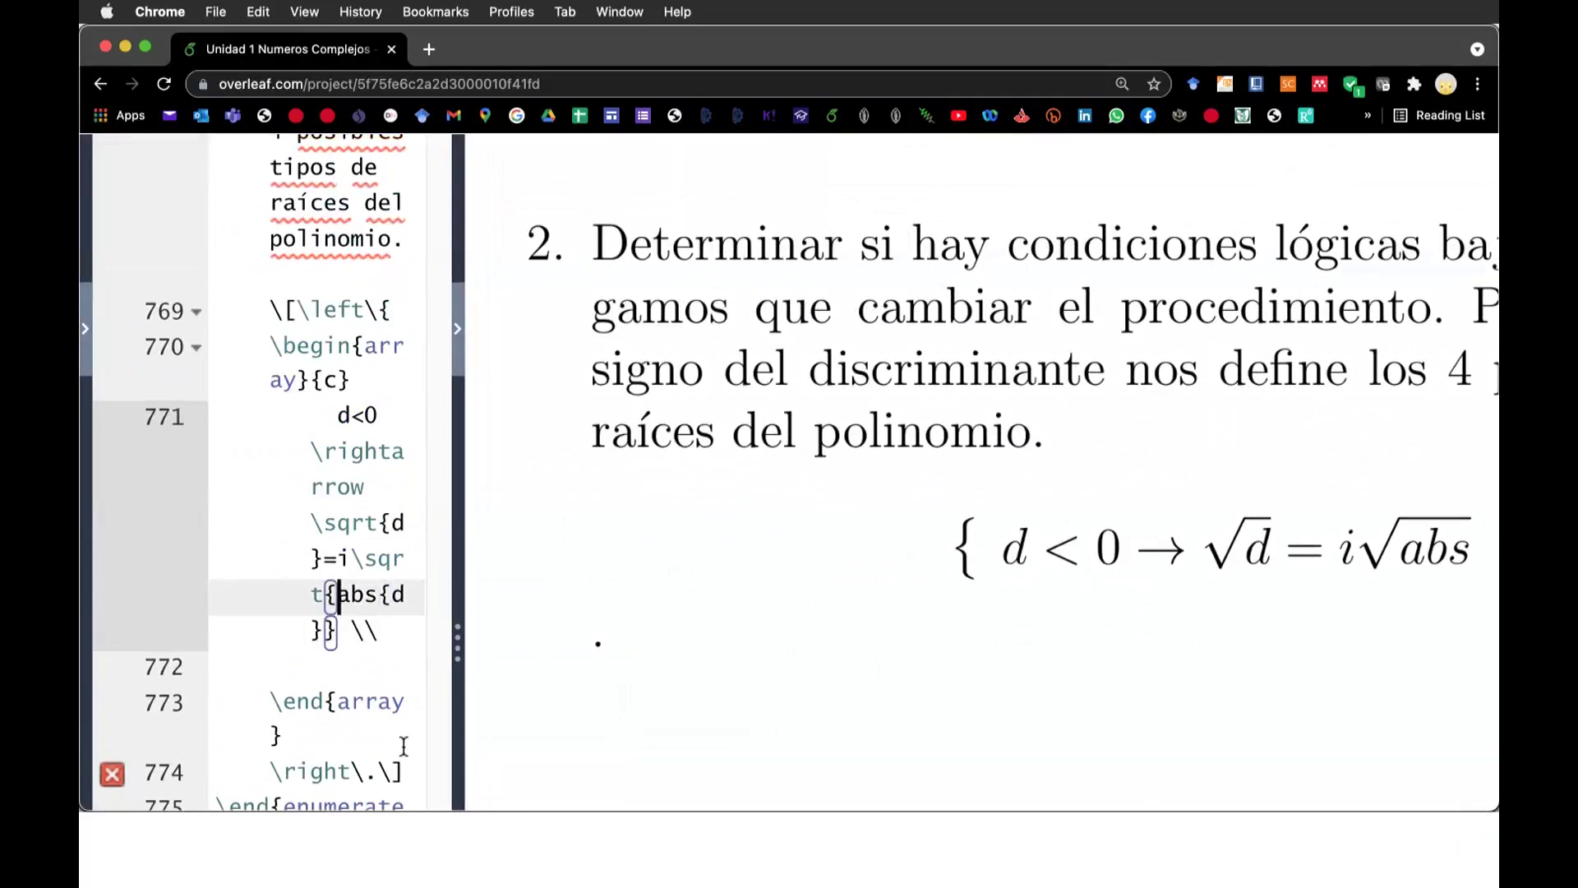
text(\)
key(Escape)
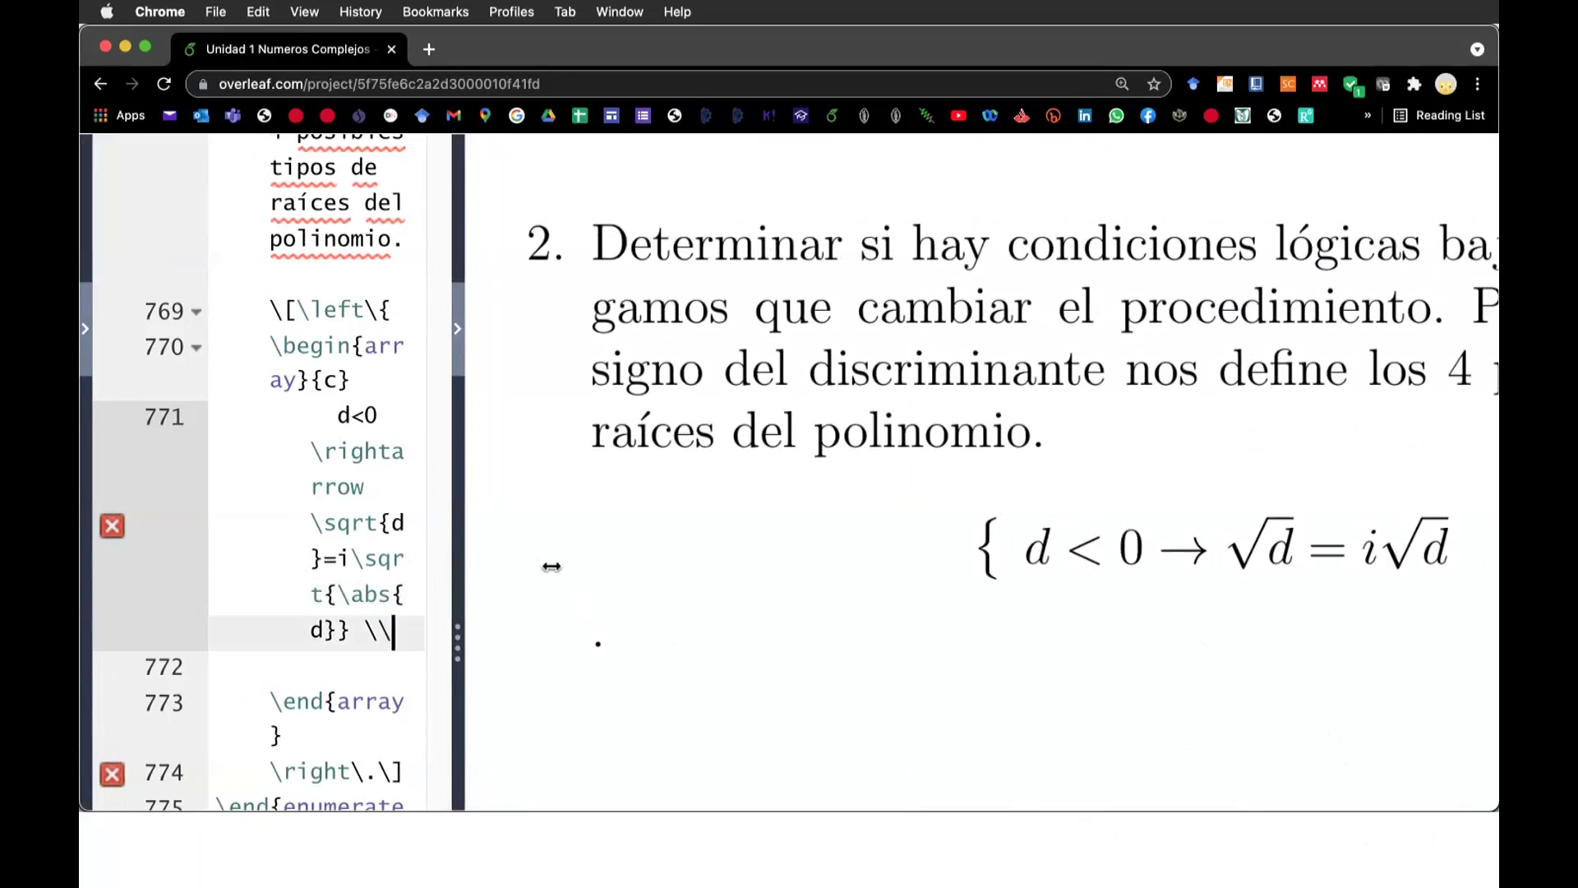
click(674, 234)
scroll(944, 659, down, 10)
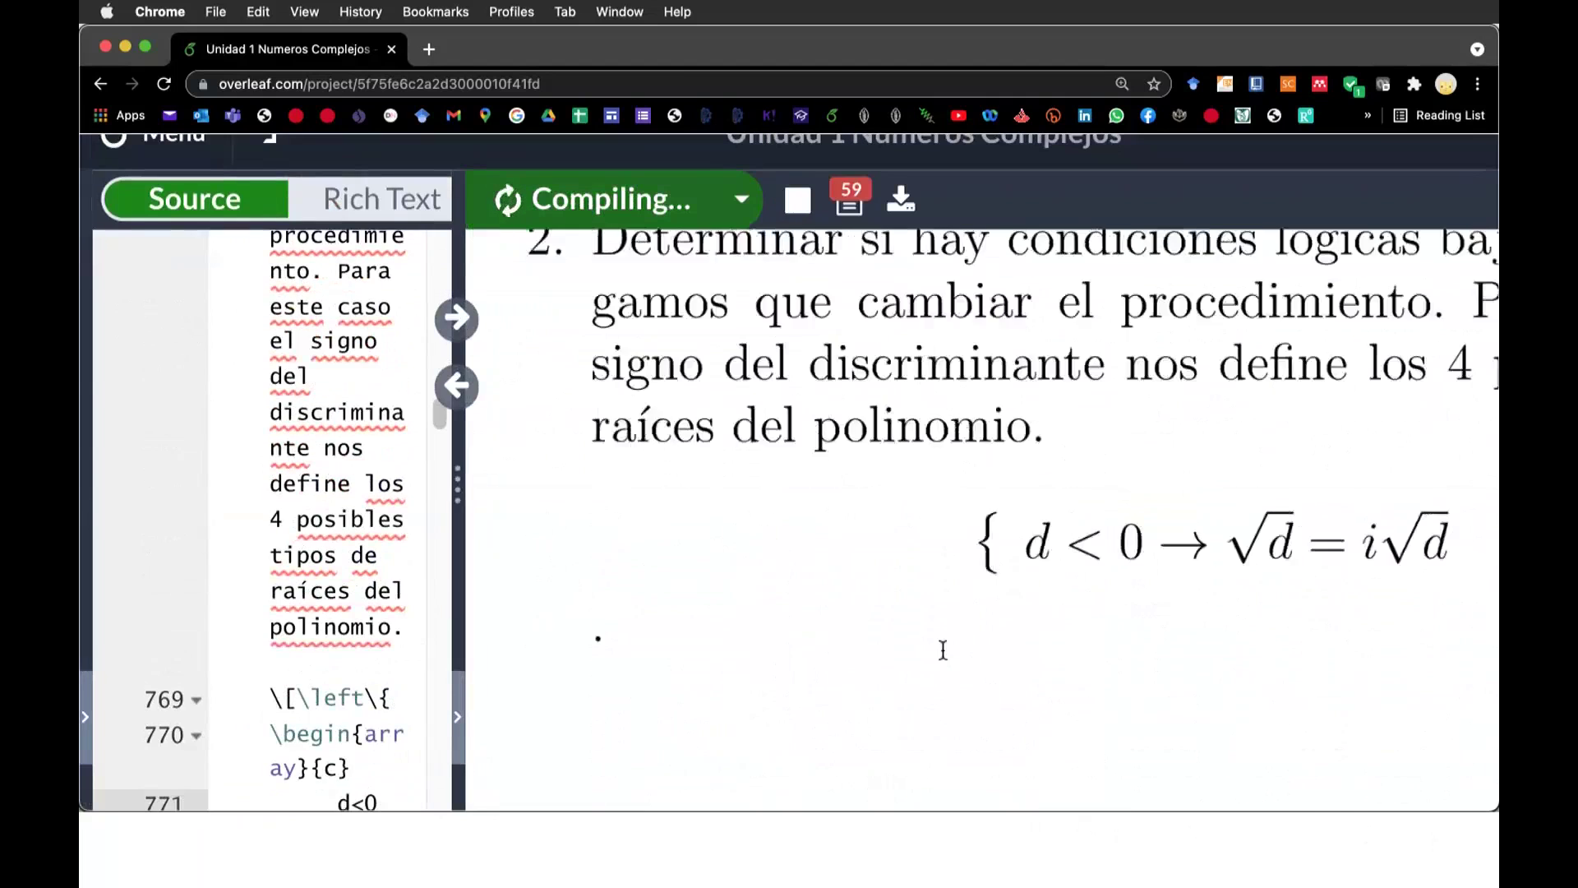
scroll(329, 534, down, 5)
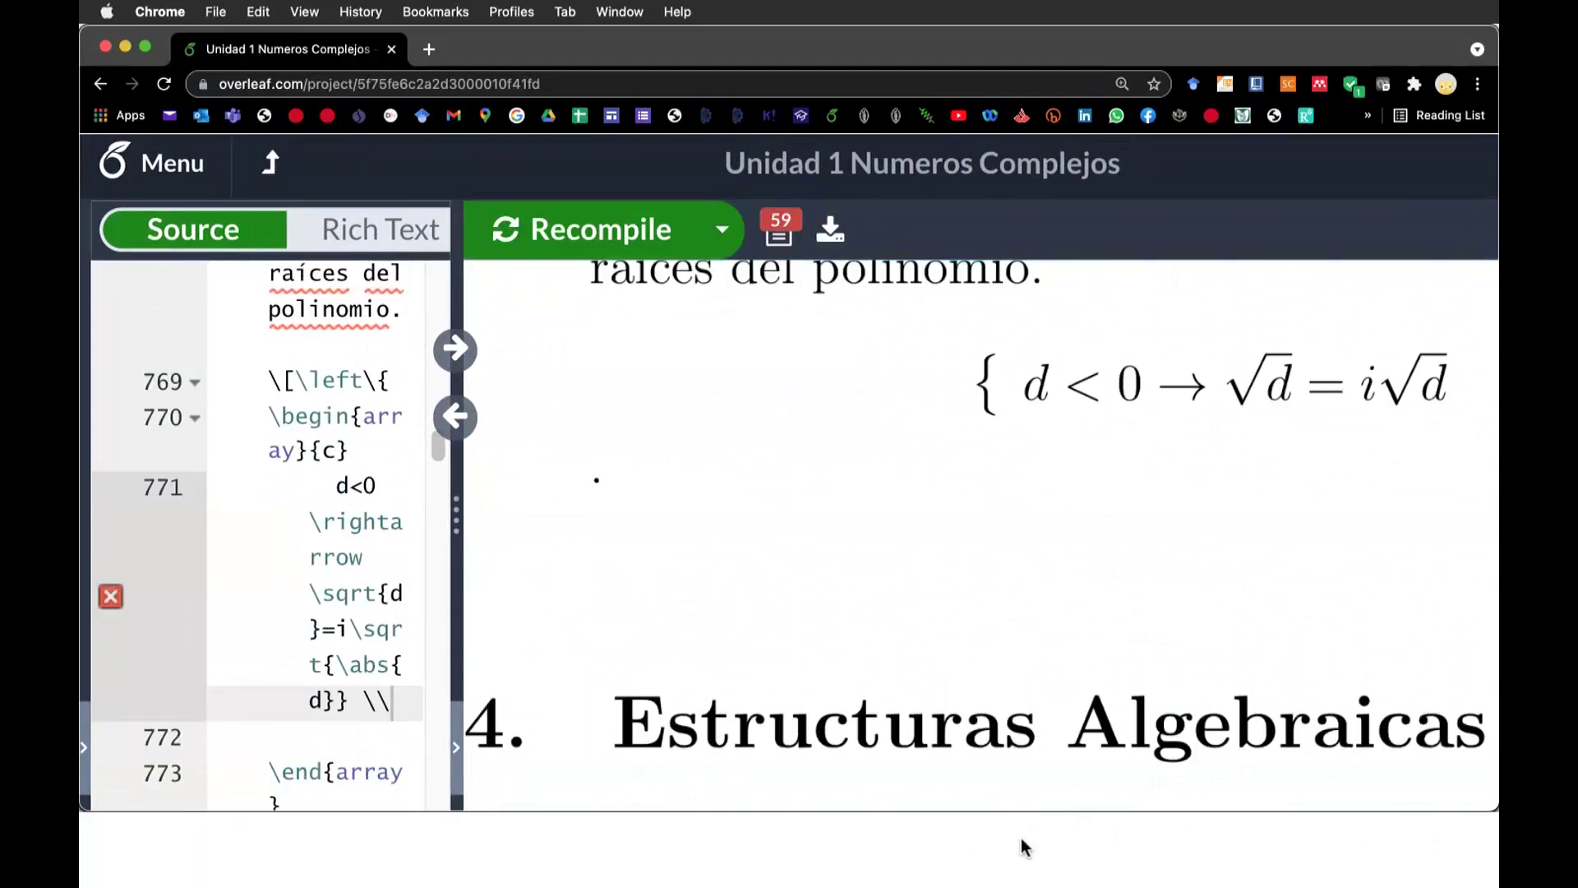
Replace abs with a \vert command before d inside the second root
key(Left)
key(Left)
key(Left)
key(BackSpace)
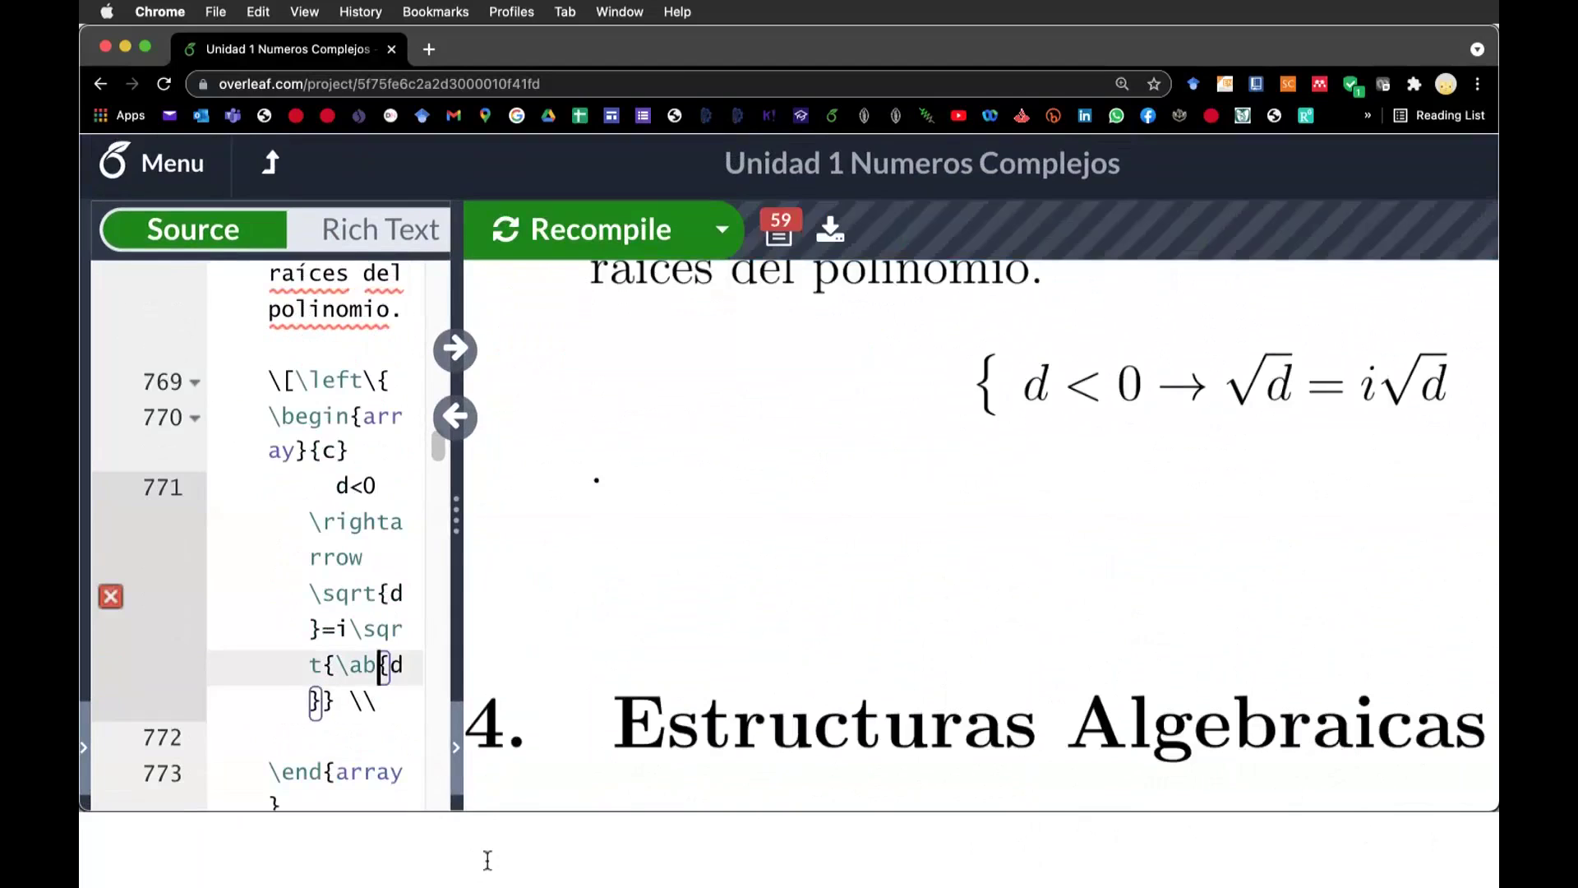
key(BackSpace)
key(BackSpace)
text(vert)
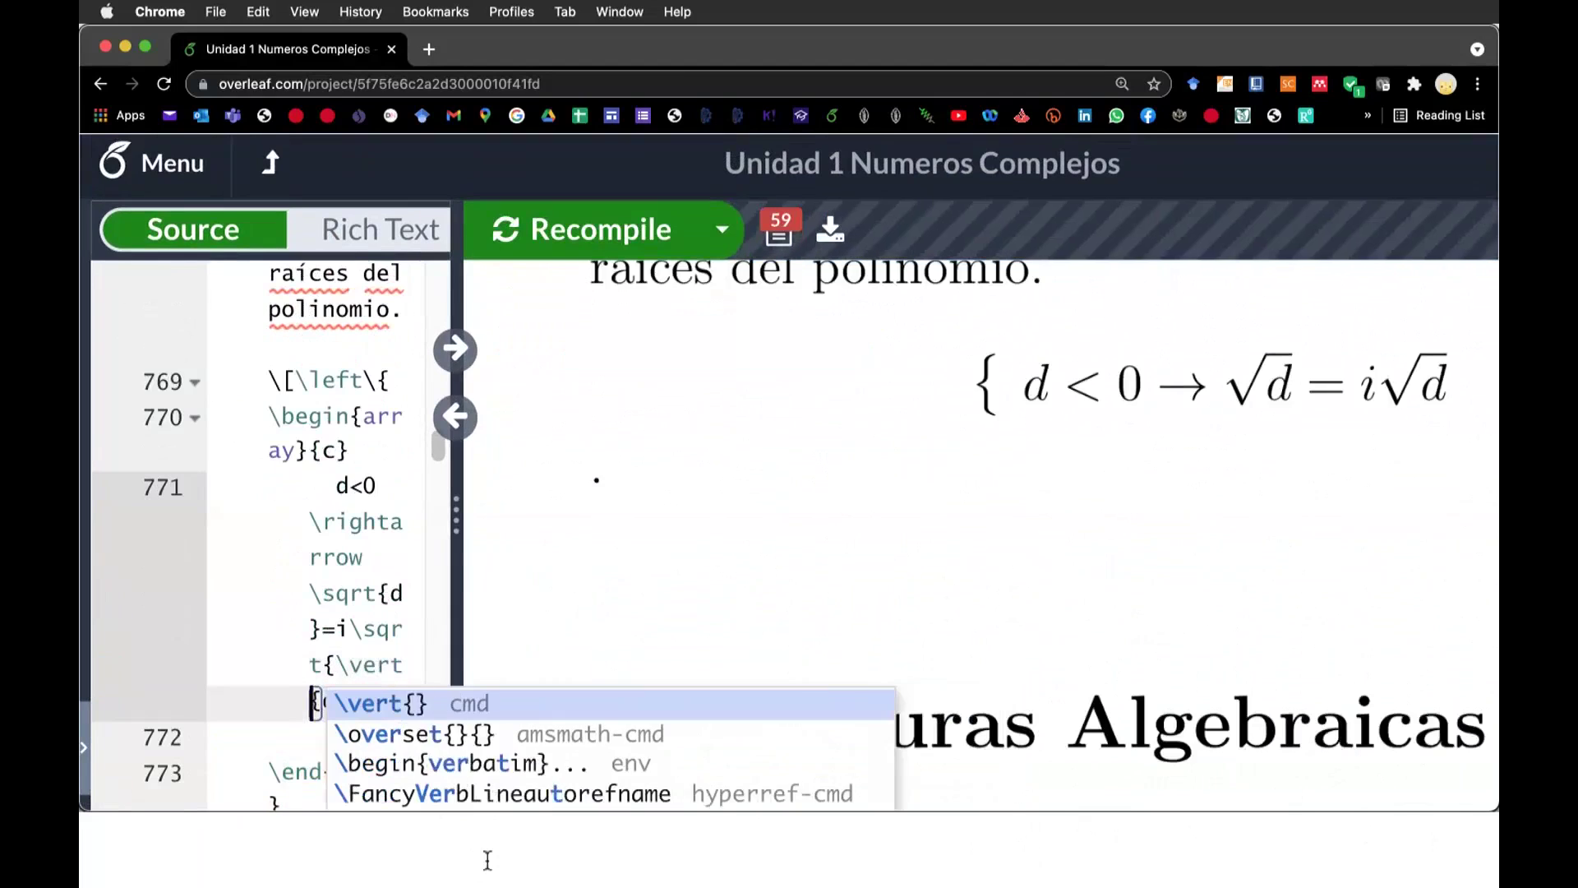
key(Return)
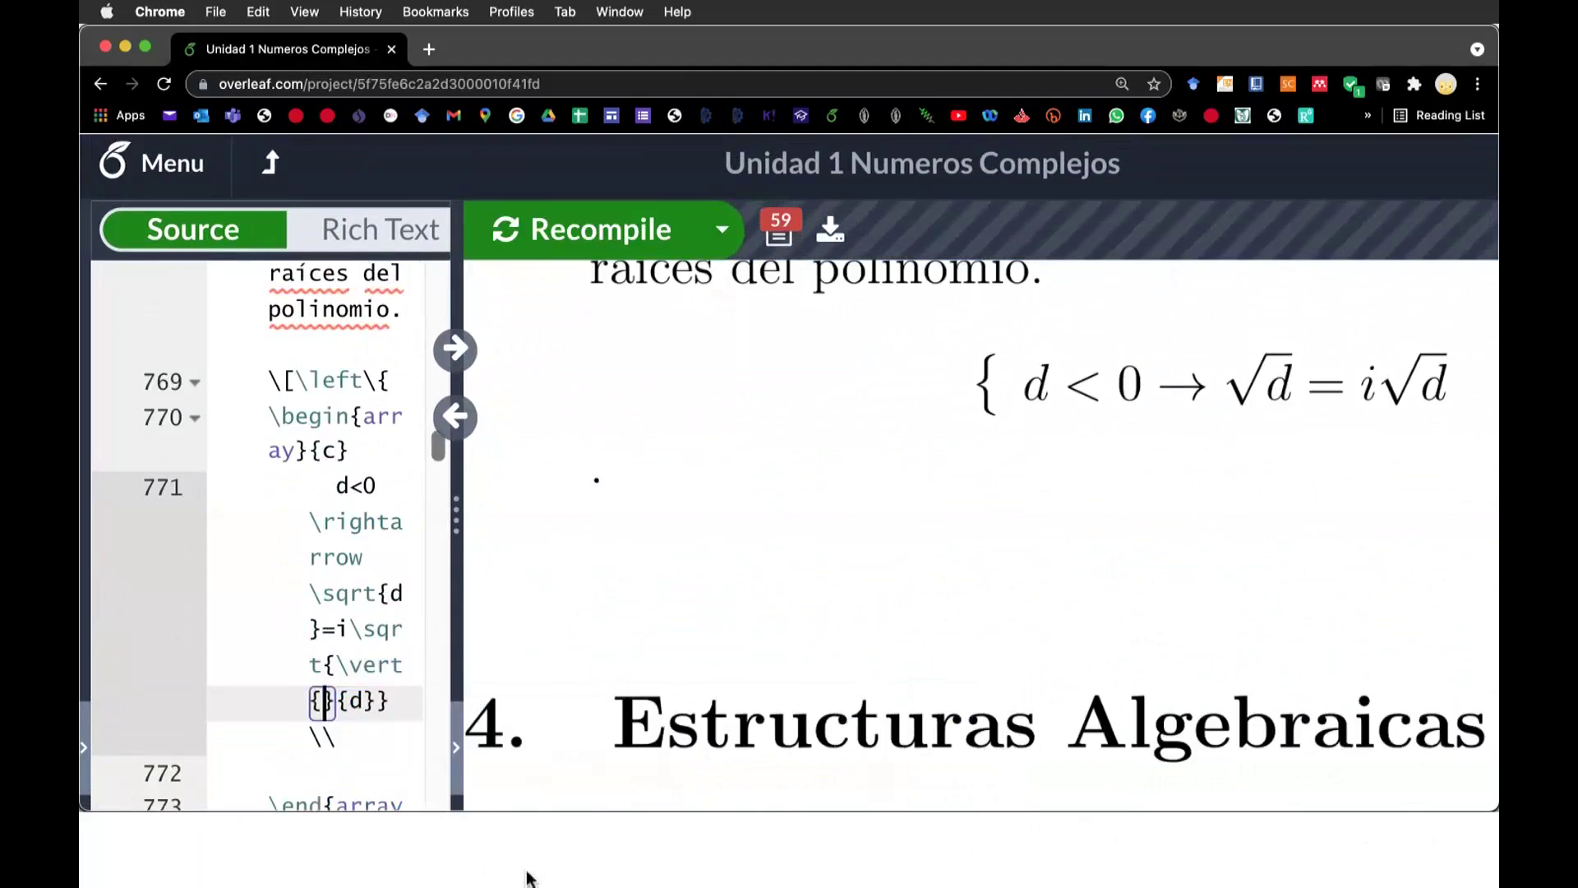
text(d)
key(Right)
key(Right)
key(Right)
key(BackSpace)
key(BackSpace)
key(BackSpace)
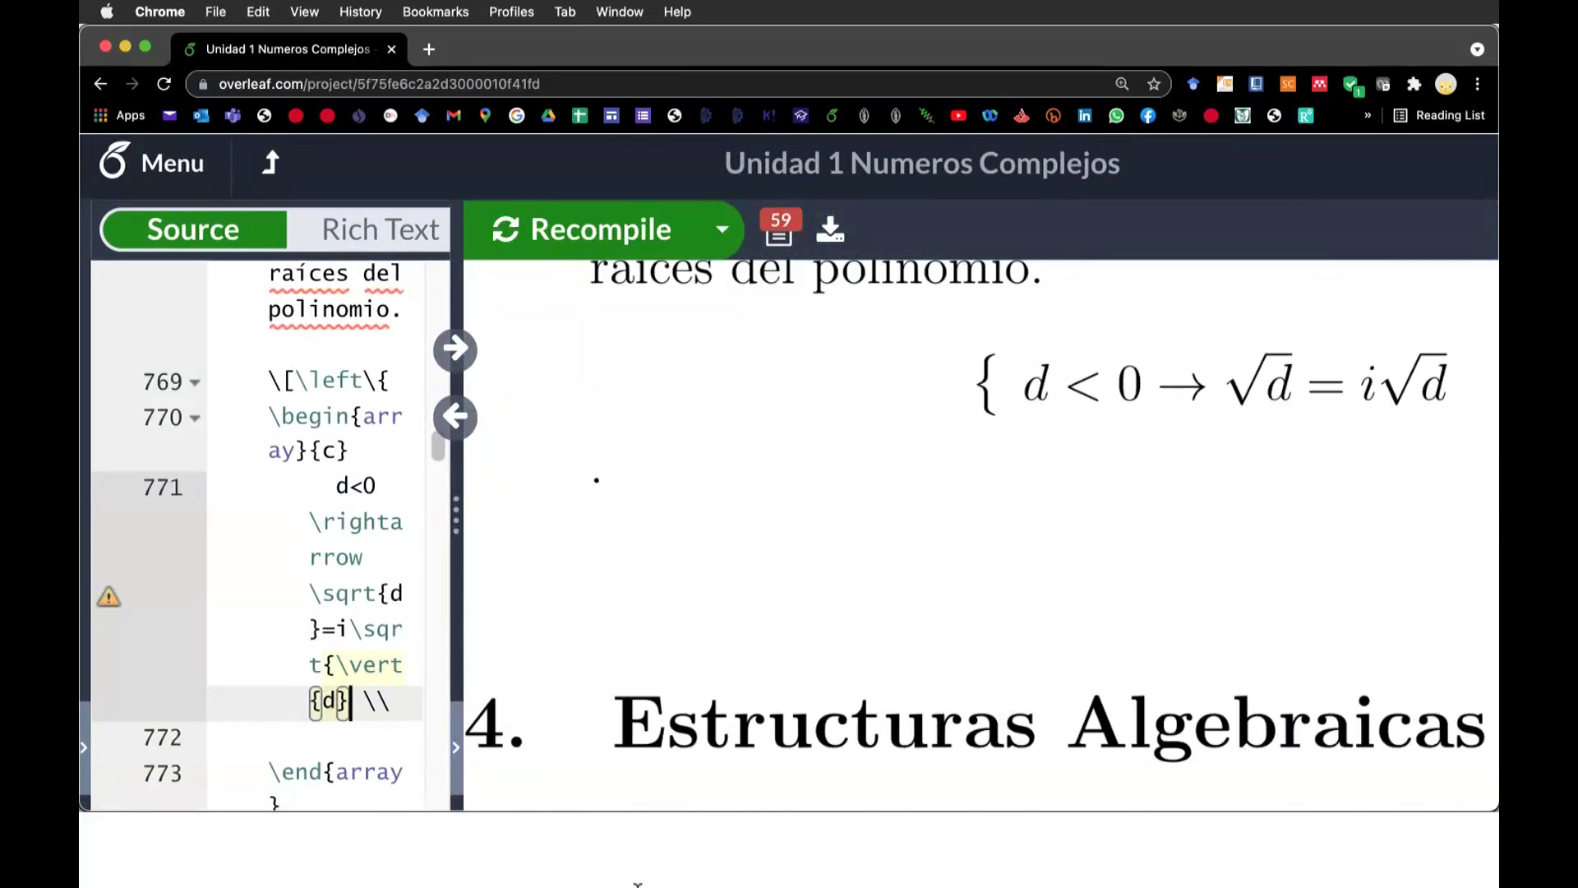
Remove the stray braces, add a closing \vert after d, and recompile
key(Up)
key(Left)
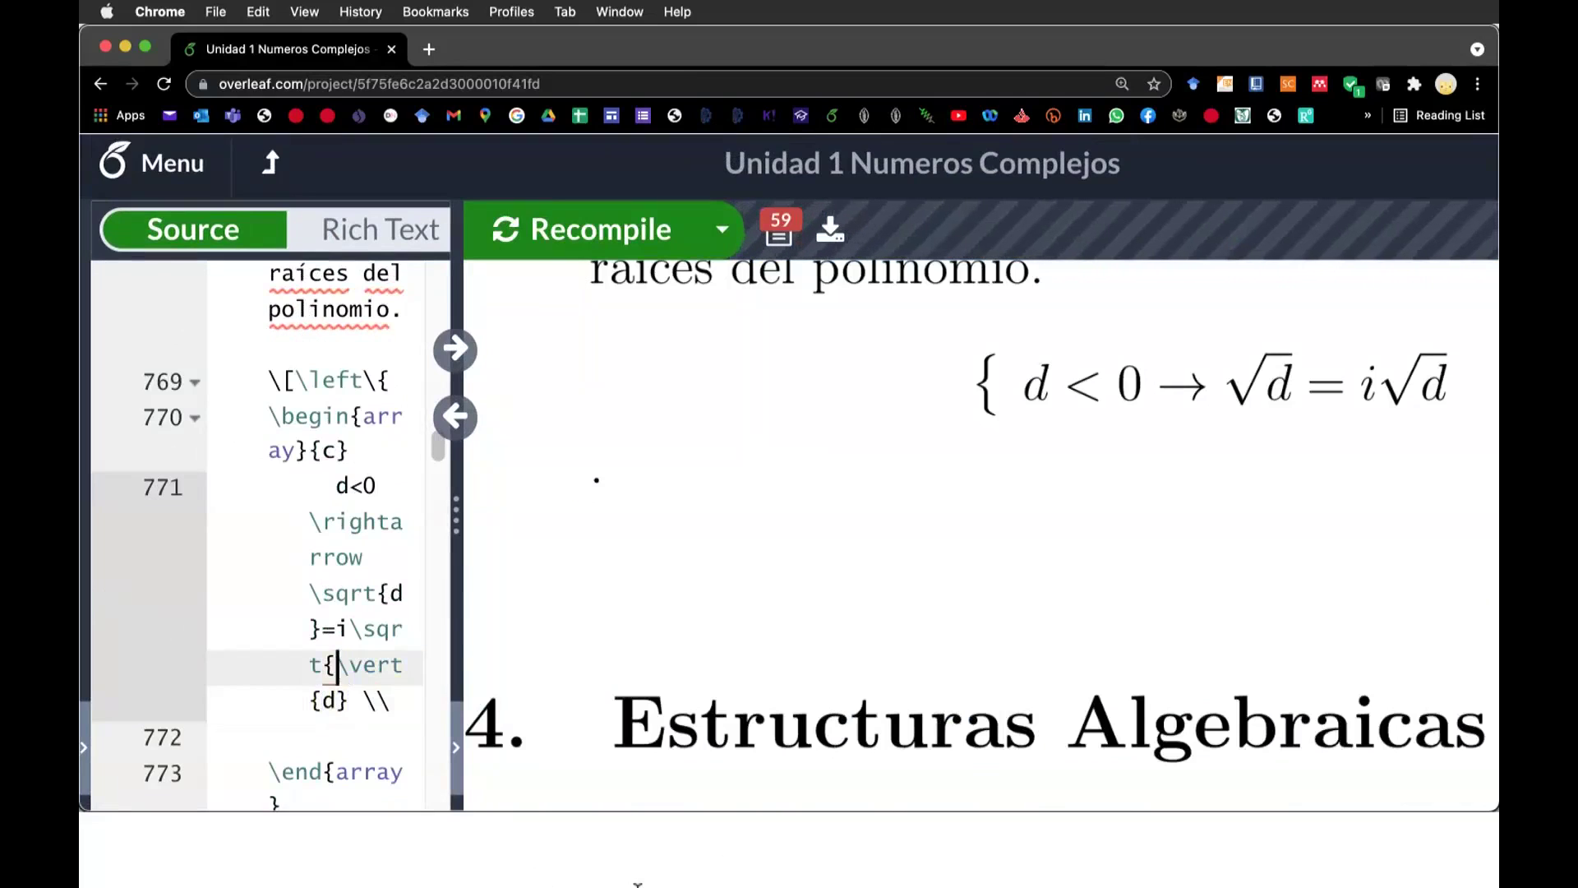
key(Down)
key(Right)
text(})
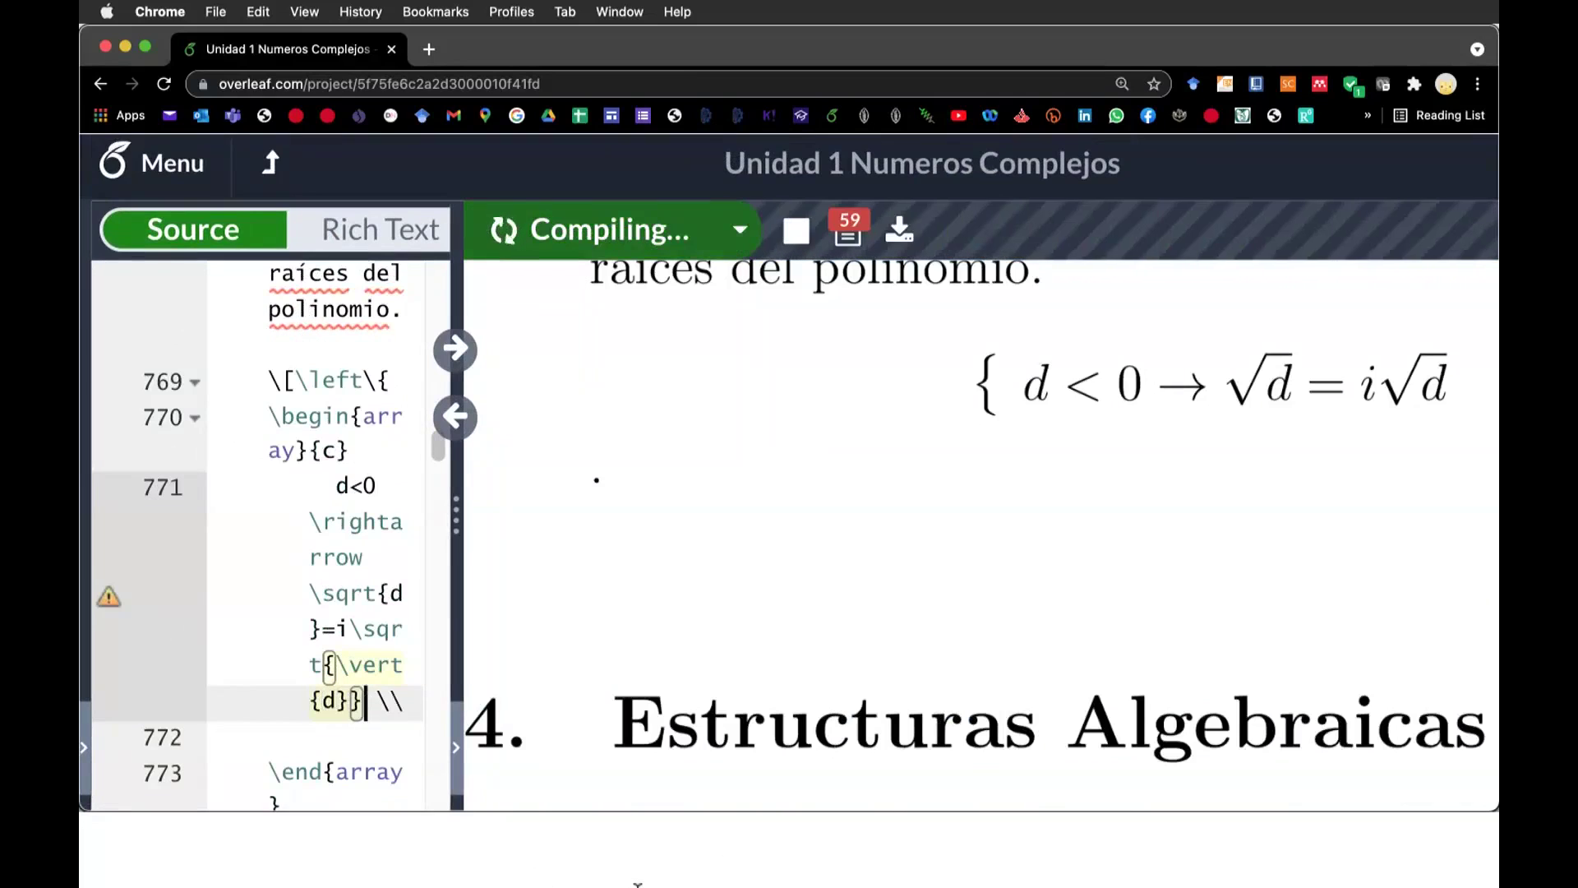
scroll(1127, 669, right, 2)
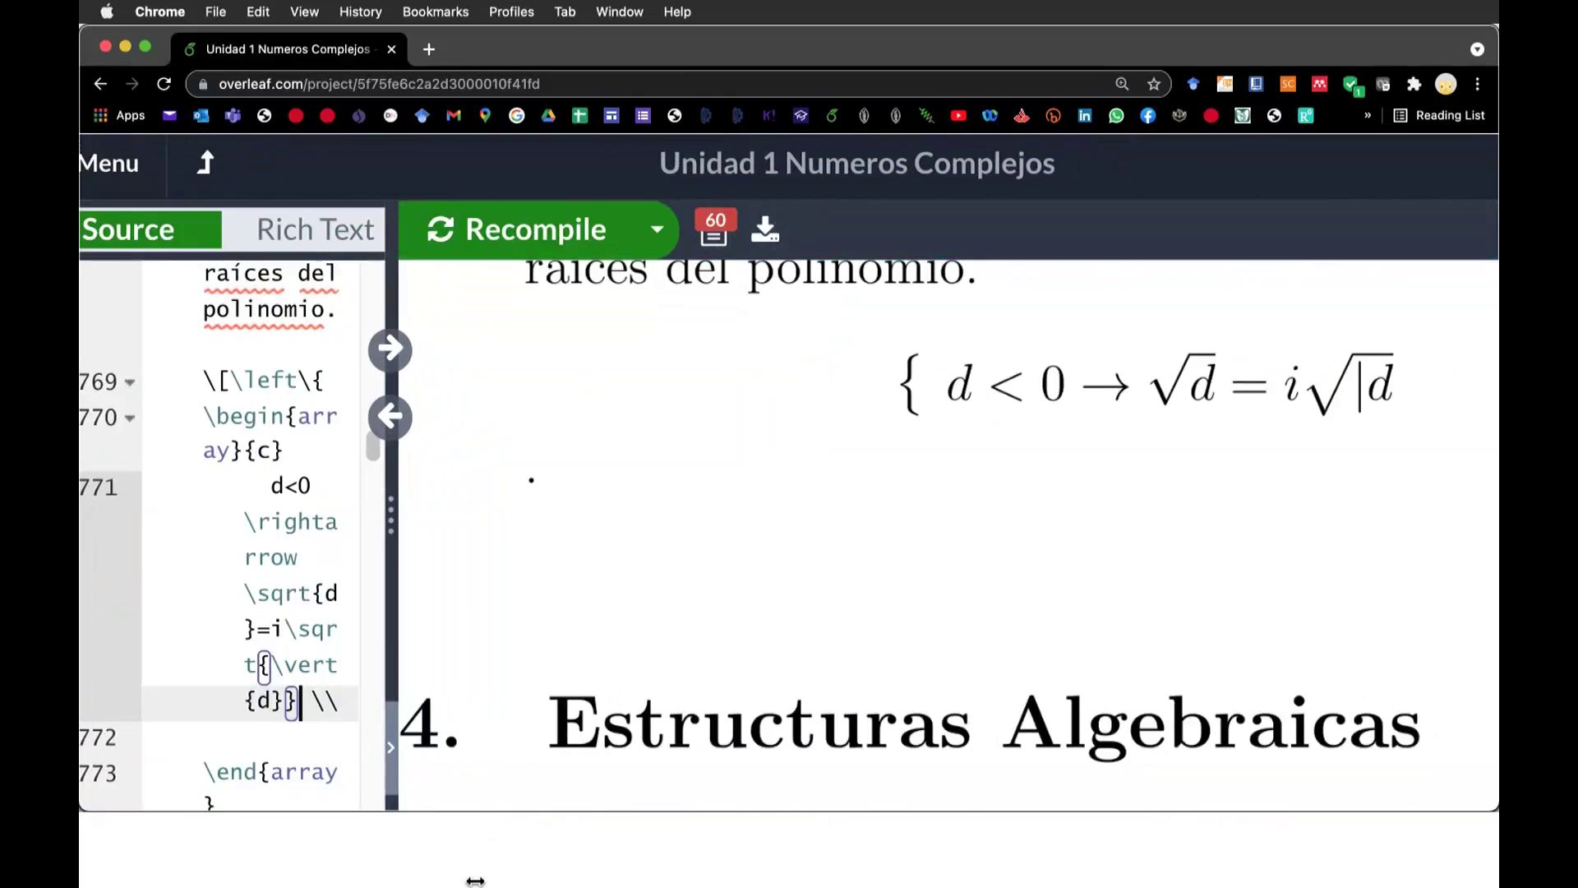
key(BackSpace)
key(Left)
key(Left)
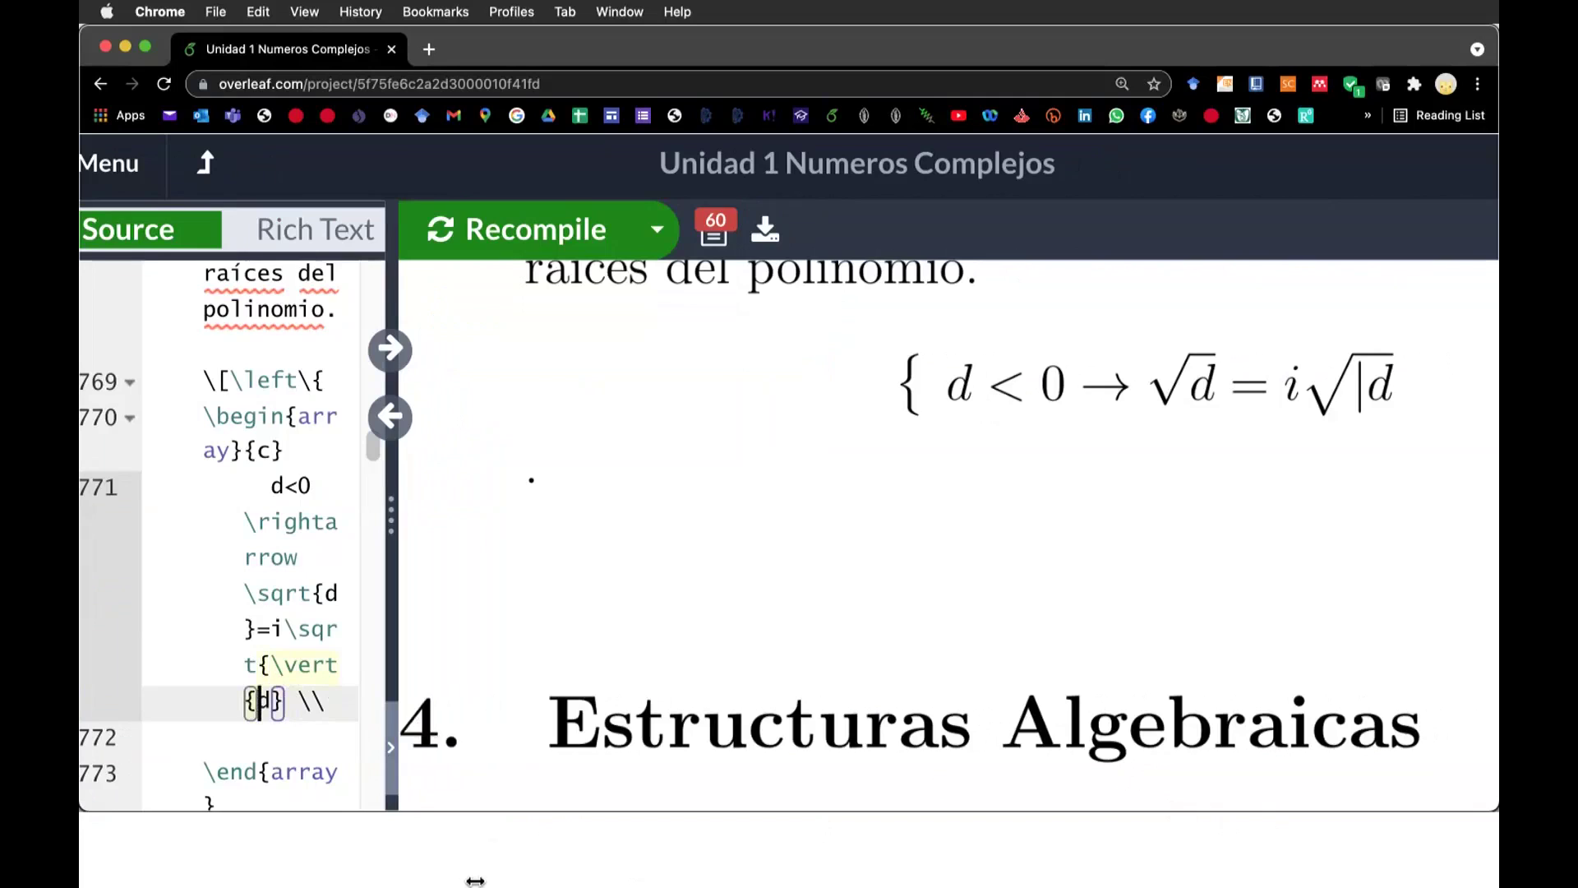
key(BackSpace)
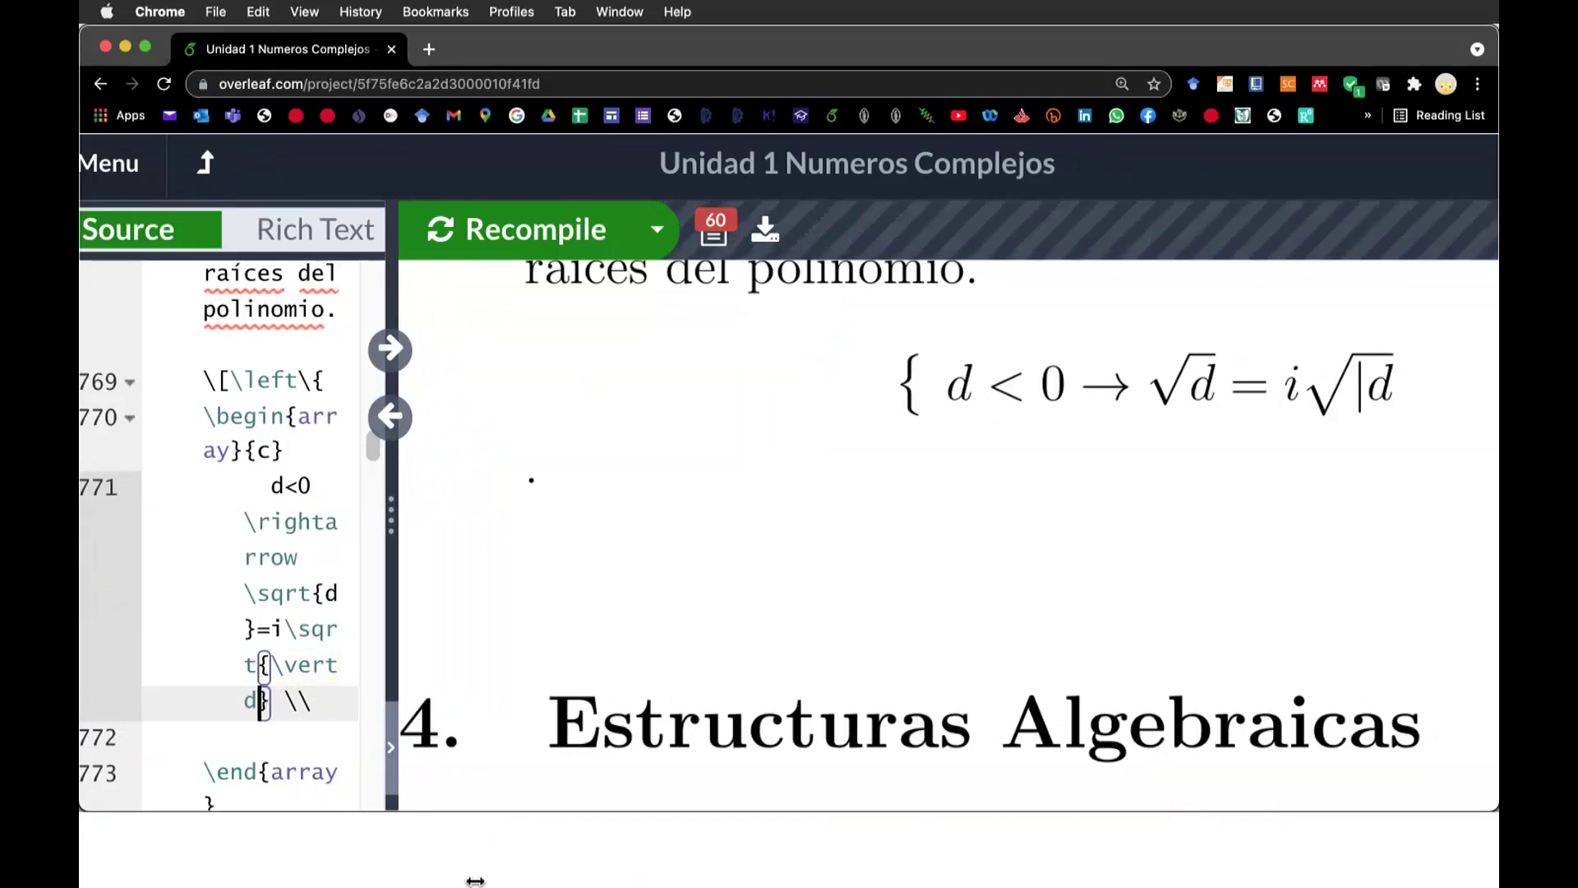
key(Right)
key(ctrl+s)
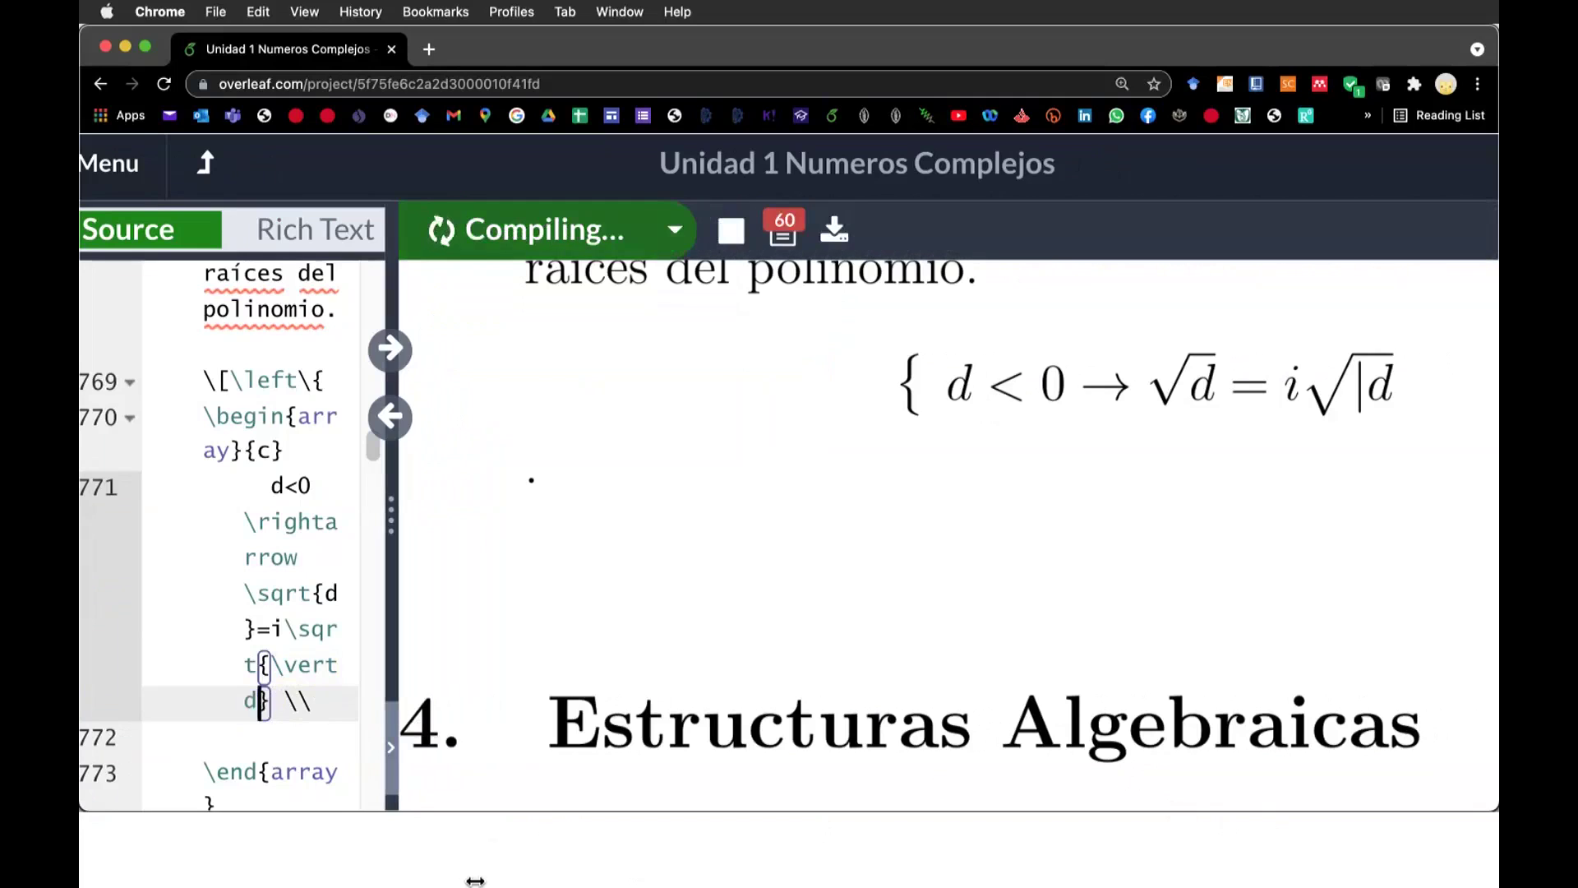
text(\)
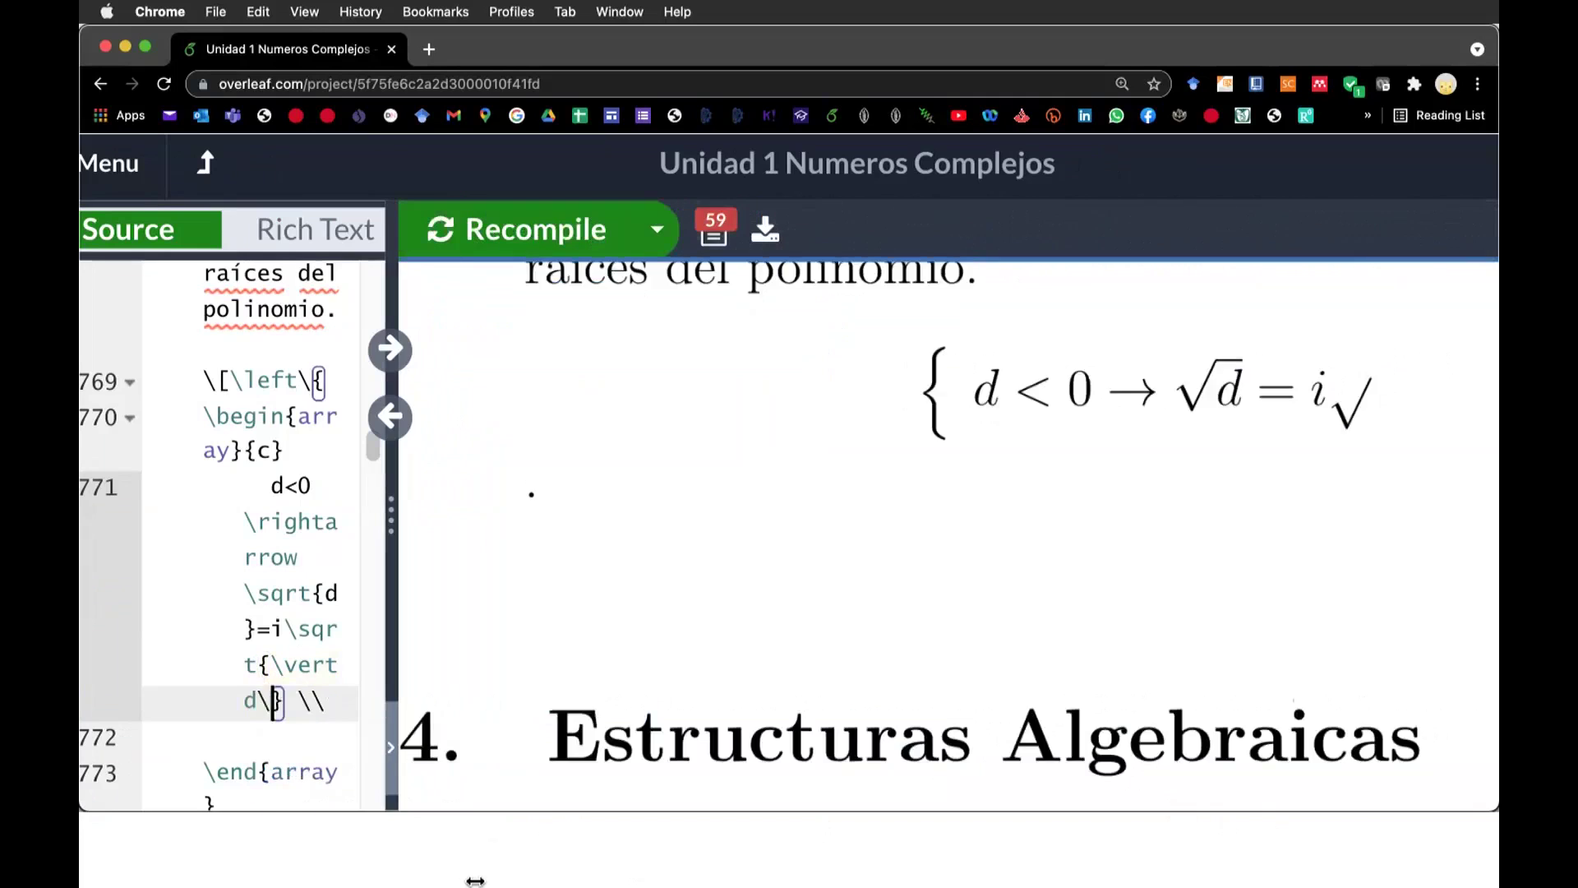
text(vert)
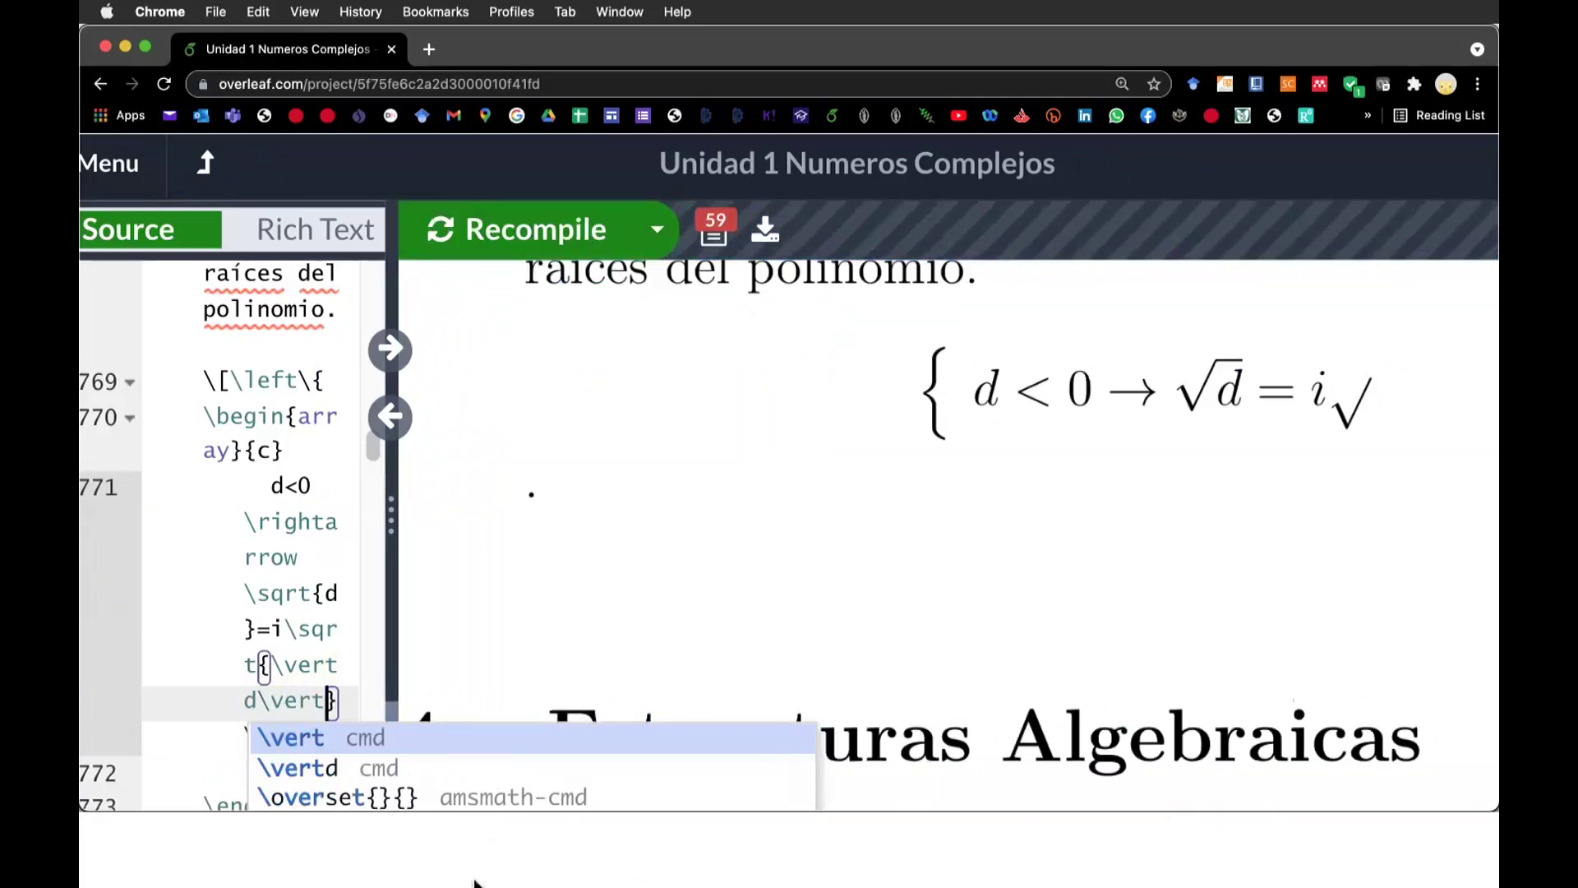
key(super+s)
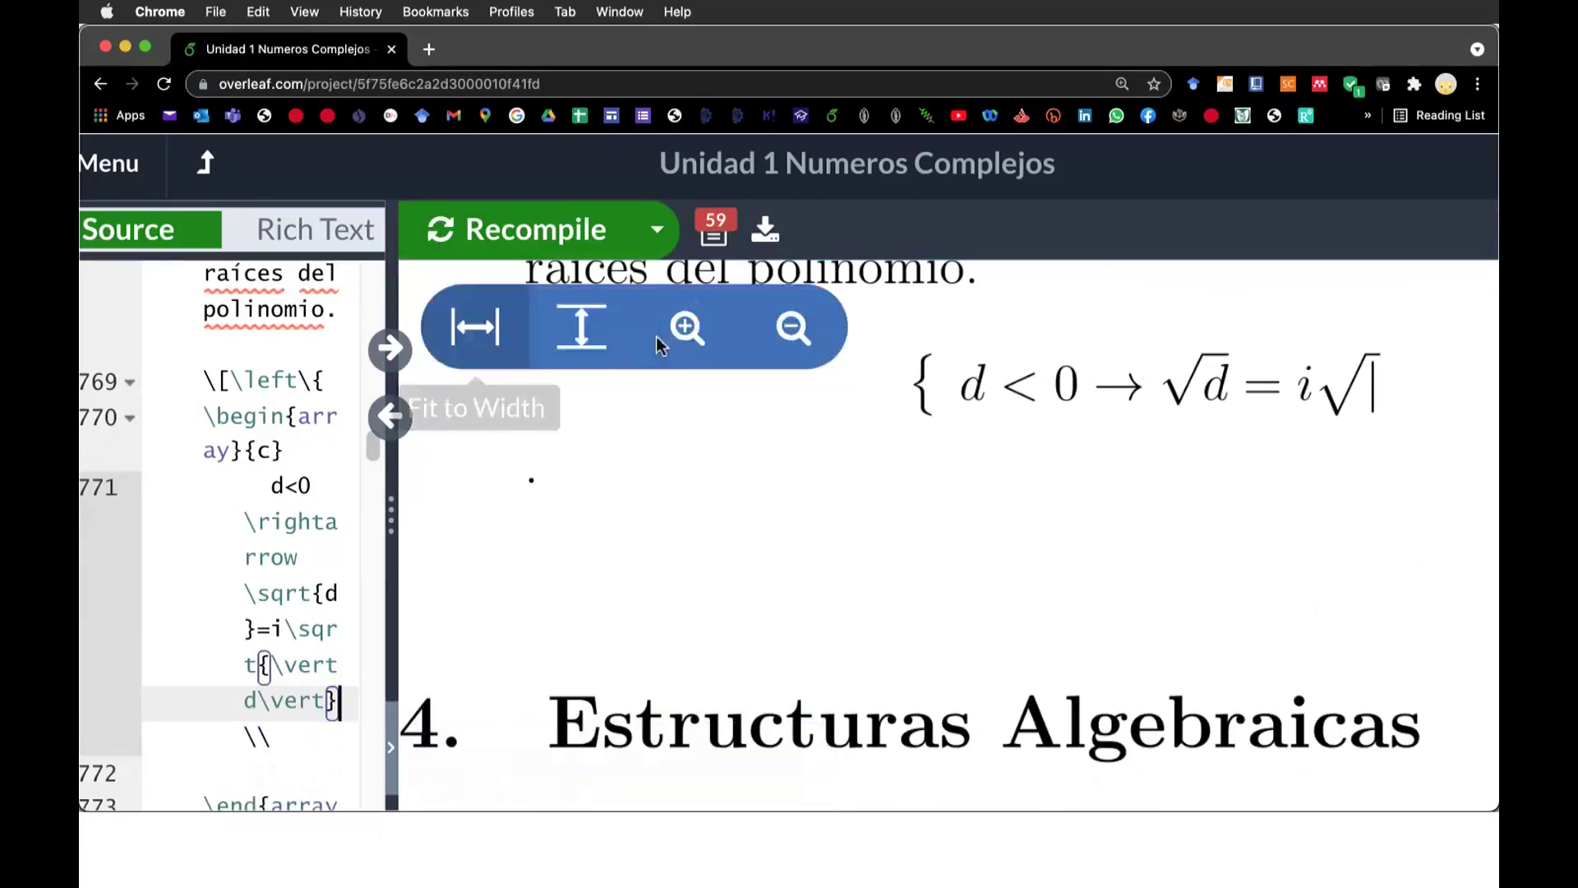
Recompile and check the braces of \sqrt{\vert d\vert}, ending at the first row's end
click(648, 247)
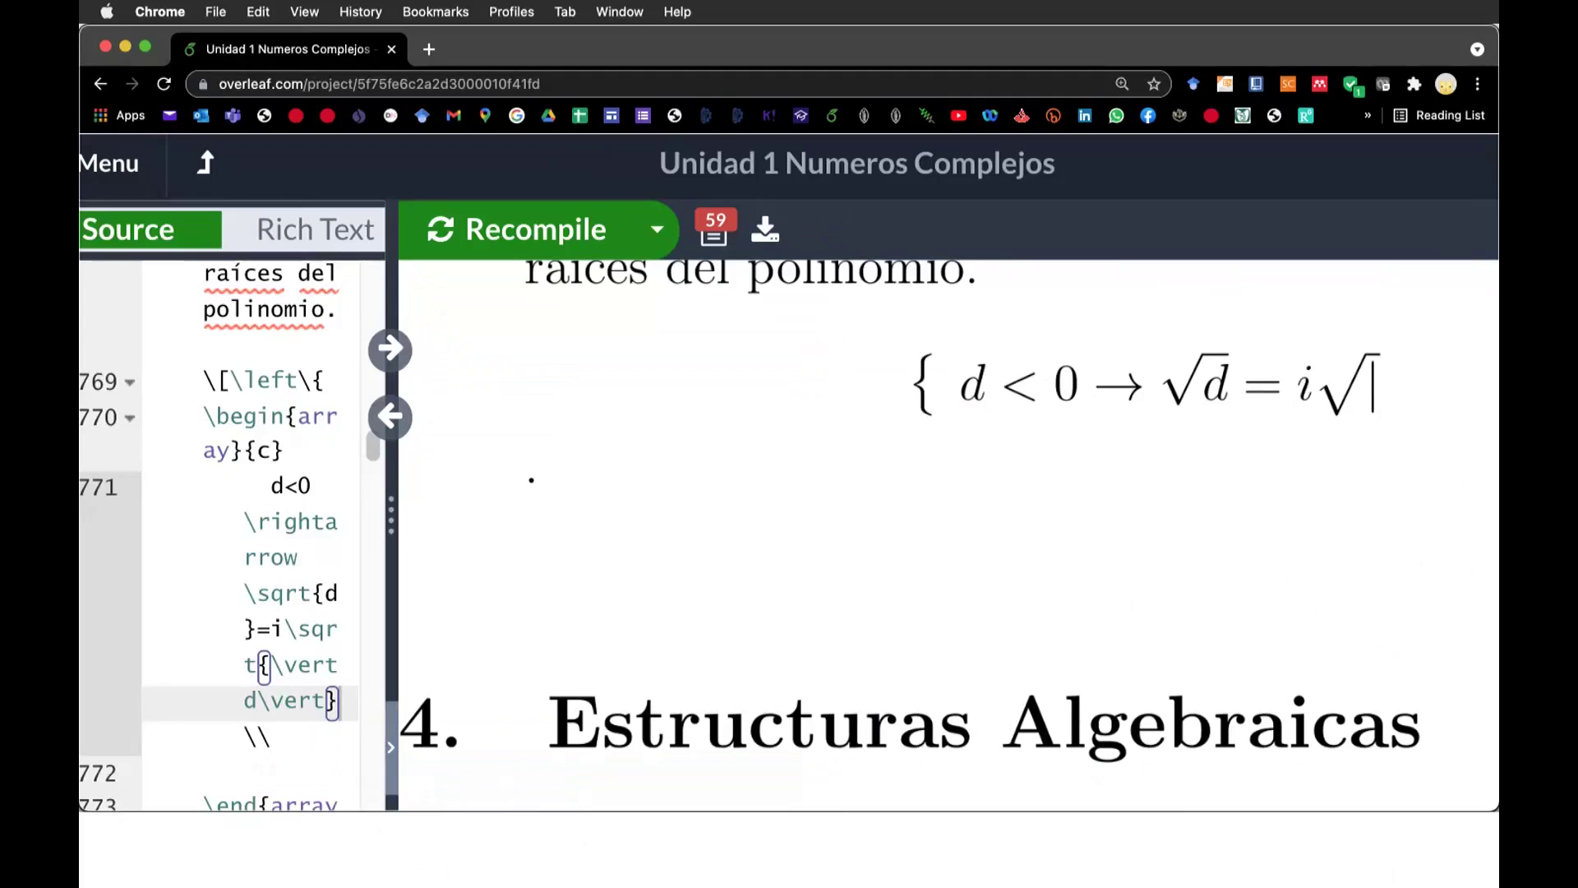
key(Up)
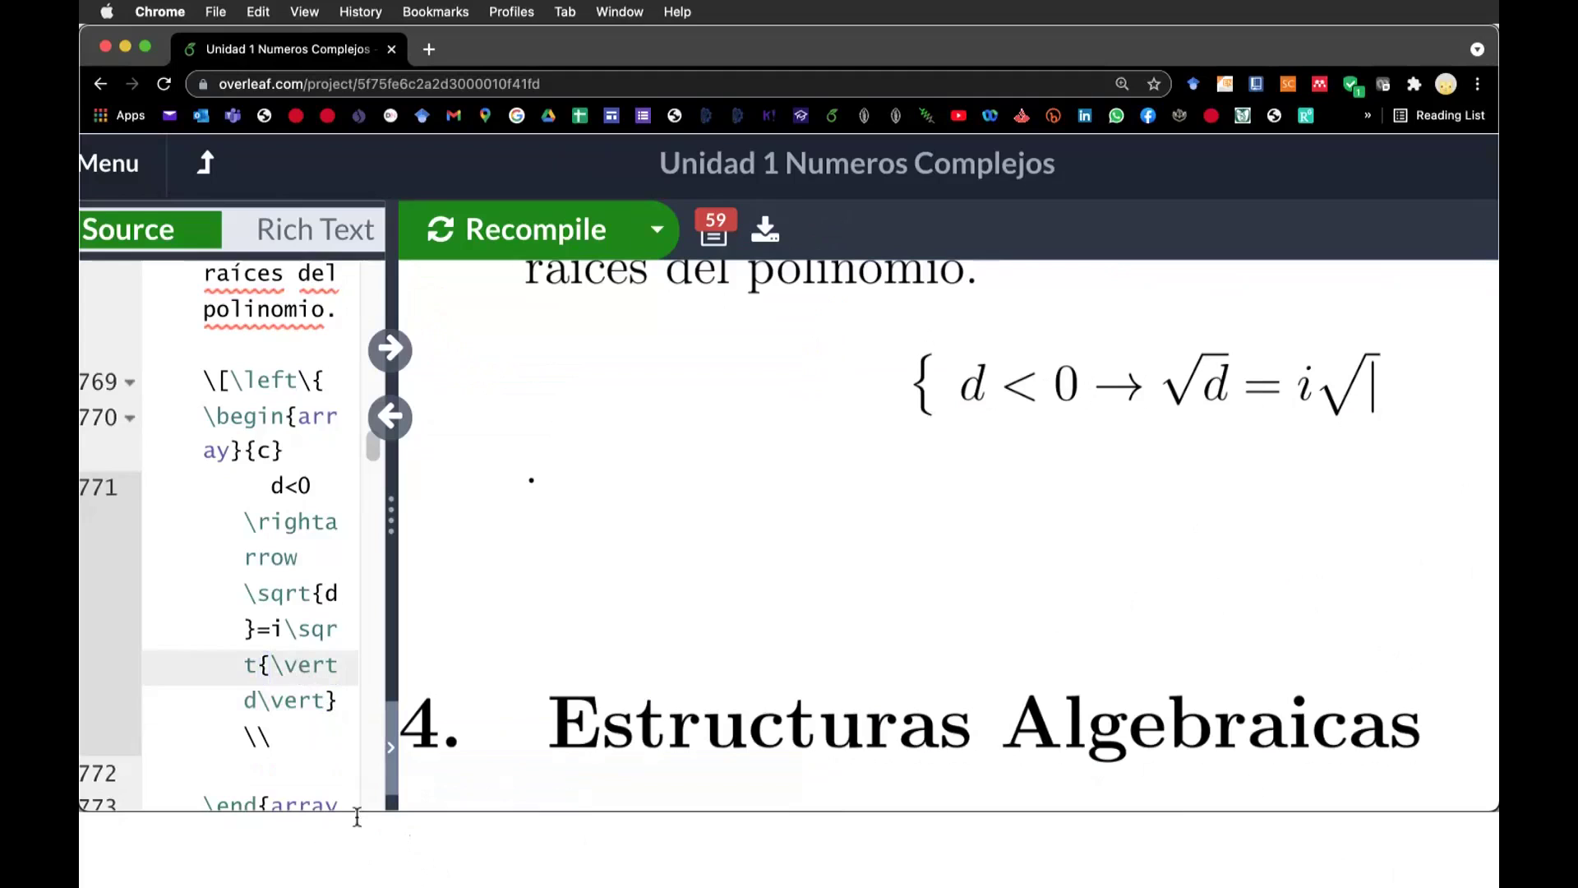
click(335, 700)
key(Down)
key(Up)
key(Right)
key(Right)
key(Right)
key(Right)
key(Right)
key(Right)
key(Right)
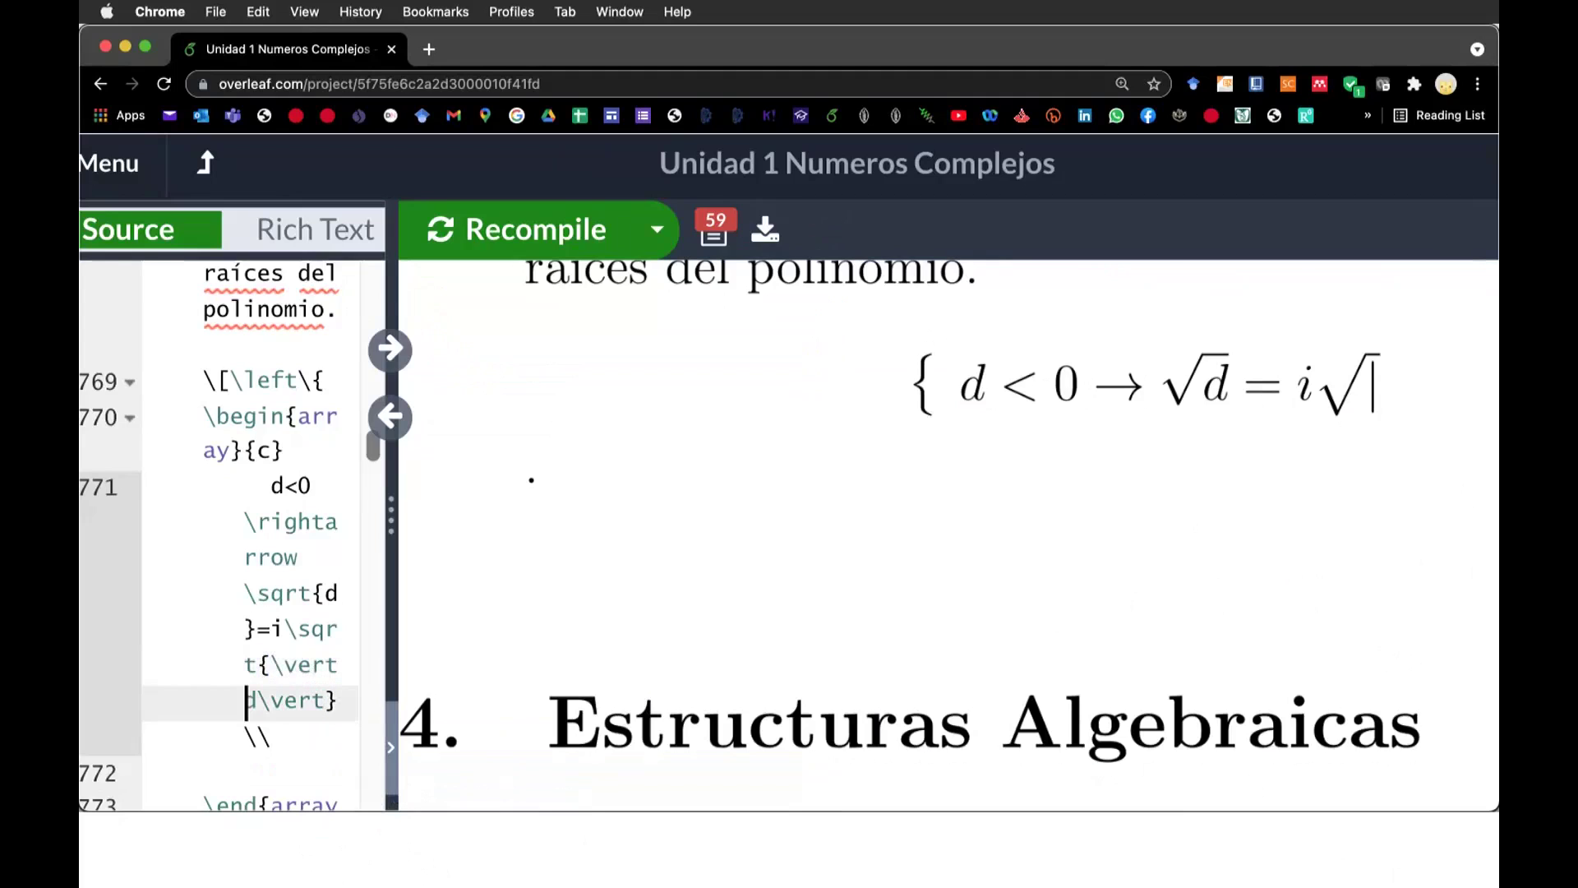
key(Right)
key(Right)
key(Right)
key(Right)
key(Right)
key(Right)
key(Right)
key(Down)
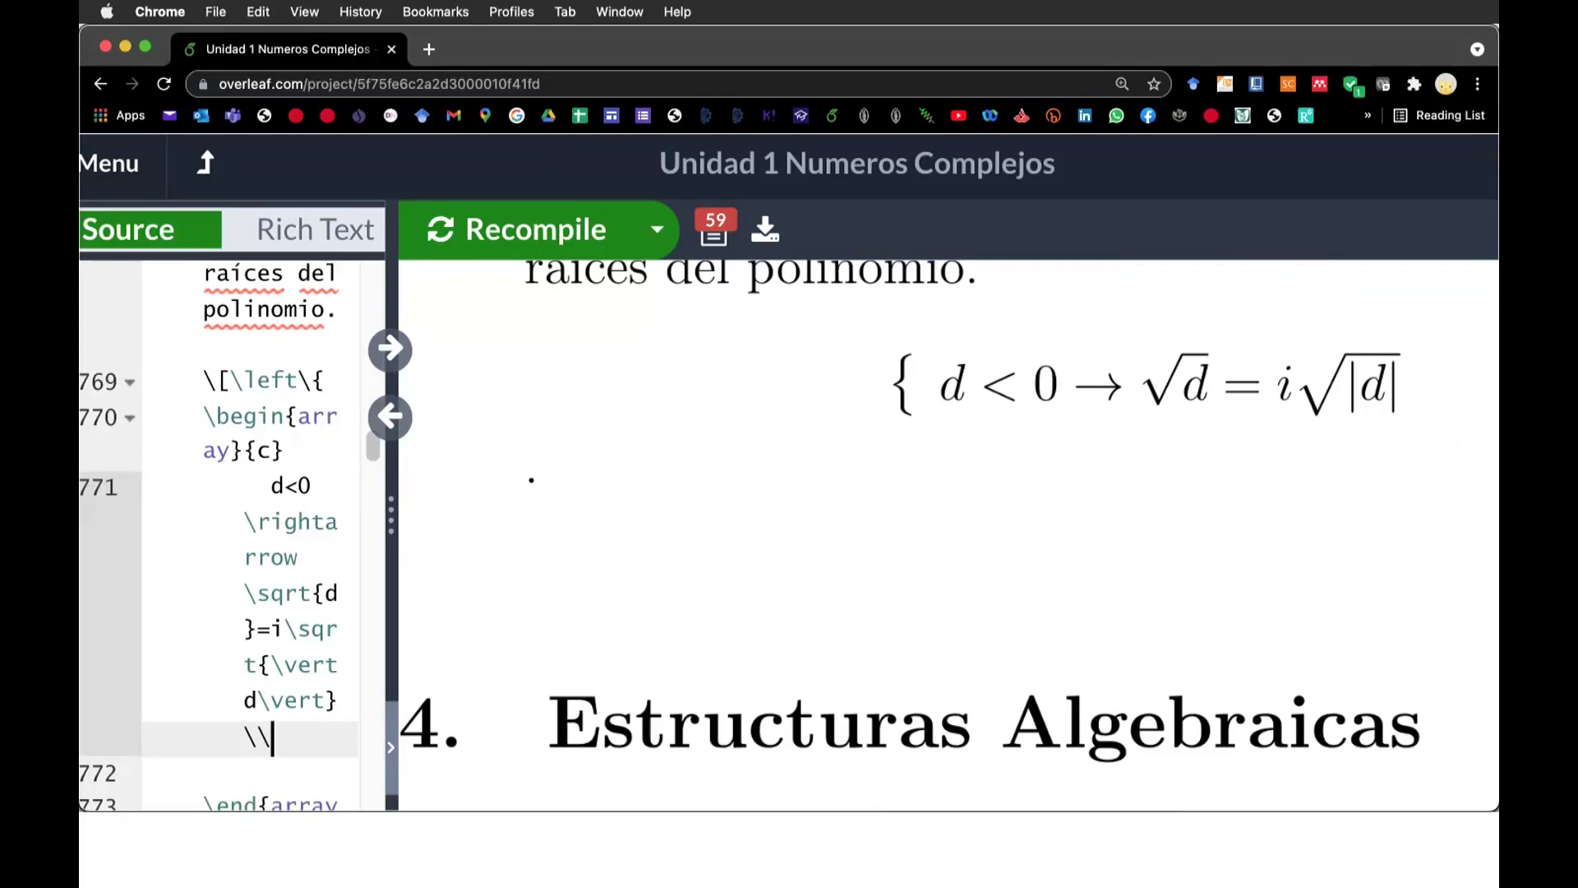
scroll(945, 534, up, 5)
scroll(945, 535, up, 5)
scroll(945, 535, up, 3)
scroll(946, 534, up, 3)
scroll(946, 534, up, 4)
scroll(945, 534, up, 4)
scroll(945, 534, up, 5)
scroll(946, 535, up, 3)
scroll(946, 534, up, 4)
scroll(945, 534, up, 4)
scroll(945, 535, up, 3)
scroll(945, 534, up, 3)
scroll(946, 535, up, 3)
scroll(945, 535, up, 3)
scroll(946, 534, up, 5)
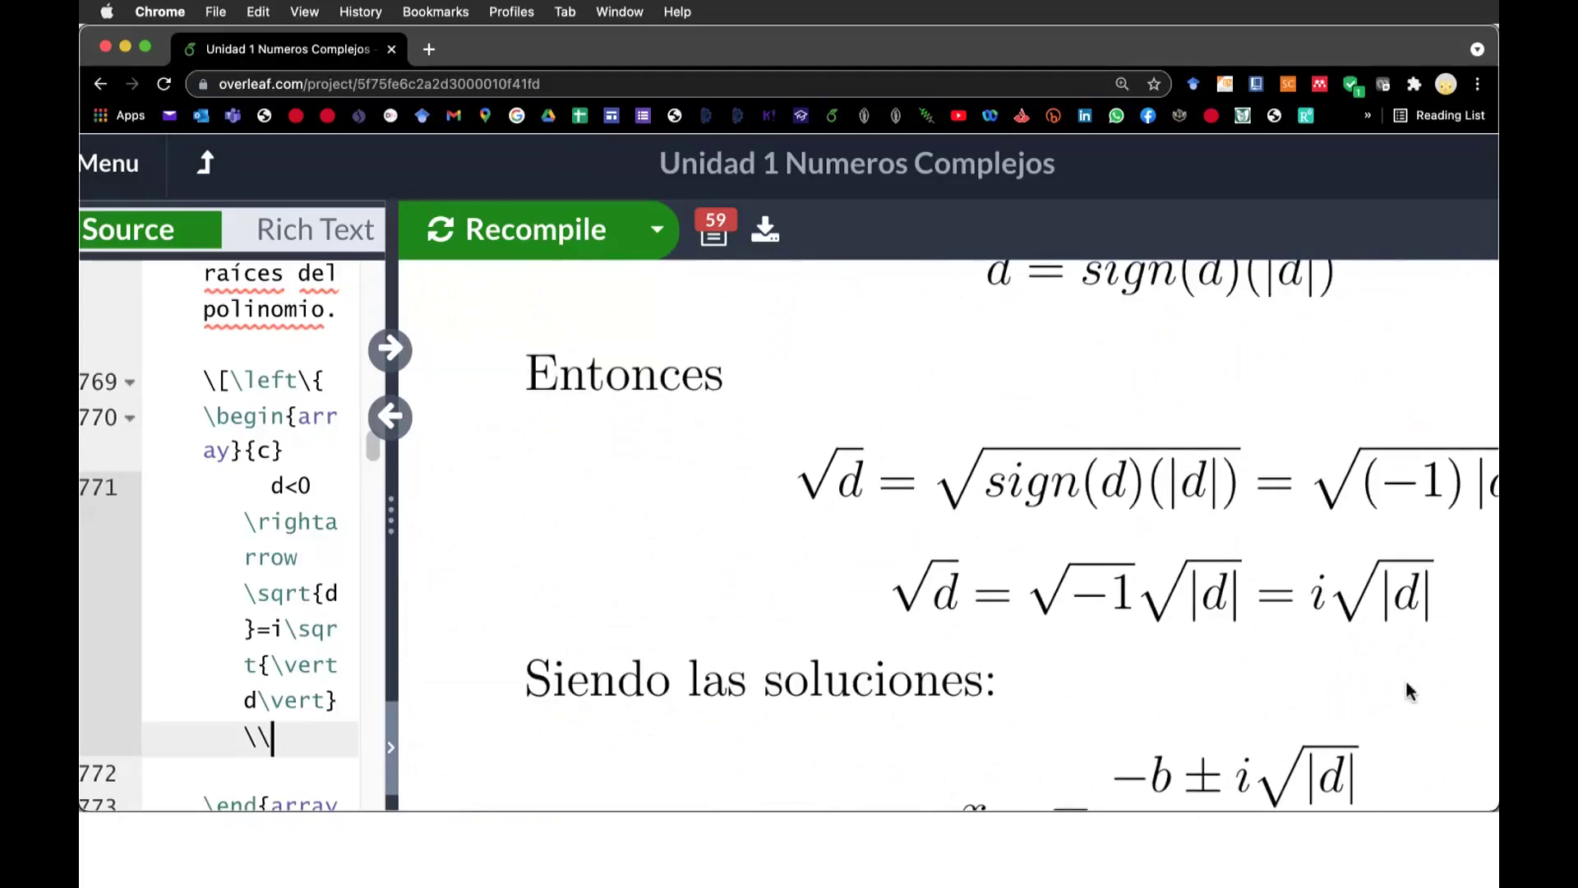
scroll(1409, 650, up, 2)
scroll(1409, 682, down, 2)
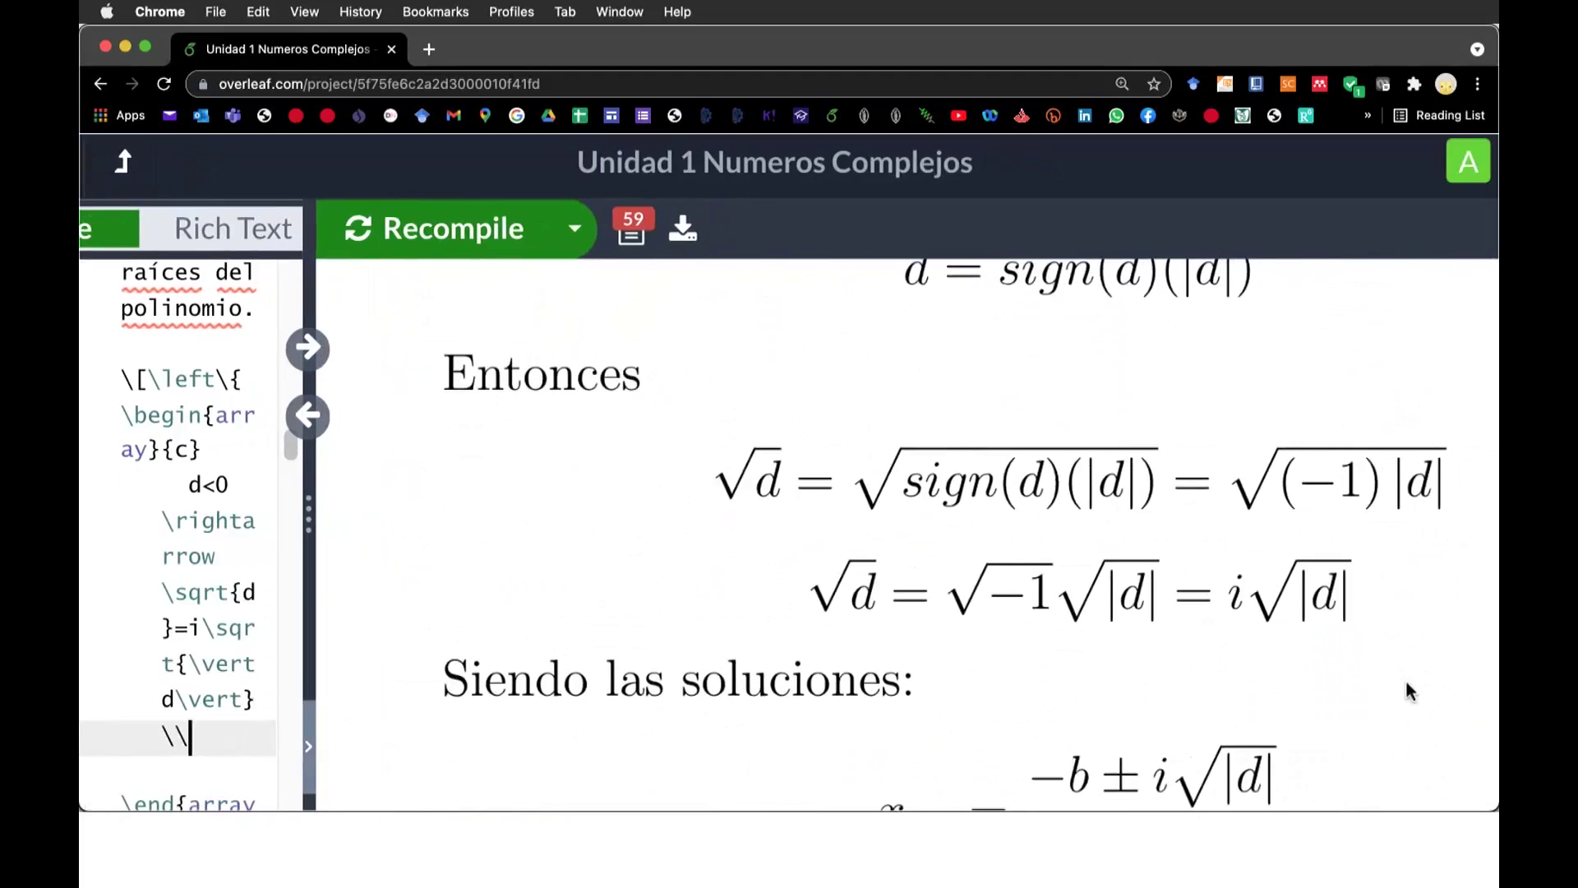
scroll(1406, 689, down, 5)
scroll(1406, 682, down, 3)
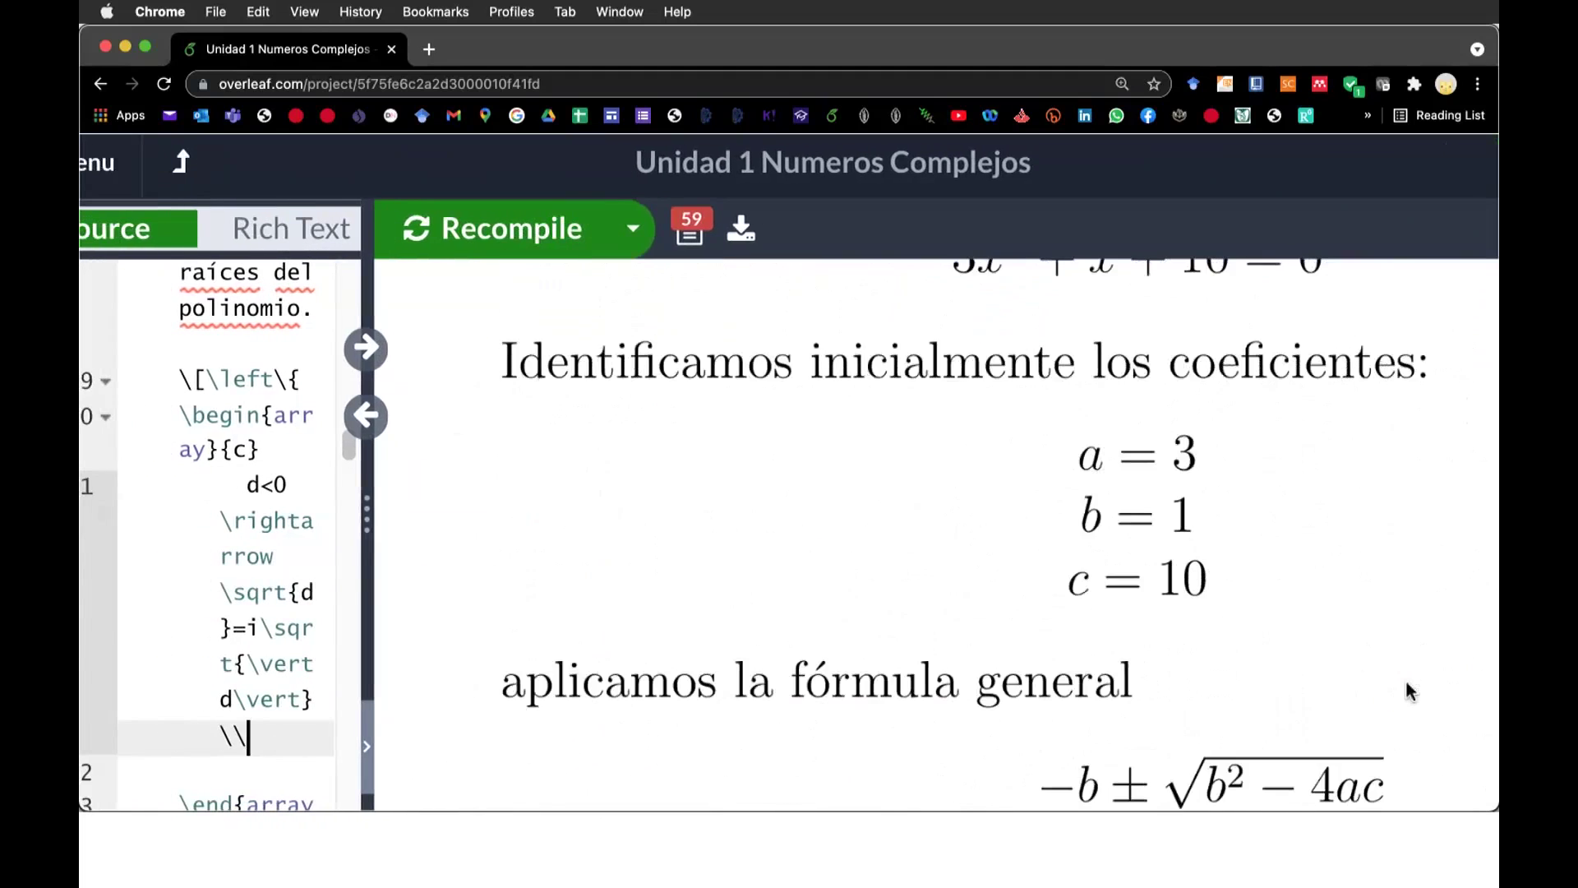
scroll(1406, 682, down, 5)
scroll(1408, 684, down, 5)
scroll(1408, 684, down, 4)
scroll(1407, 683, down, 4)
scroll(1408, 682, down, 5)
scroll(1408, 682, down, 5)
scroll(1407, 682, down, 4)
scroll(1407, 682, down, 4)
scroll(1407, 683, down, 5)
scroll(1407, 687, down, 2)
scroll(1408, 689, down, 4)
scroll(1408, 689, down, 3)
scroll(1408, 691, down, 2)
scroll(1407, 691, down, 2)
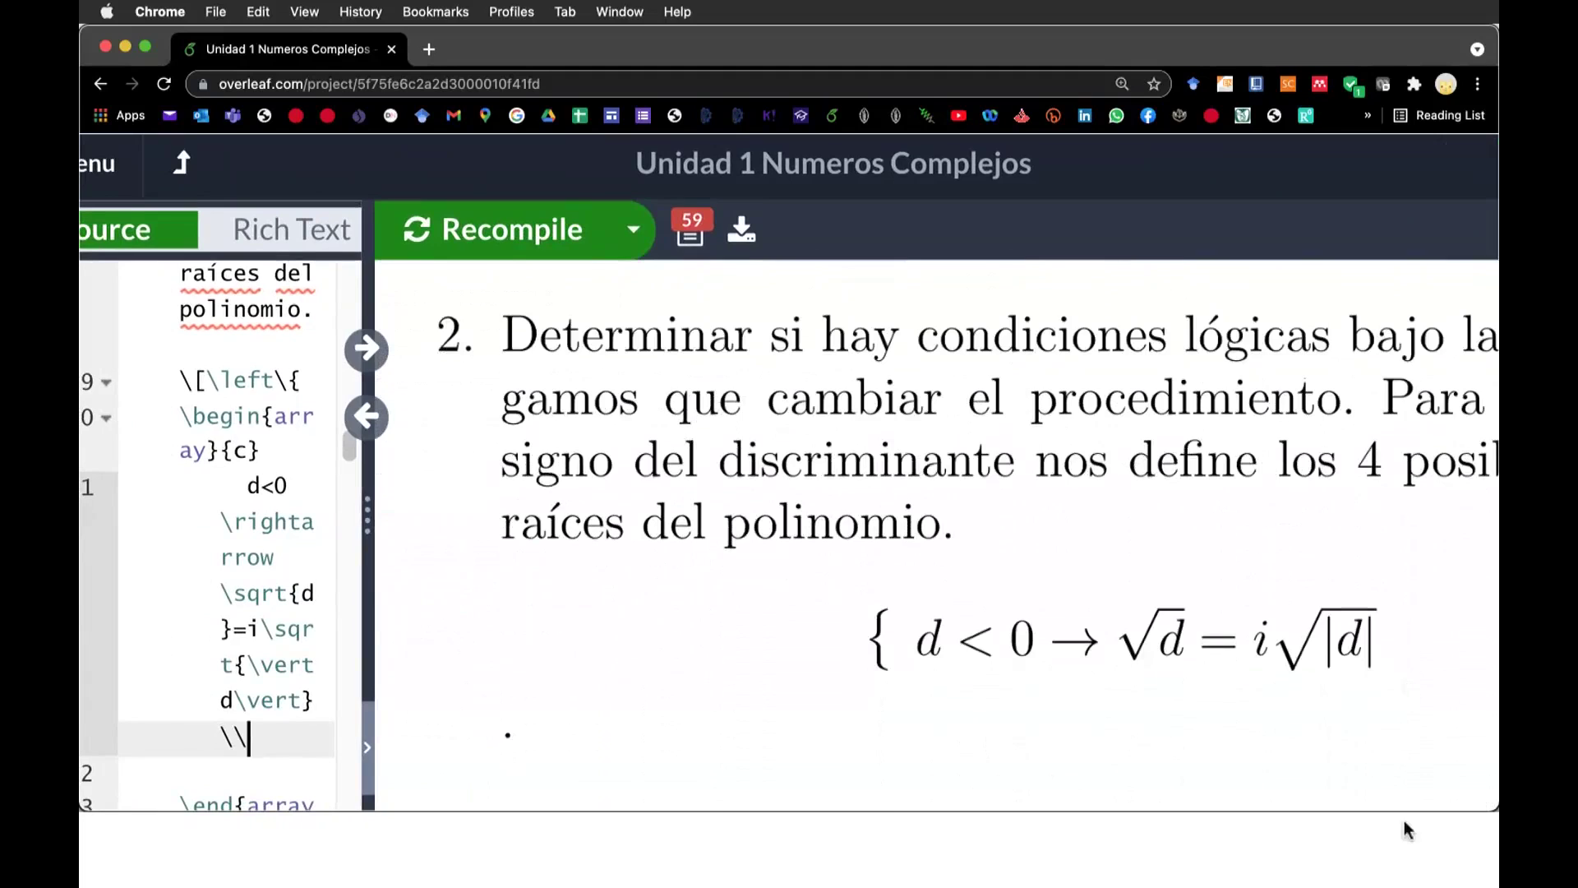
scroll(888, 781, down, 2)
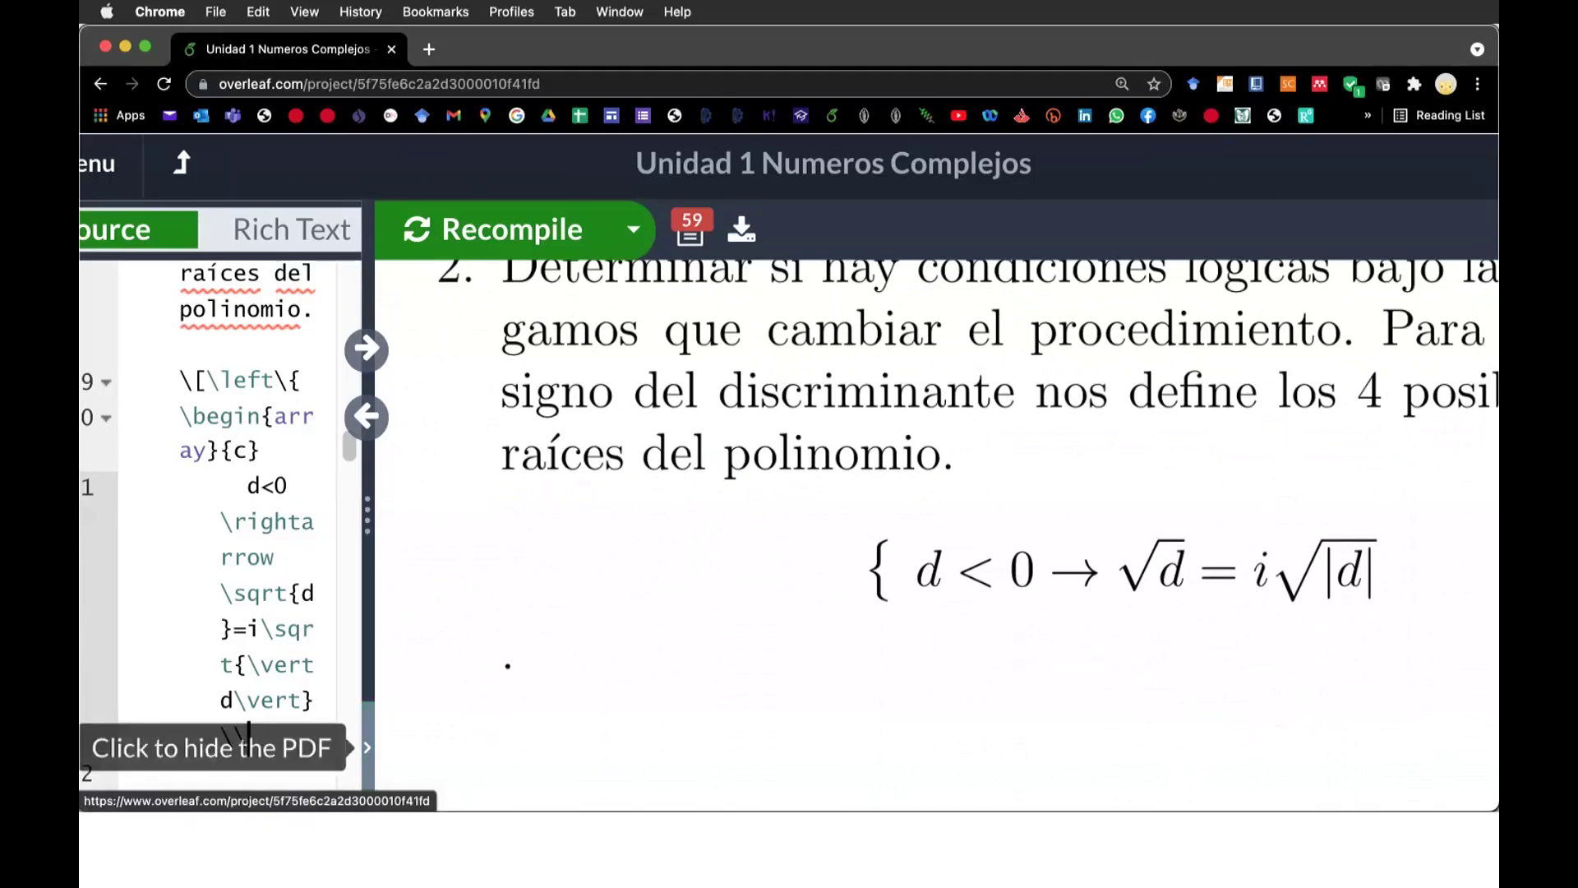
Add a new row below the first case reading d>0 \rightarrow
key(Return)
text(d>0)
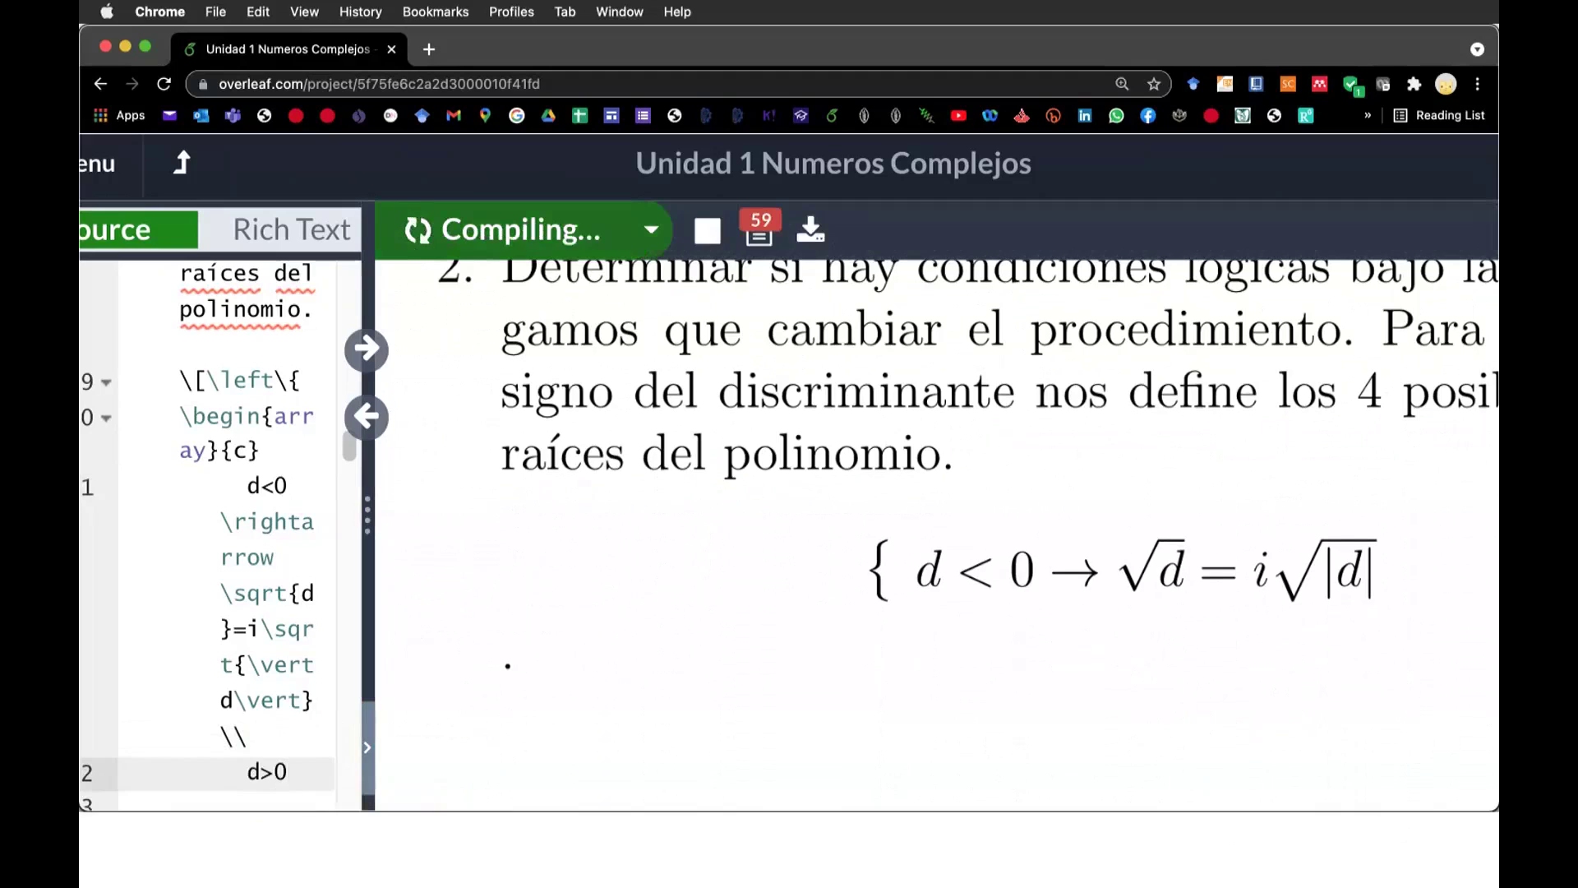
text( \)
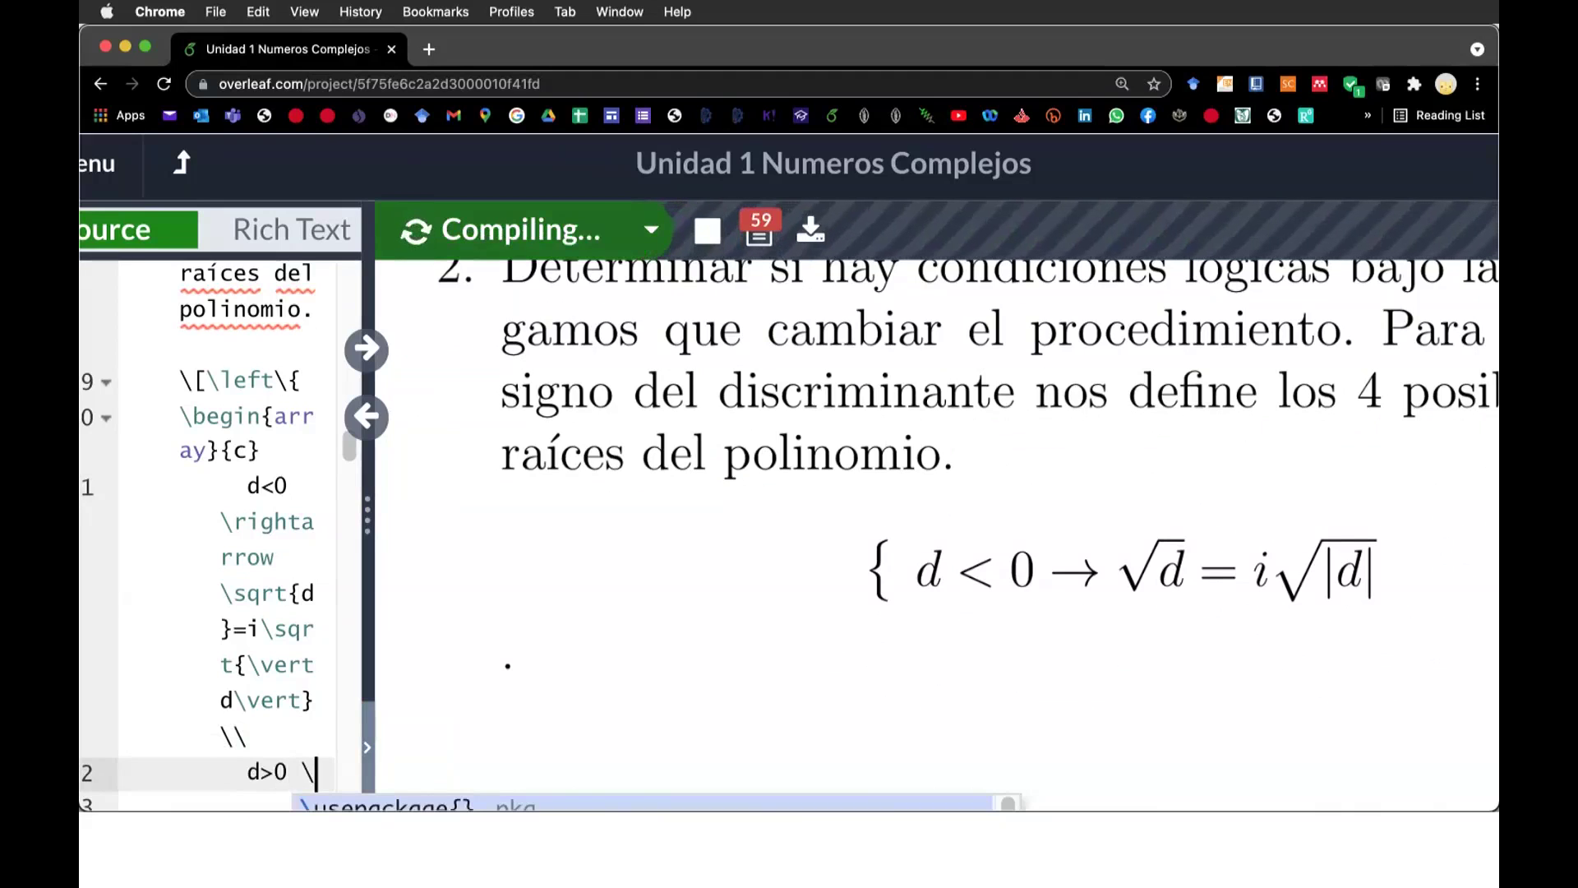
text(right)
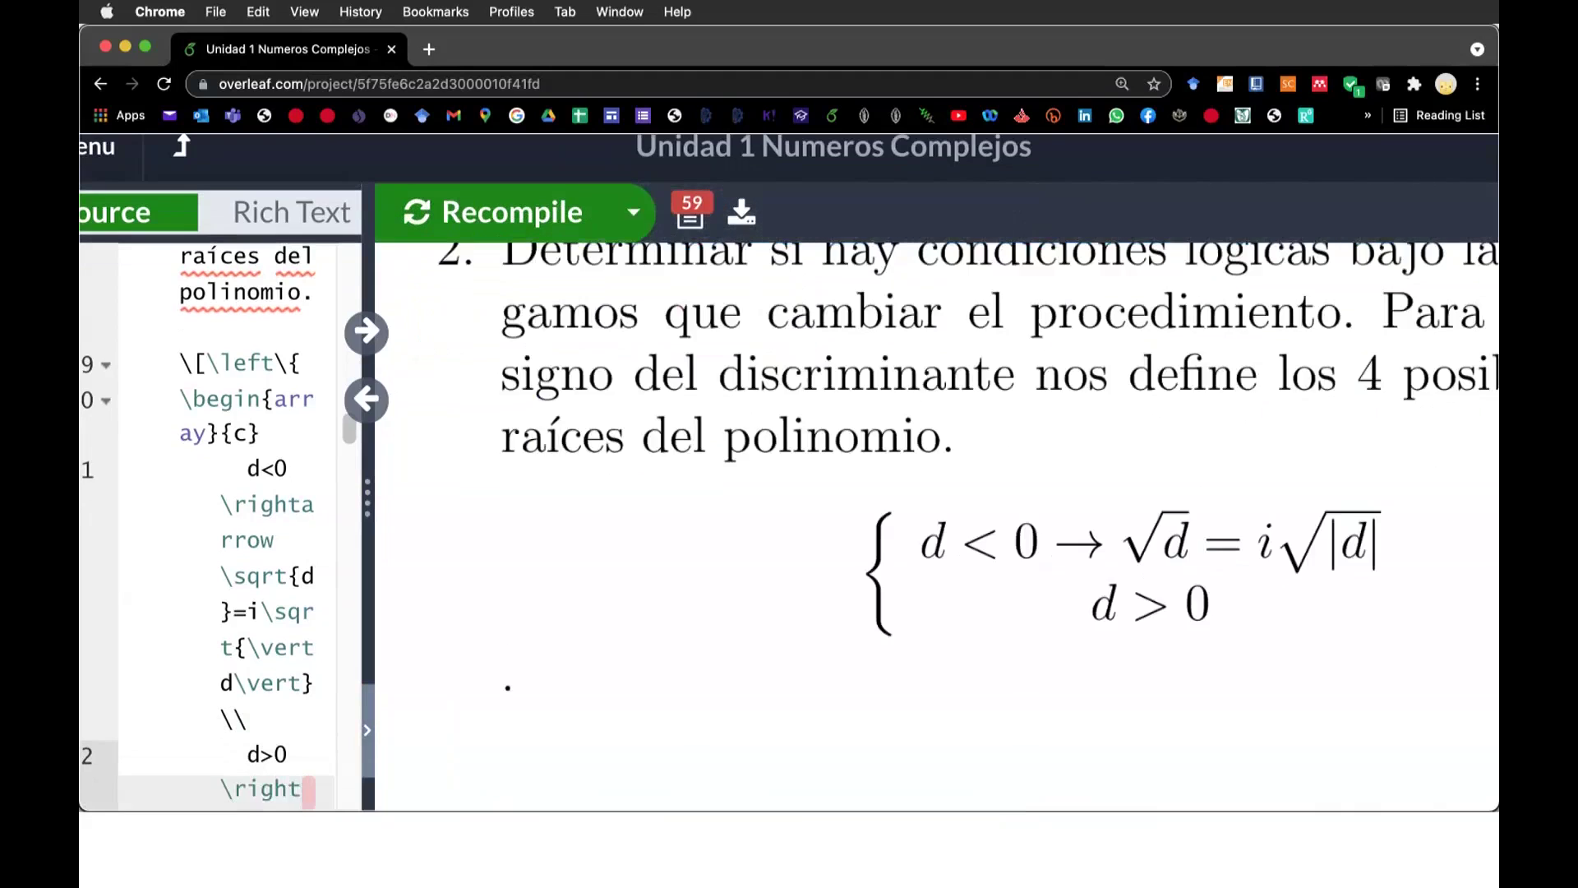
text(a)
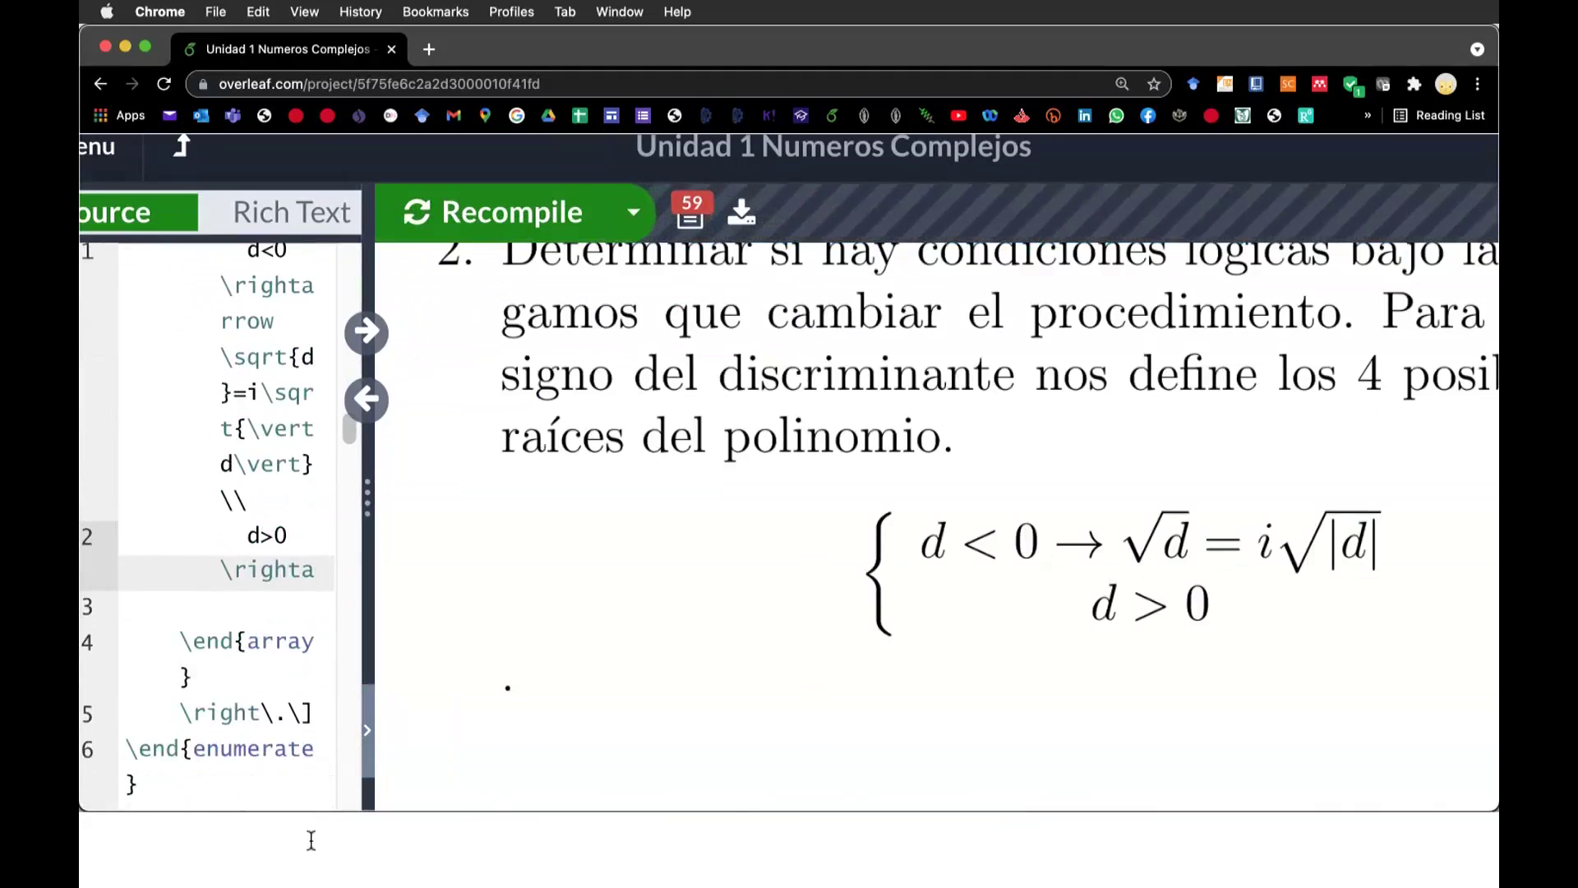
text(rr)
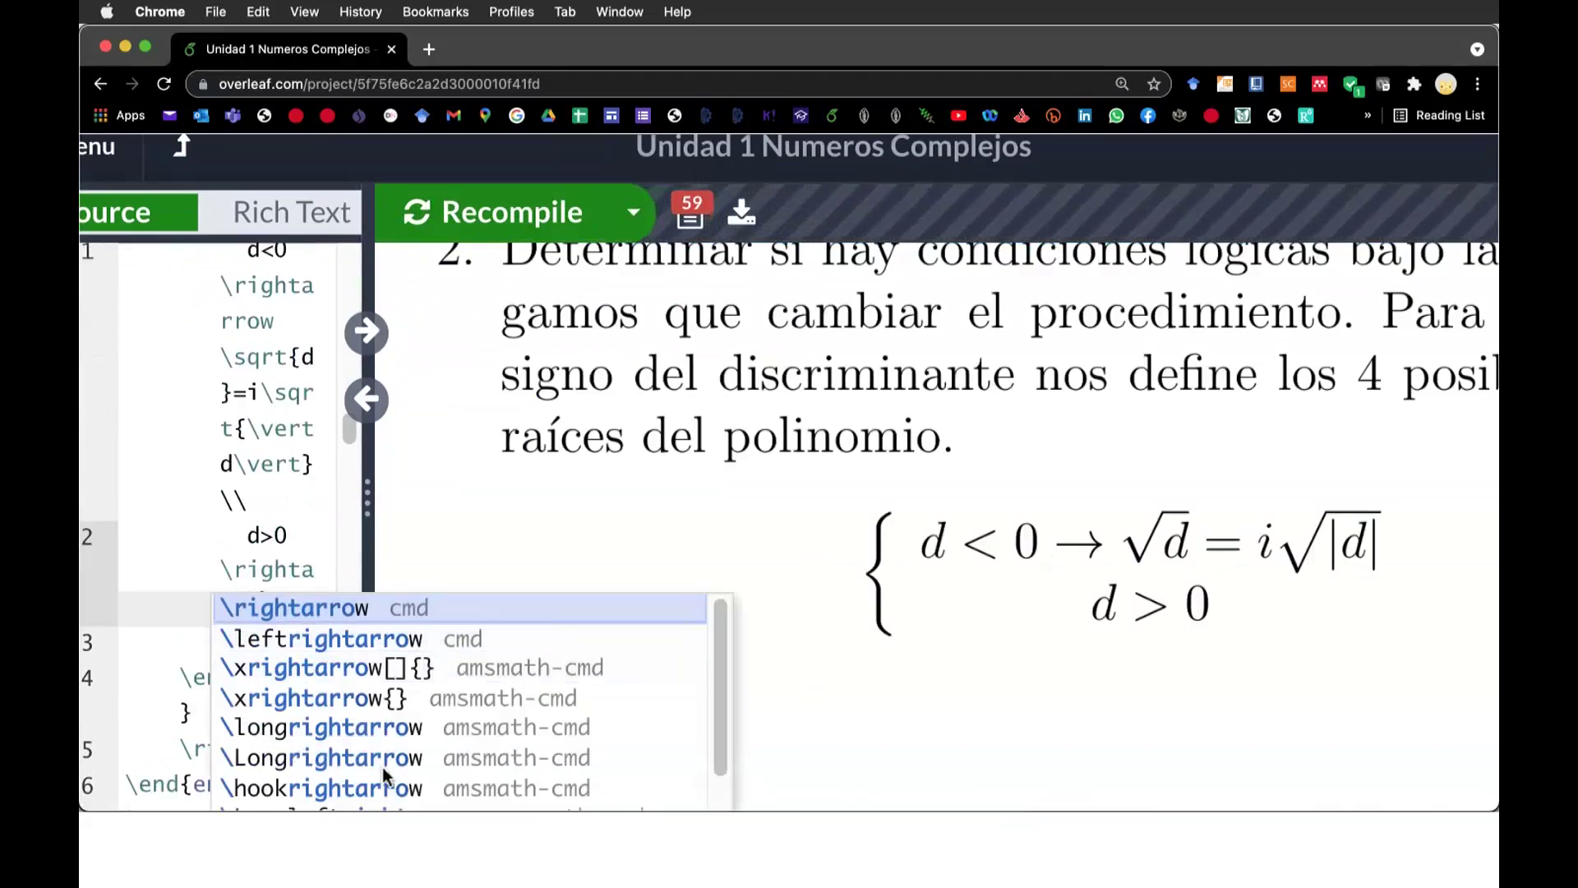
key(Return)
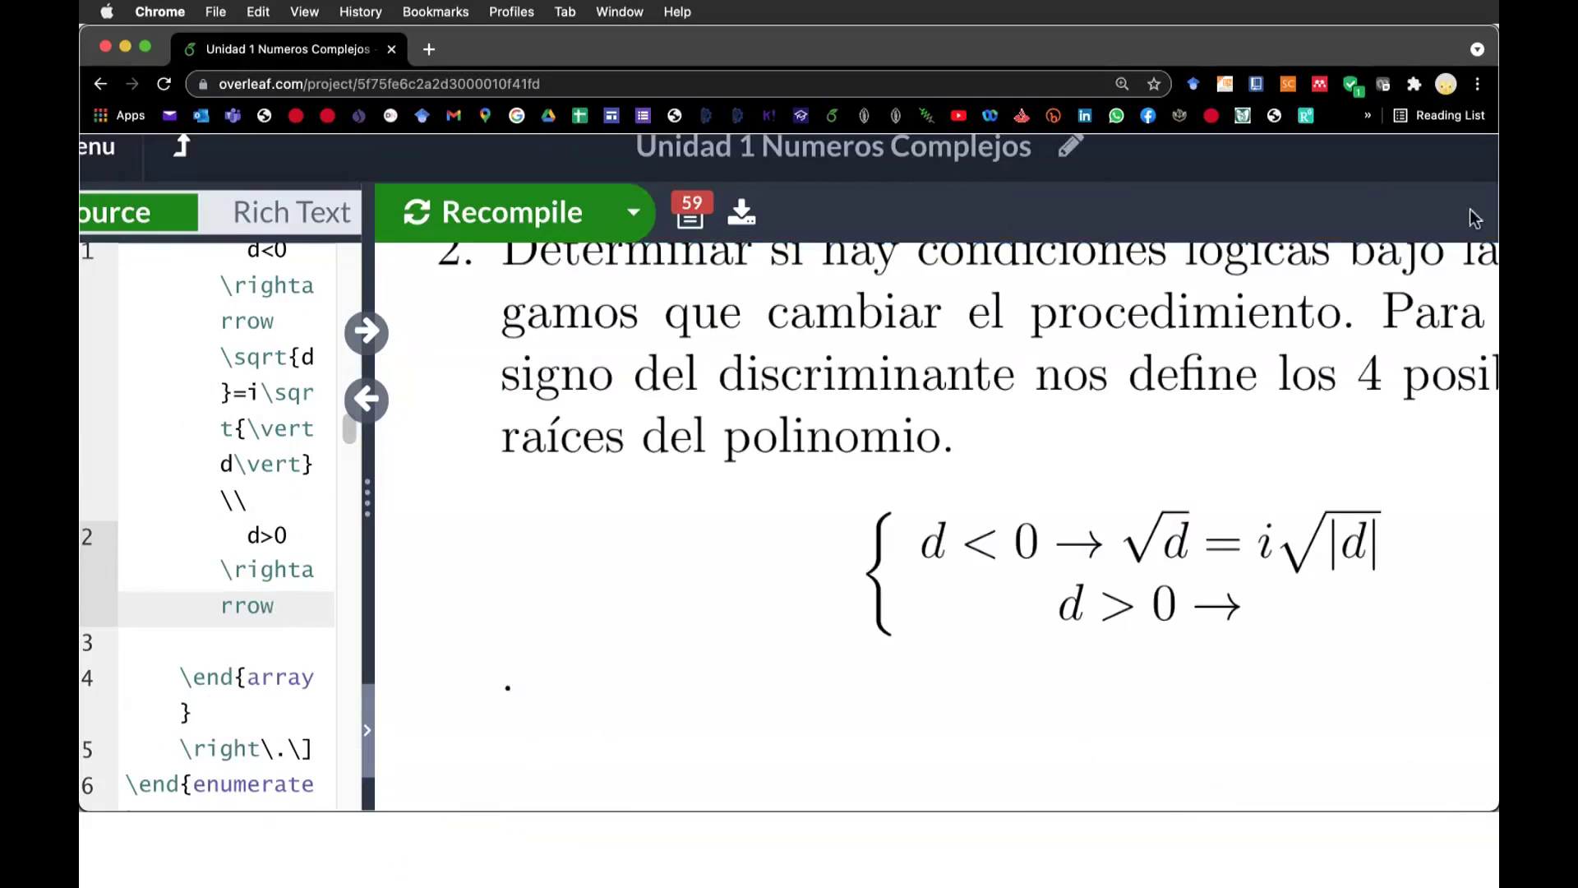
scroll(310, 634, up, 3)
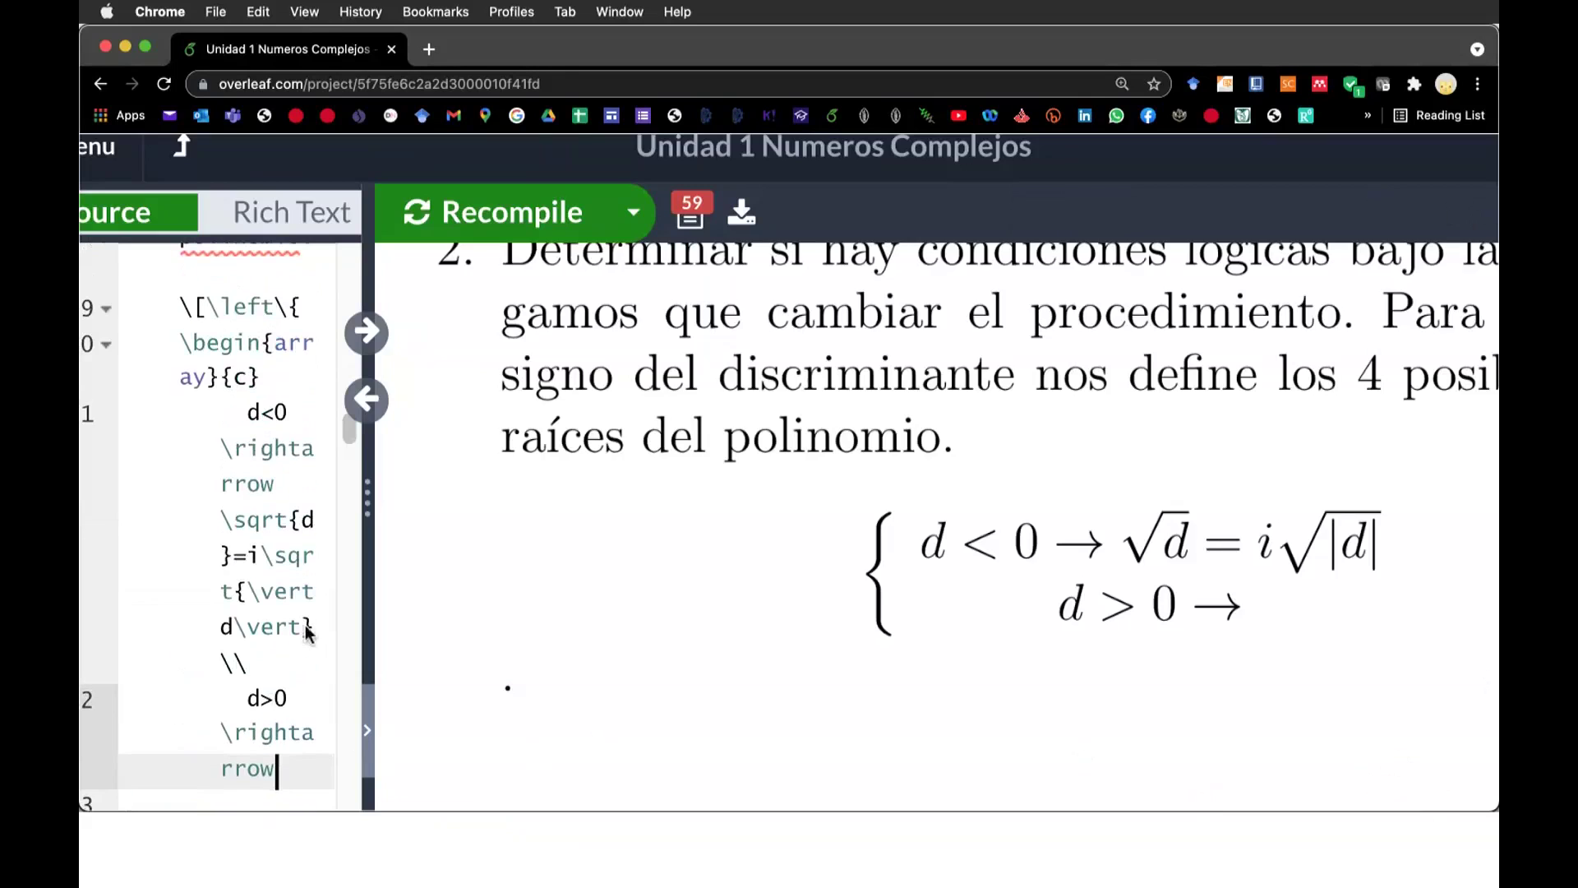
Paste \sqrt{d}=i\sqrt{\vert d\vert} after the second arrow and delete the i
click(235, 520)
key(Home)
key(shift+Down)
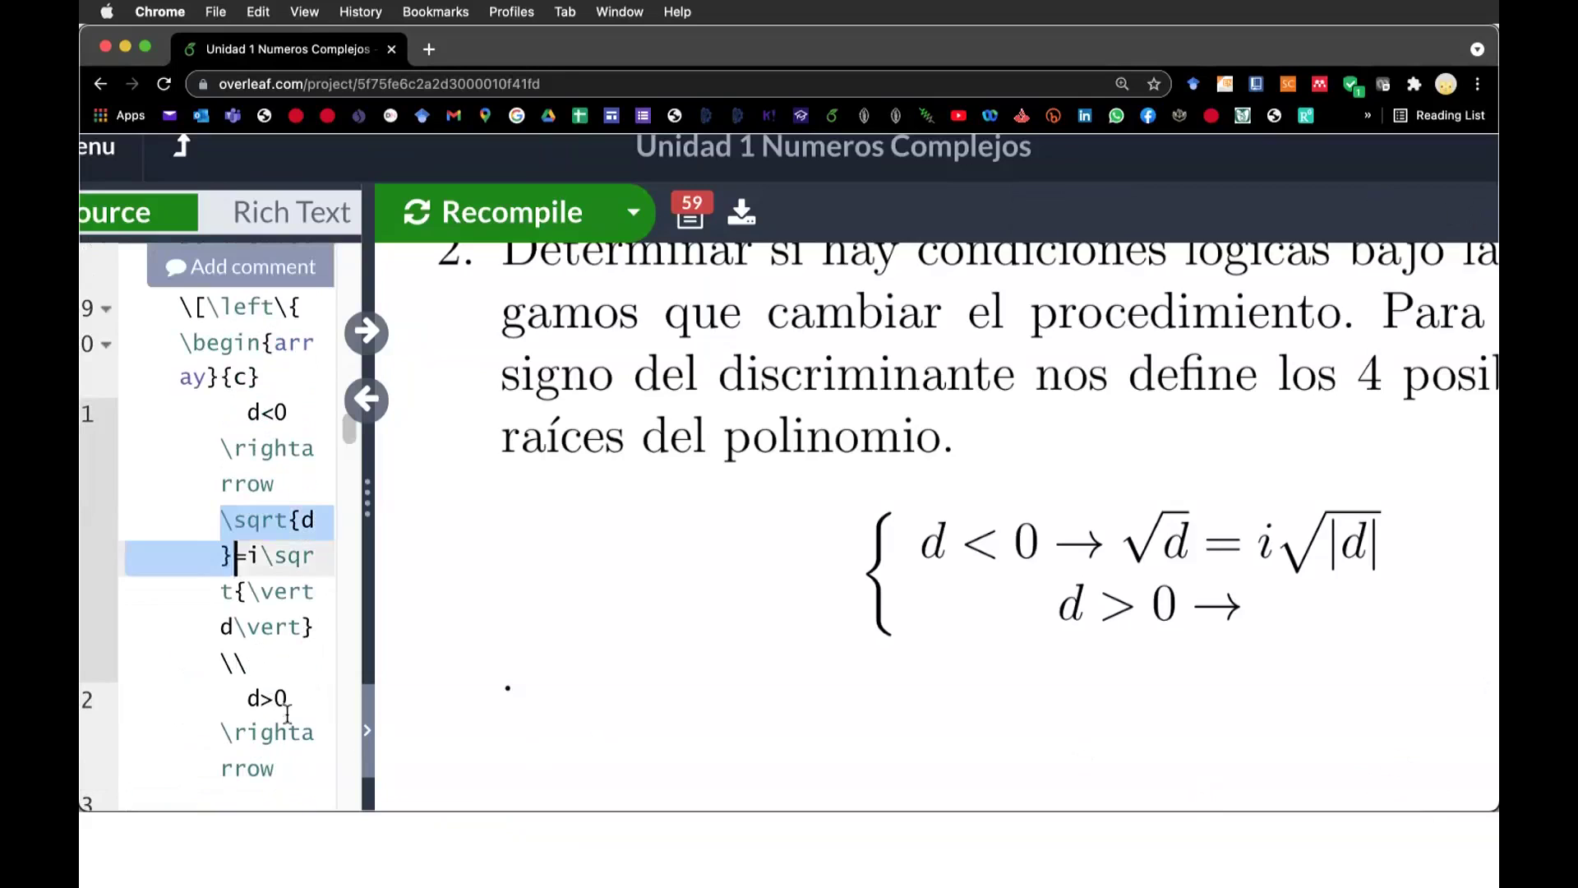
key(shift+Down)
key(shift+Down)
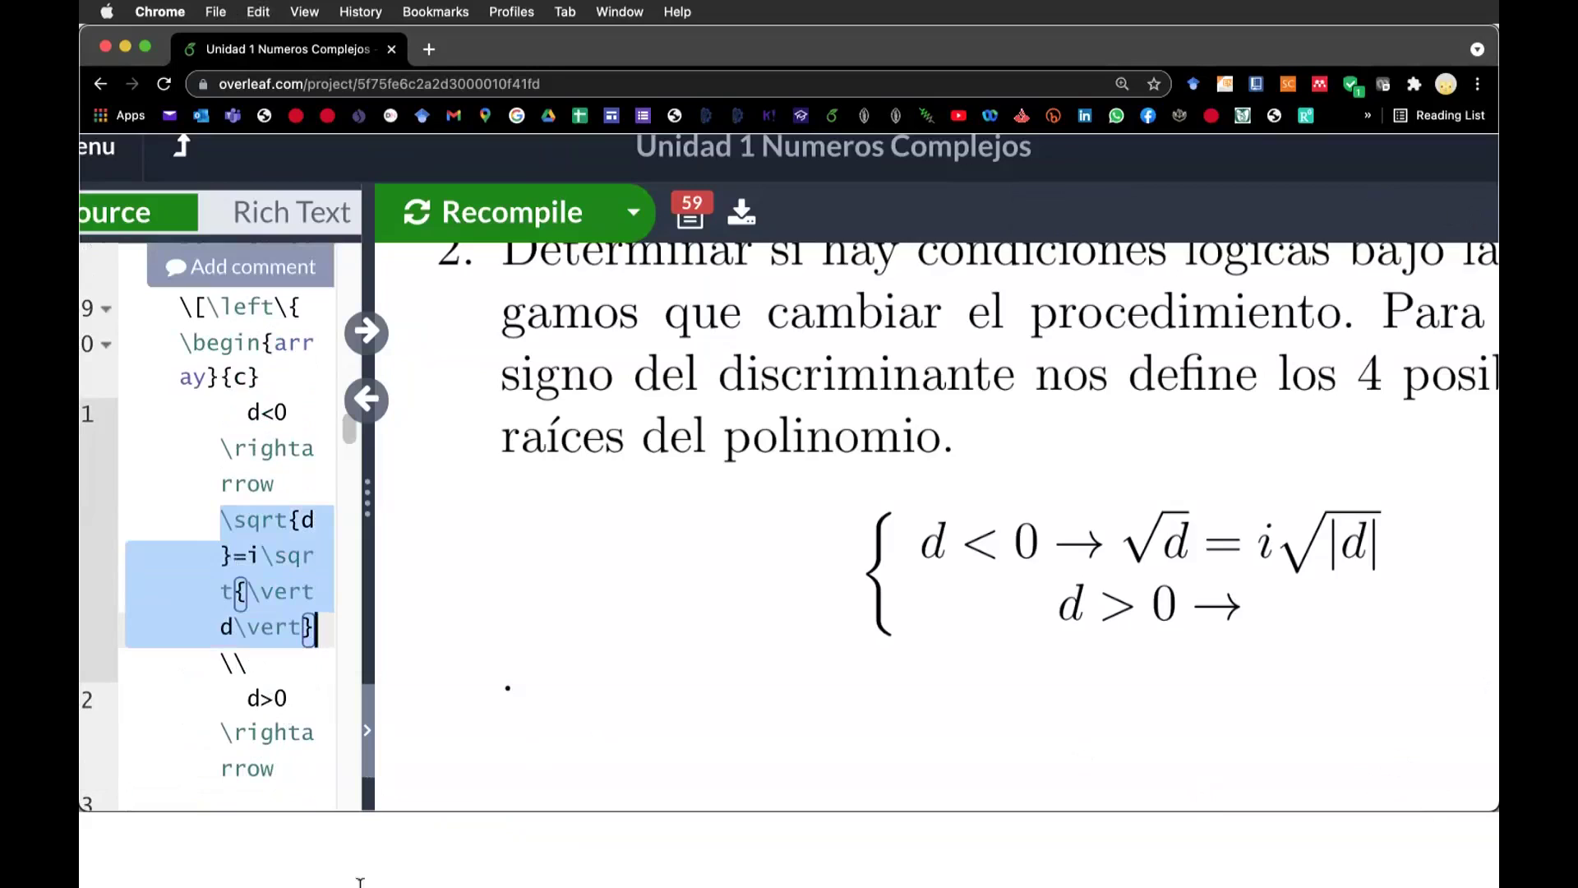
scroll(247, 575, down, 3)
click(325, 543)
key(super+v)
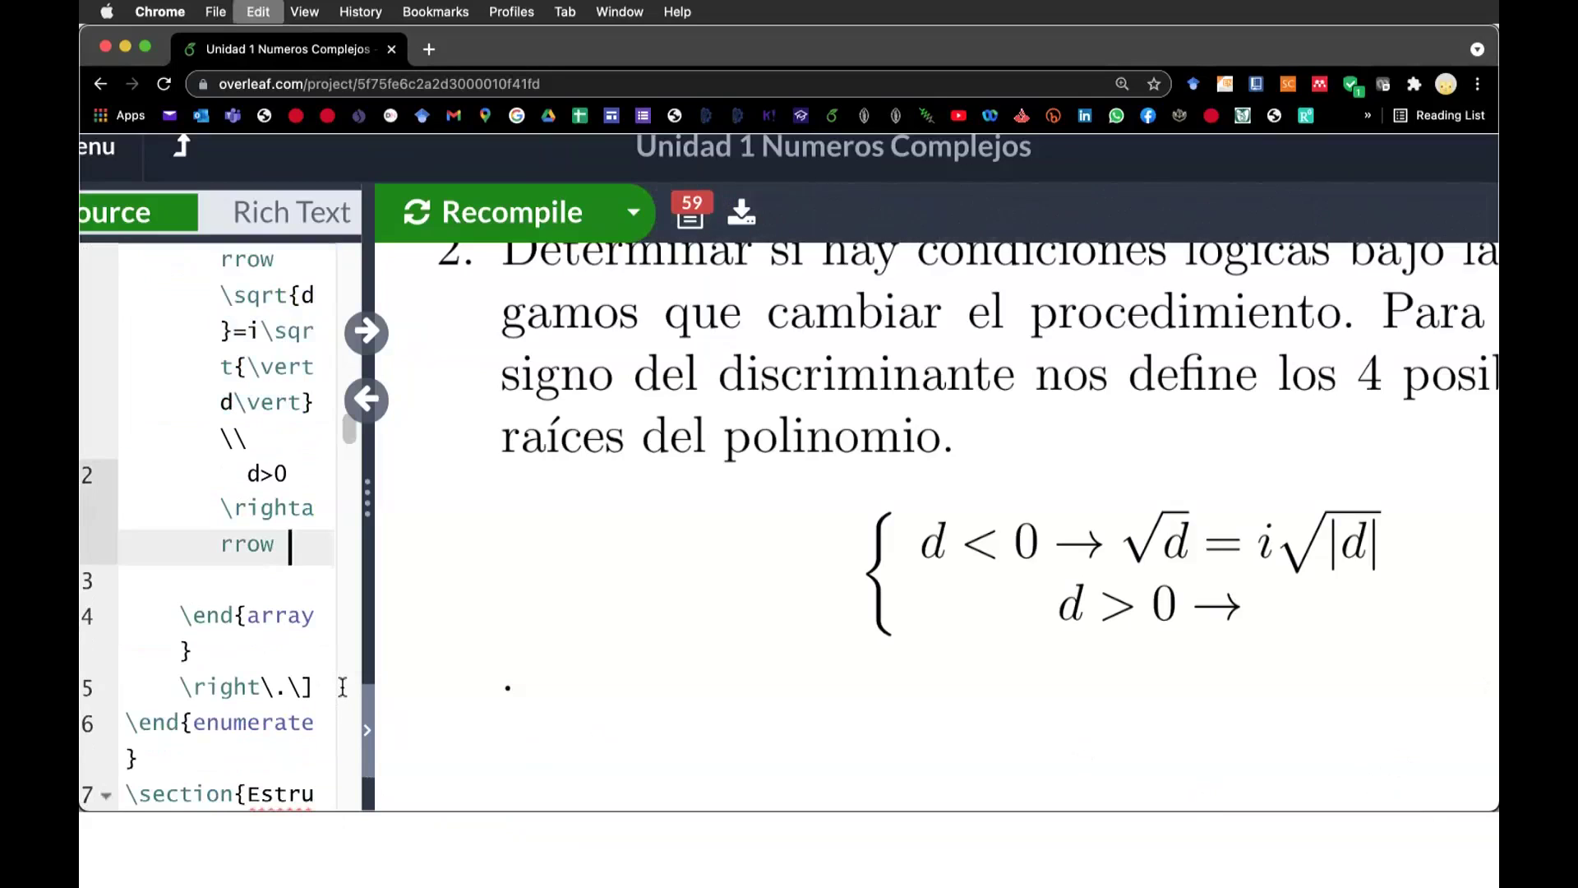
key(Left)
key(Left)
key(Left)
key(BackSpace)
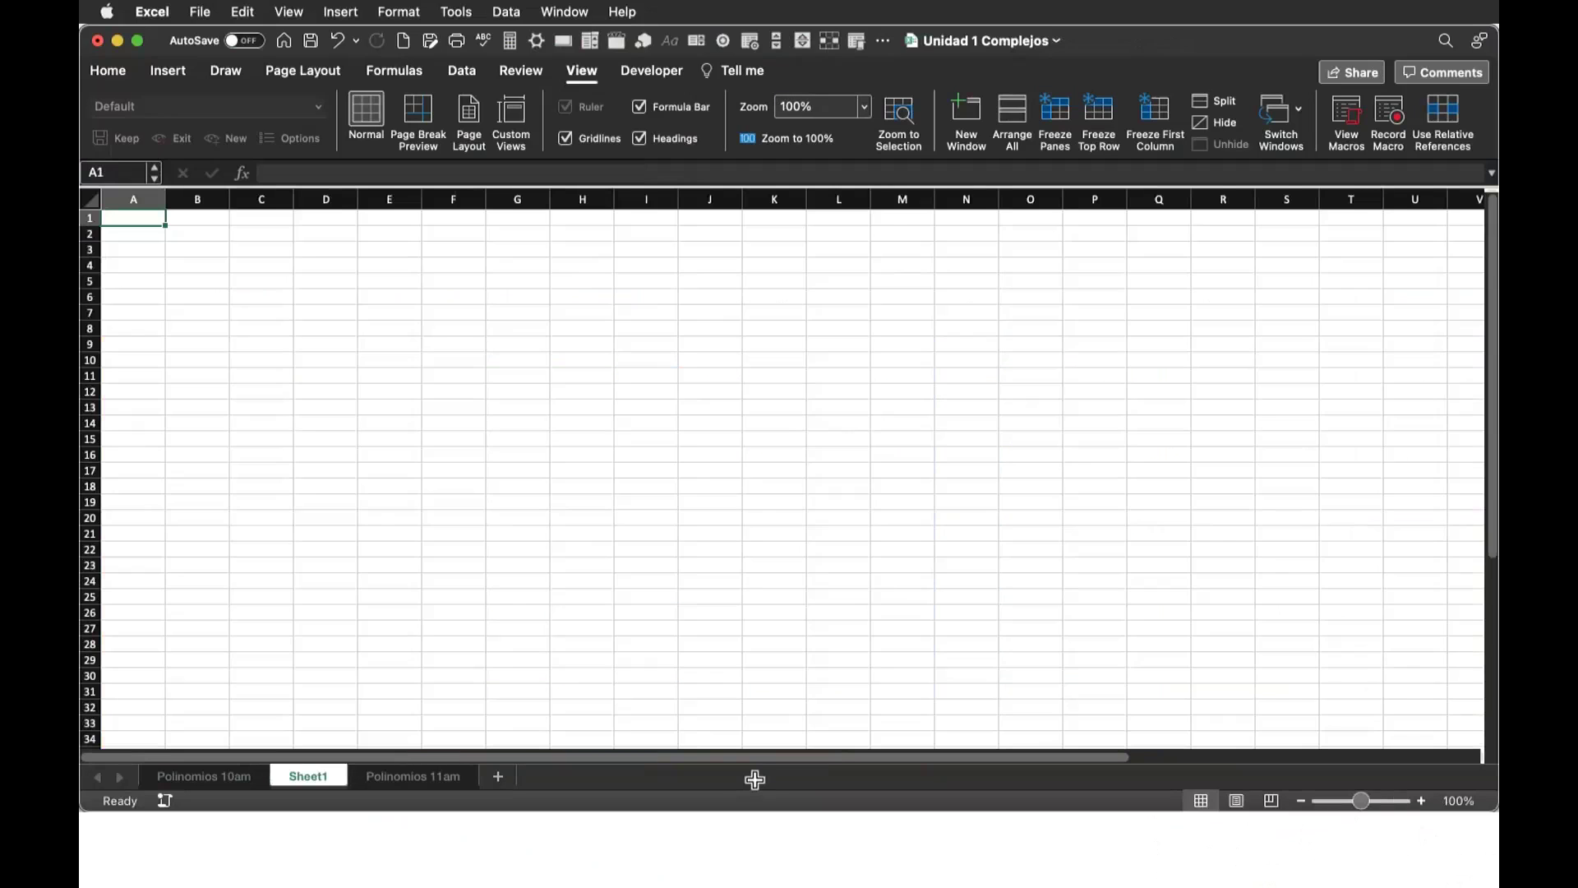
Enter =sqrt(10) in B2 and begin the =sqrt(abs(10)) formula in B3
key(ctrl+Home)
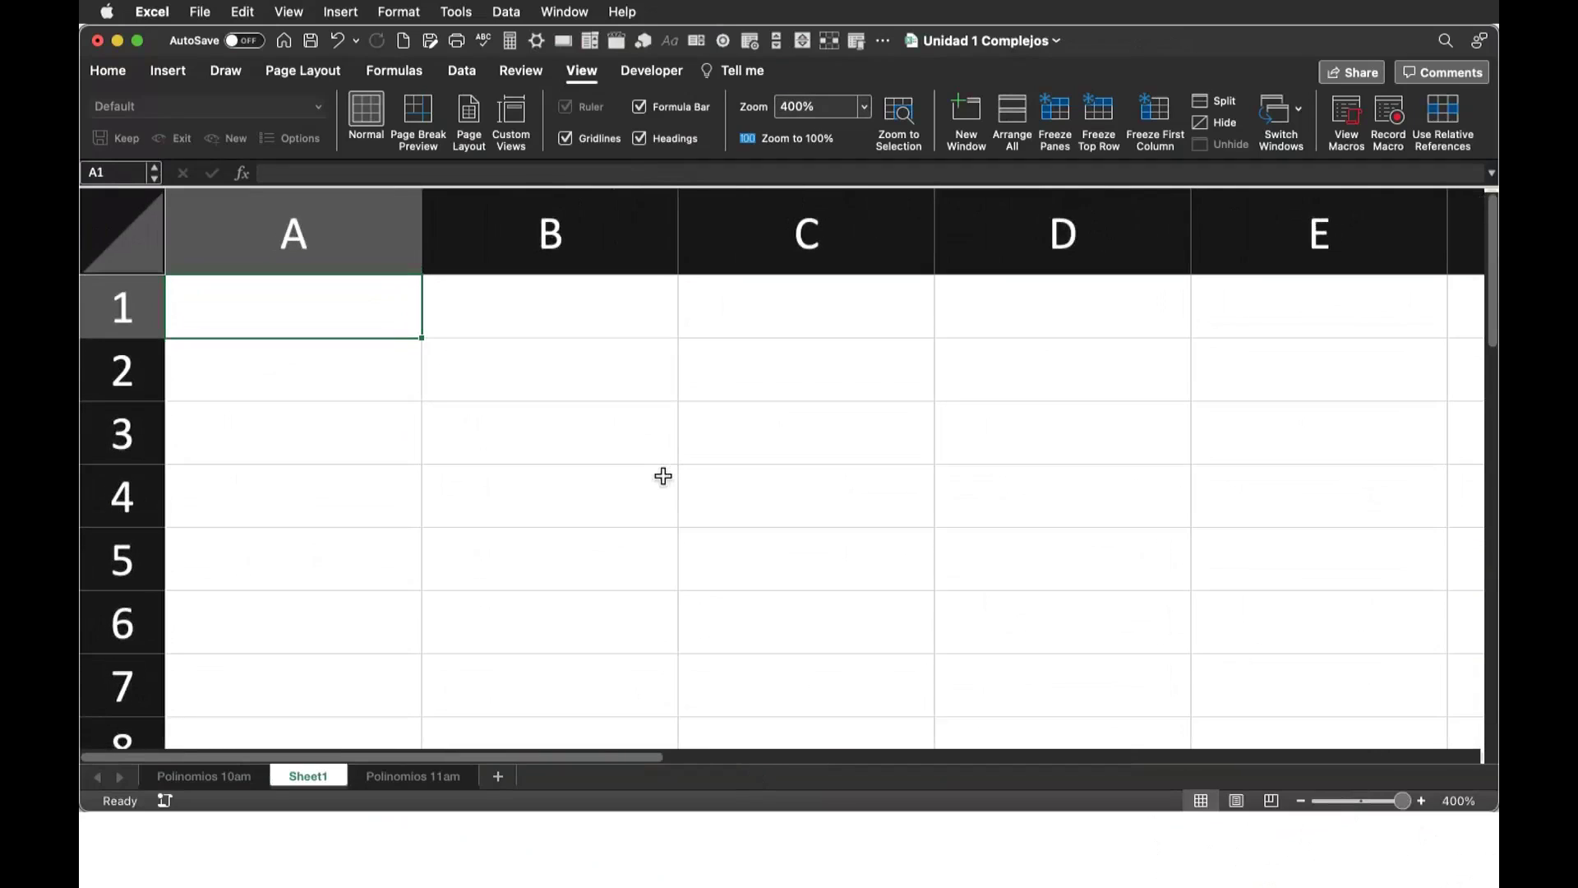
key(Down)
key(Right)
text(=)
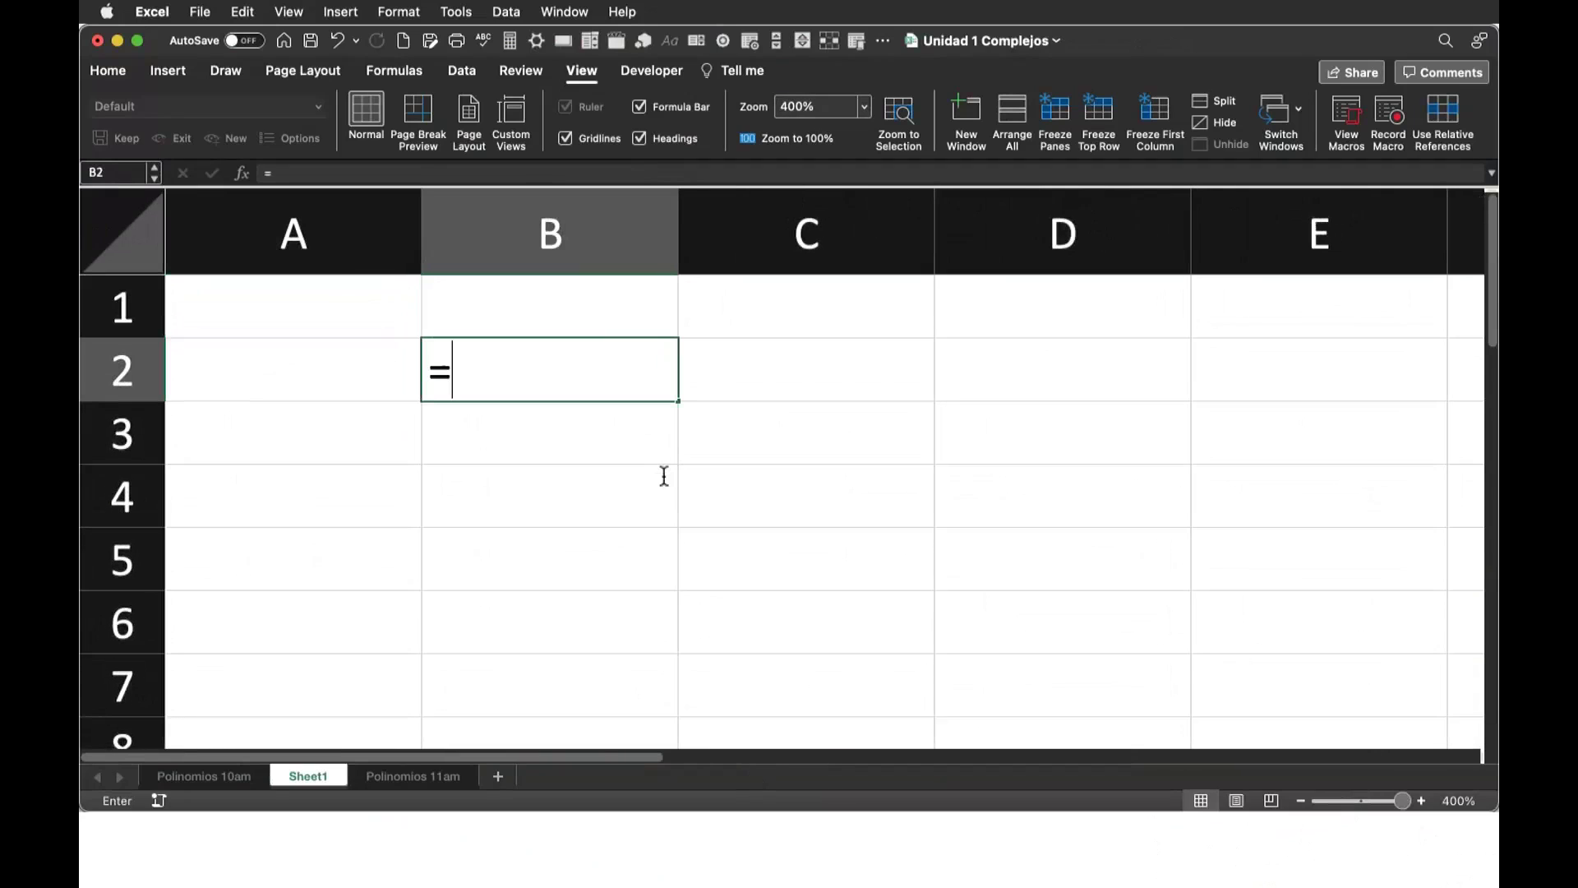
text(s)
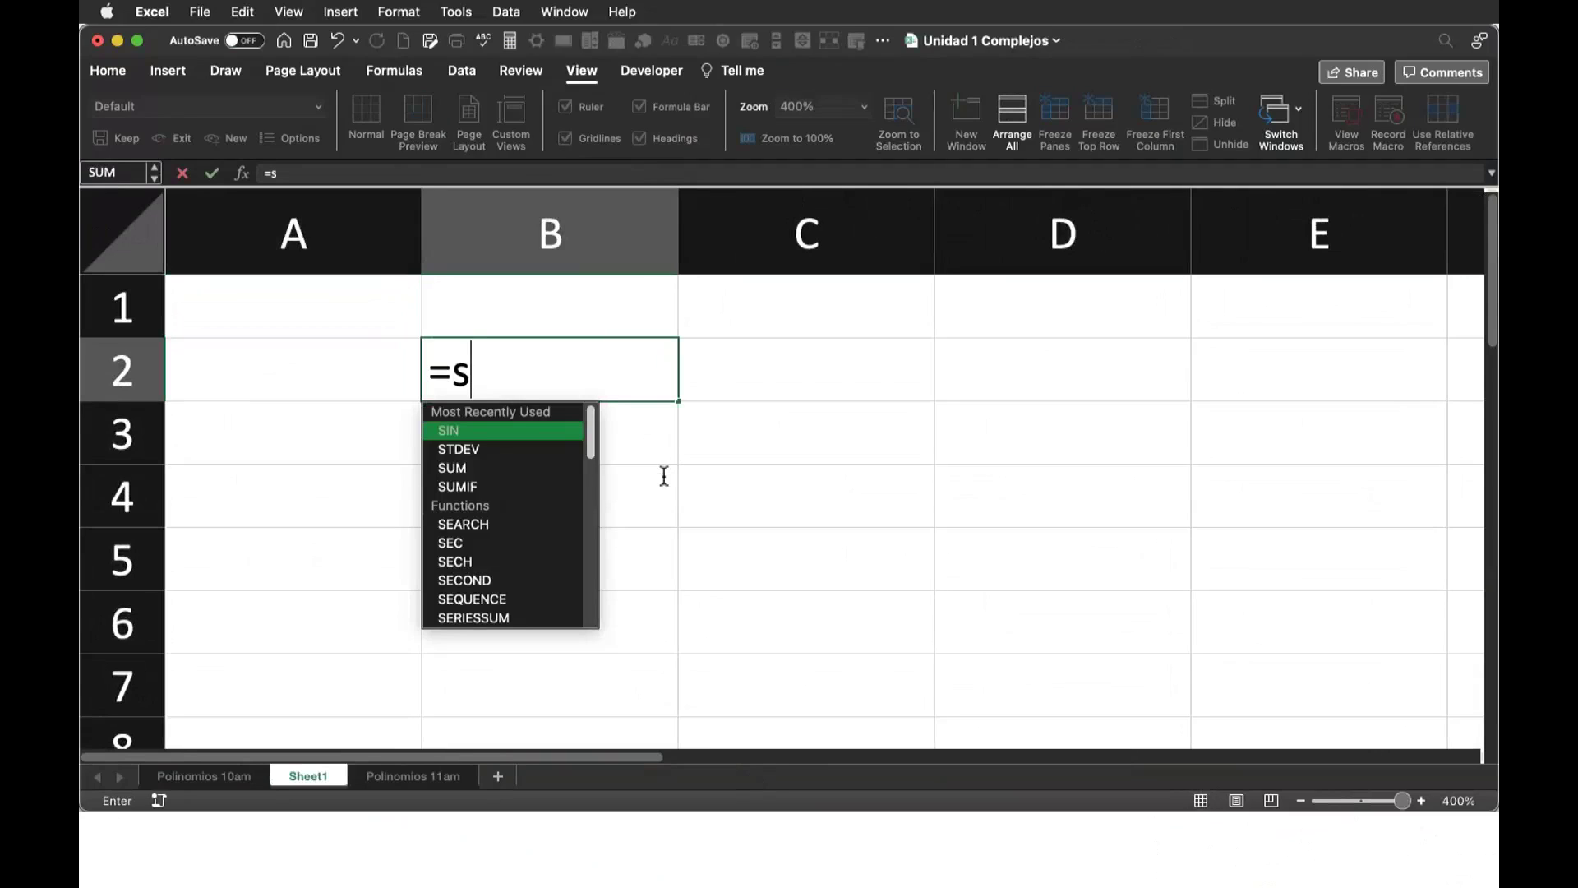
text(qrt)
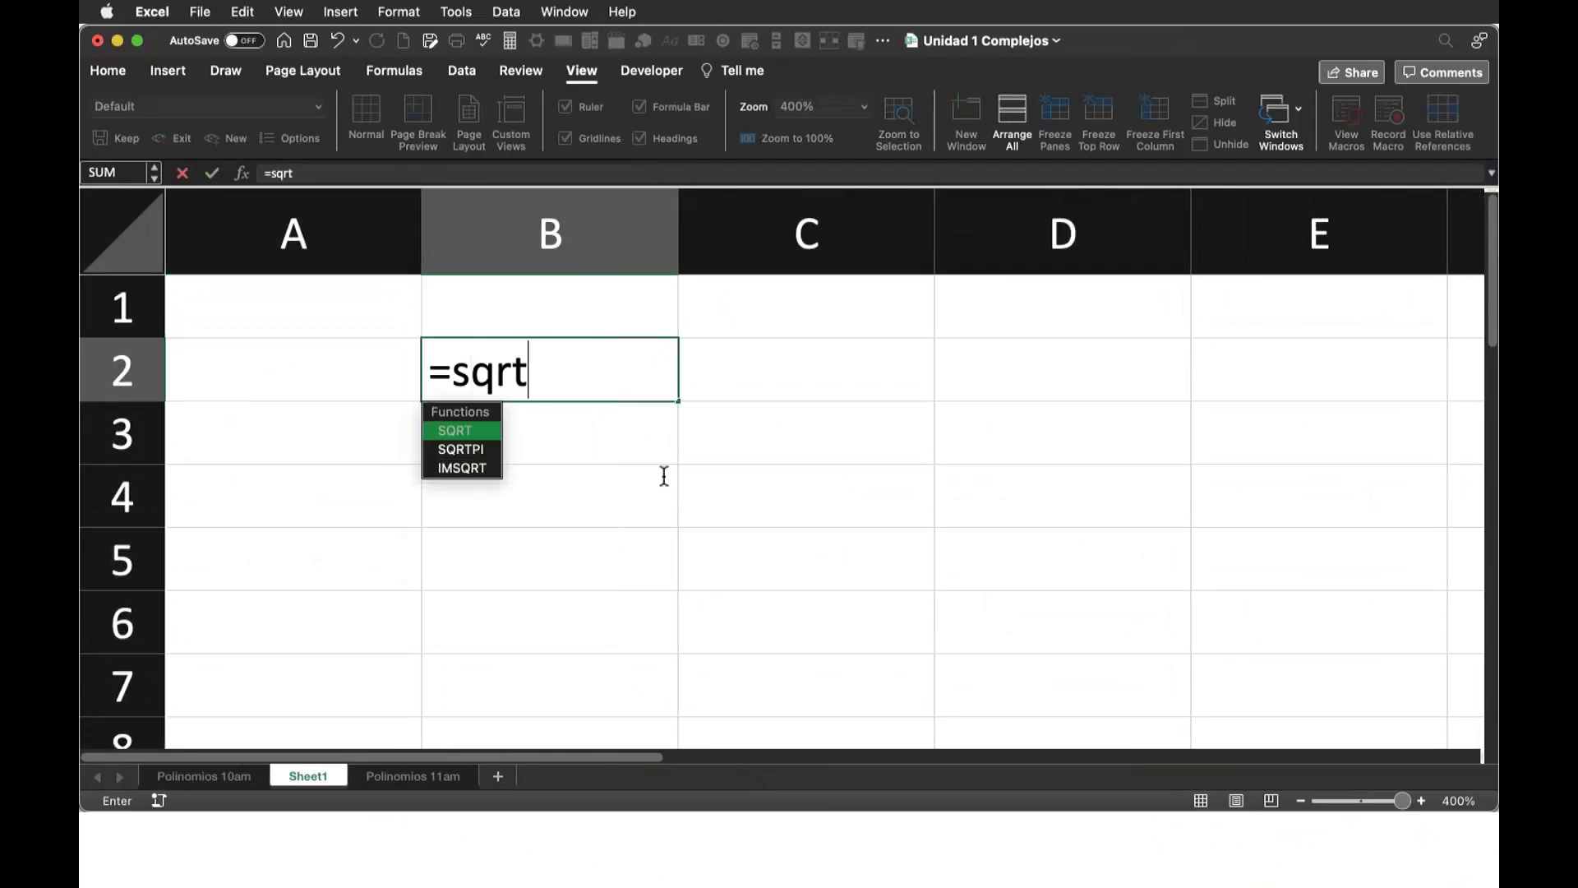
text((10))
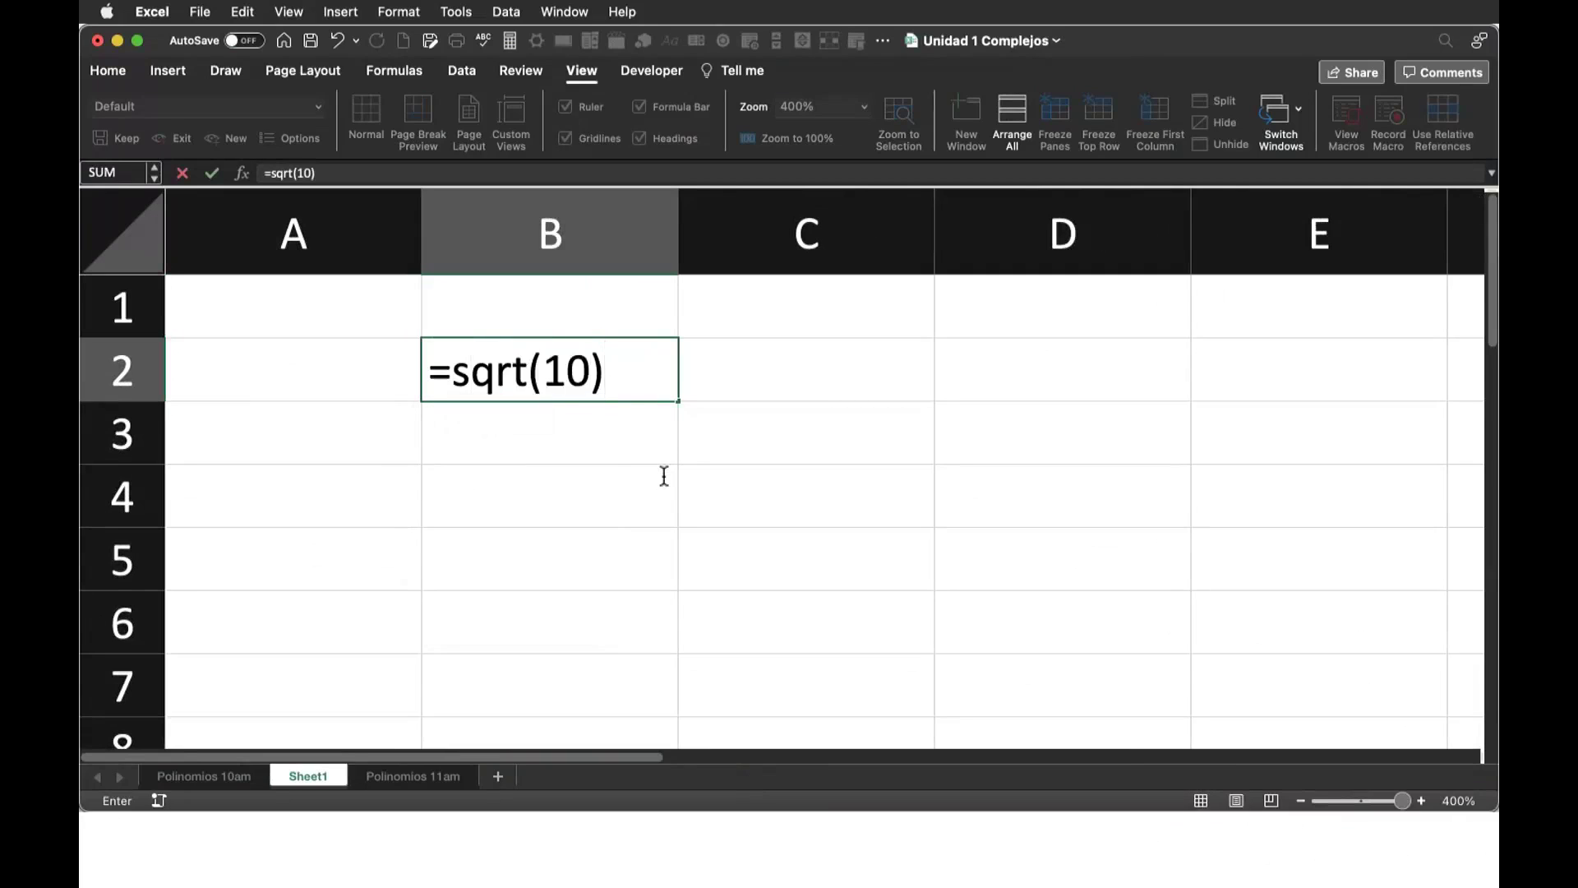
key(Return)
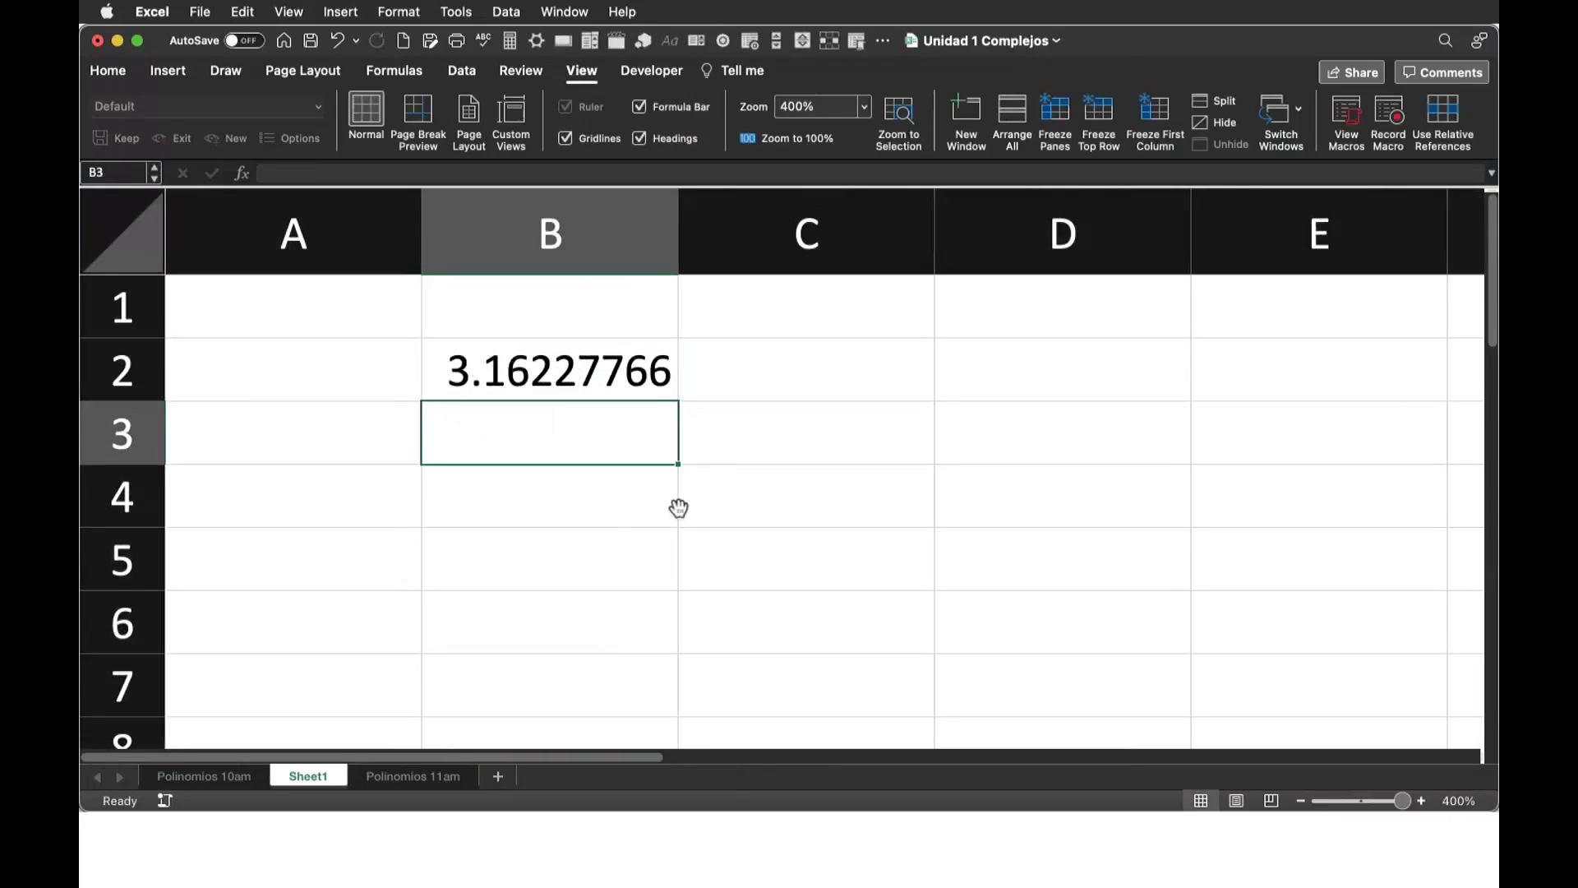
text(=sqrt)
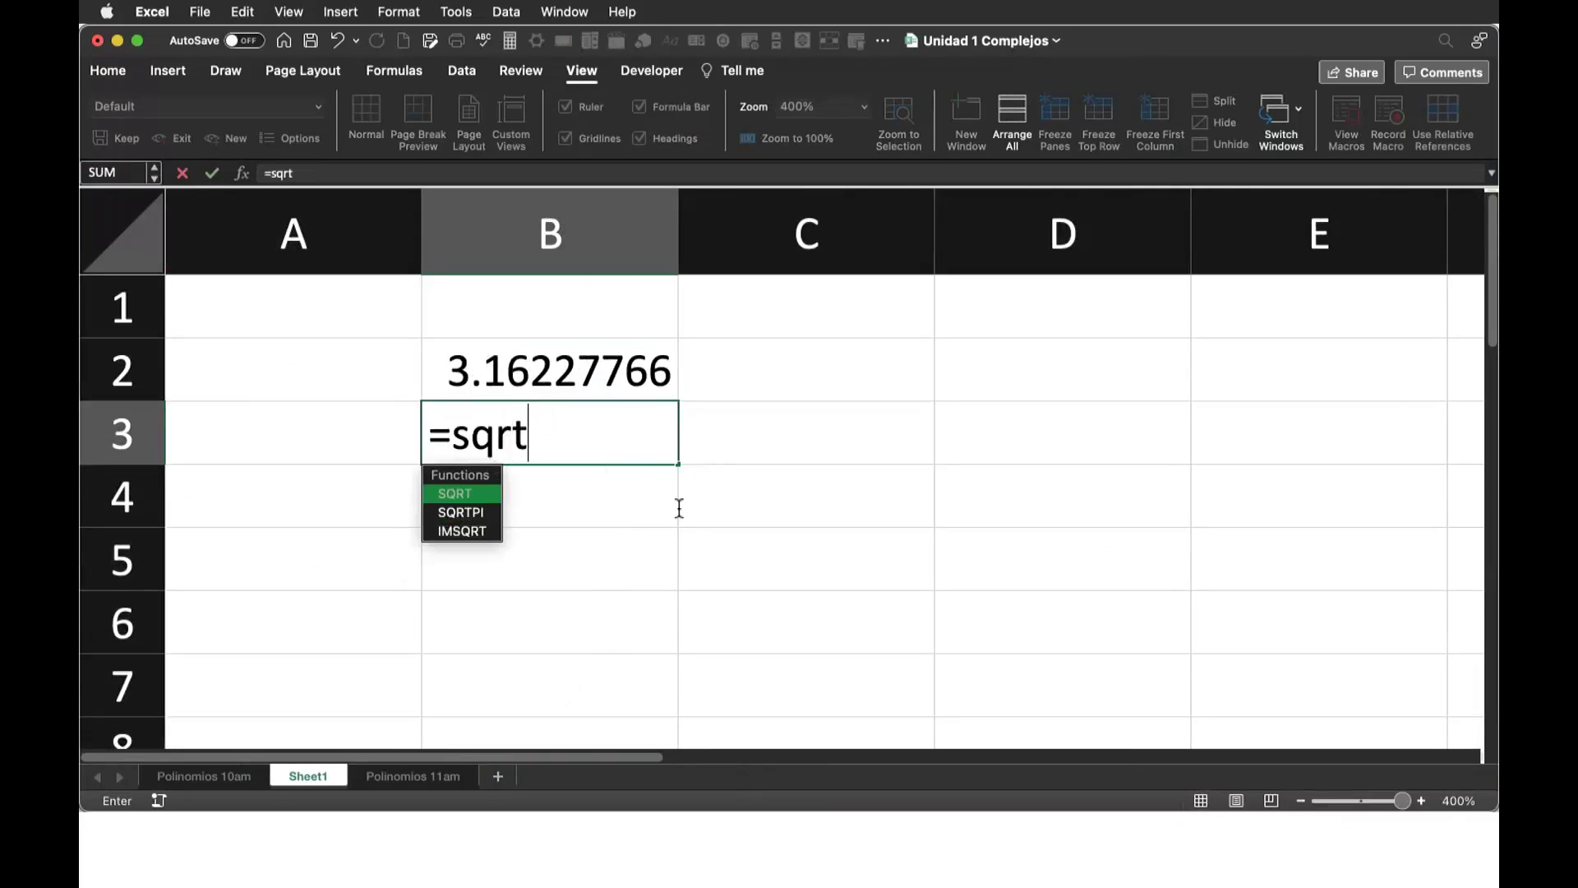
text((ab)
Finish =sqrt(abs(10)) in B3, then enter =sqrt(-10) in C2, giving #NUM!
text(s(10)))
key(Return)
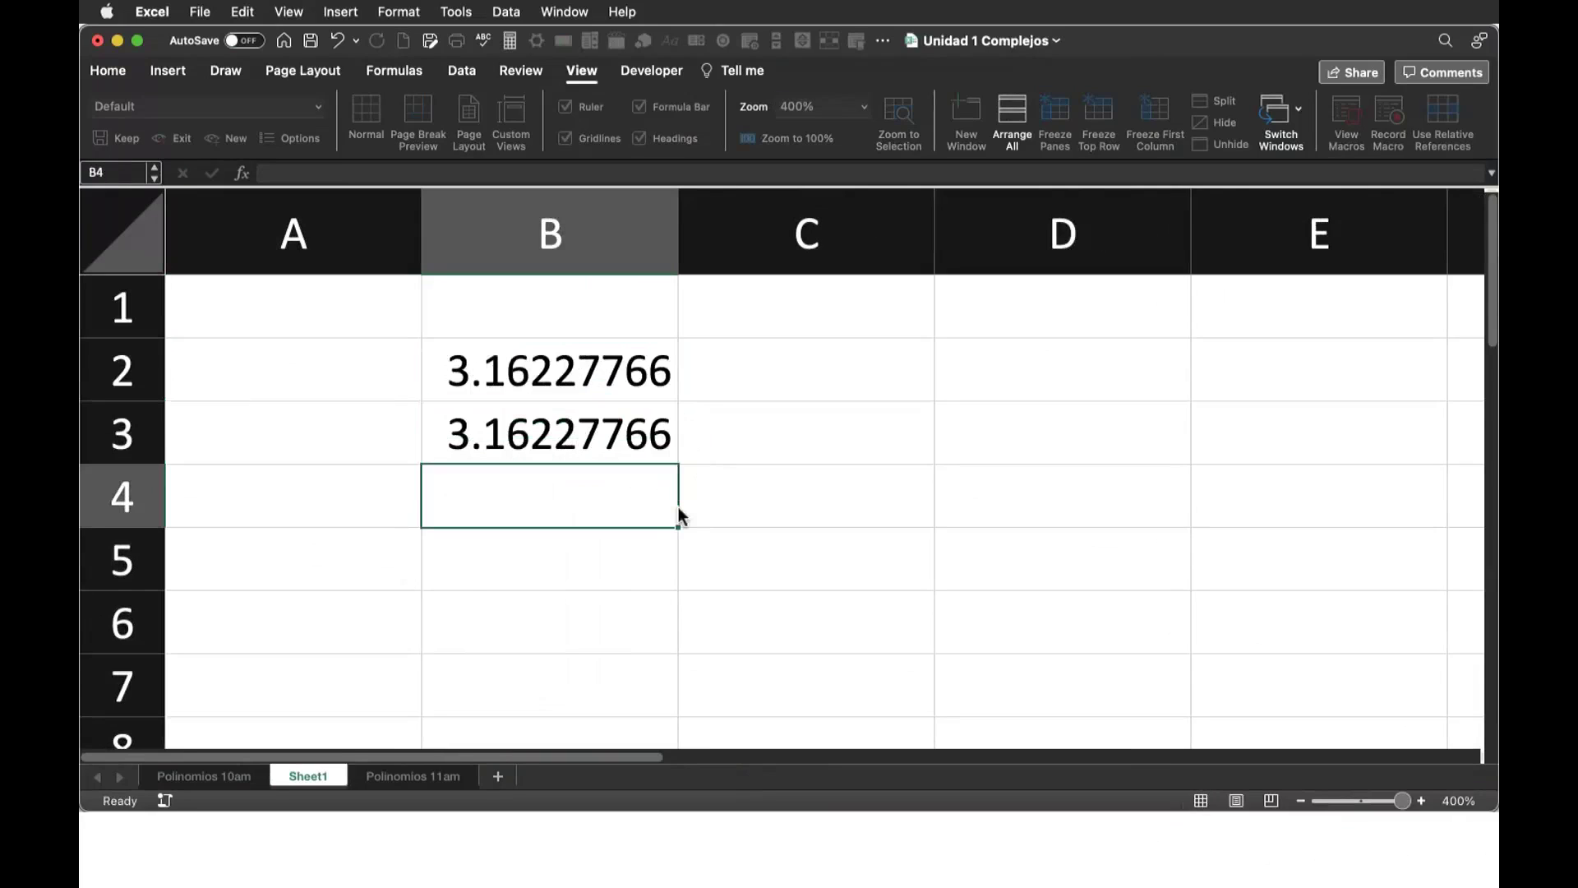
key(Up)
key(Right)
key(Up)
text(=sqrt(-10))
key(Return)
Enter =sqrt(abs(-10)) in C3, returning 3.16227766
text(=sqrt)
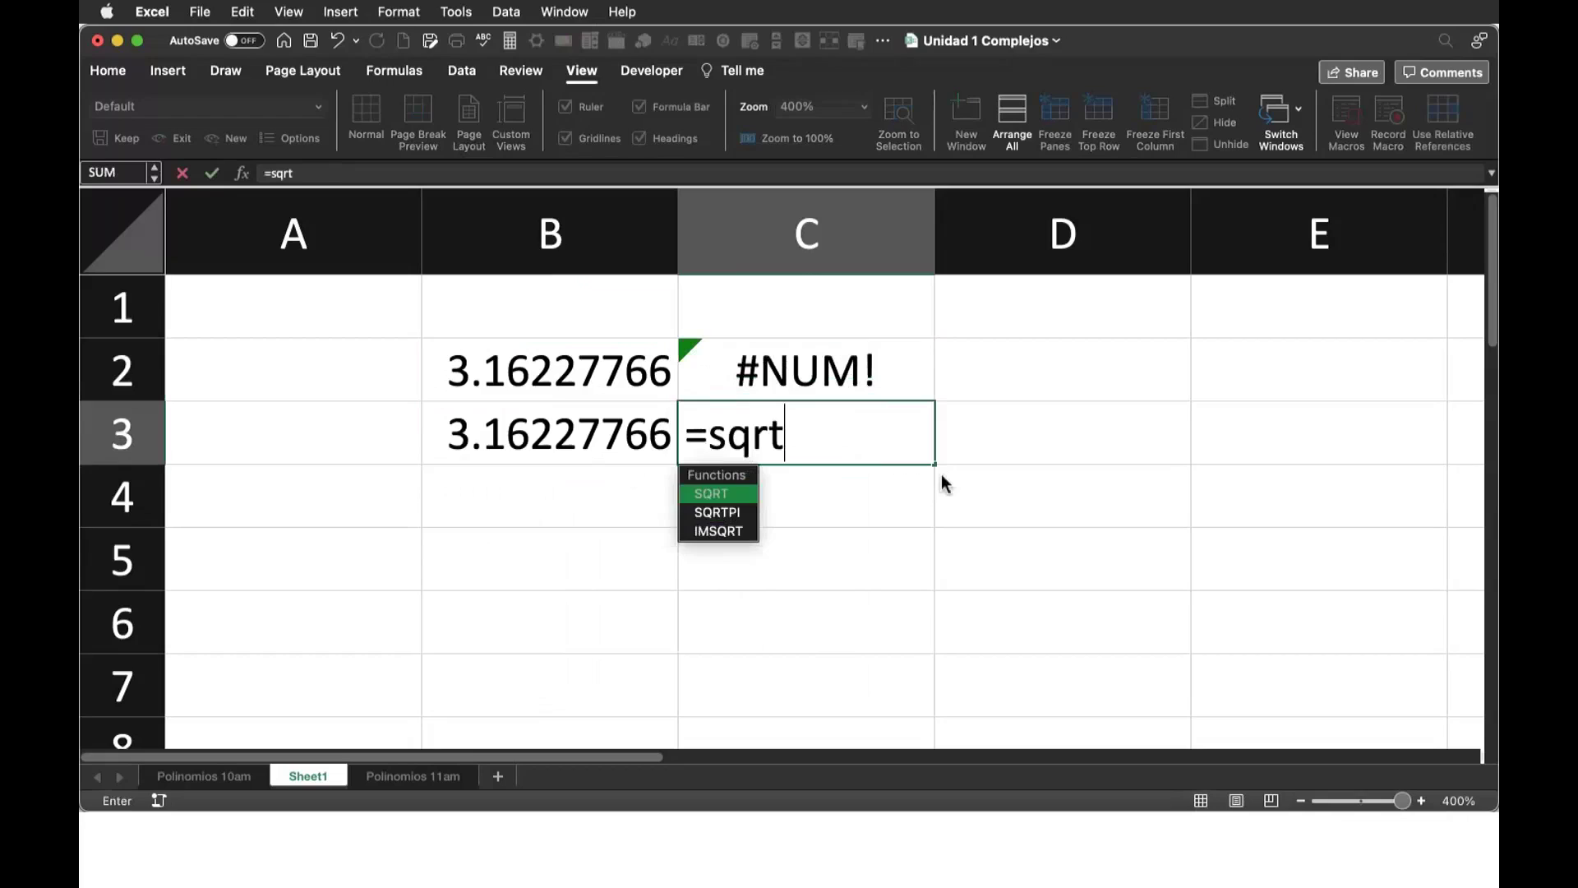
text((abs)
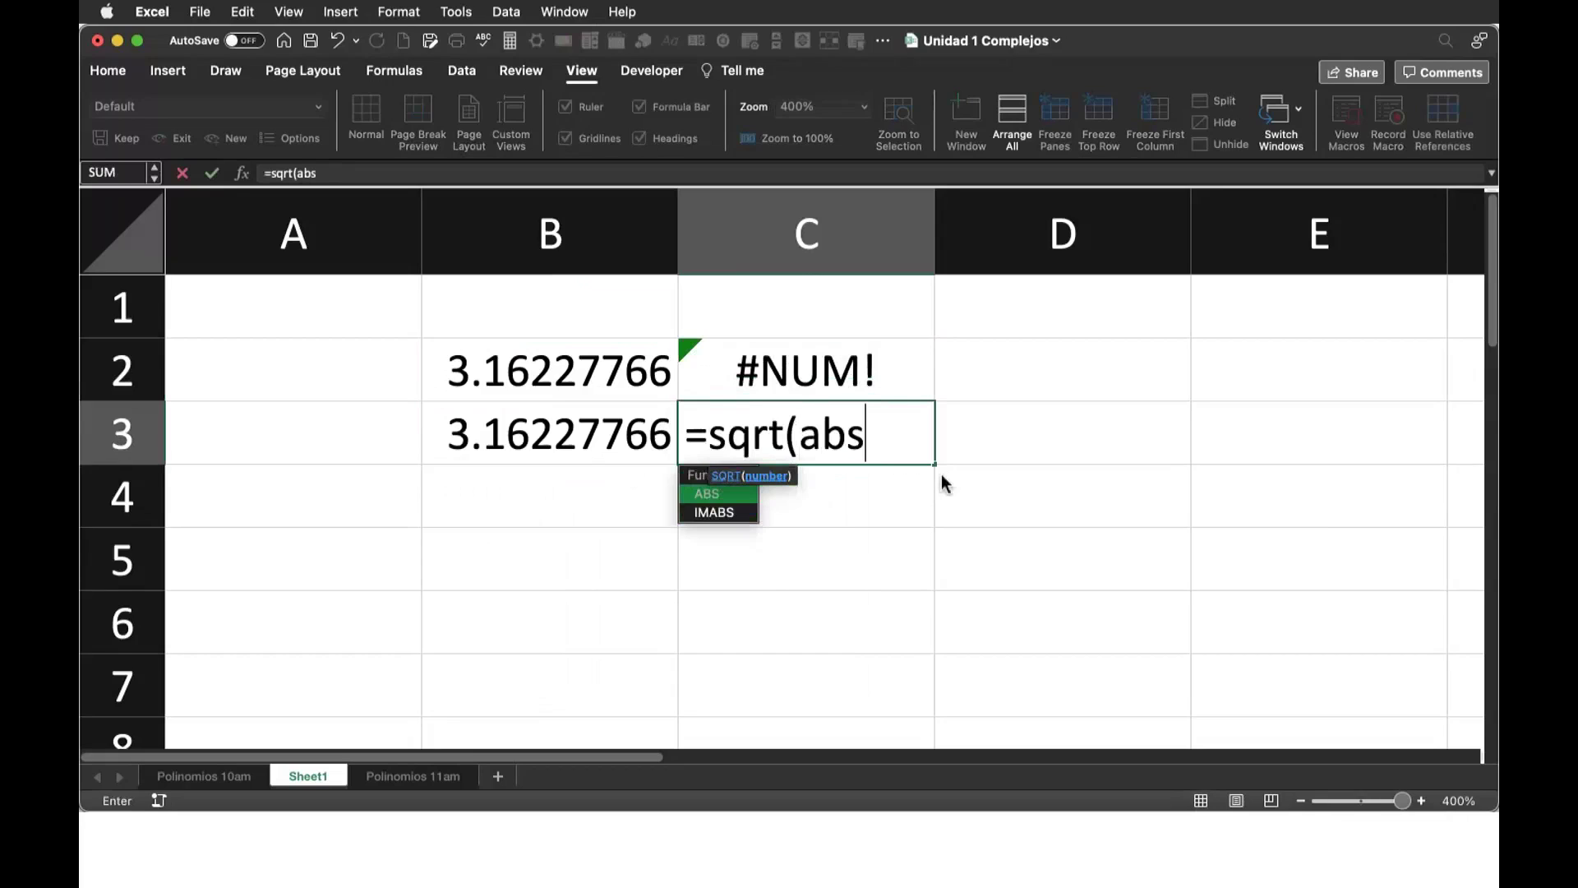
text((-10)
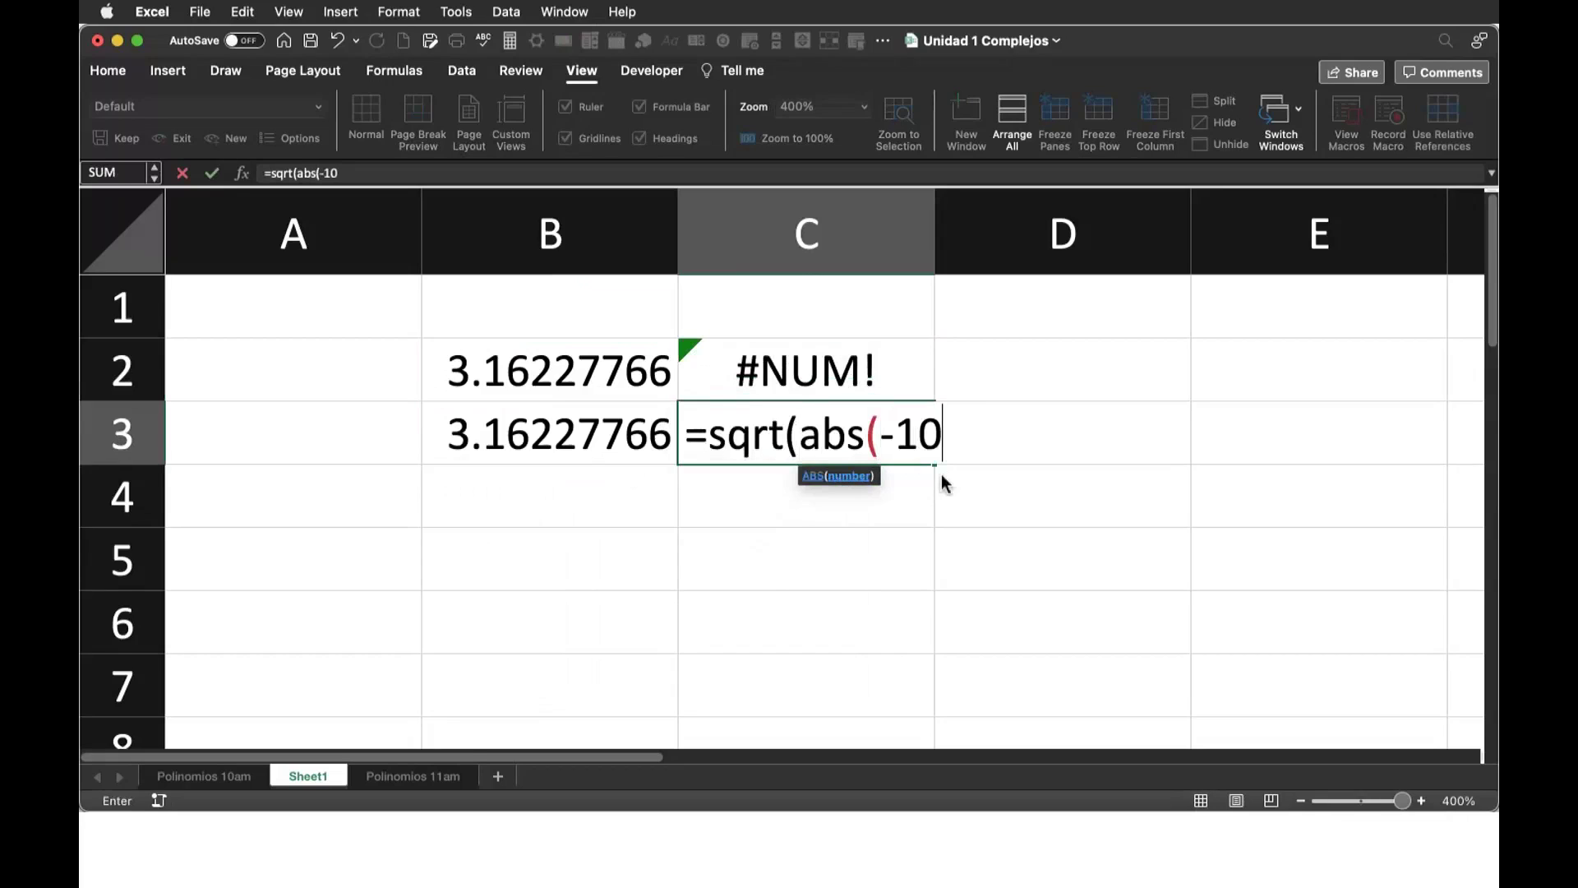
text()))
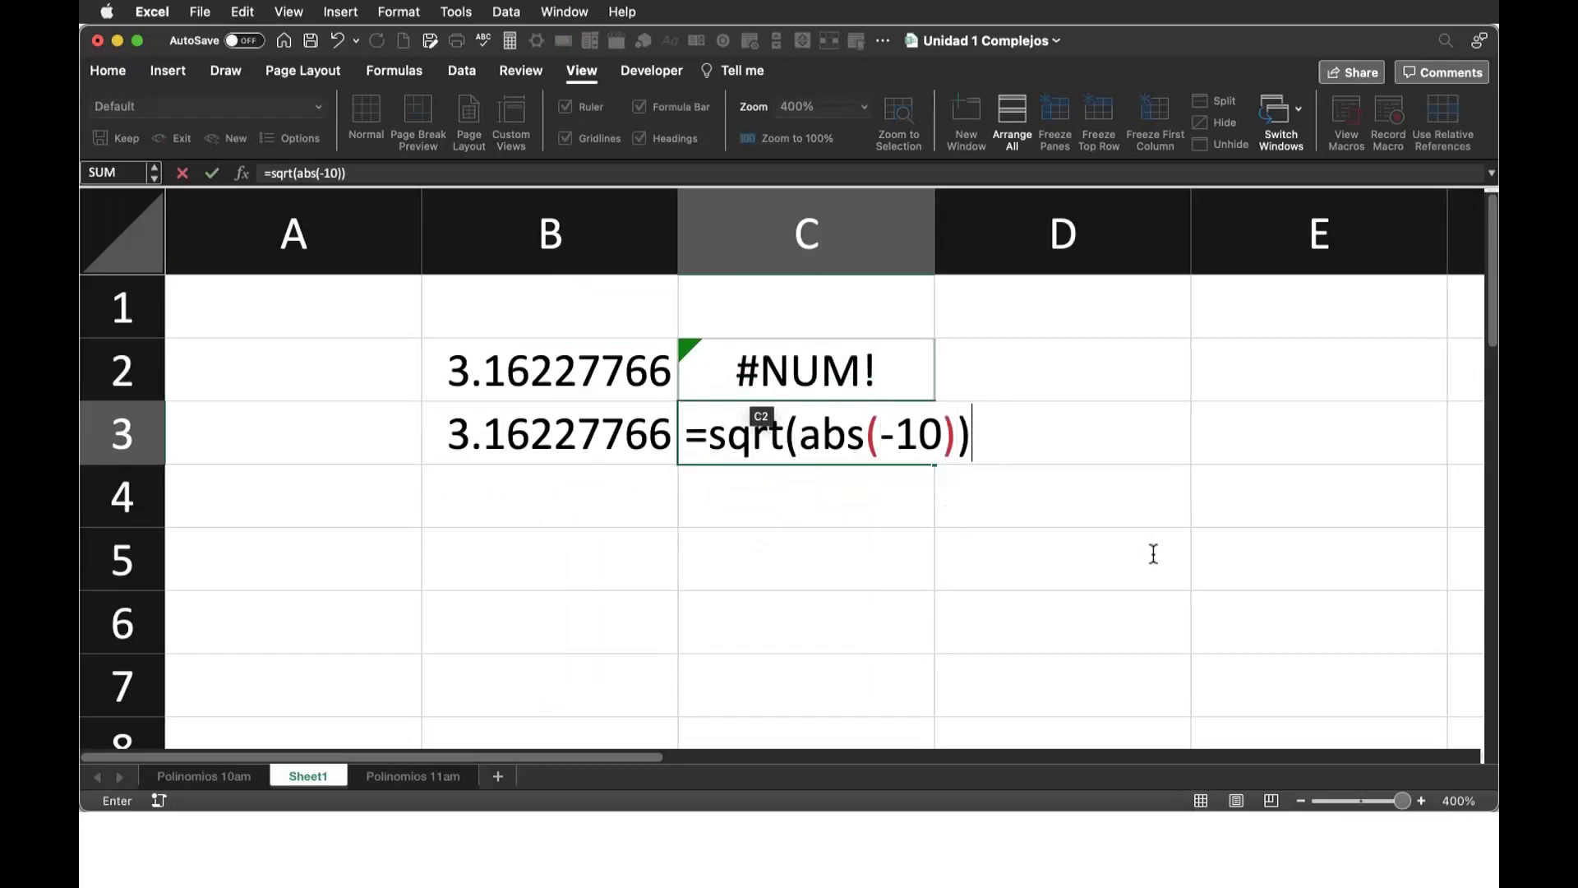
key(Return)
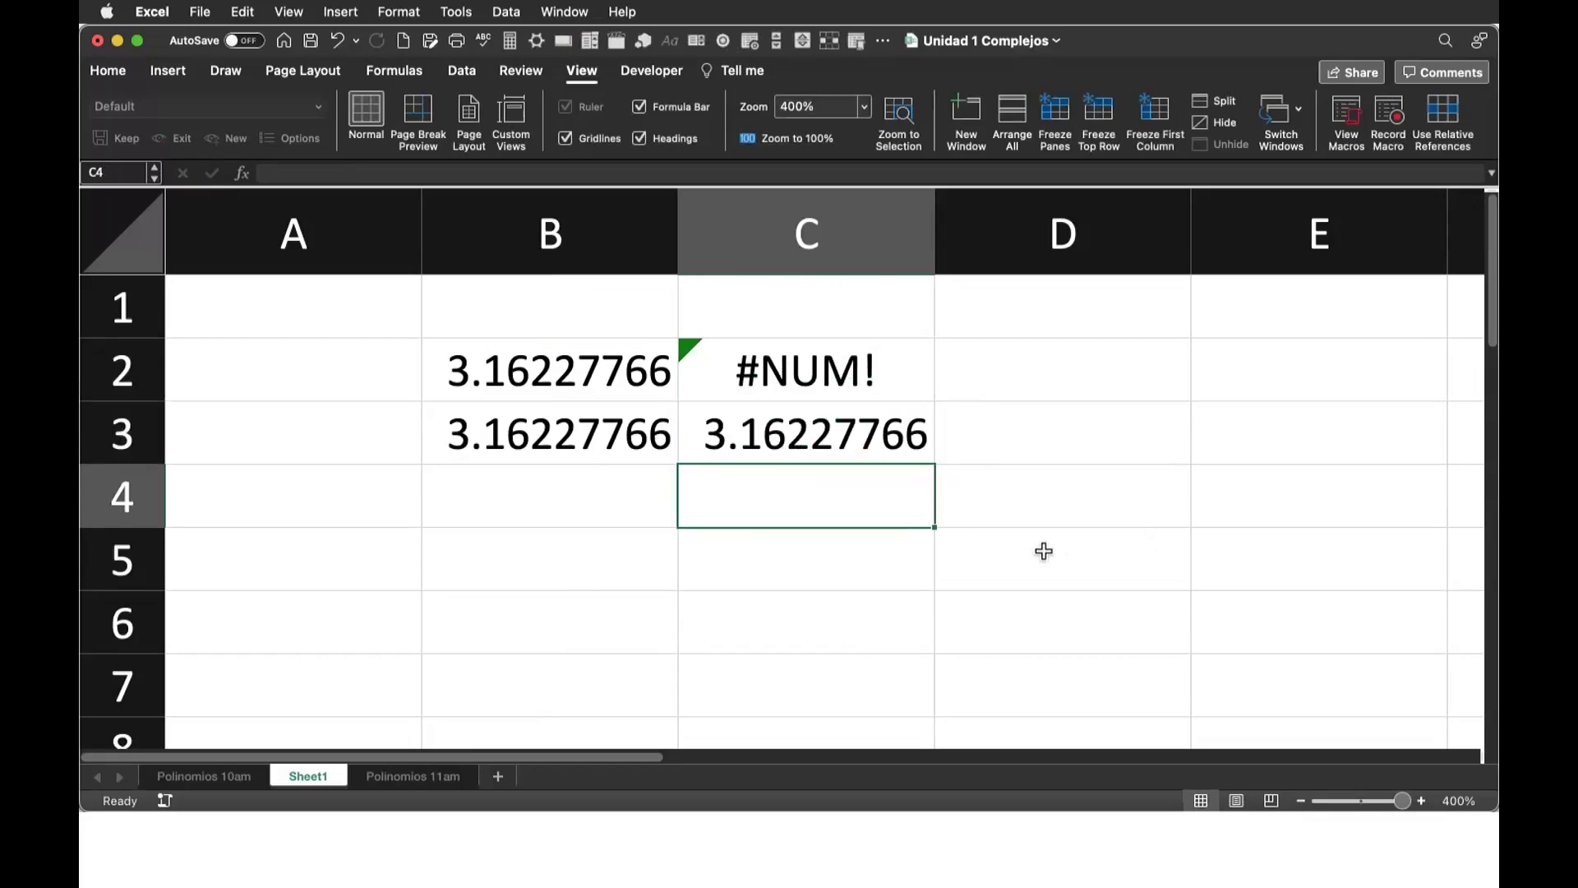
key(Up)
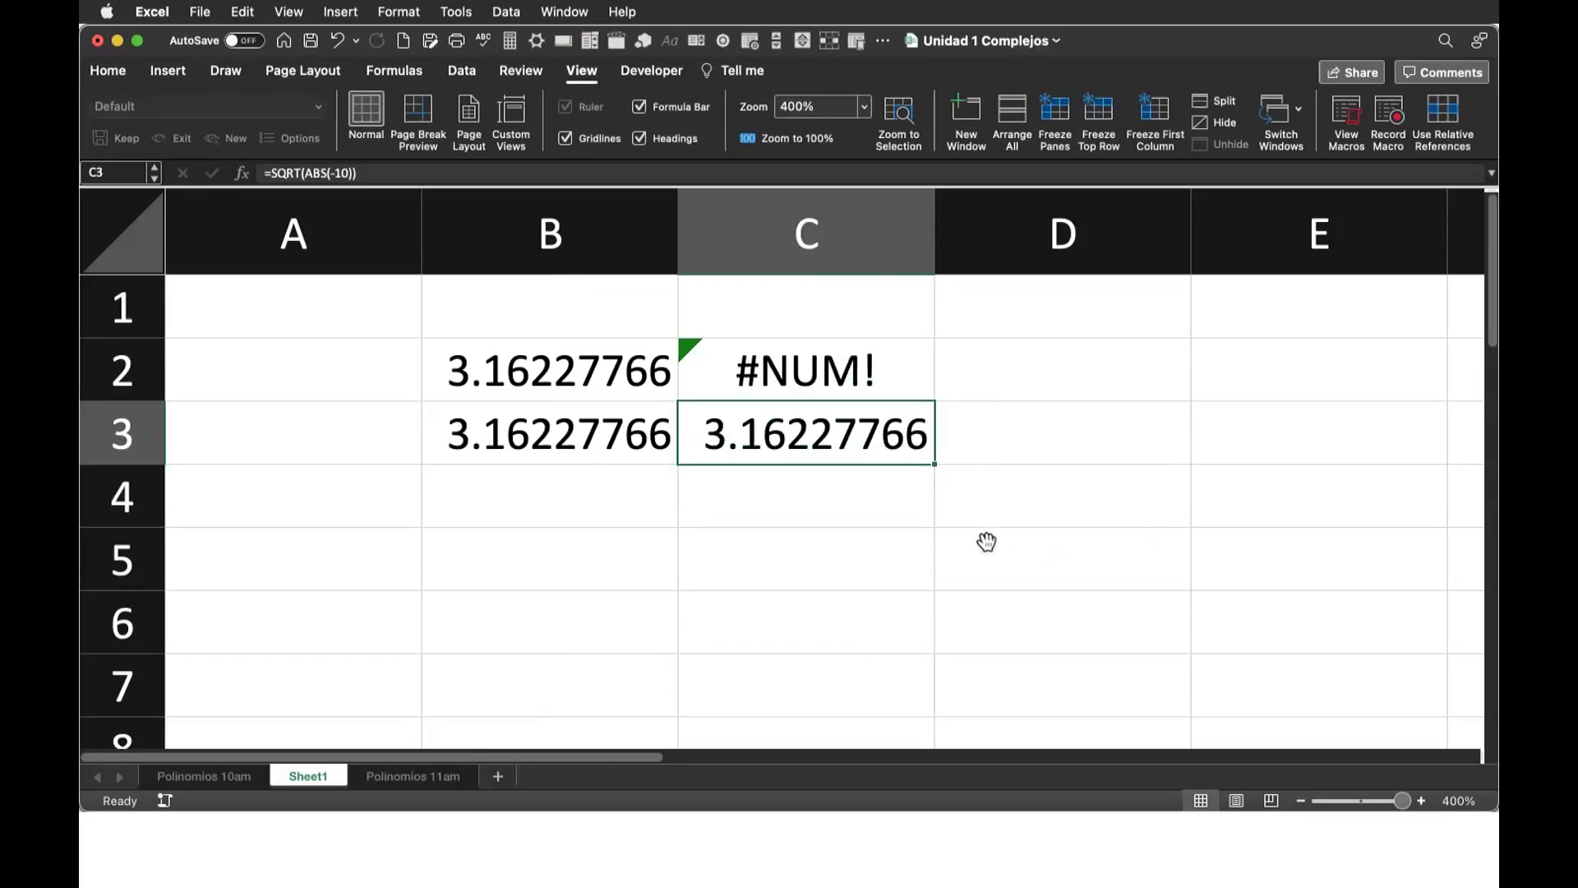
Enter =COMPLEX(0,C3) in D3 and widen column D to fit the result
key(Right)
text(=complex(0,)
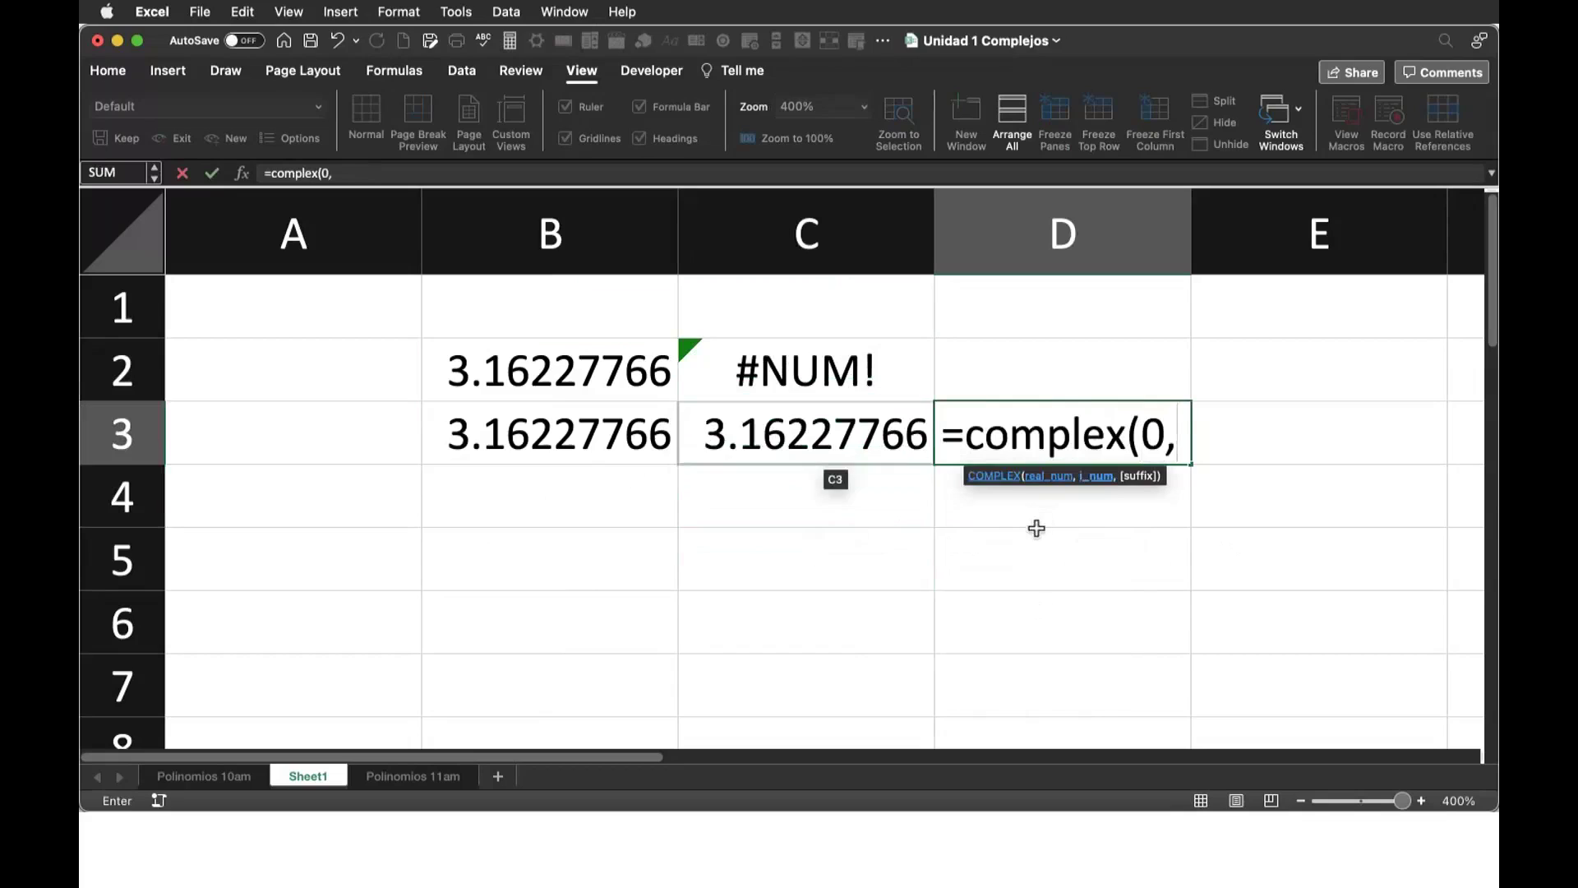
key(Left)
text())
key(Return)
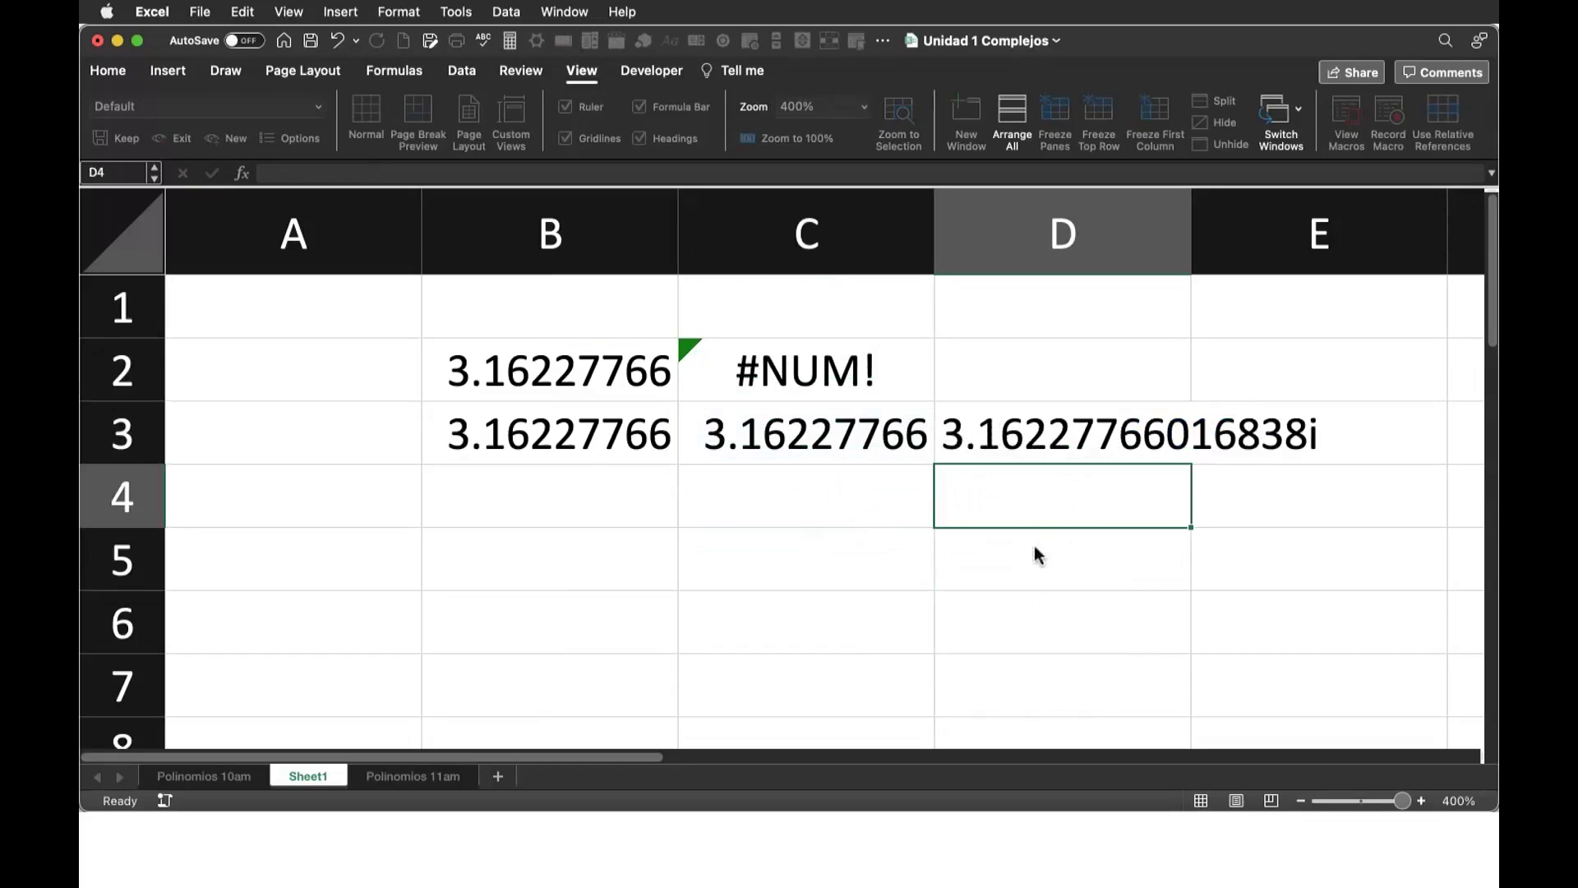
drag(1192, 234, 1362, 234)
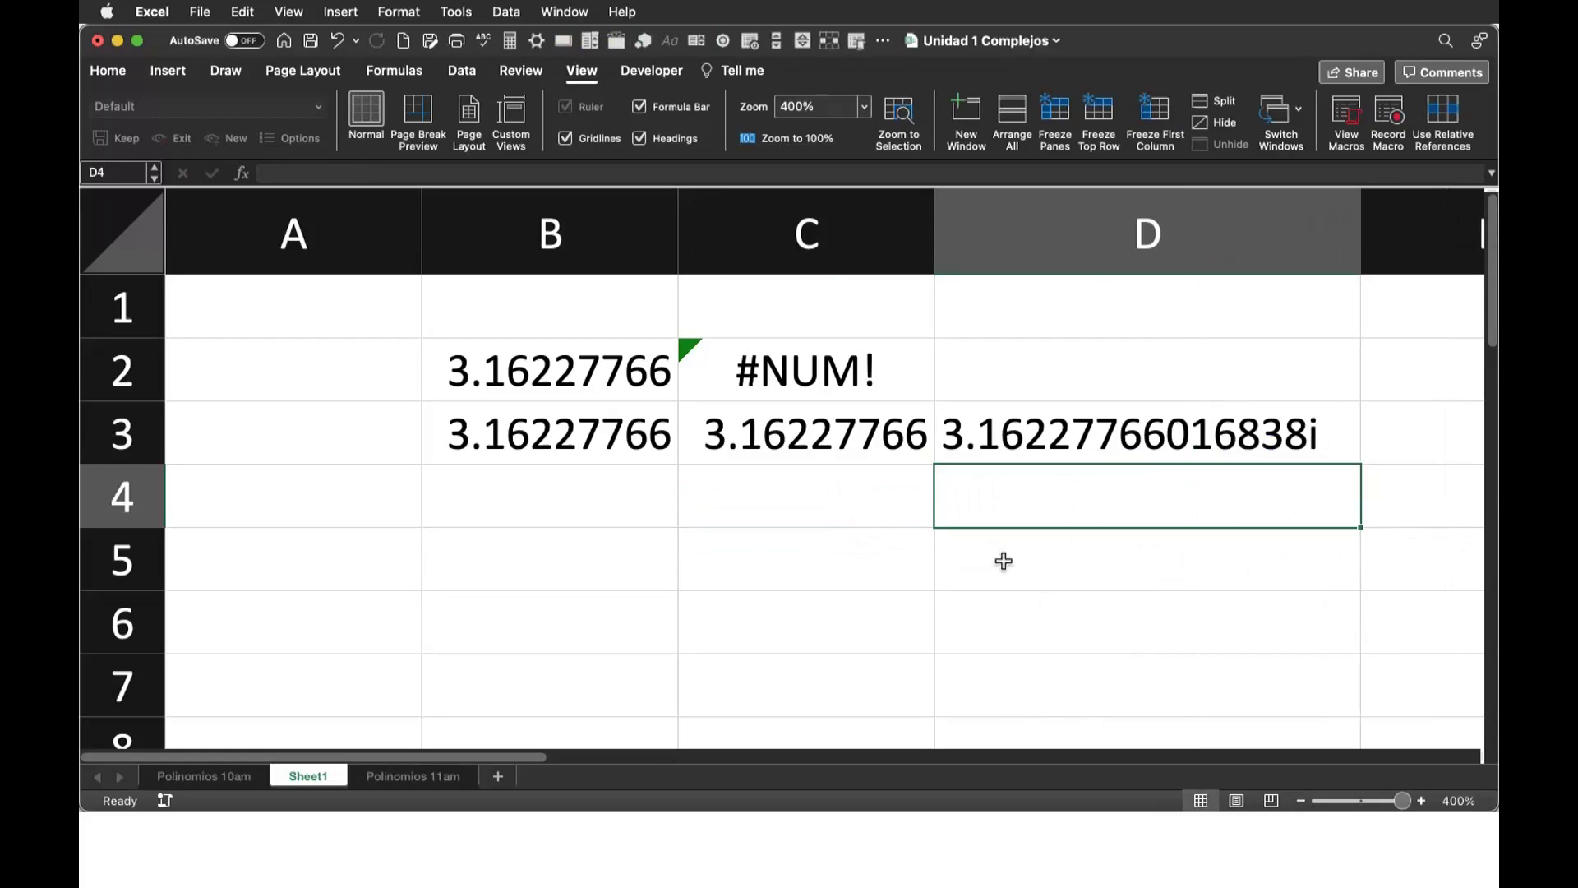
Change C3 to =ROUND(SQRT(ABS(-10)),2), so C3 shows 3.16 and D3 shows 3.16i
click(814, 433)
key(F2)
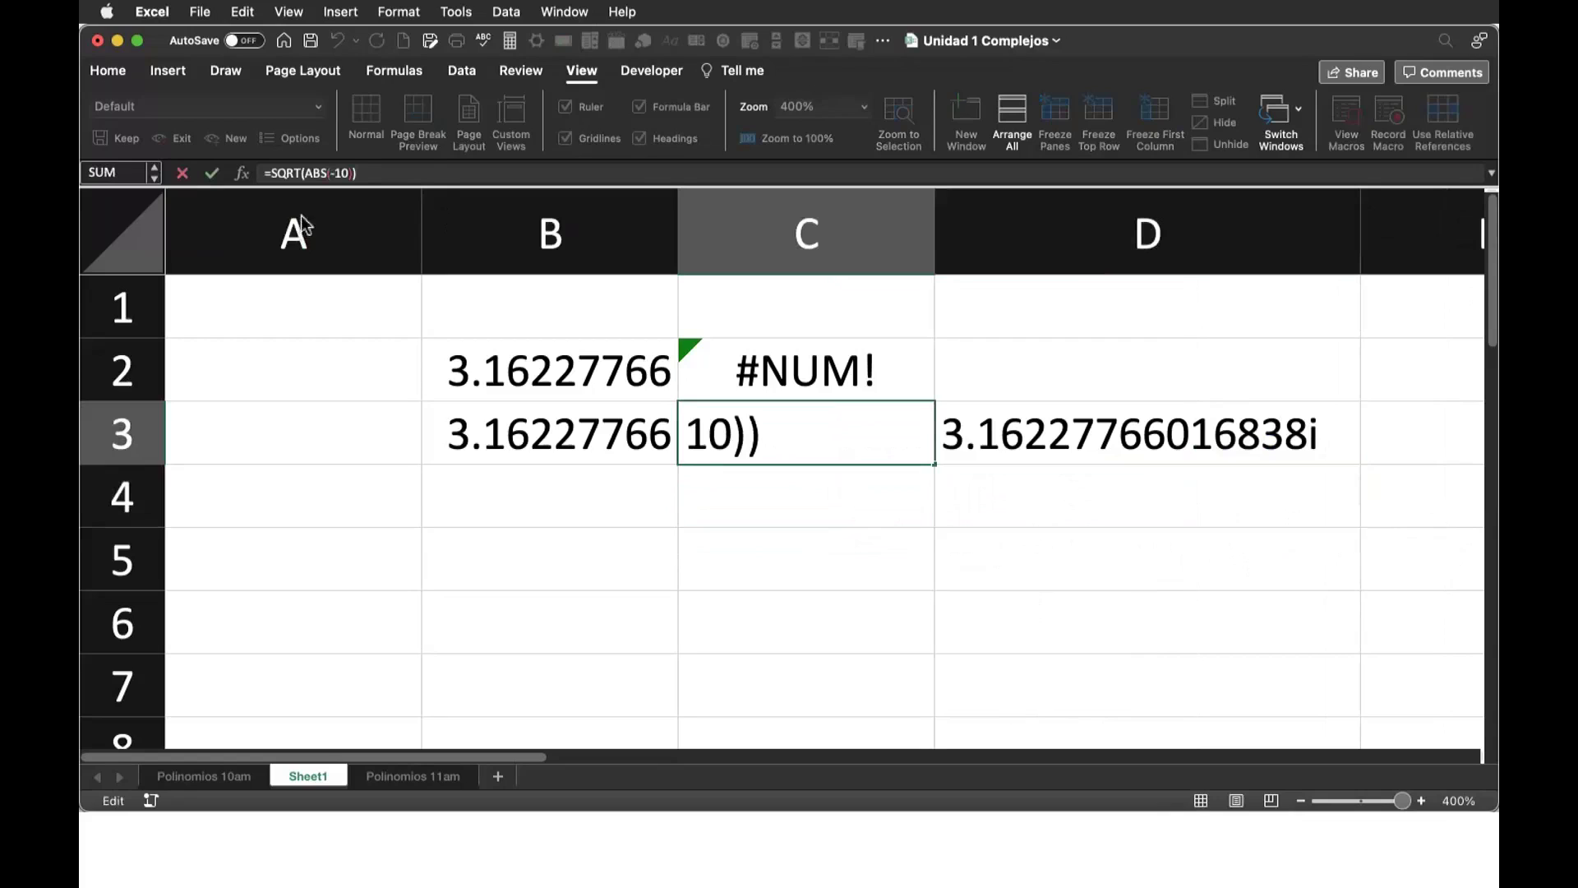
key(Home)
text(round()
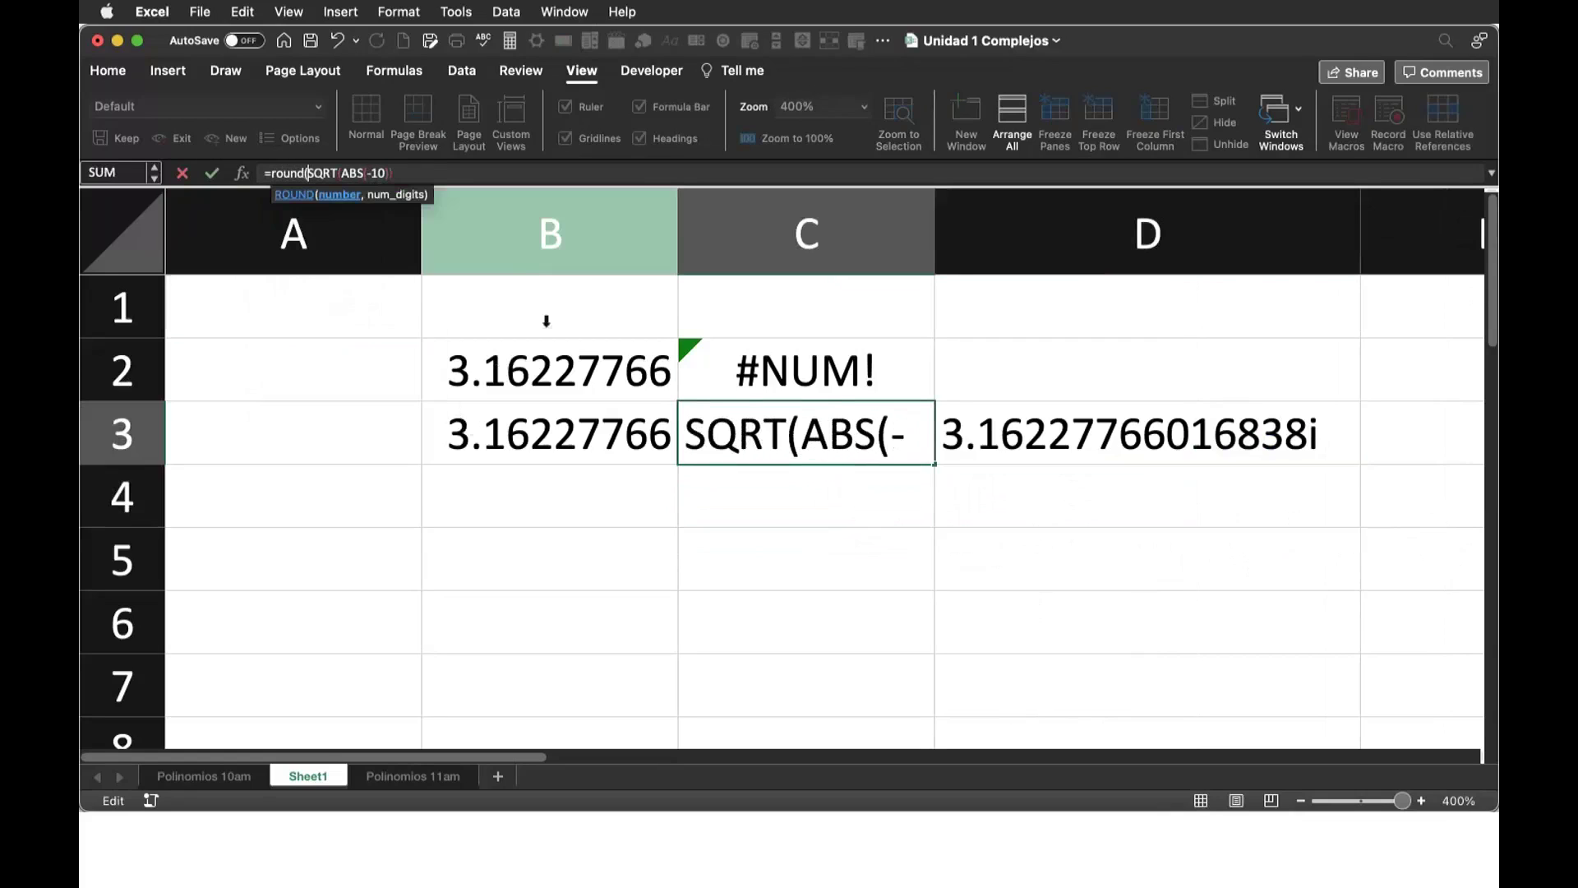
key(End)
text(,2)
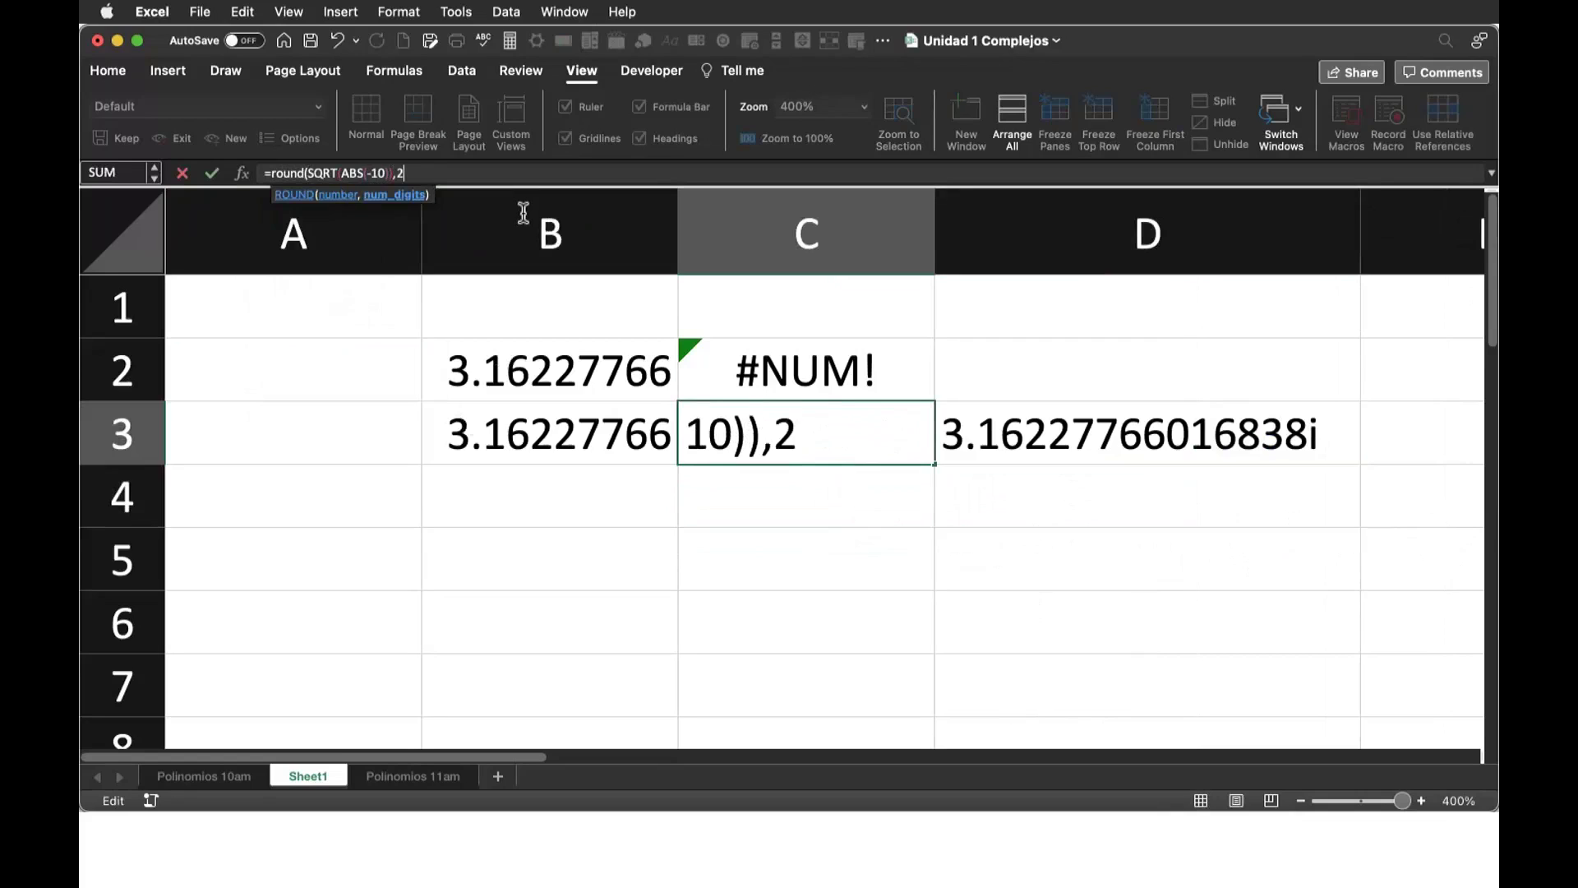
text())
key(Return)
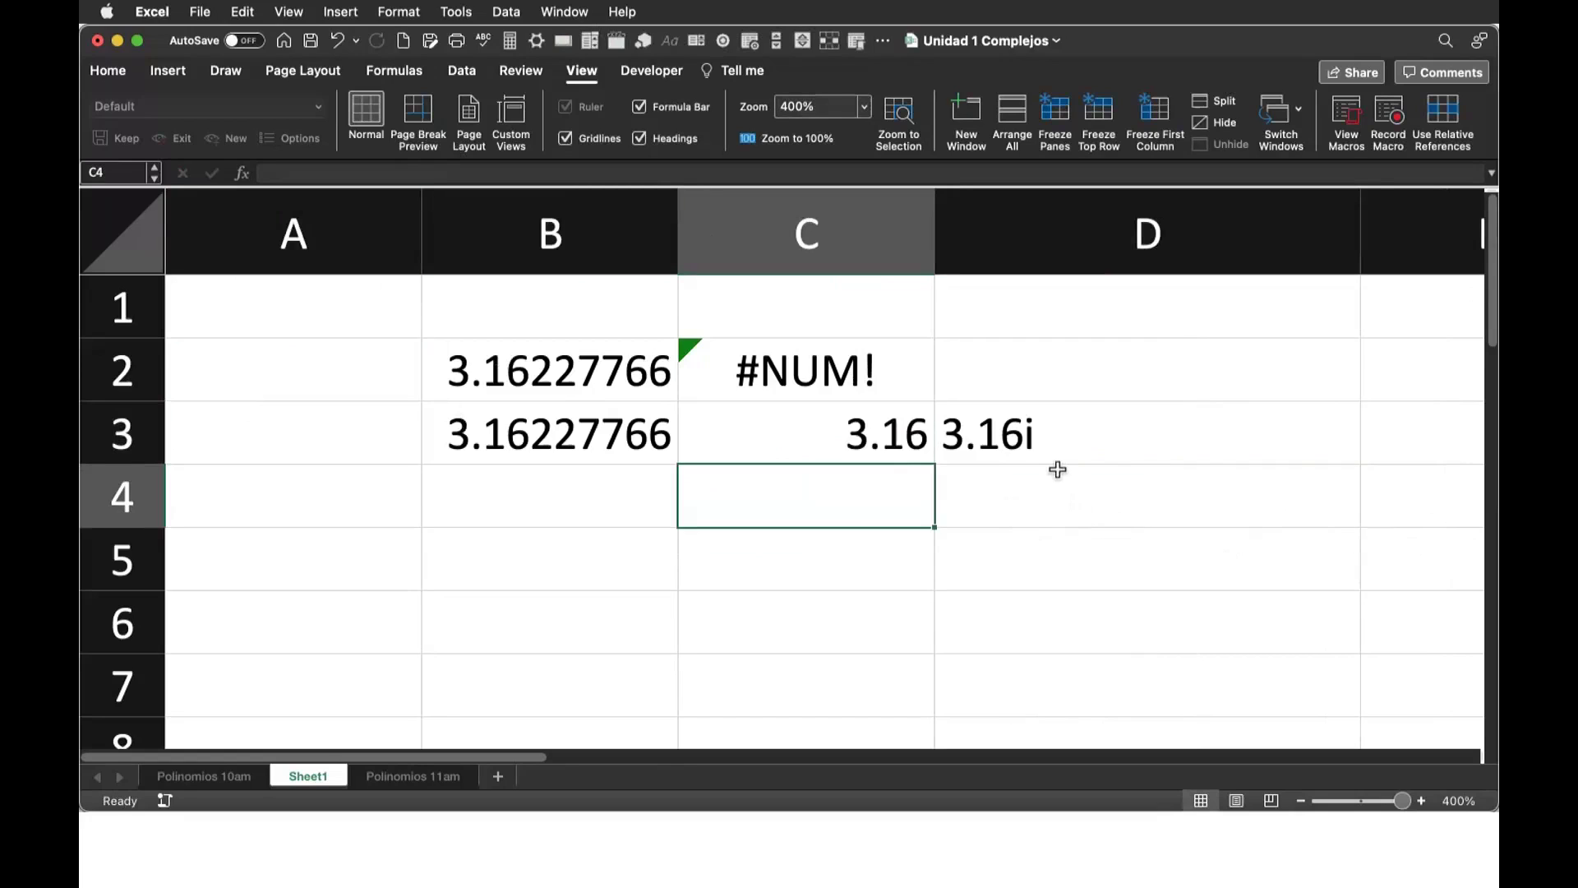
key(Up)
key(Up)
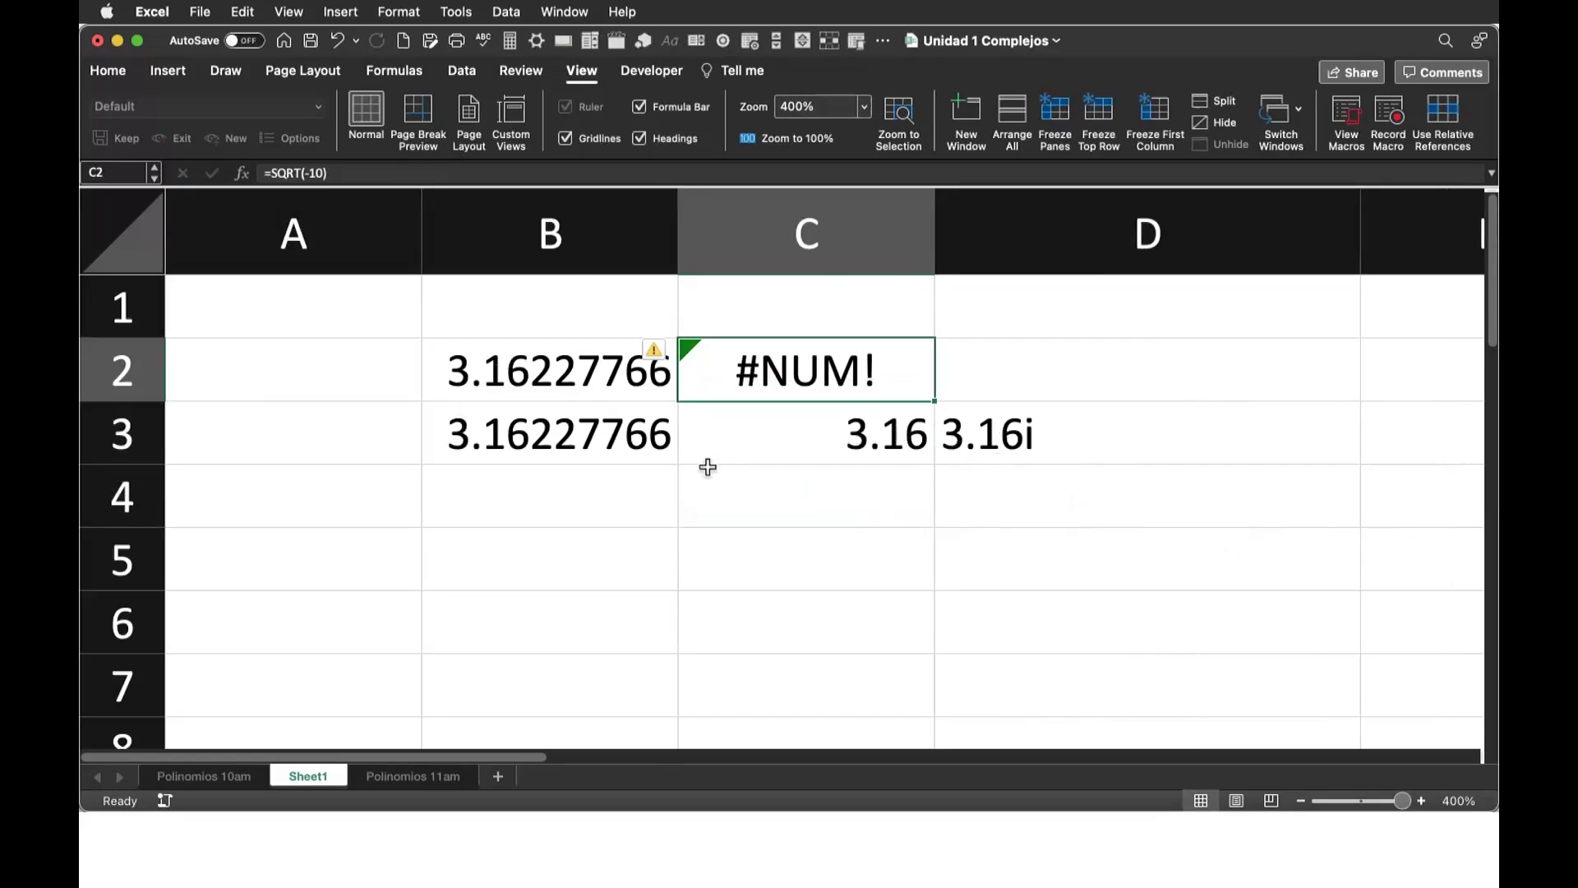
Check the square-root formulas in B2 and B3, then return to Overleaf in Chrome
key(Left)
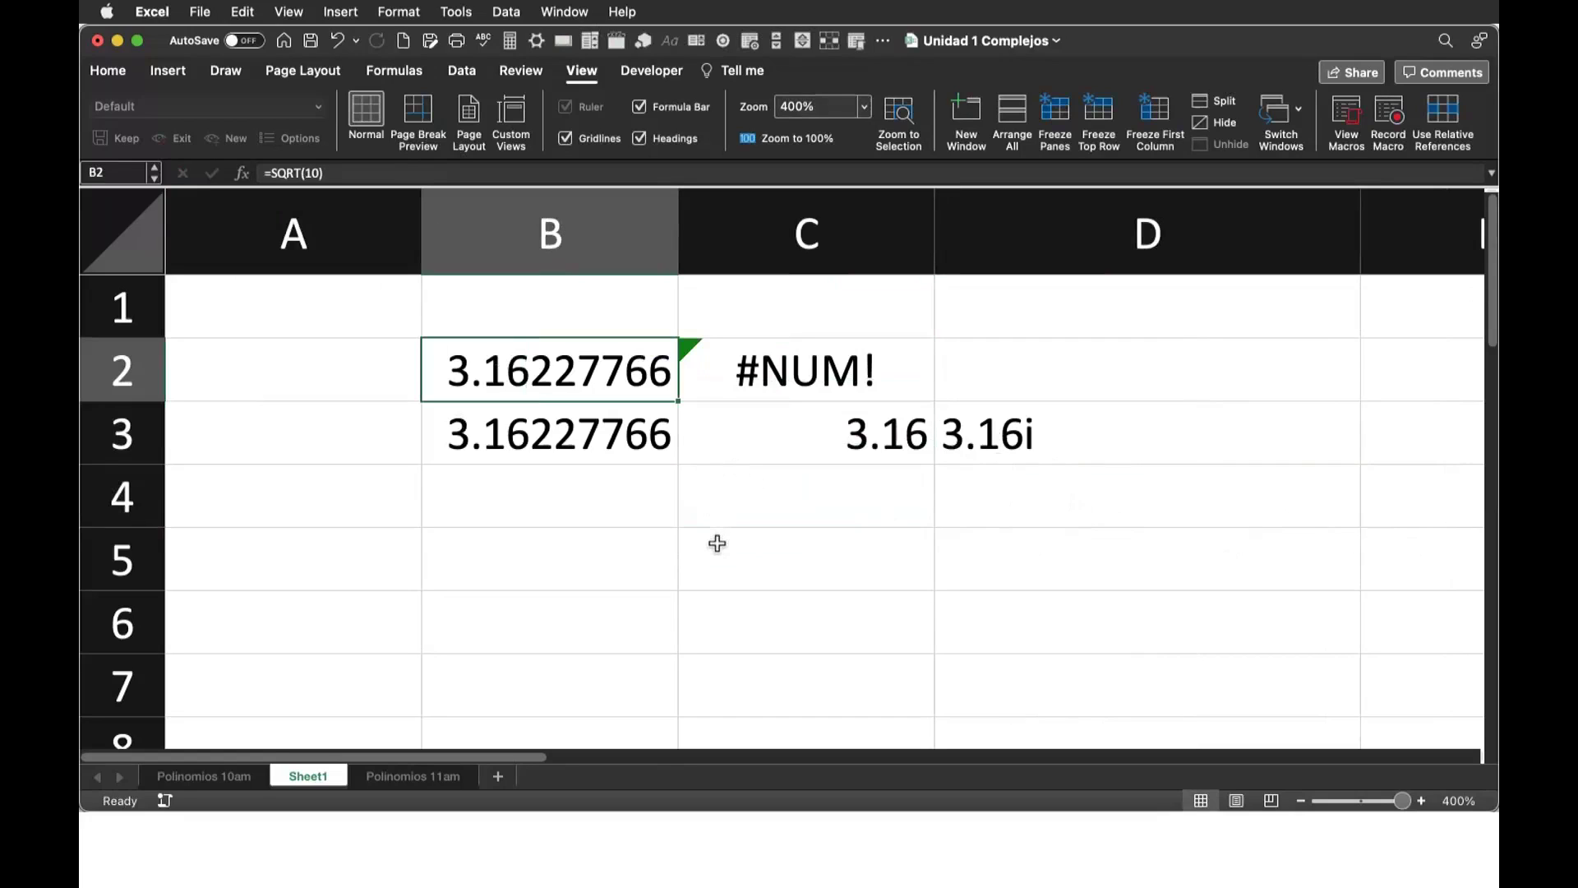
key(Down)
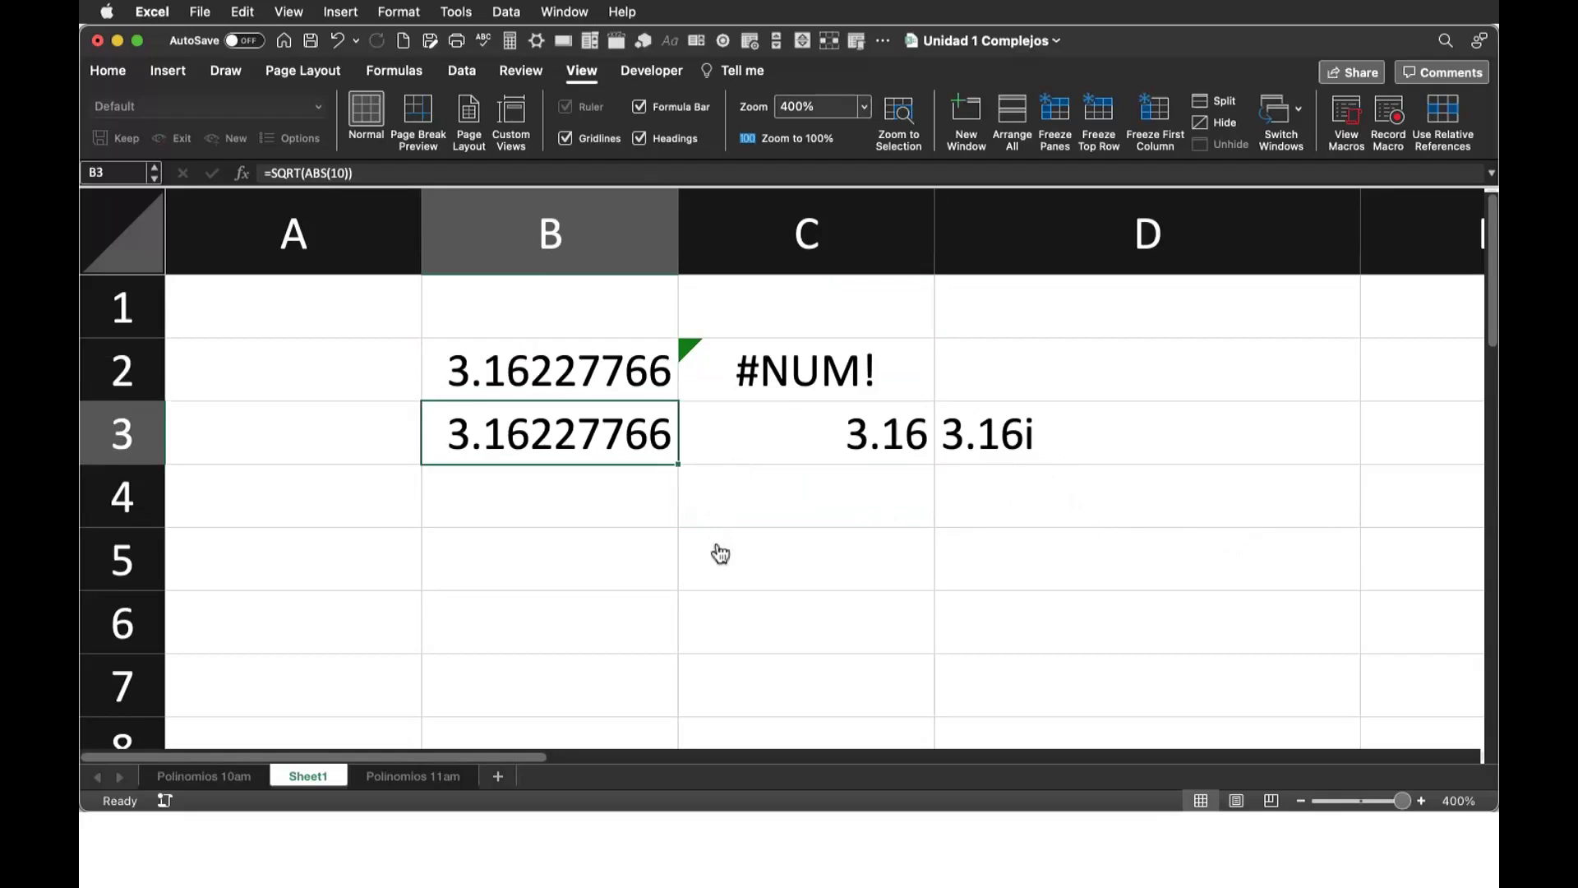
key(super+Tab)
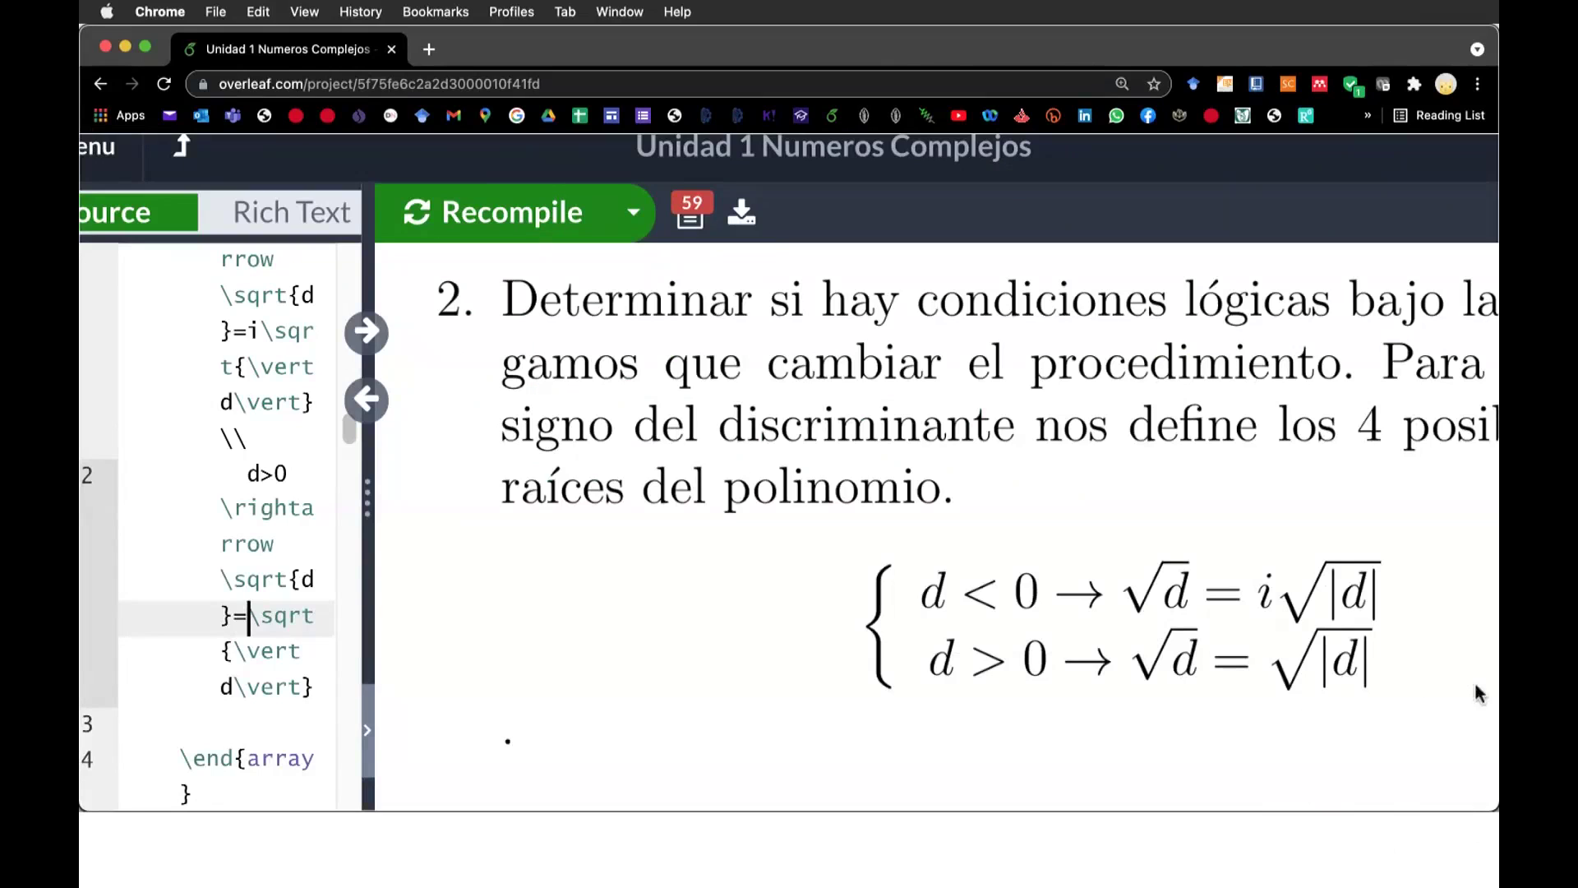
scroll(937, 526, up, 2)
scroll(937, 526, up, 3)
scroll(937, 526, up, 3)
scroll(937, 526, up, 3)
scroll(937, 527, up, 3)
scroll(937, 526, up, 3)
scroll(937, 526, up, 3)
scroll(937, 526, up, 3)
scroll(937, 526, up, 3)
scroll(937, 526, up, 3)
scroll(937, 526, down, 5)
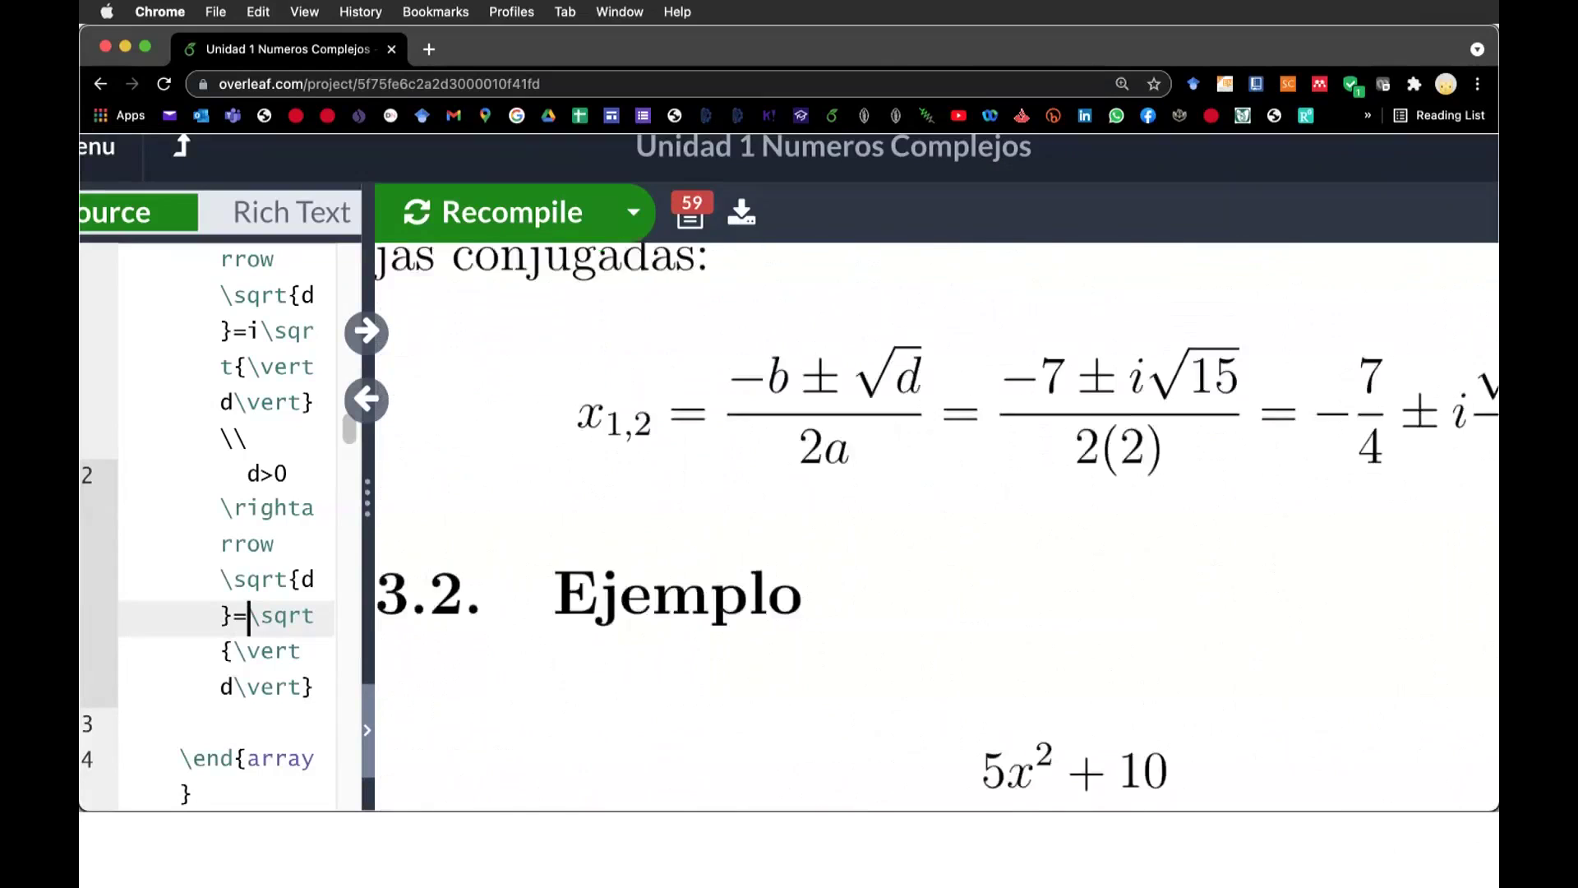
scroll(937, 526, down, 3)
scroll(937, 526, down, 5)
scroll(937, 527, down, 5)
scroll(937, 526, down, 5)
scroll(937, 526, down, 3)
scroll(937, 526, up, 5)
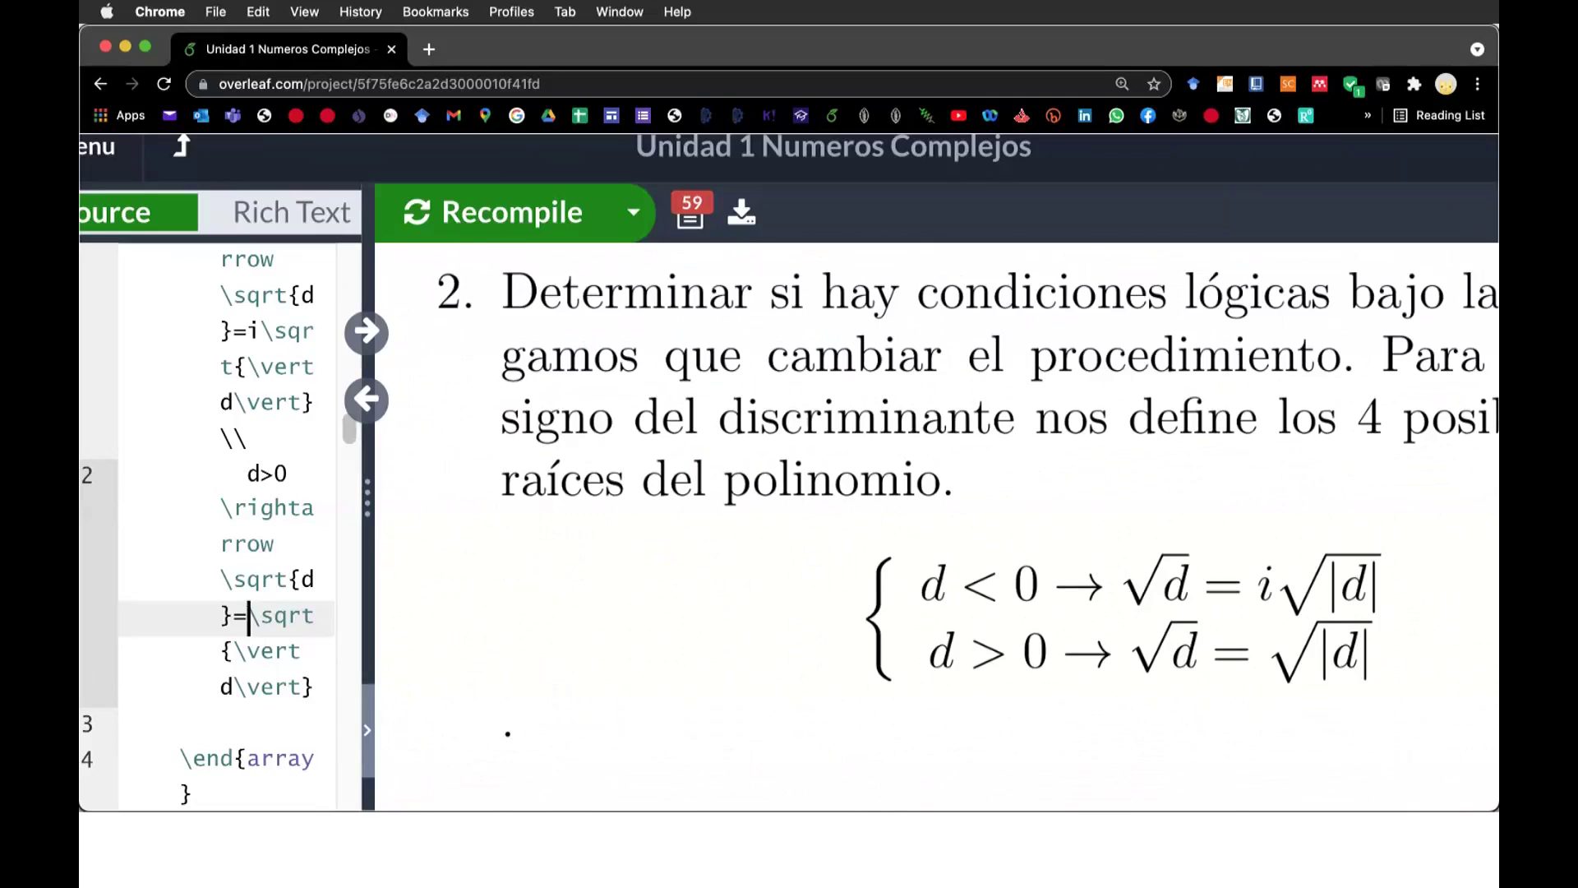
scroll(1488, 796, down, 15)
scroll(1488, 796, up, 5)
scroll(1488, 795, up, 5)
scroll(1488, 796, up, 5)
scroll(1488, 796, up, 5)
scroll(1488, 796, up, 3)
scroll(1488, 795, up, 4)
scroll(1488, 796, up, 1)
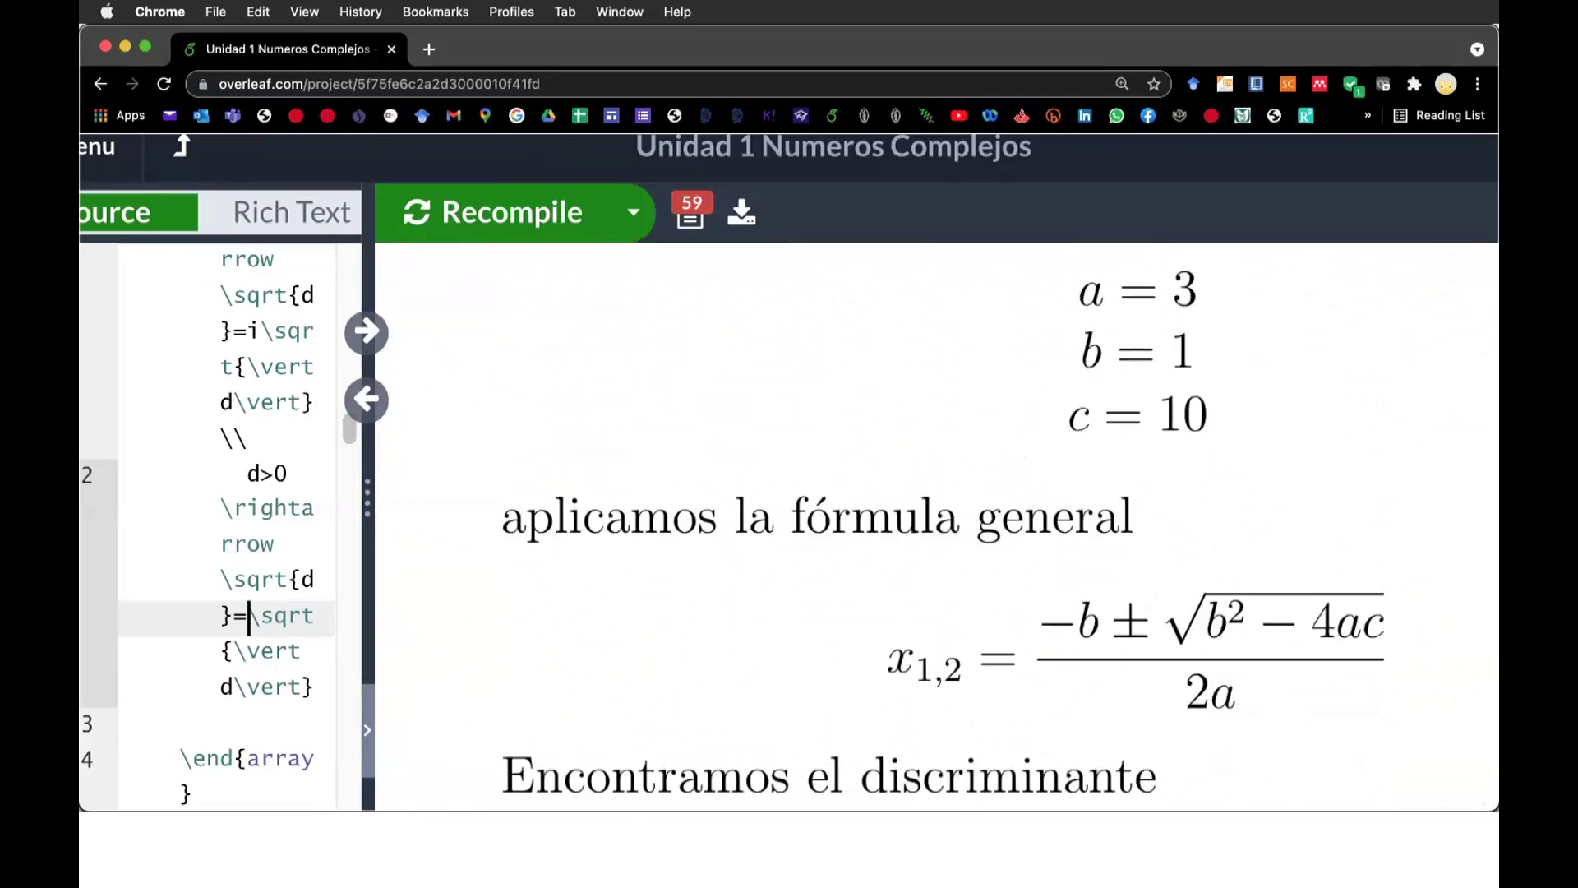